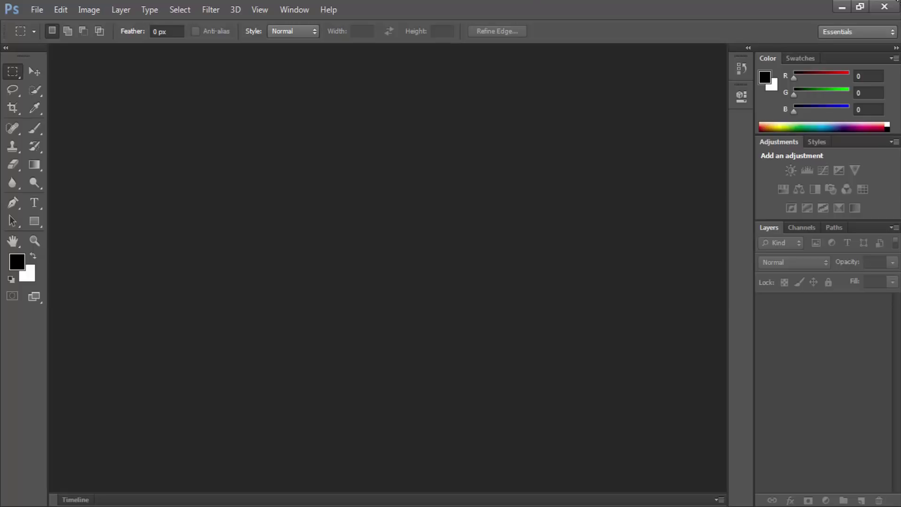
Create a new white document in pixels, 1820 × 1080 at 72 ppi.
{"action": "key", "text": "ctrl+n"}
{"action": "left_click", "coordinate": [489, 182]}
{"action": "left_click", "coordinate": [467, 207]}
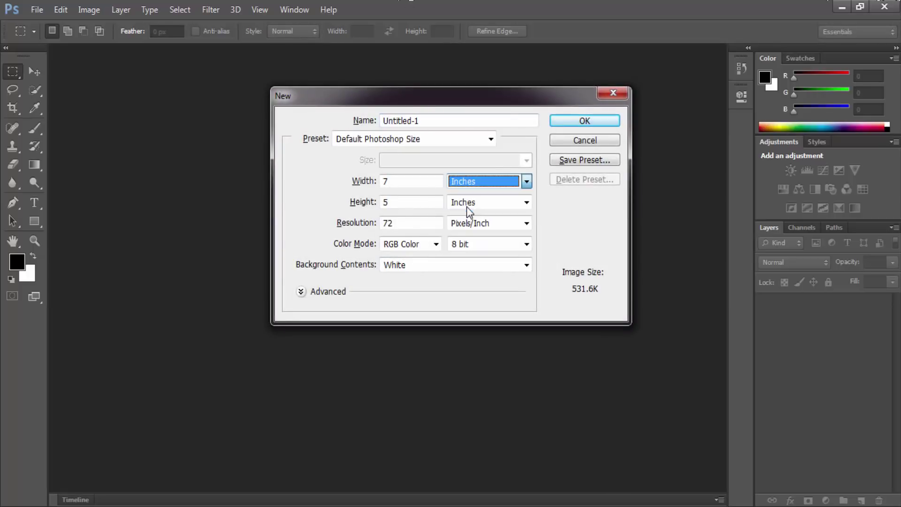
{"action": "left_click", "coordinate": [497, 183]}
{"action": "left_click", "coordinate": [486, 196]}
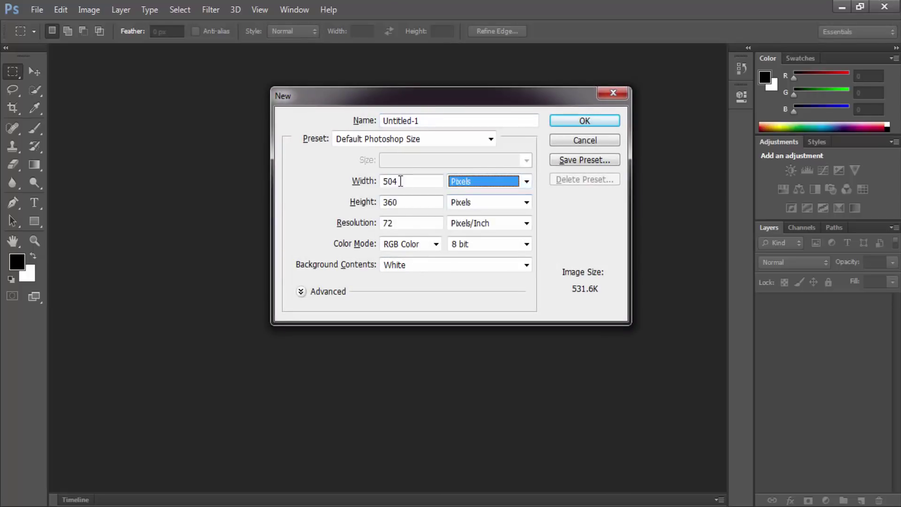
{"action": "left_click_drag", "start_coordinate": [401, 181], "coordinate": [381, 181]}
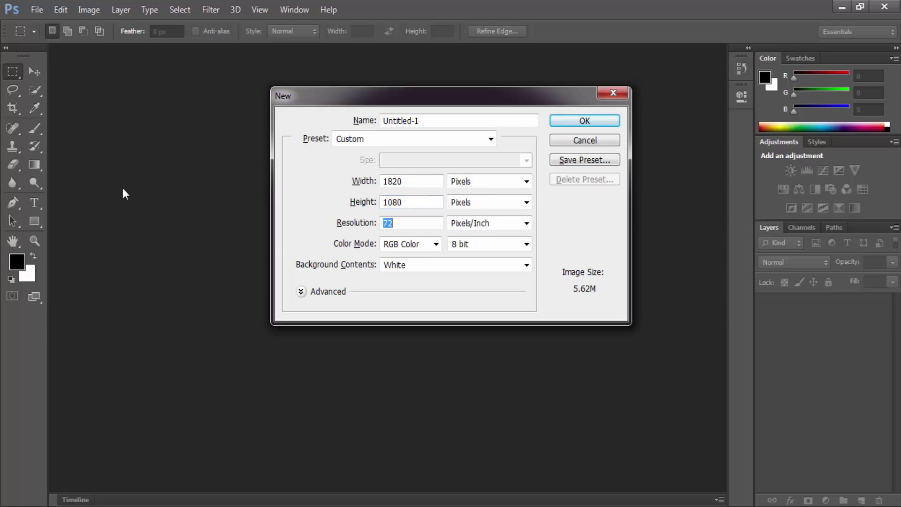
{"action": "key", "text": "Return"}
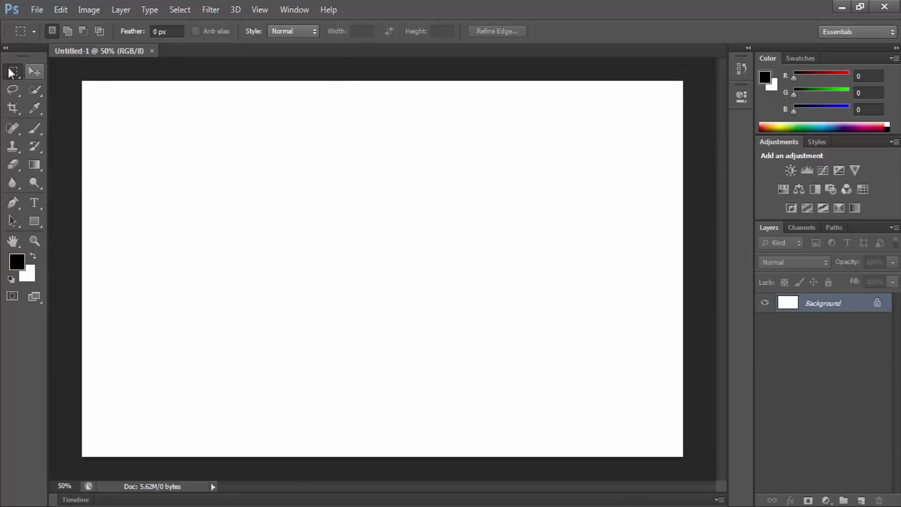
Toggle between Move and Rectangular Marquee tools and show the marquee variants flyout.
{"action": "right_click", "coordinate": [11, 72]}
{"action": "left_click", "coordinate": [36, 70]}
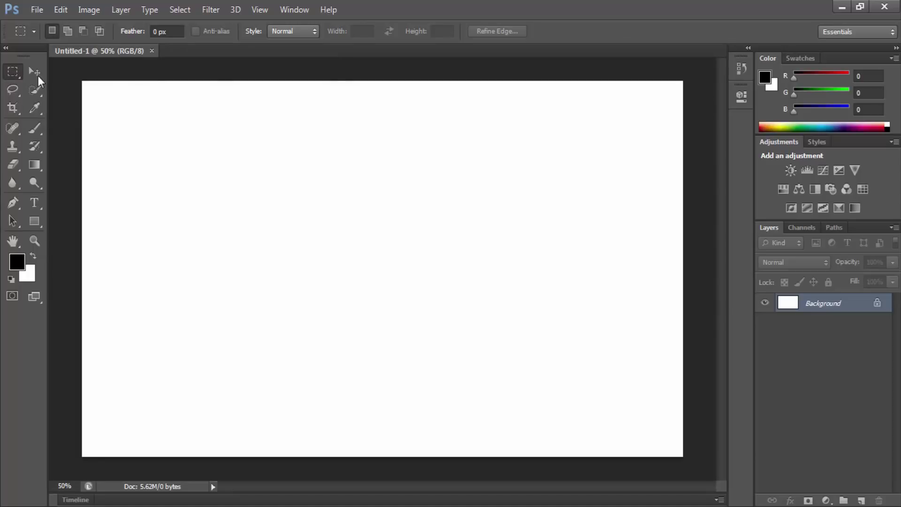
{"action": "left_click", "coordinate": [11, 72]}
{"action": "right_click", "coordinate": [16, 73]}
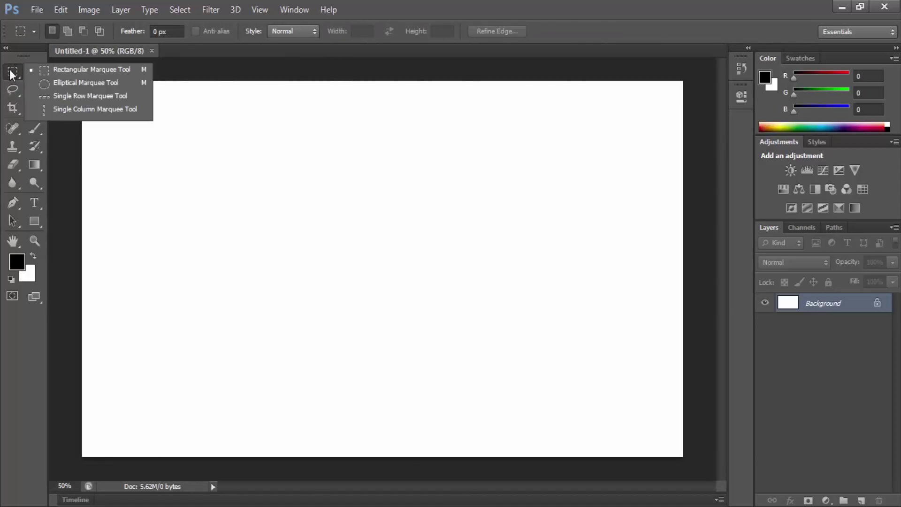
{"action": "left_click", "coordinate": [9, 73]}
{"action": "right_click", "coordinate": [13, 72]}
{"action": "left_click", "coordinate": [16, 66]}
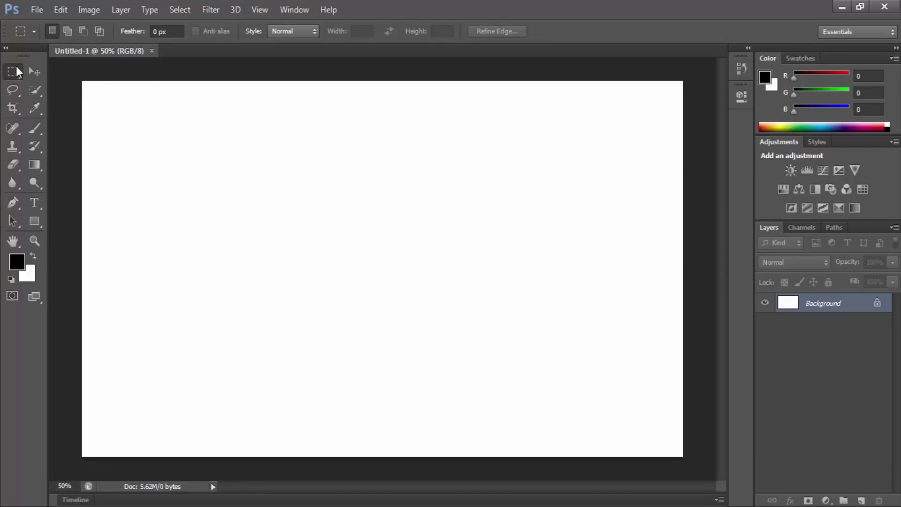
{"action": "left_click", "coordinate": [33, 71]}
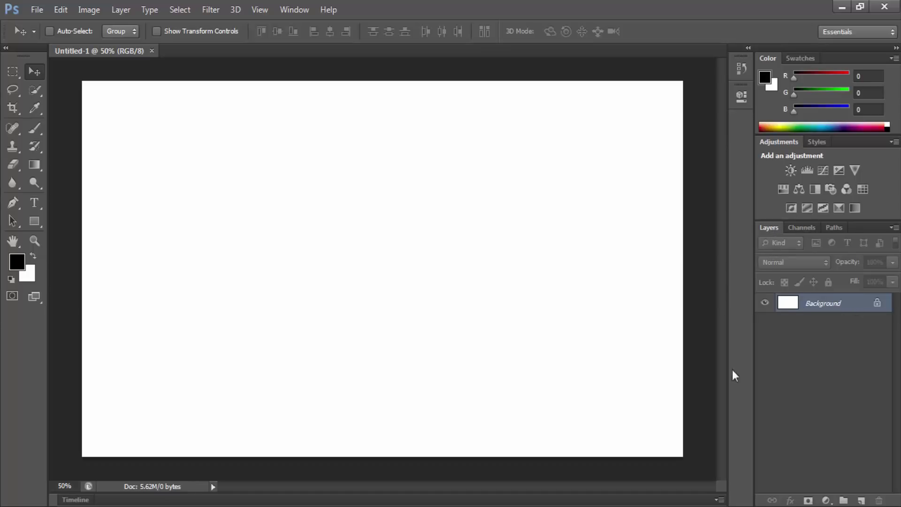
{"action": "left_click", "coordinate": [14, 73]}
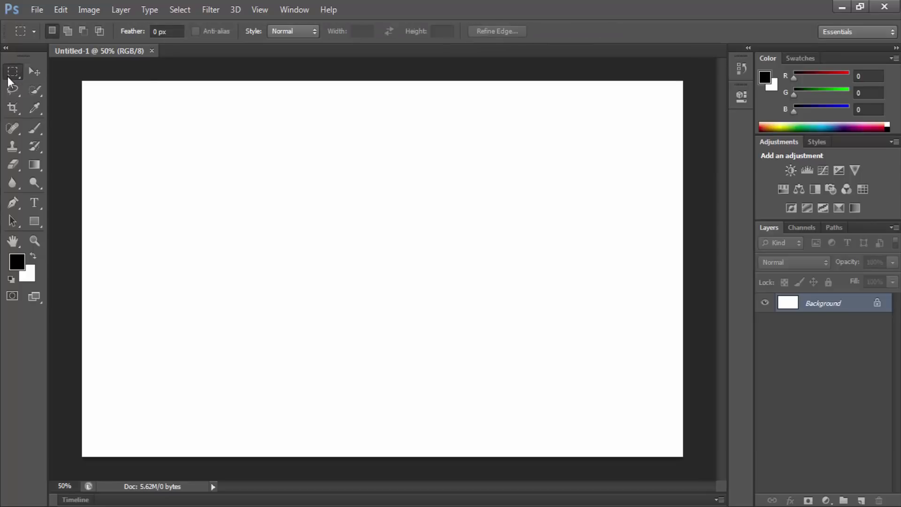
{"action": "right_click", "coordinate": [9, 76]}
{"action": "left_click", "coordinate": [10, 75]}
{"action": "right_click", "coordinate": [9, 73]}
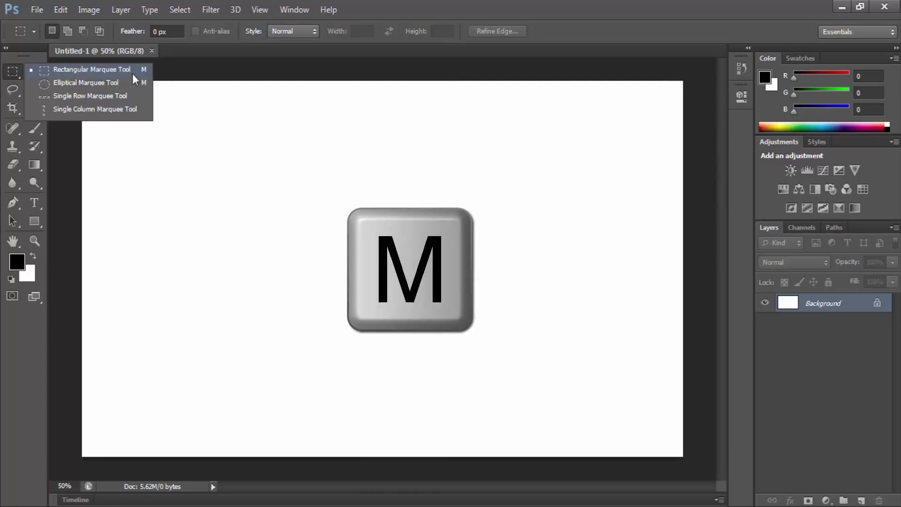
{"action": "left_click", "coordinate": [84, 71]}
{"action": "left_click_drag", "start_coordinate": [95, 94], "coordinate": [249, 206]}
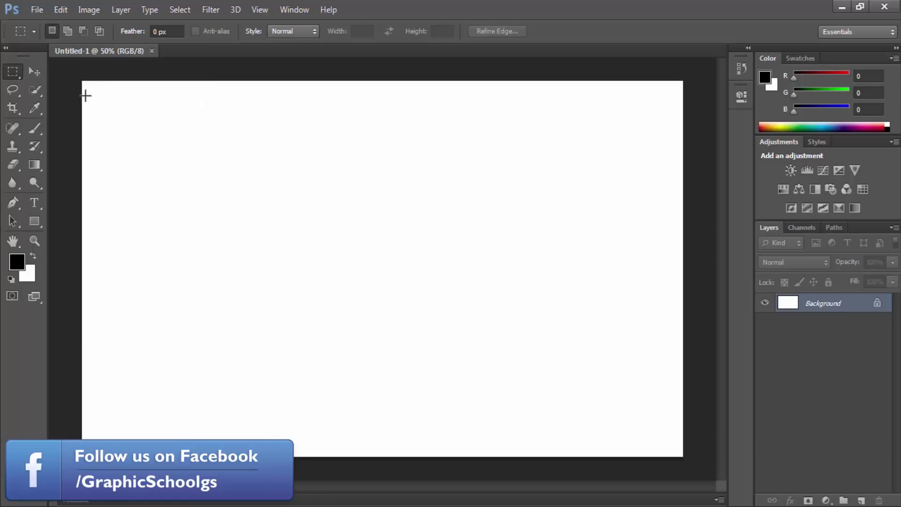
{"action": "left_click_drag", "start_coordinate": [85, 96], "coordinate": [396, 272]}
{"action": "left_click", "coordinate": [99, 83]}
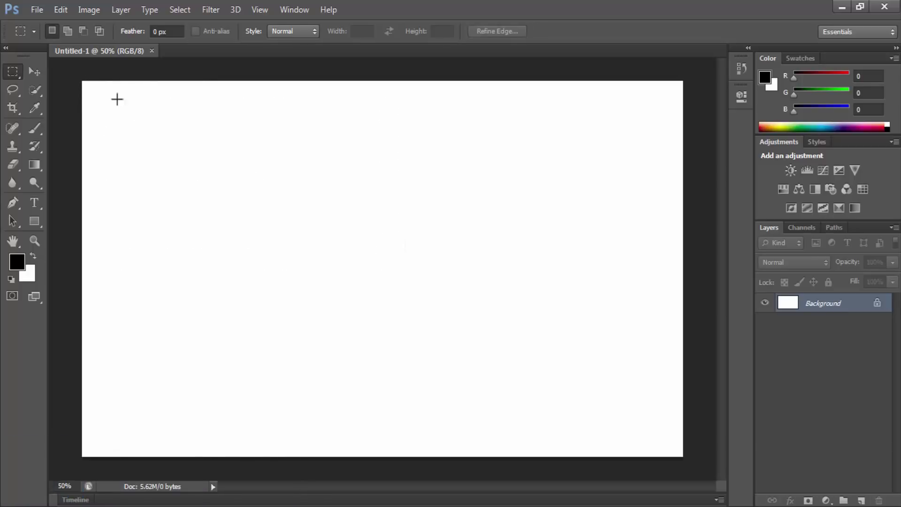
{"action": "left_click_drag", "start_coordinate": [82, 81], "coordinate": [433, 300]}
{"action": "left_click", "coordinate": [197, 183]}
{"action": "left_click_drag", "start_coordinate": [137, 126], "coordinate": [455, 325]}
{"action": "left_click", "coordinate": [172, 152]}
{"action": "left_click_drag", "start_coordinate": [112, 108], "coordinate": [392, 271]}
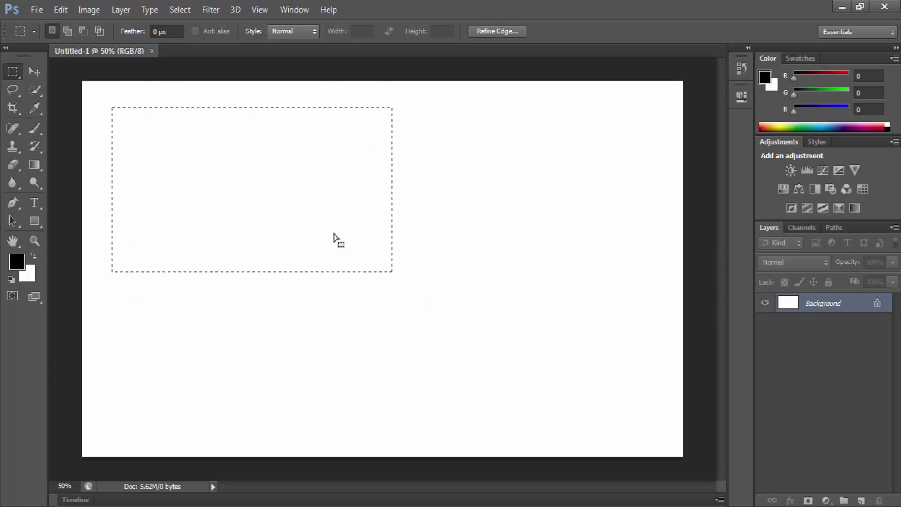
{"action": "left_click", "coordinate": [840, 7]}
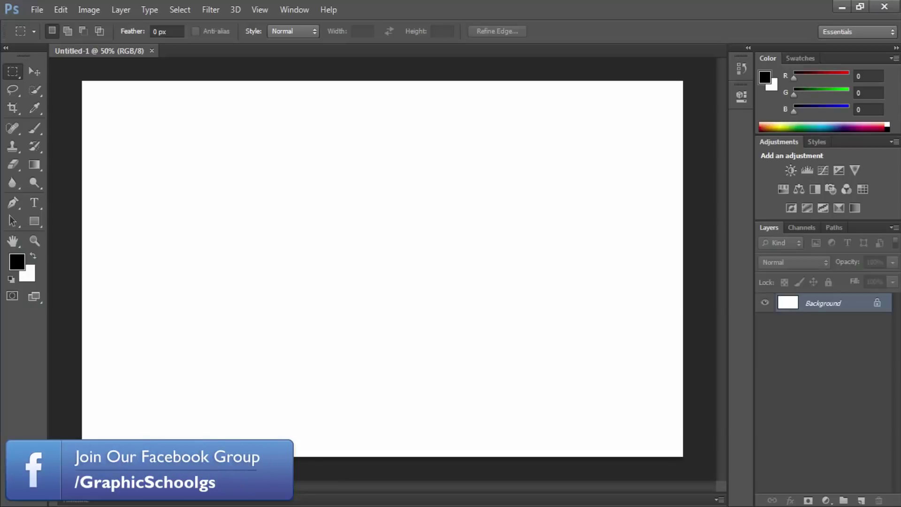
Open female-hairstyles.jpg from the Desktop.
{"action": "key", "text": "ctrl+o"}
{"action": "left_click", "coordinate": [295, 166]}
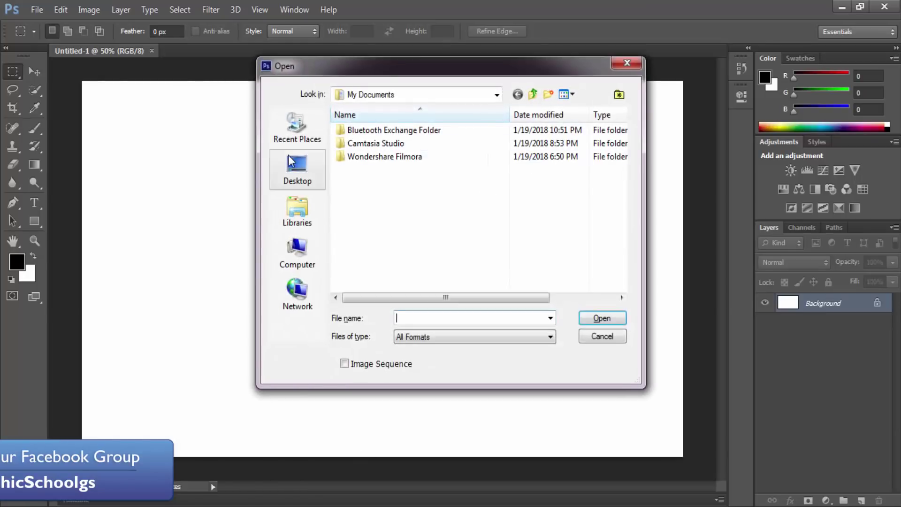
{"action": "left_click", "coordinate": [409, 197]}
{"action": "double_click", "coordinate": [535, 274]}
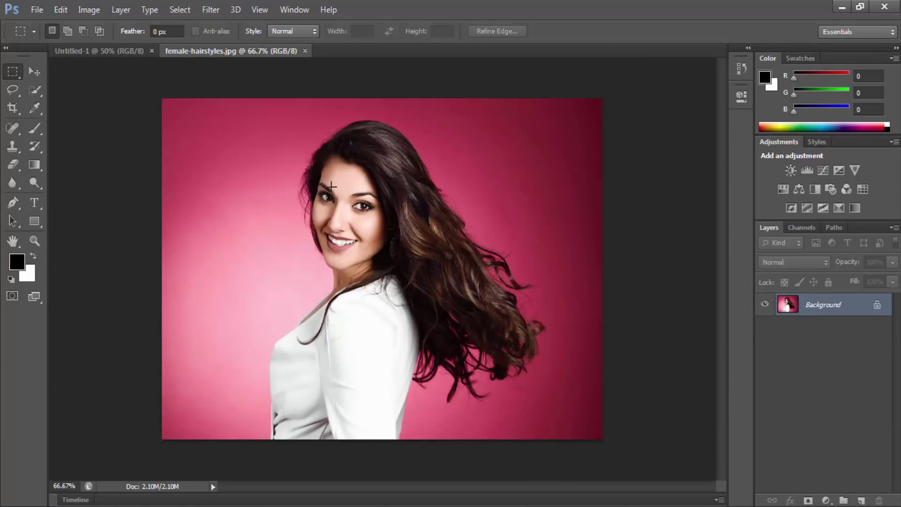
Copy a rectangle around the woman's head and paste it into Untitled-1 as Layer 1.
{"action": "left_click_drag", "start_coordinate": [272, 102], "coordinate": [484, 303]}
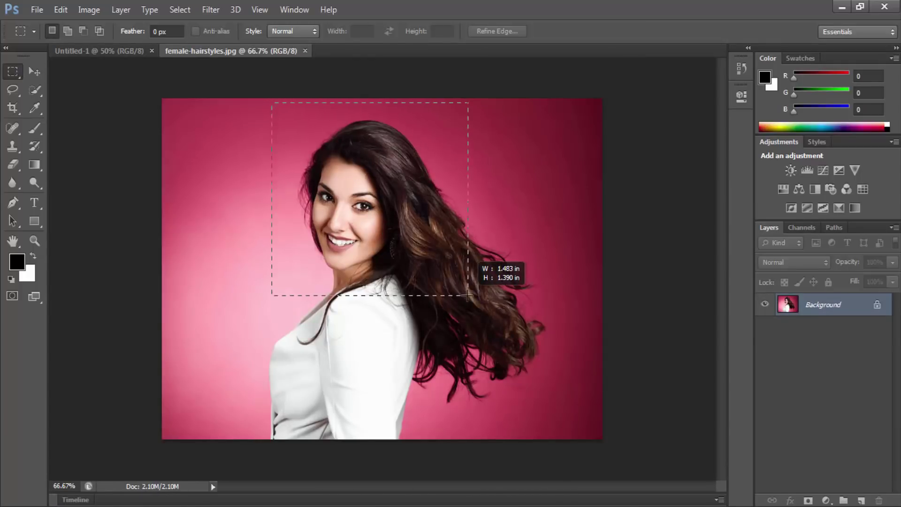
{"action": "key", "text": "ctrl+c"}
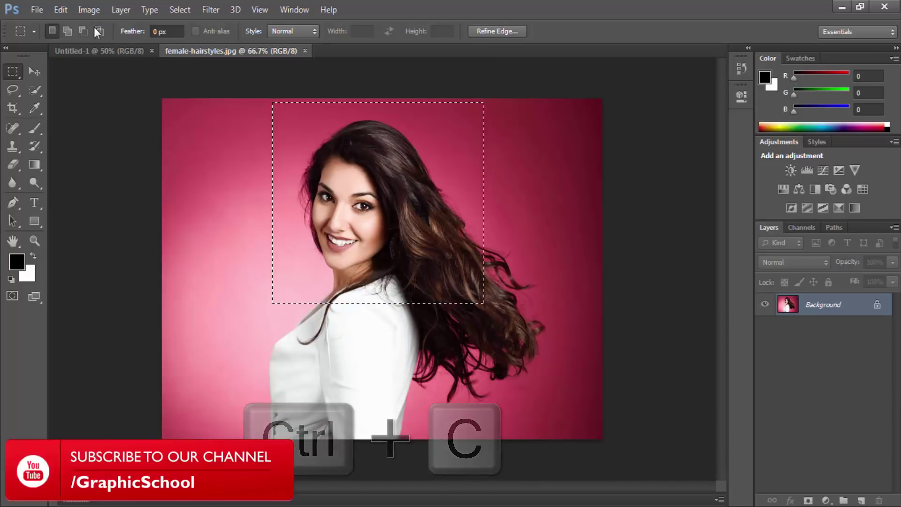
{"action": "left_click", "coordinate": [99, 50]}
{"action": "key", "text": "ctrl+v"}
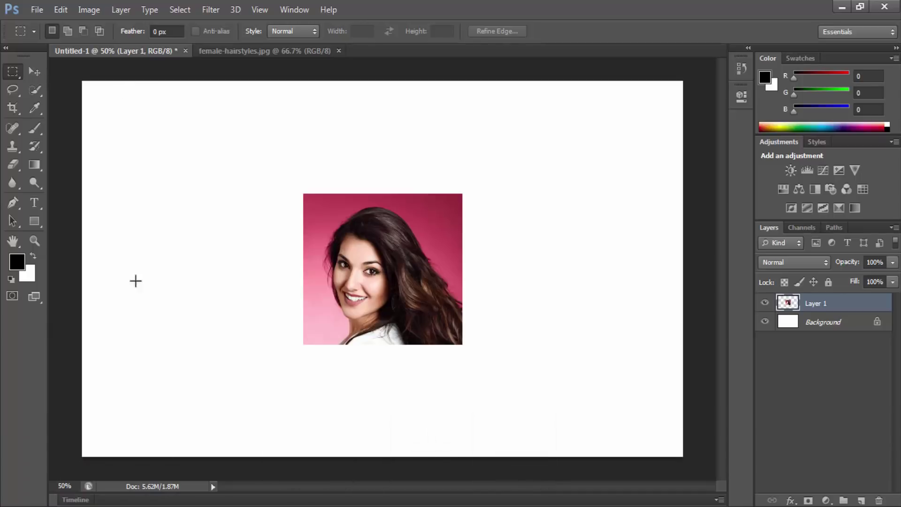
Clear the photo's rectangle selection and draw an elliptical selection over the head.
{"action": "left_click", "coordinate": [225, 52]}
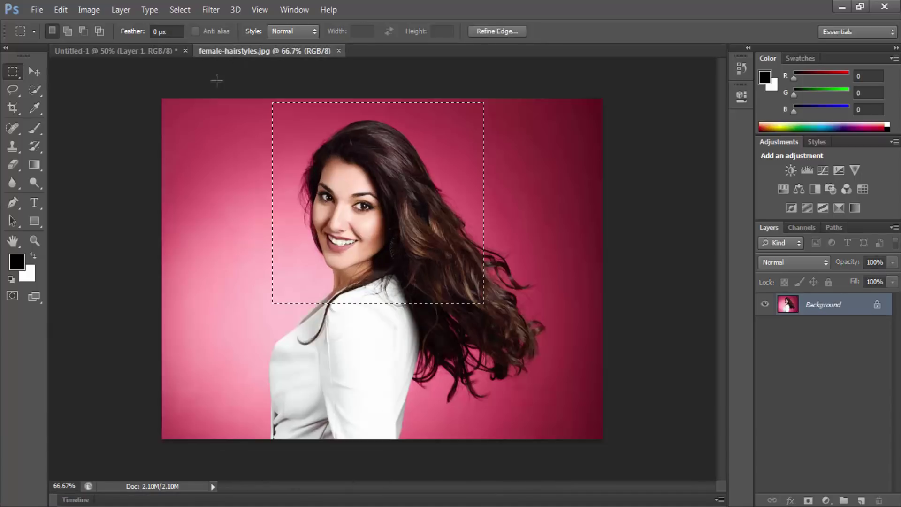
{"action": "key", "text": "ctrl+d"}
{"action": "right_click", "coordinate": [12, 71]}
{"action": "left_click", "coordinate": [46, 86]}
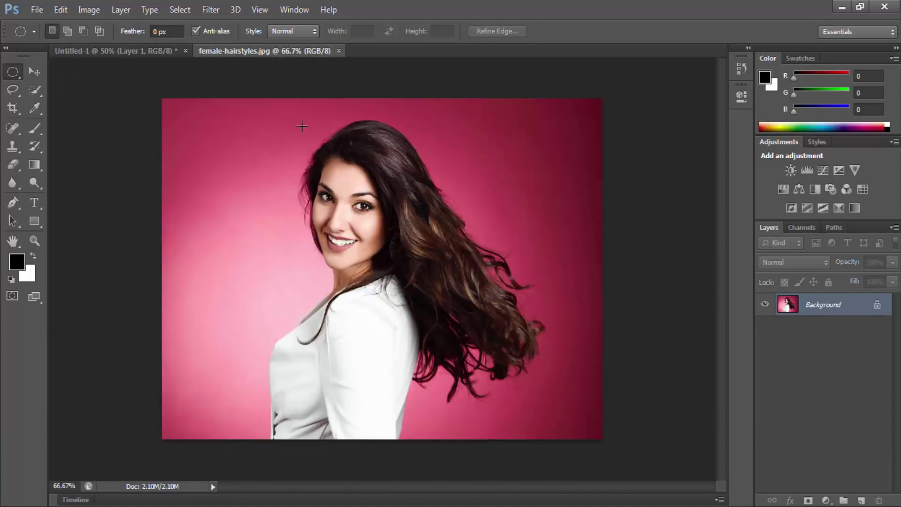
{"action": "mouse_move", "coordinate": [269, 108]}
{"action": "left_mouse_down"}
{"action": "mouse_move", "coordinate": [491, 328]}
{"action": "mouse_move", "coordinate": [483, 284]}
{"action": "left_mouse_up"}
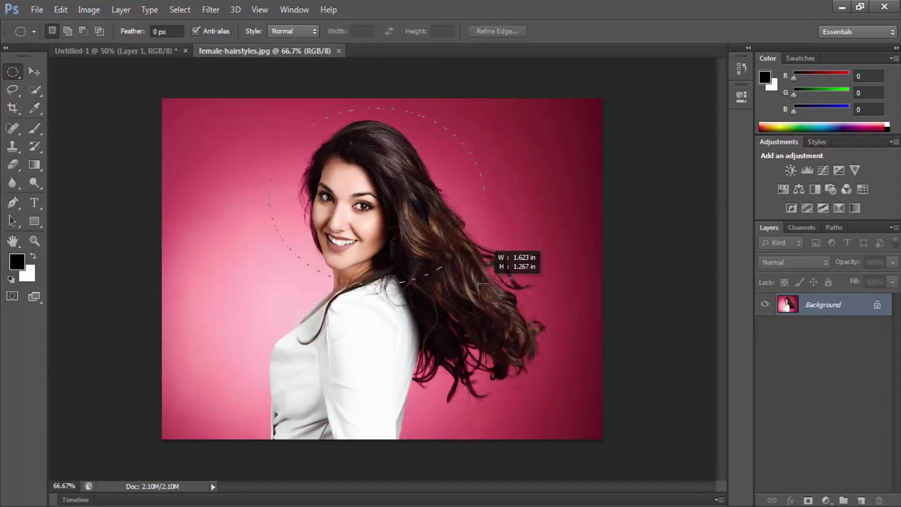
{"action": "mouse_move", "coordinate": [482, 284]}
{"action": "left_mouse_down"}
{"action": "mouse_move", "coordinate": [506, 214]}
{"action": "mouse_move", "coordinate": [436, 303]}
{"action": "mouse_move", "coordinate": [346, 197]}
{"action": "mouse_move", "coordinate": [495, 273]}
{"action": "mouse_move", "coordinate": [503, 299]}
{"action": "left_mouse_up"}
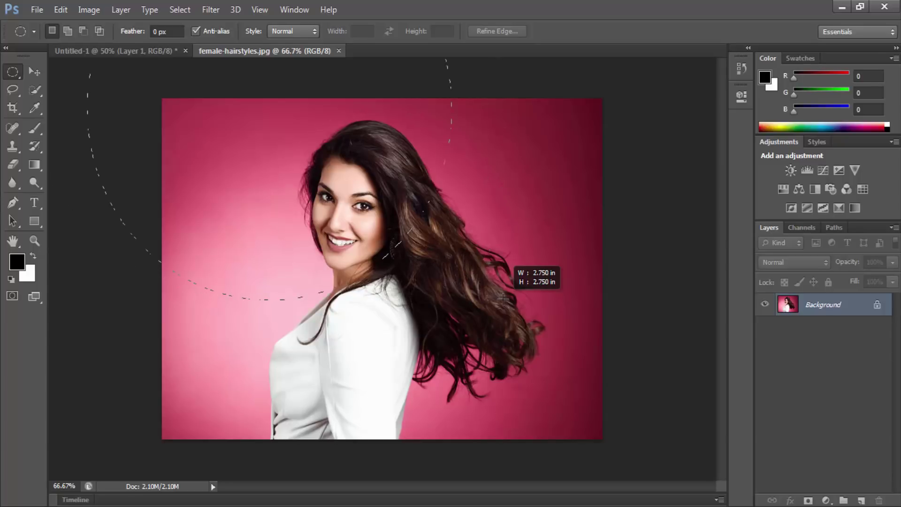
Draw circular selections, using Space to reposition one over the head while dragging.
{"action": "mouse_move", "coordinate": [503, 299]}
{"action": "left_mouse_down"}
{"action": "mouse_move", "coordinate": [419, 219]}
{"action": "mouse_move", "coordinate": [412, 188]}
{"action": "mouse_move", "coordinate": [425, 234]}
{"action": "mouse_move", "coordinate": [346, 117]}
{"action": "mouse_move", "coordinate": [376, 183]}
{"action": "mouse_move", "coordinate": [345, 158]}
{"action": "mouse_move", "coordinate": [356, 176]}
{"action": "mouse_move", "coordinate": [328, 135]}
{"action": "mouse_move", "coordinate": [366, 196]}
{"action": "mouse_move", "coordinate": [337, 154]}
{"action": "mouse_move", "coordinate": [348, 170]}
{"action": "left_mouse_up"}
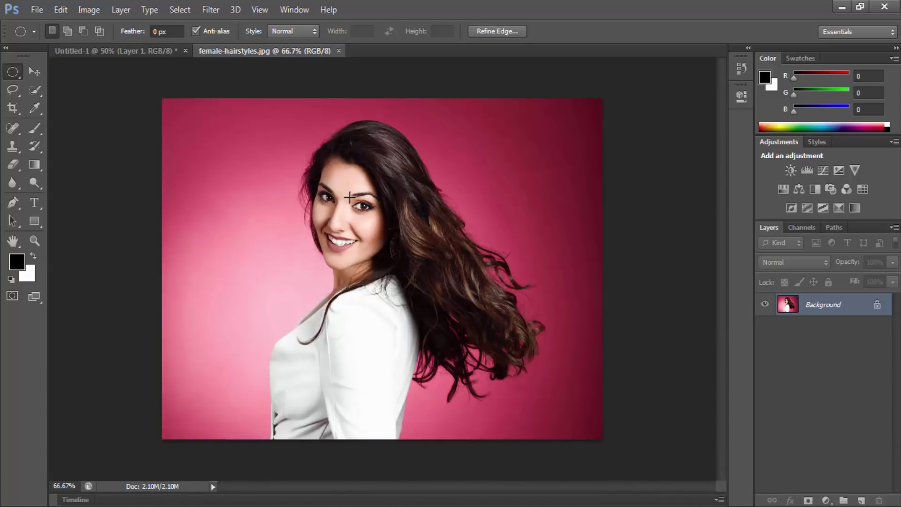
{"action": "mouse_move", "coordinate": [200, 164]}
{"action": "left_mouse_down"}
{"action": "mouse_move", "coordinate": [262, 238]}
{"action": "mouse_move", "coordinate": [230, 201]}
{"action": "mouse_move", "coordinate": [301, 263]}
{"action": "mouse_move", "coordinate": [355, 288]}
{"action": "mouse_move", "coordinate": [314, 194]}
{"action": "mouse_move", "coordinate": [418, 279]}
{"action": "mouse_move", "coordinate": [299, 194]}
{"action": "mouse_move", "coordinate": [332, 258]}
{"action": "mouse_move", "coordinate": [298, 208]}
{"action": "mouse_move", "coordinate": [314, 220]}
{"action": "mouse_move", "coordinate": [288, 211]}
{"action": "mouse_move", "coordinate": [302, 233]}
{"action": "mouse_move", "coordinate": [291, 222]}
{"action": "left_mouse_up"}
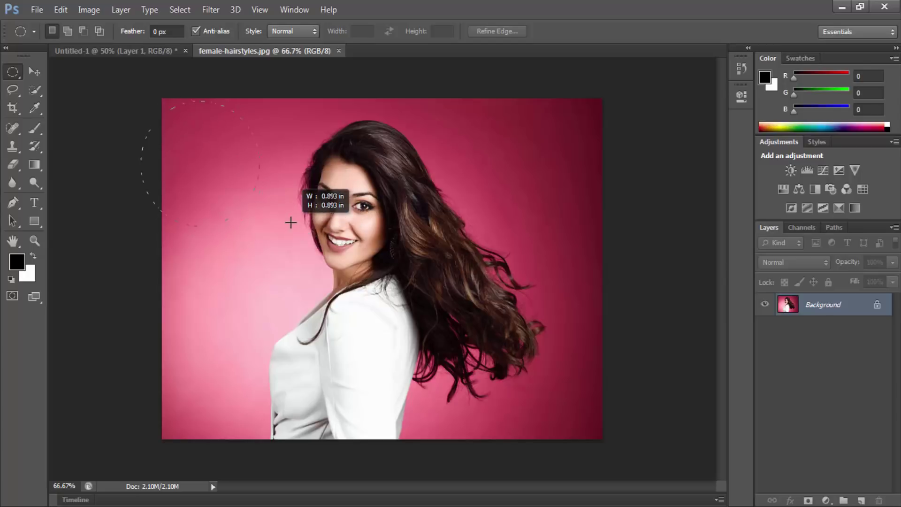
{"action": "mouse_move", "coordinate": [310, 252]}
{"action": "left_mouse_down"}
{"action": "mouse_move", "coordinate": [263, 205]}
{"action": "mouse_move", "coordinate": [369, 221]}
{"action": "mouse_move", "coordinate": [532, 322]}
{"action": "mouse_move", "coordinate": [479, 270]}
{"action": "mouse_move", "coordinate": [457, 277]}
{"action": "mouse_move", "coordinate": [384, 250]}
{"action": "mouse_move", "coordinate": [316, 210]}
{"action": "mouse_move", "coordinate": [372, 262]}
{"action": "mouse_move", "coordinate": [458, 283]}
{"action": "mouse_move", "coordinate": [423, 282]}
{"action": "mouse_move", "coordinate": [525, 287]}
{"action": "mouse_move", "coordinate": [407, 268]}
{"action": "mouse_move", "coordinate": [507, 266]}
{"action": "mouse_move", "coordinate": [538, 301]}
{"action": "left_mouse_up"}
{"action": "key", "text": "space"}
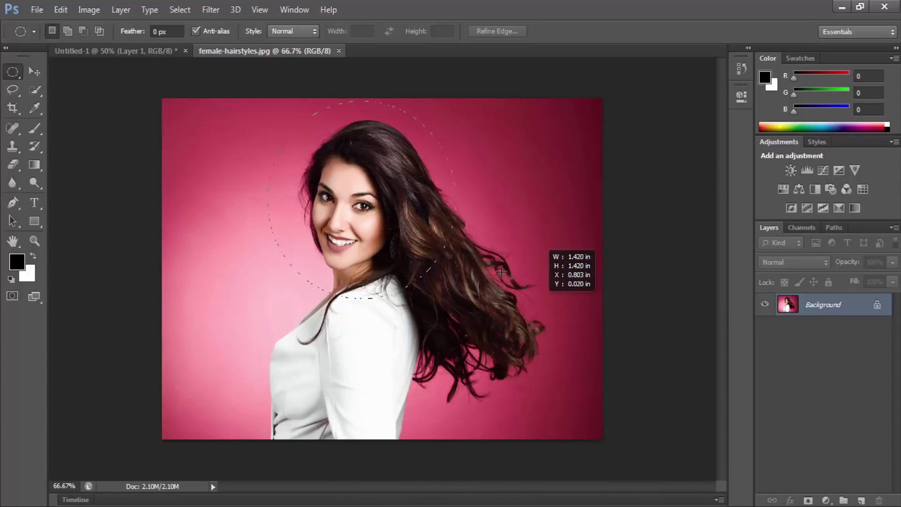
{"action": "mouse_move", "coordinate": [501, 272]}
{"action": "left_mouse_down"}
{"action": "mouse_move", "coordinate": [540, 236]}
{"action": "mouse_move", "coordinate": [470, 257]}
{"action": "mouse_move", "coordinate": [535, 233]}
{"action": "mouse_move", "coordinate": [597, 356]}
{"action": "mouse_move", "coordinate": [414, 258]}
{"action": "left_mouse_up"}
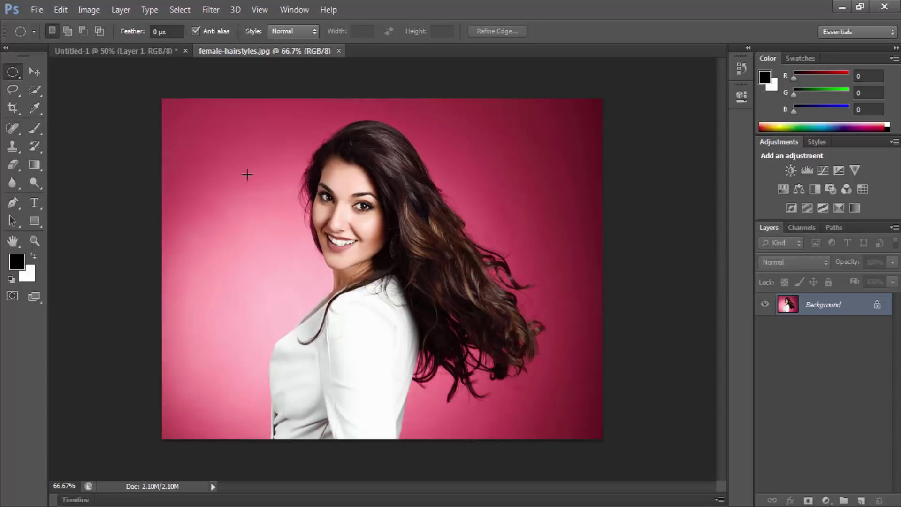
{"action": "right_click", "coordinate": [5, 79]}
{"action": "left_click", "coordinate": [71, 83]}
{"action": "mouse_move", "coordinate": [185, 96]}
{"action": "left_mouse_down"}
{"action": "mouse_move", "coordinate": [476, 332]}
{"action": "mouse_move", "coordinate": [453, 291]}
{"action": "left_mouse_up"}
{"action": "key", "text": "shift+alt+space"}
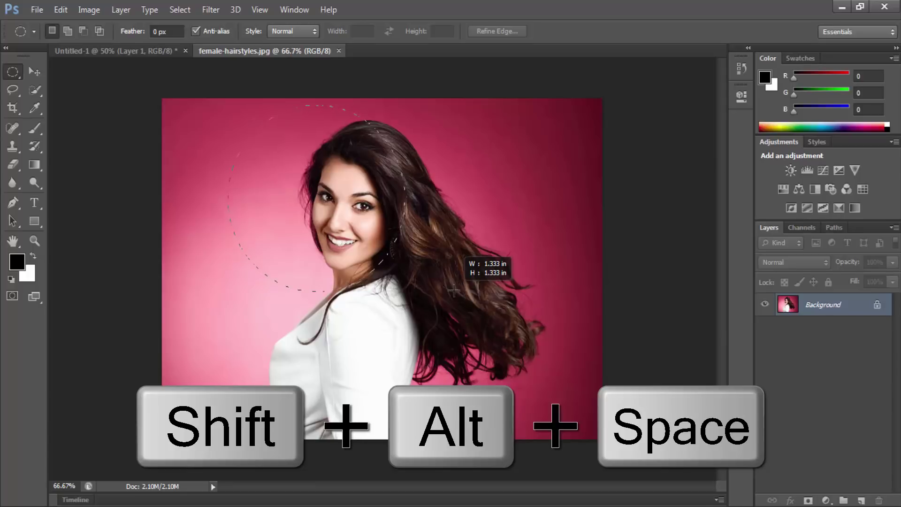
{"action": "mouse_move", "coordinate": [454, 291]}
{"action": "left_mouse_down"}
{"action": "mouse_move", "coordinate": [415, 325]}
{"action": "mouse_move", "coordinate": [478, 389]}
{"action": "mouse_move", "coordinate": [453, 302]}
{"action": "left_mouse_up"}
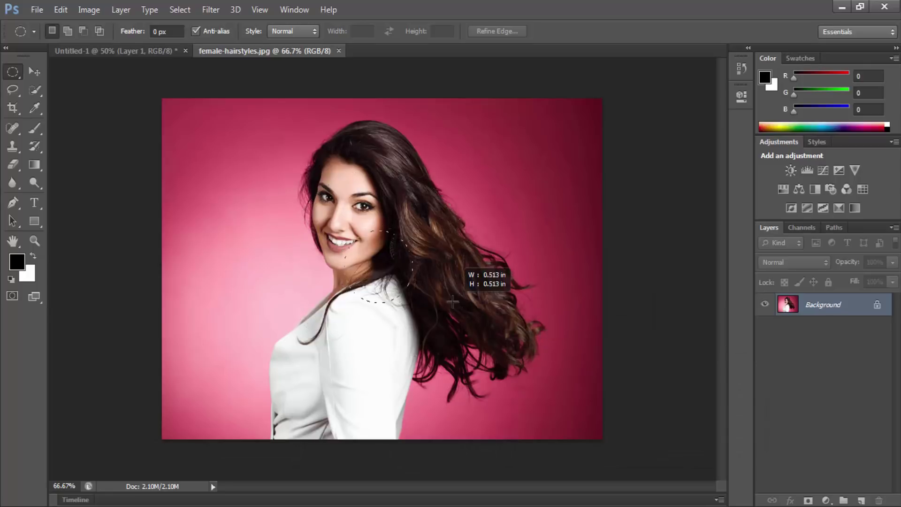
{"action": "left_click_drag", "start_coordinate": [453, 302], "coordinate": [464, 249]}
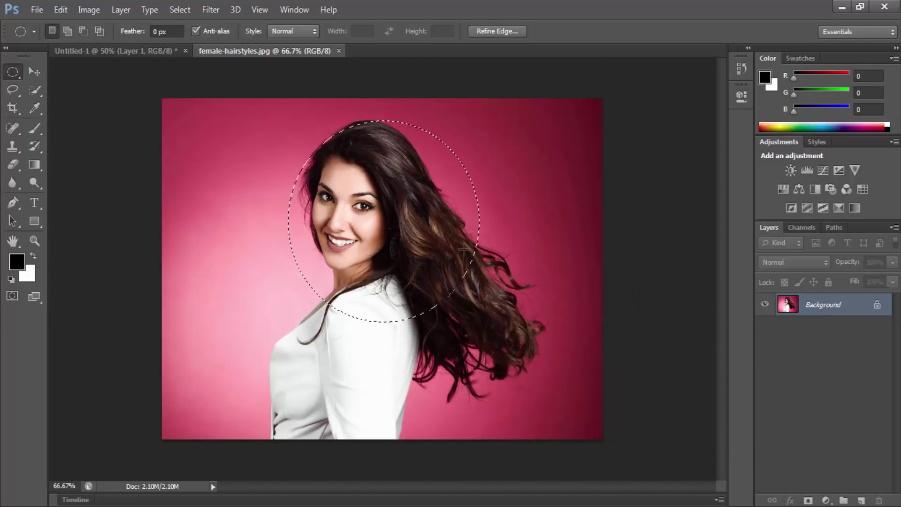
{"action": "mouse_move", "coordinate": [285, 201]}
{"action": "left_mouse_down"}
{"action": "mouse_move", "coordinate": [324, 274]}
{"action": "mouse_move", "coordinate": [288, 233]}
{"action": "mouse_move", "coordinate": [483, 232]}
{"action": "mouse_move", "coordinate": [453, 238]}
{"action": "mouse_move", "coordinate": [509, 291]}
{"action": "left_mouse_up"}
{"action": "left_click", "coordinate": [509, 291]}
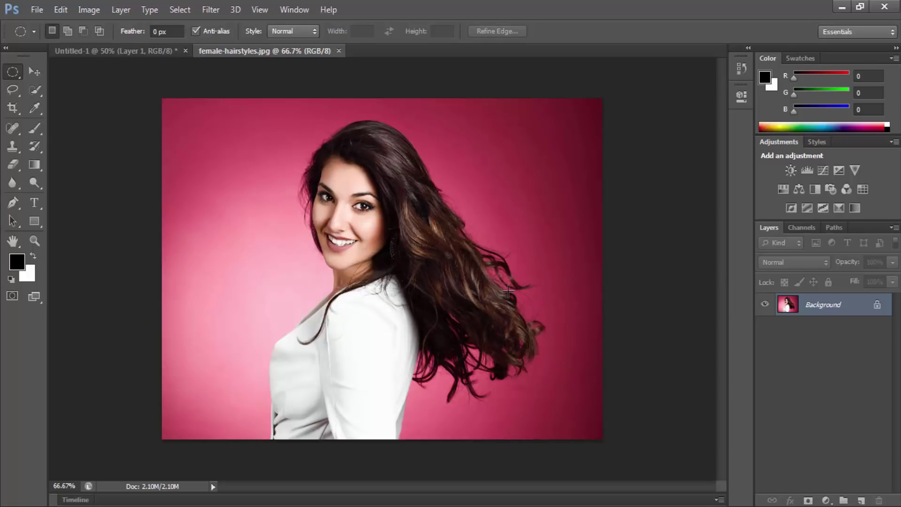
{"action": "left_click_drag", "start_coordinate": [272, 55], "coordinate": [429, 302]}
{"action": "key", "text": "ctrl+c"}
Paste the circular head into the blank canvas as a new layer.
{"action": "left_click", "coordinate": [155, 50]}
{"action": "key", "text": "ctrl+v"}
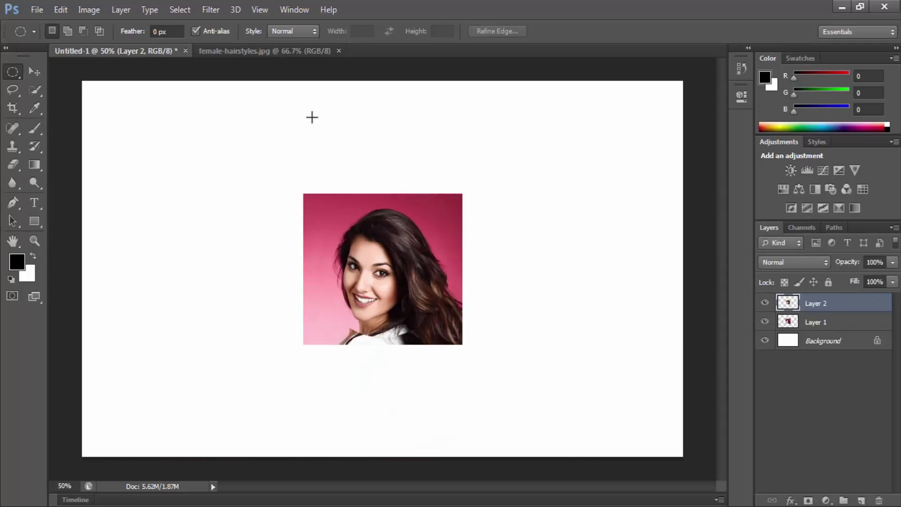
{"action": "key", "text": "v"}
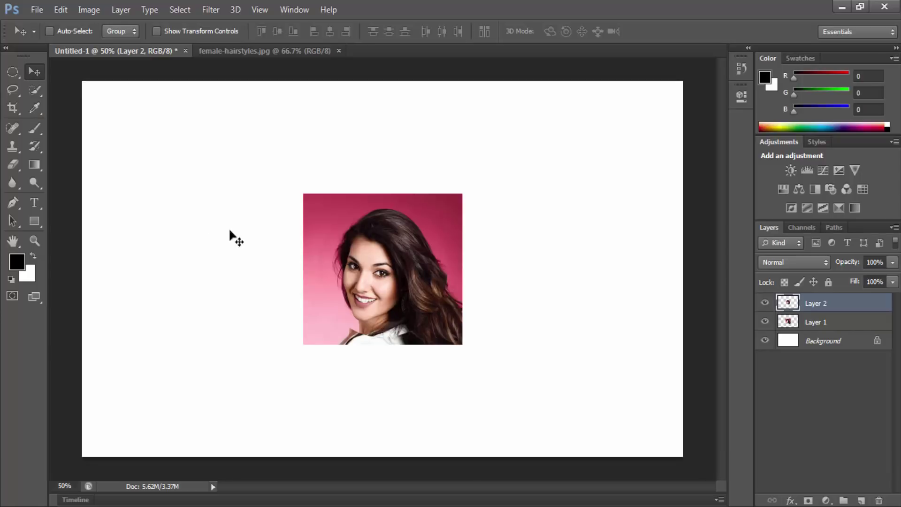
Drag the circular head to the canvas's top-left, then return to female-hairstyles.jpg.
{"action": "left_click_drag", "start_coordinate": [342, 261], "coordinate": [192, 229]}
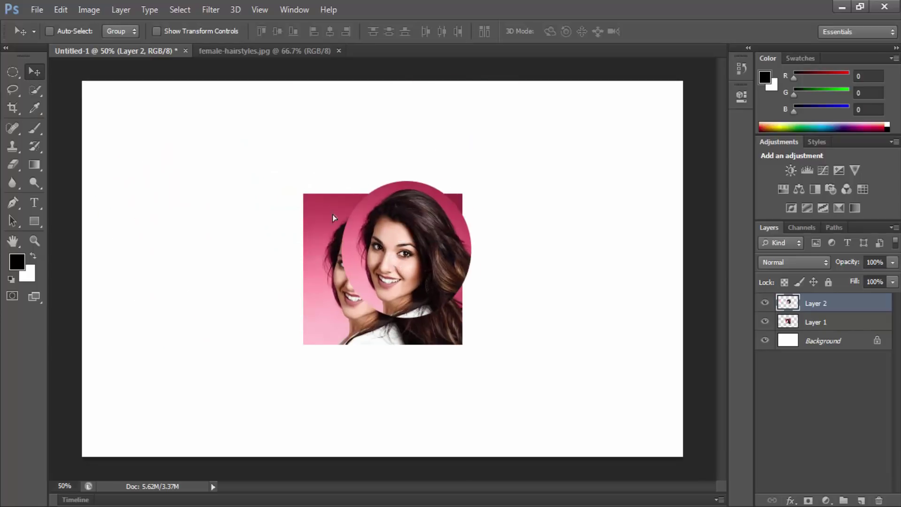
{"action": "left_click_drag", "start_coordinate": [197, 234], "coordinate": [238, 240]}
{"action": "left_click_drag", "start_coordinate": [253, 202], "coordinate": [206, 173]}
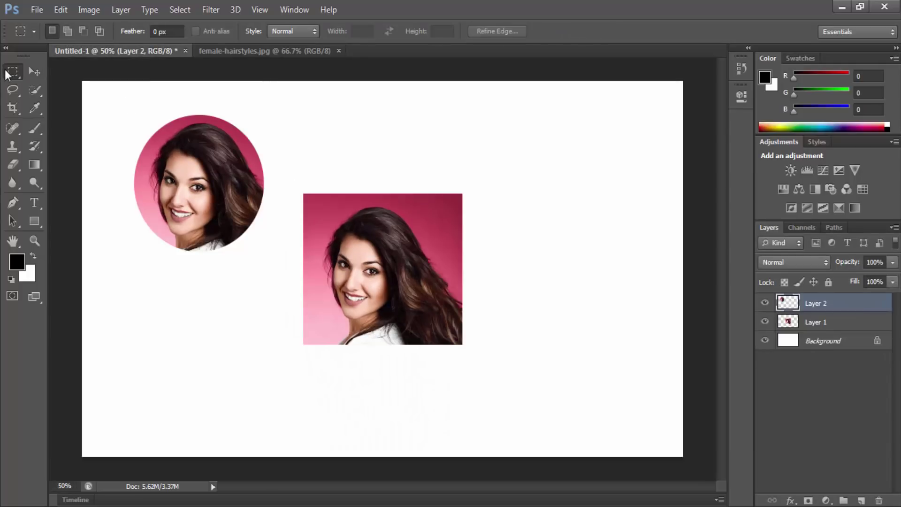
{"action": "right_click", "coordinate": [6, 71]}
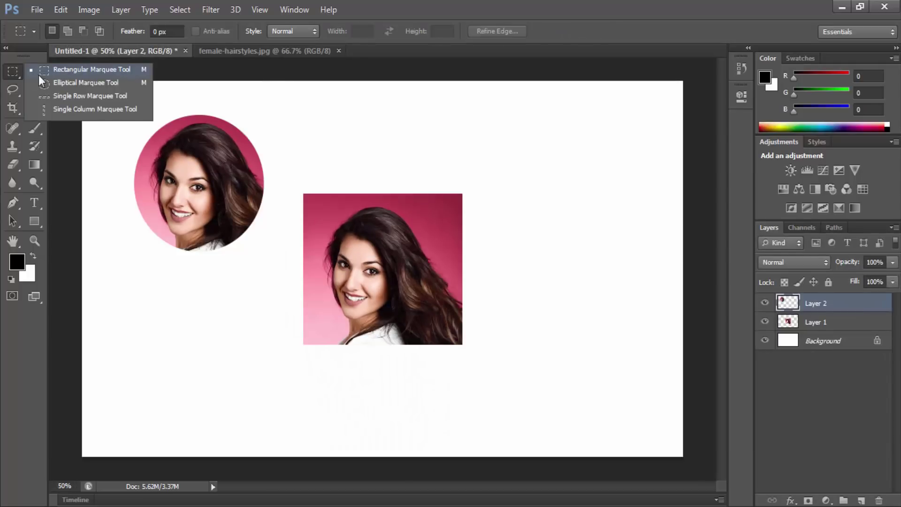
{"action": "left_click", "coordinate": [239, 50]}
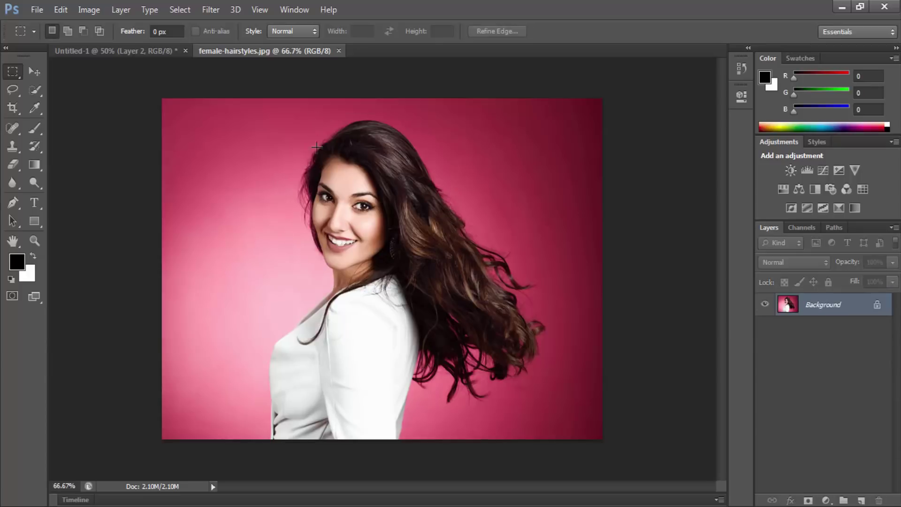
Draw and clear several rectangular selections around the woman's head and face.
{"action": "left_click_drag", "start_coordinate": [292, 96], "coordinate": [567, 322]}
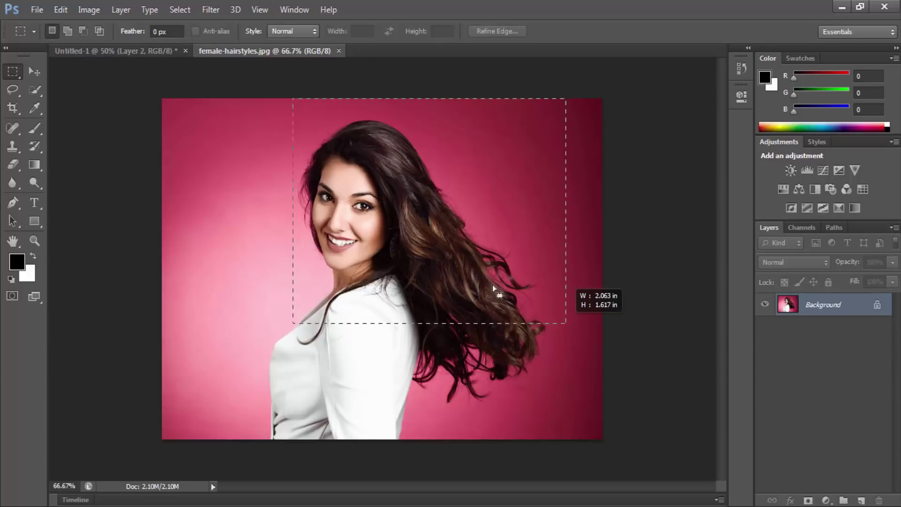
{"action": "left_click", "coordinate": [230, 105]}
{"action": "left_click_drag", "start_coordinate": [231, 105], "coordinate": [541, 325]}
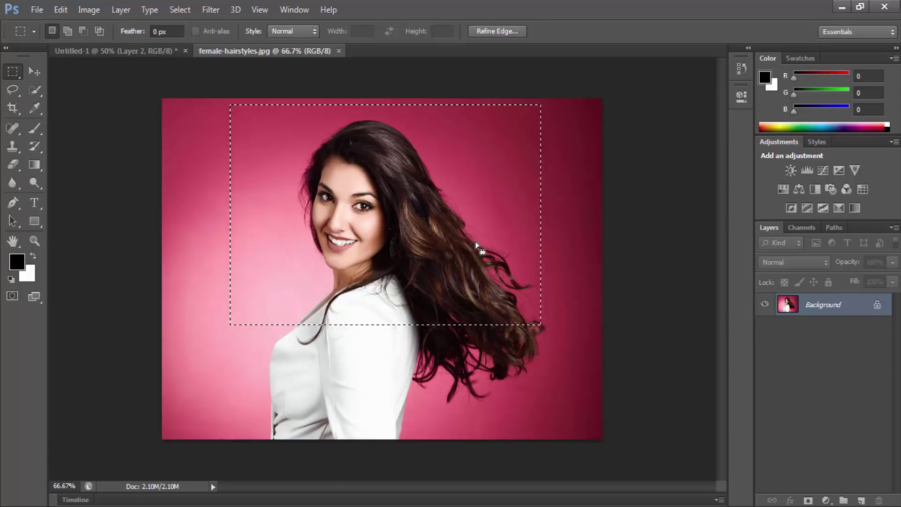
{"action": "right_click", "coordinate": [412, 207]}
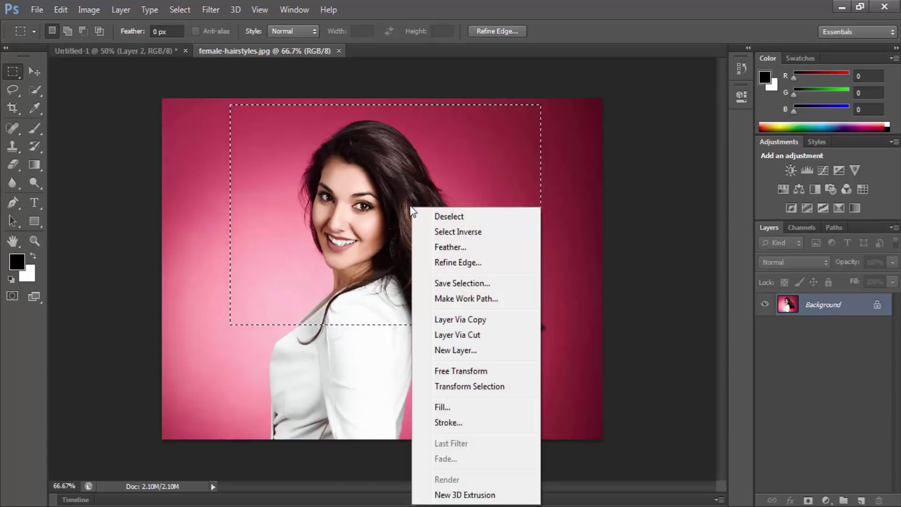
{"action": "left_click", "coordinate": [447, 218]}
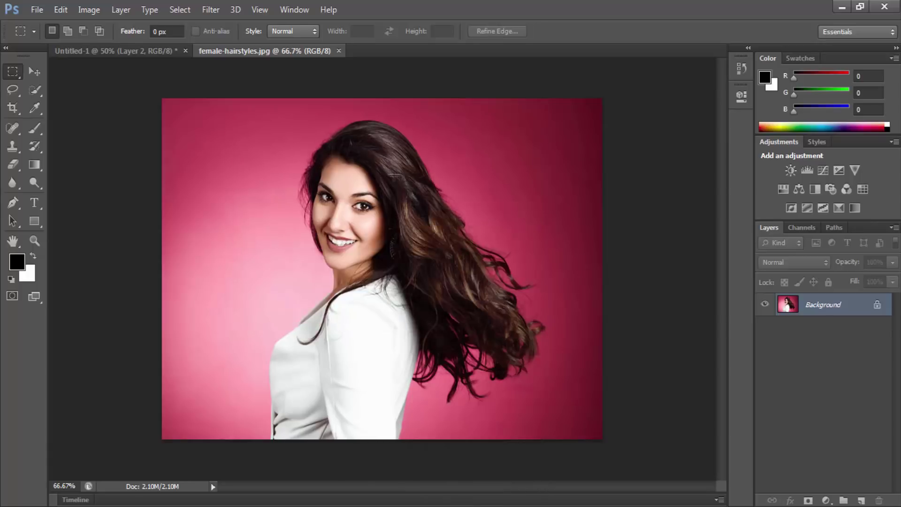
{"action": "left_click_drag", "start_coordinate": [270, 125], "coordinate": [476, 298]}
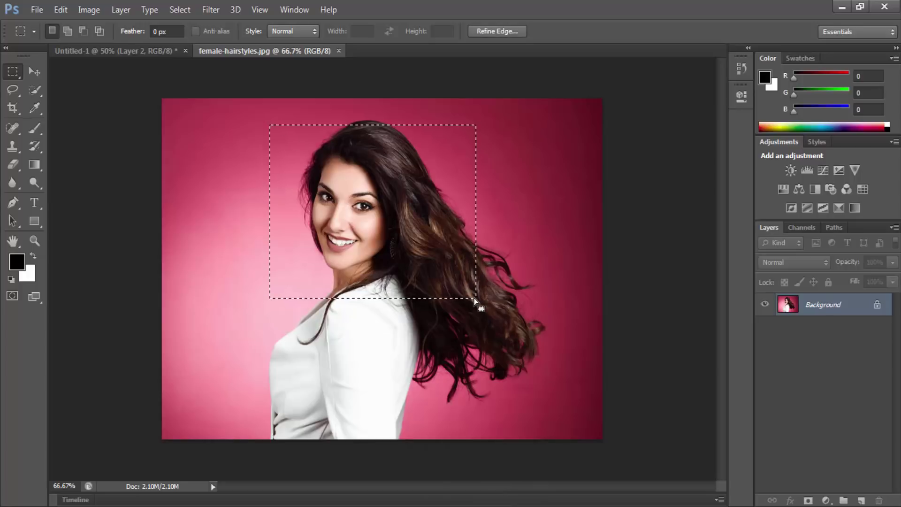
{"action": "left_click", "coordinate": [132, 84]}
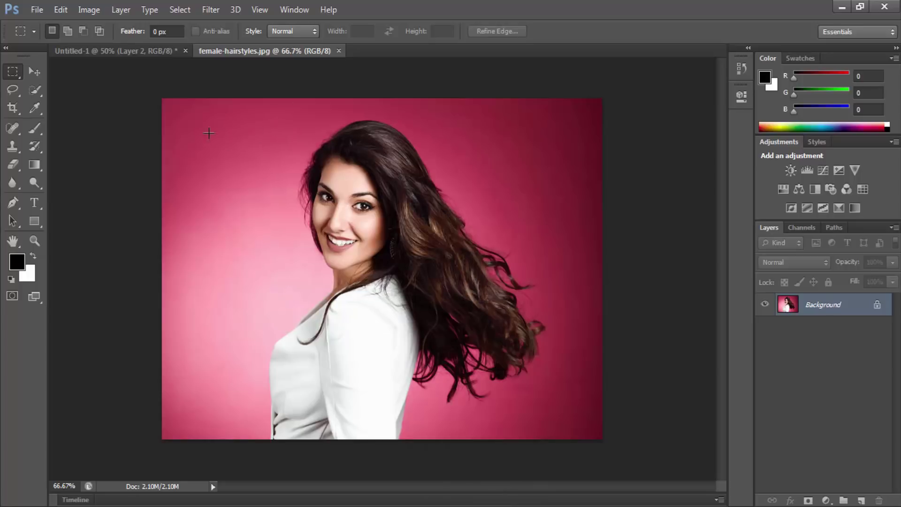
Return to Untitled-1 and toggle visibility of both head layers.
{"action": "left_click", "coordinate": [139, 51]}
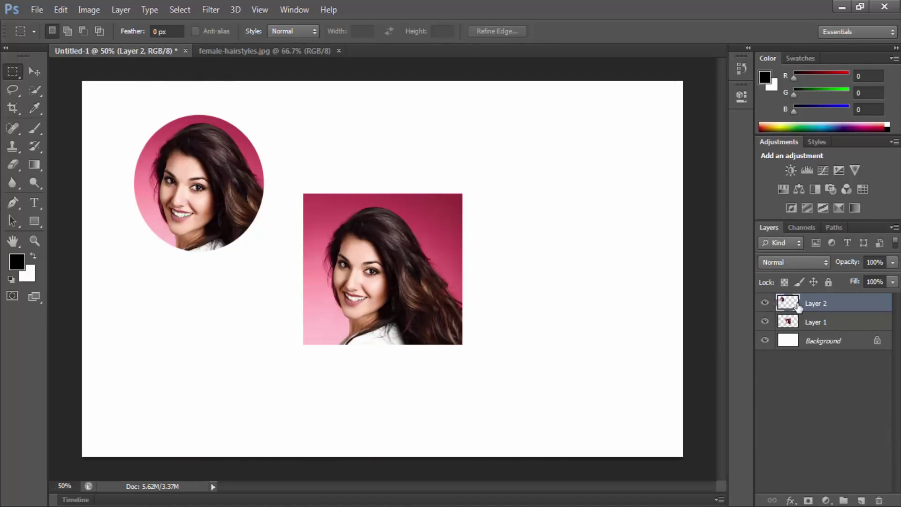
{"action": "left_click", "coordinate": [766, 303]}
{"action": "left_click", "coordinate": [766, 322]}
Shift-select Layer 1 and Layer 2 and drag them to the trash.
{"action": "key", "text": "shift"}
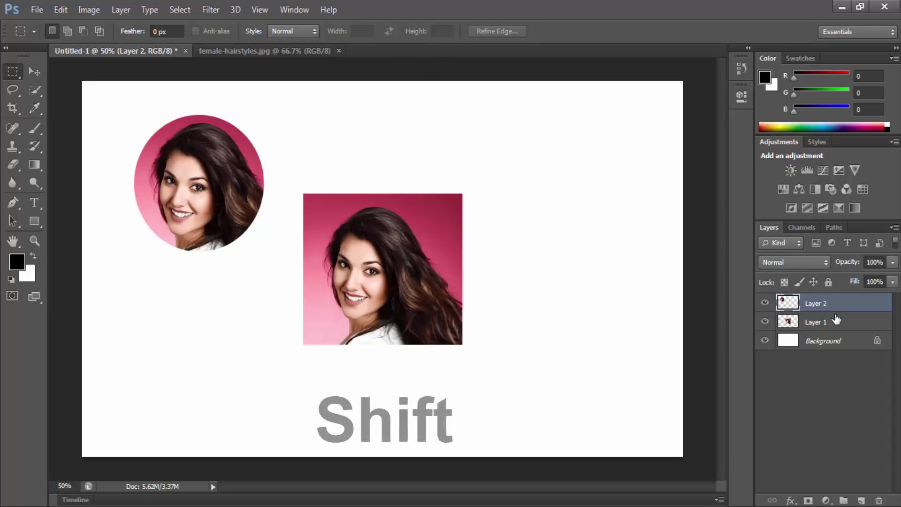
{"action": "left_click", "coordinate": [834, 325], "text": "shift"}
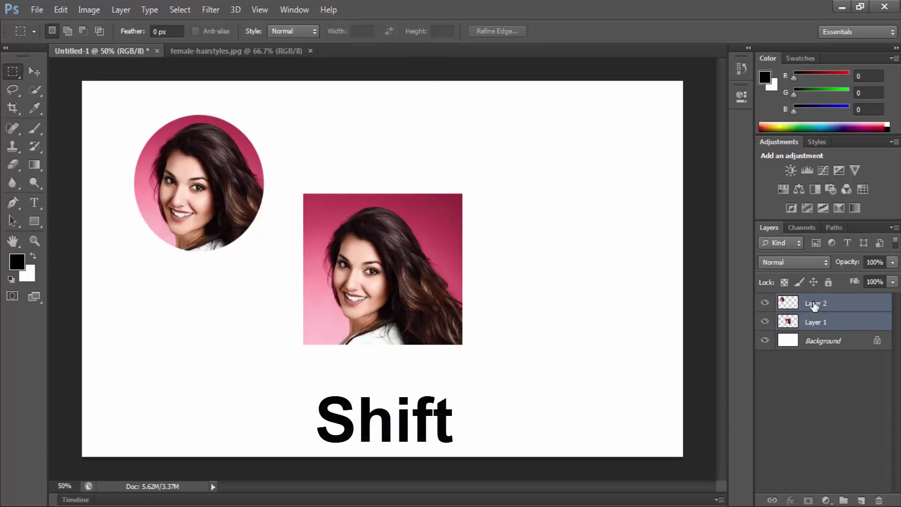
{"action": "left_click_drag", "start_coordinate": [834, 325], "coordinate": [880, 501]}
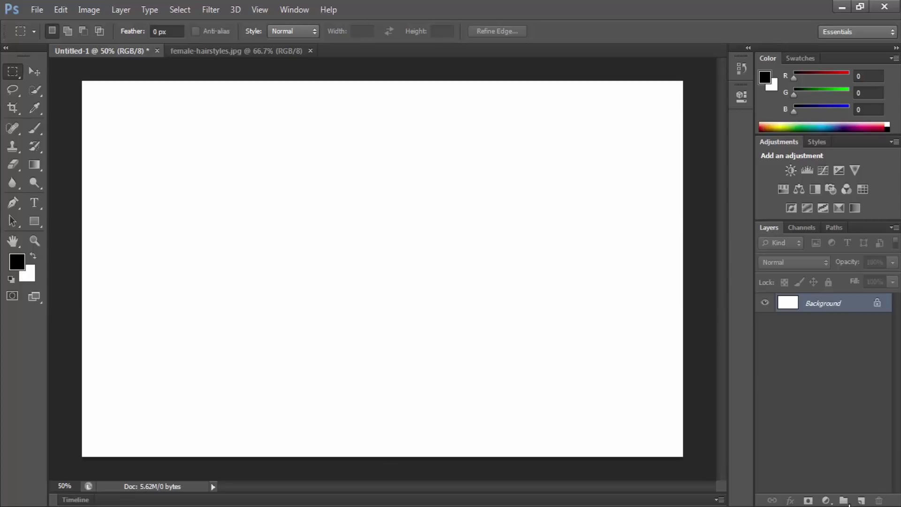
Create a new layer and rename it 'rectangle shape'.
{"action": "left_click", "coordinate": [862, 501]}
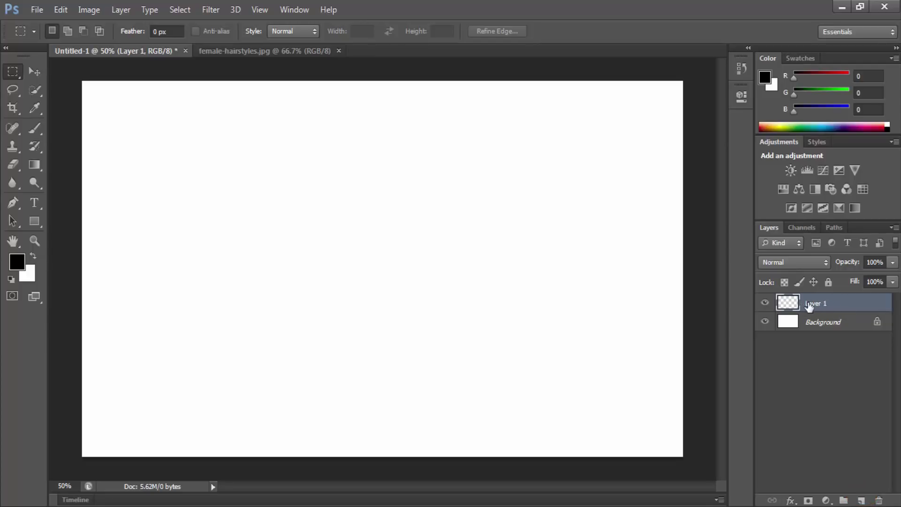
{"action": "left_click", "coordinate": [834, 326]}
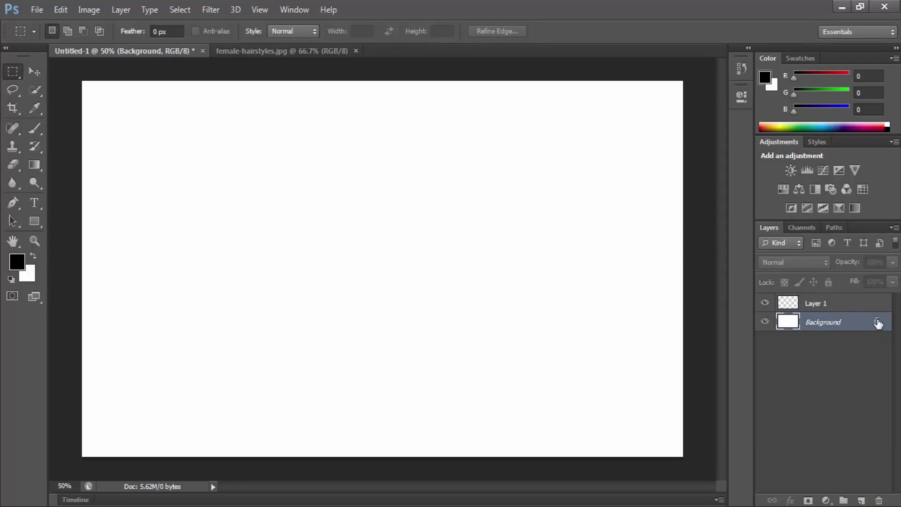
{"action": "left_click", "coordinate": [819, 304]}
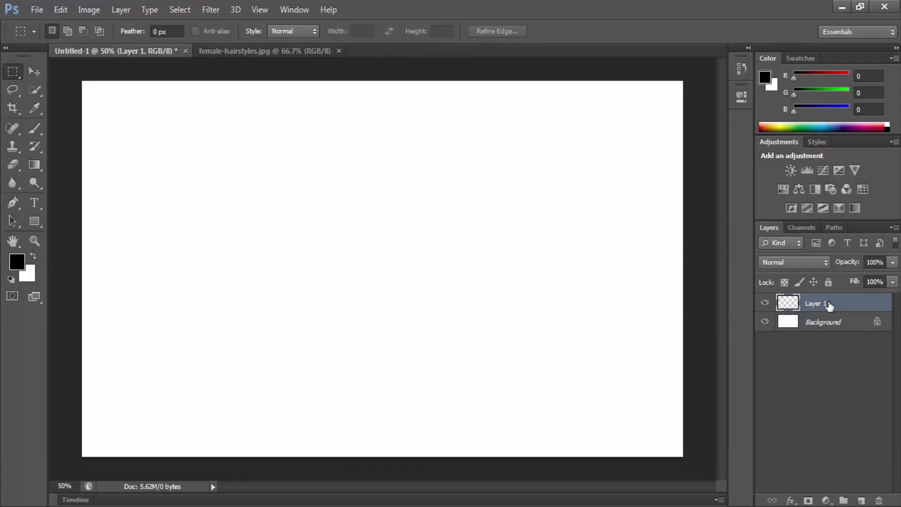
{"action": "double_click", "coordinate": [818, 304]}
{"action": "key", "text": "BackSpace"}
{"action": "type", "text": "ectangle shape"}
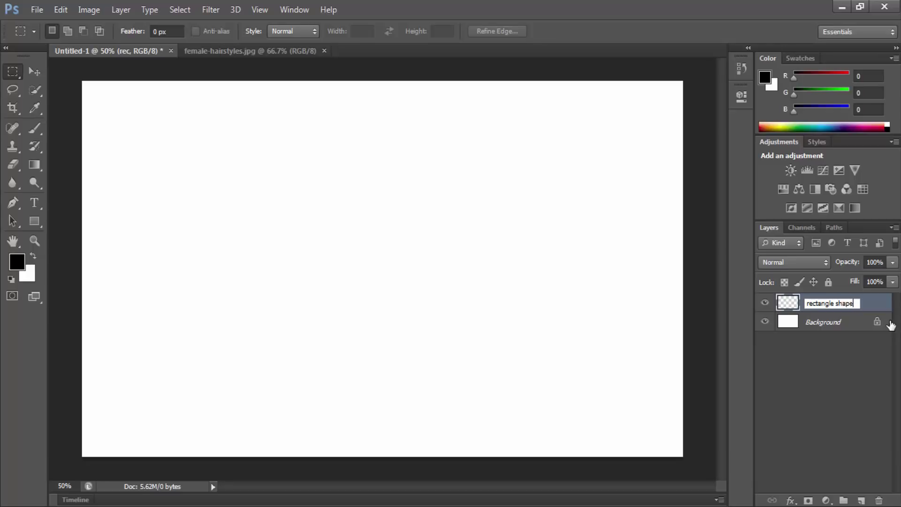
{"action": "key", "text": "Return"}
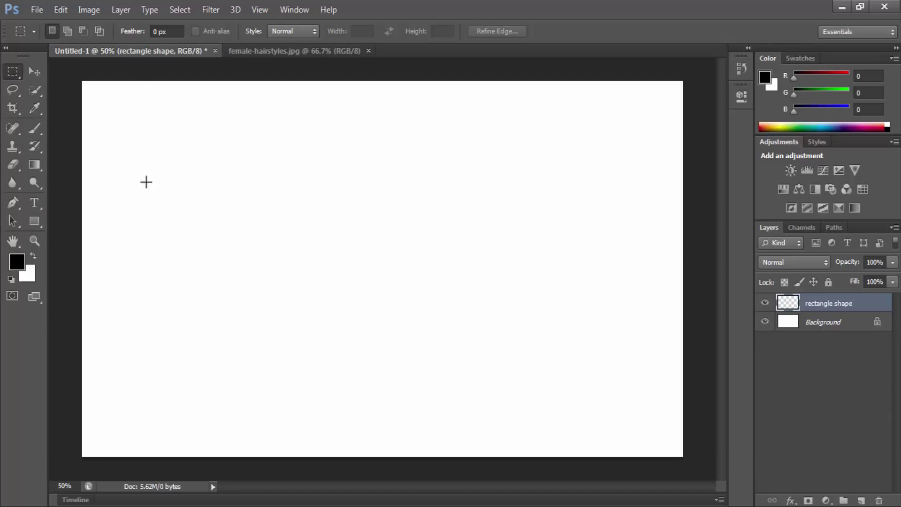
Draw a large rectangular selection in the centre of the canvas.
{"action": "mouse_move", "coordinate": [198, 174]}
{"action": "left_mouse_down"}
{"action": "mouse_move", "coordinate": [537, 389]}
{"action": "mouse_move", "coordinate": [545, 385]}
{"action": "left_mouse_up"}
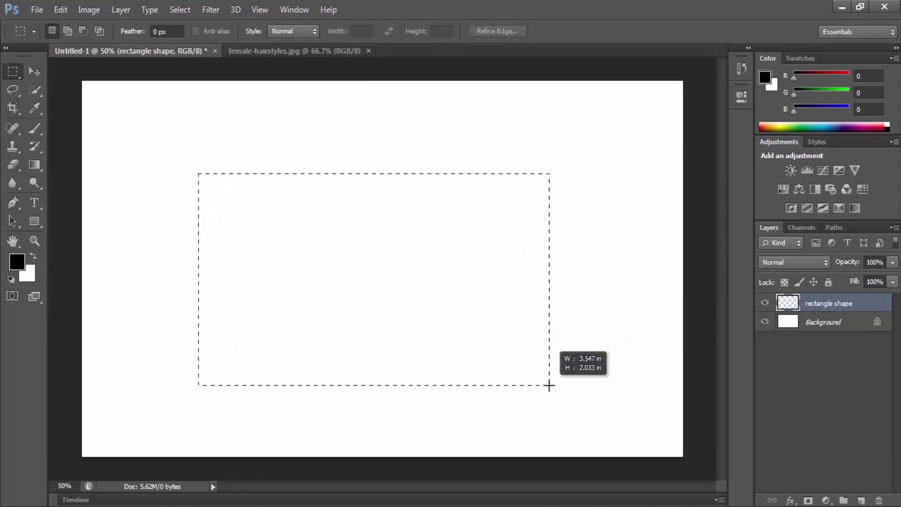
{"action": "mouse_move", "coordinate": [545, 385]}
{"action": "left_mouse_down"}
{"action": "mouse_move", "coordinate": [456, 310]}
{"action": "mouse_move", "coordinate": [565, 356]}
{"action": "left_mouse_up"}
{"action": "left_click", "coordinate": [493, 324]}
{"action": "mouse_move", "coordinate": [157, 122]}
{"action": "left_mouse_down"}
{"action": "mouse_move", "coordinate": [544, 356]}
{"action": "mouse_move", "coordinate": [567, 361]}
{"action": "left_mouse_up"}
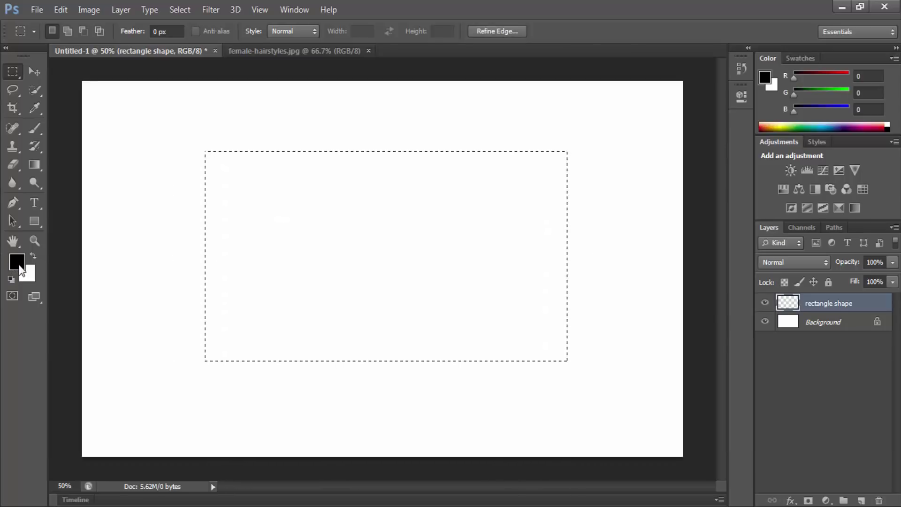
Set the foreground colour to green (1, 161, 5).
{"action": "left_click", "coordinate": [16, 261]}
{"action": "type", "text": "255"}
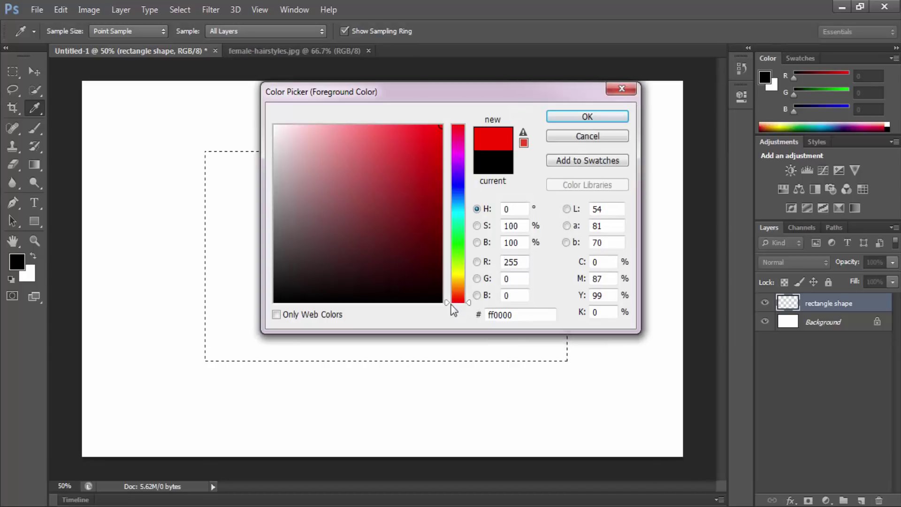
{"action": "left_click", "coordinate": [457, 249]}
{"action": "left_click", "coordinate": [428, 182]}
{"action": "left_click_drag", "start_coordinate": [428, 181], "coordinate": [440, 190]}
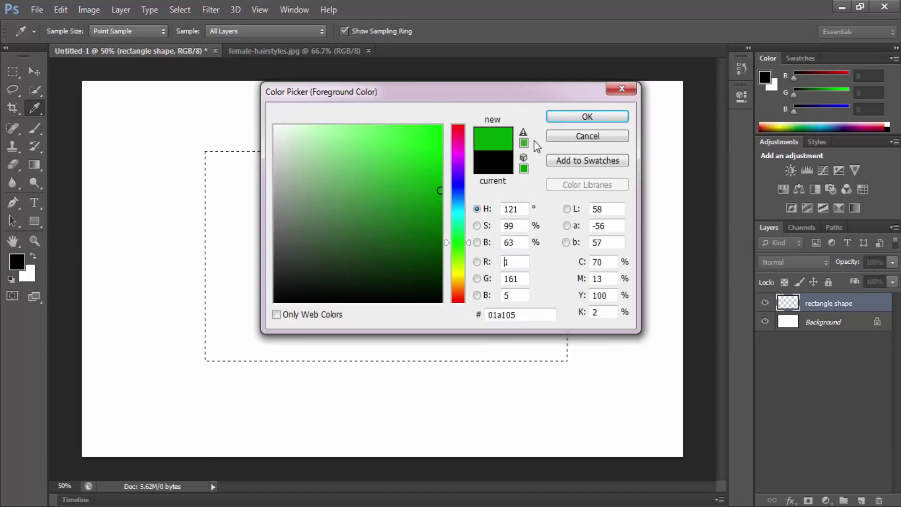
{"action": "left_click", "coordinate": [565, 116]}
Set the background colour to red.
{"action": "left_click", "coordinate": [32, 270]}
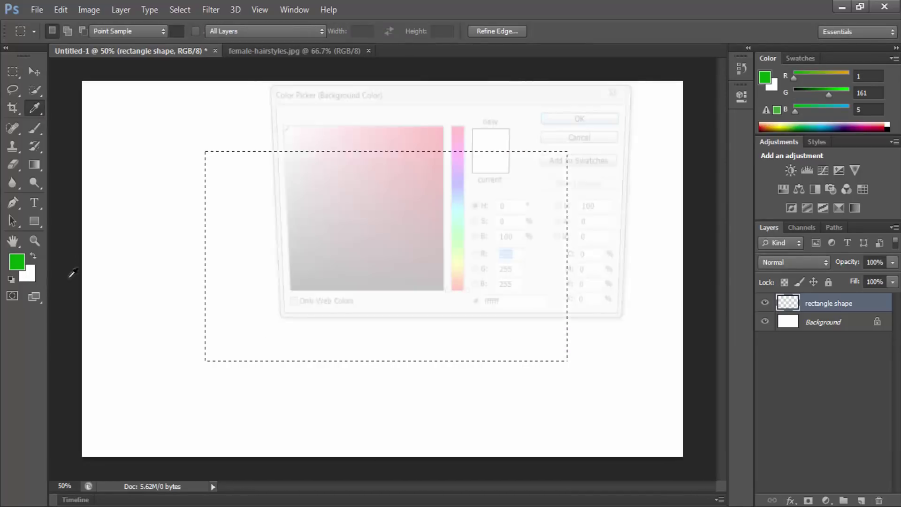
{"action": "left_click", "coordinate": [441, 125]}
{"action": "left_click", "coordinate": [587, 116]}
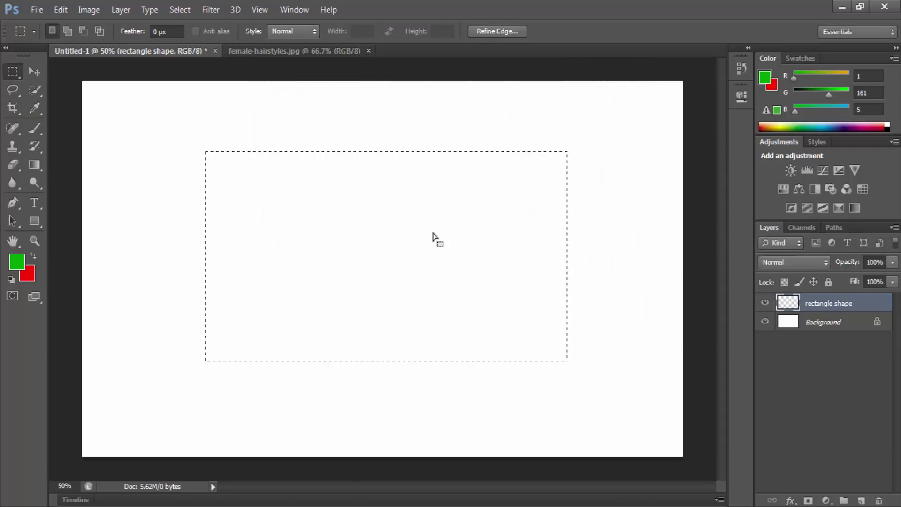
Fill the selection with green, then darken the foreground green.
{"action": "key", "text": "alt+BackSpace"}
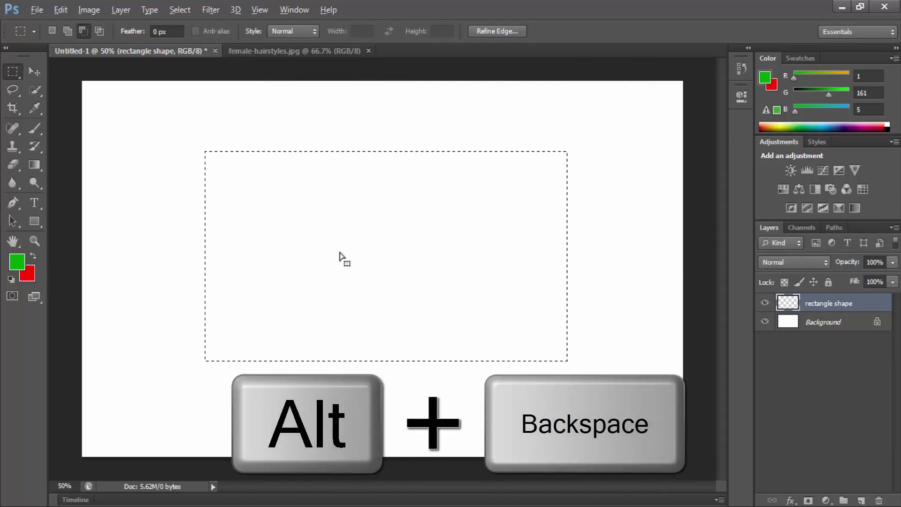
{"action": "key", "text": "alt+BackSpace"}
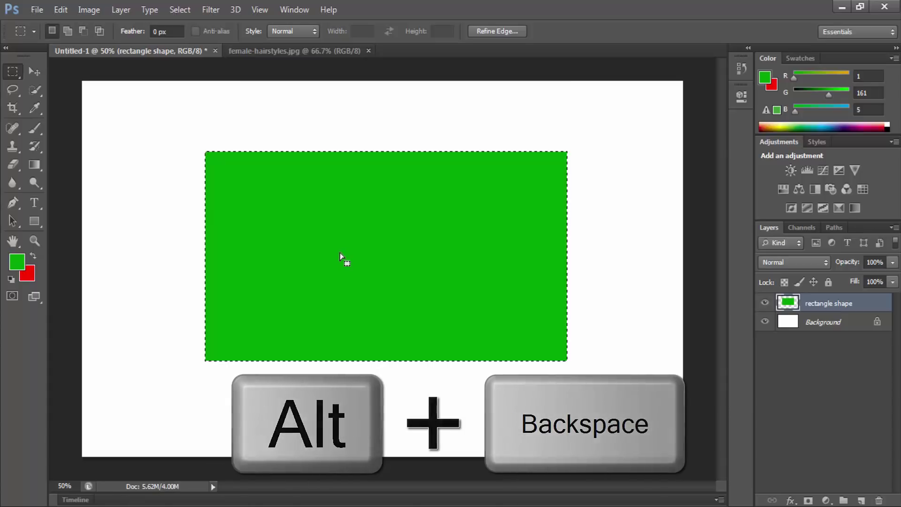
{"action": "left_click", "coordinate": [15, 263]}
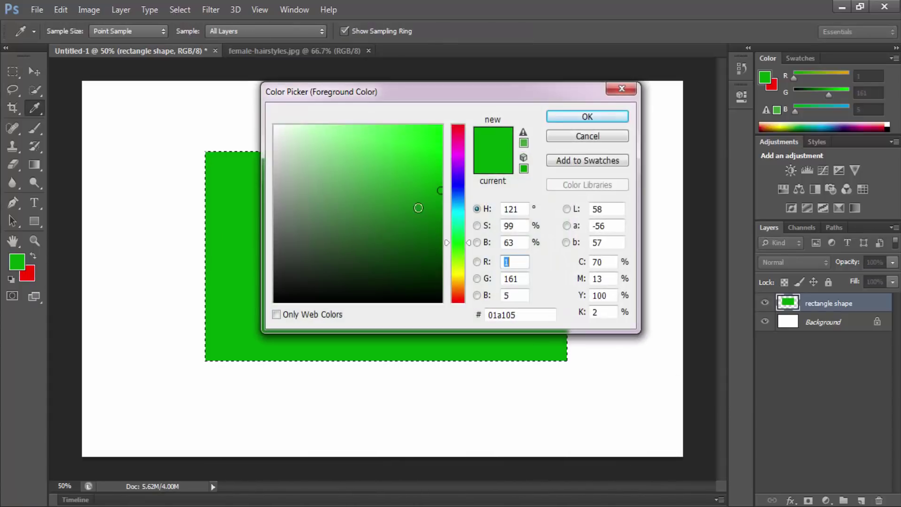
{"action": "left_click_drag", "start_coordinate": [438, 190], "coordinate": [441, 208]}
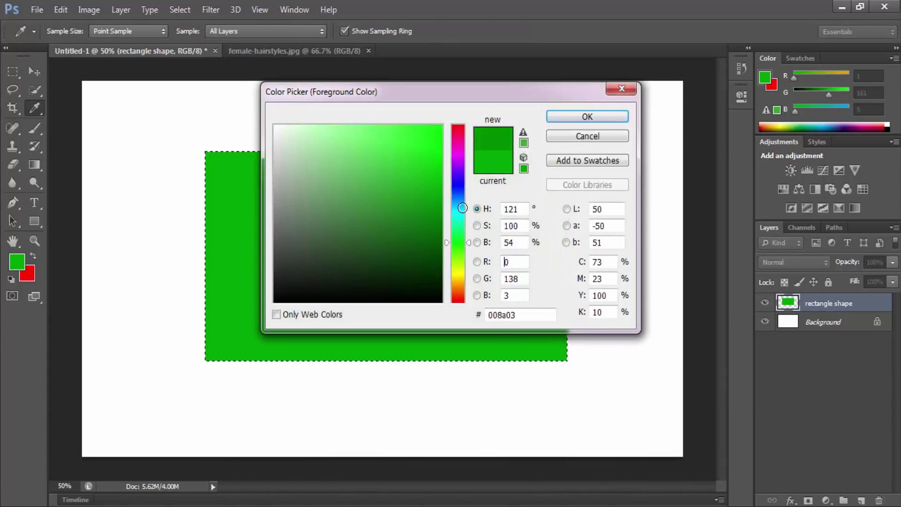
{"action": "left_click", "coordinate": [578, 123]}
Fill the rectangle with the darker green (0, 134, 3).
{"action": "left_click", "coordinate": [17, 261]}
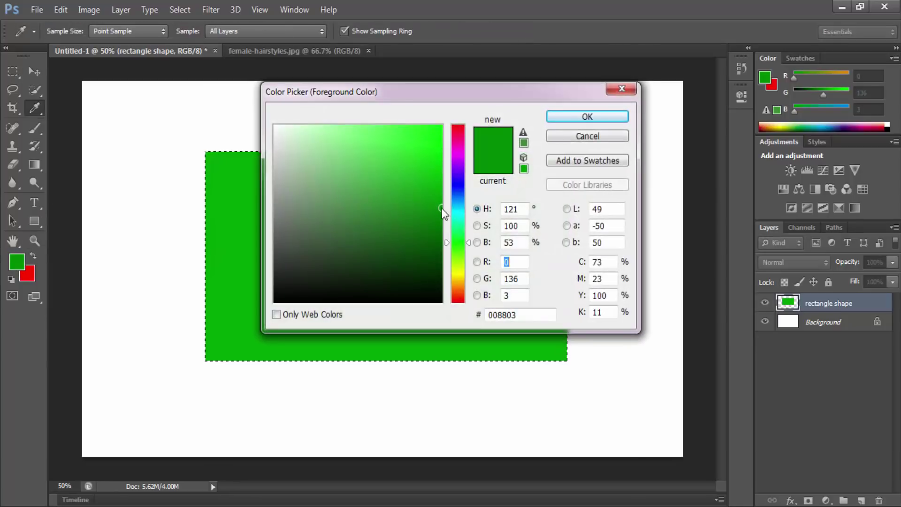
{"action": "left_click", "coordinate": [579, 120]}
{"action": "key", "text": "alt+BackSpace"}
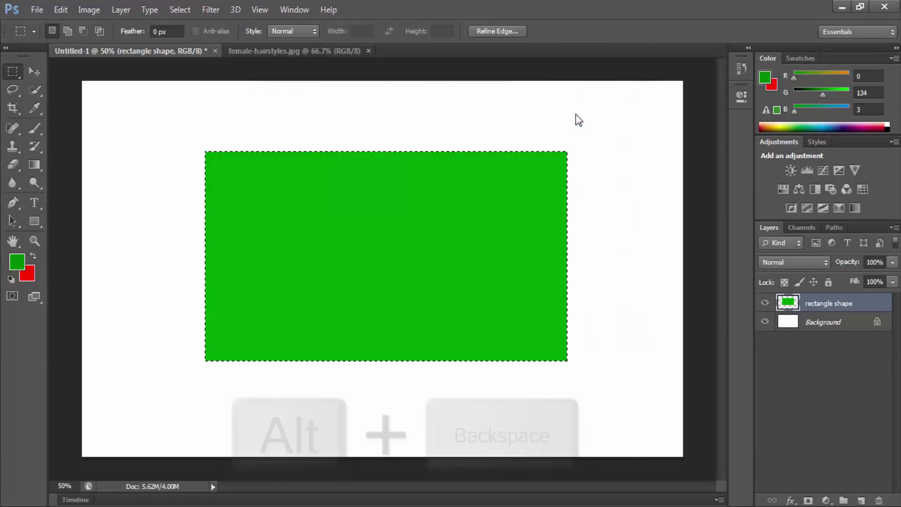
{"action": "key", "text": "alt"}
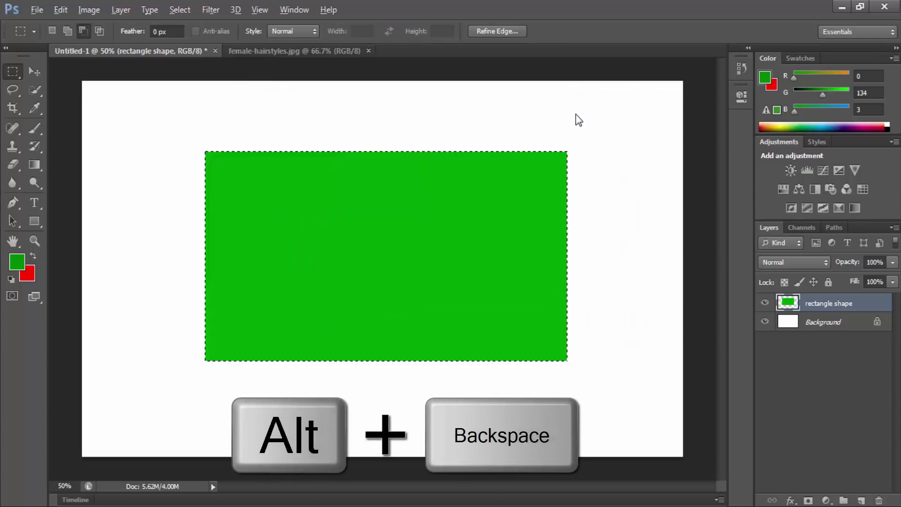
{"action": "key", "text": "alt+BackSpace"}
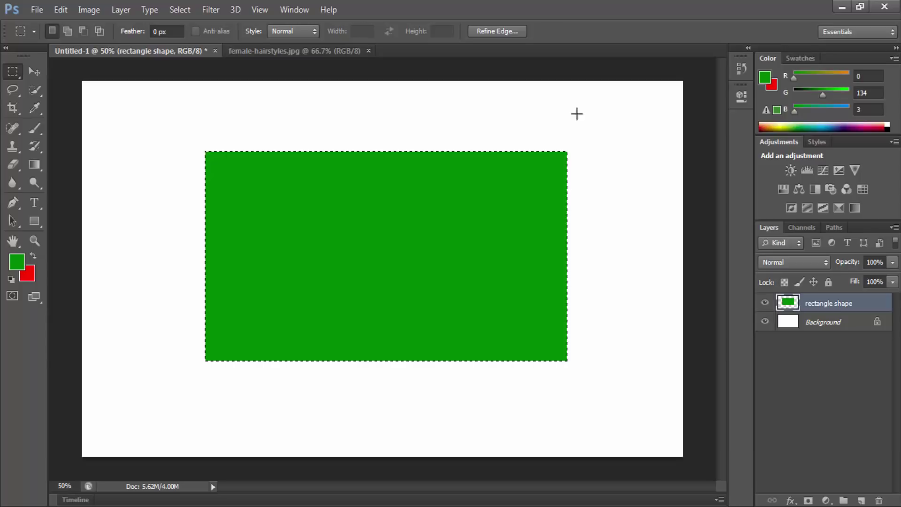
Deselect the rectangle and add a new layer named 'rounded shape'.
{"action": "key", "text": "ctrl+d"}
{"action": "left_click", "coordinate": [861, 501]}
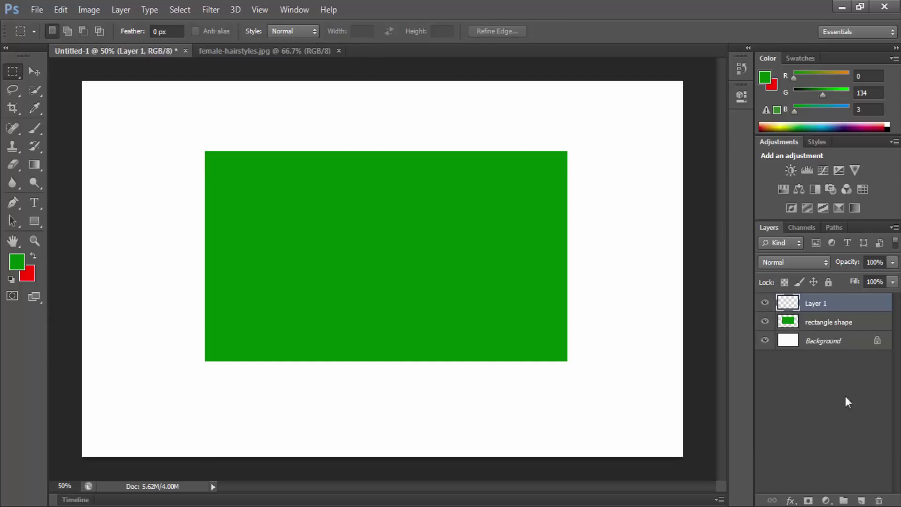
{"action": "double_click", "coordinate": [817, 304]}
{"action": "type", "text": "rounded sha"}
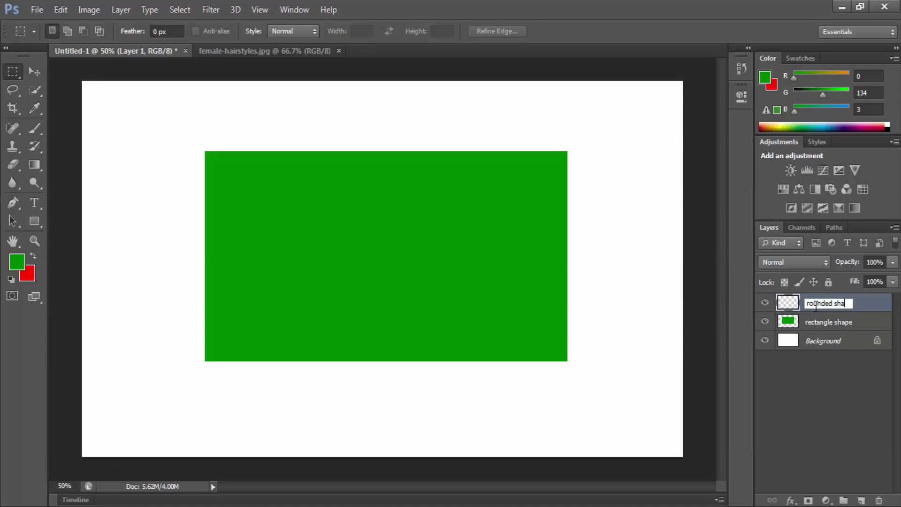
{"action": "type", "text": "pe"}
{"action": "key", "text": "Return"}
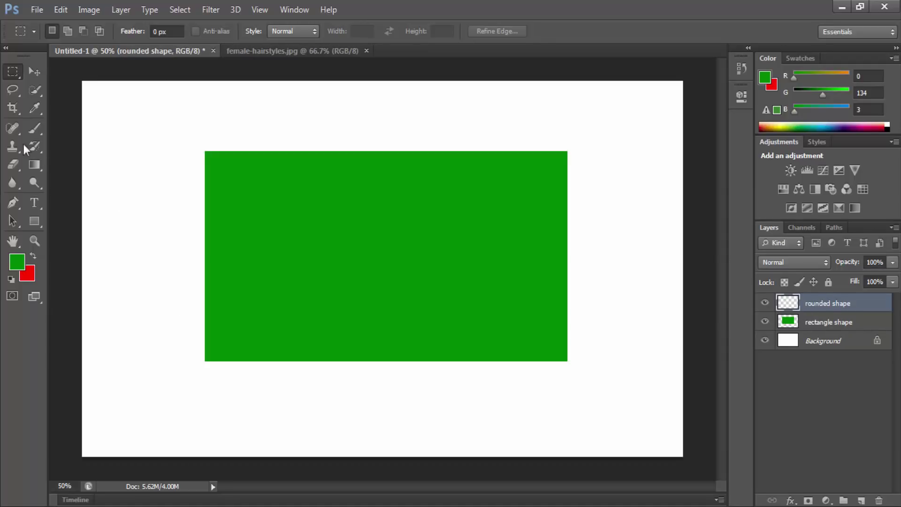
Draw a circle with the Elliptical Marquee in the green rectangle's centre, fill it red, and deselect.
{"action": "right_click", "coordinate": [17, 72]}
{"action": "left_click", "coordinate": [79, 83]}
{"action": "left_click_drag", "start_coordinate": [385, 235], "coordinate": [439, 319]}
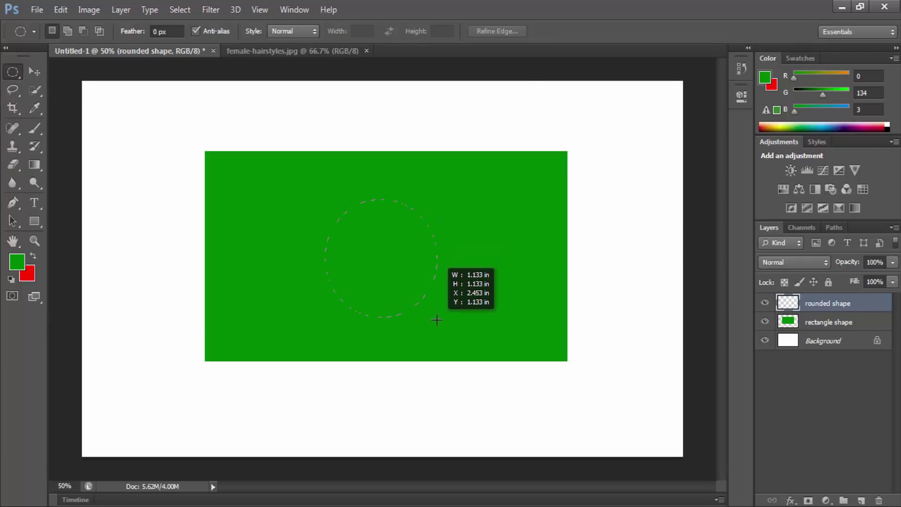
{"action": "left_click_drag", "start_coordinate": [439, 318], "coordinate": [437, 317]}
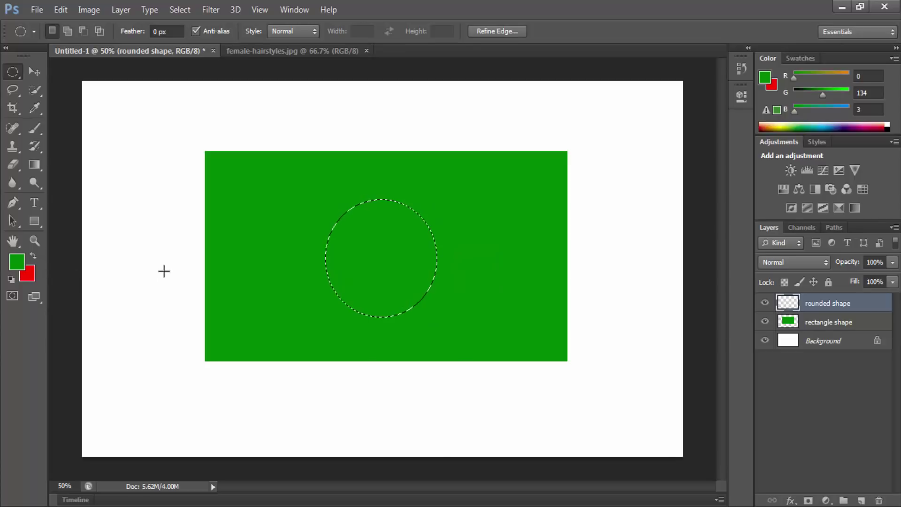
{"action": "key", "text": "ctrl+BackSpace"}
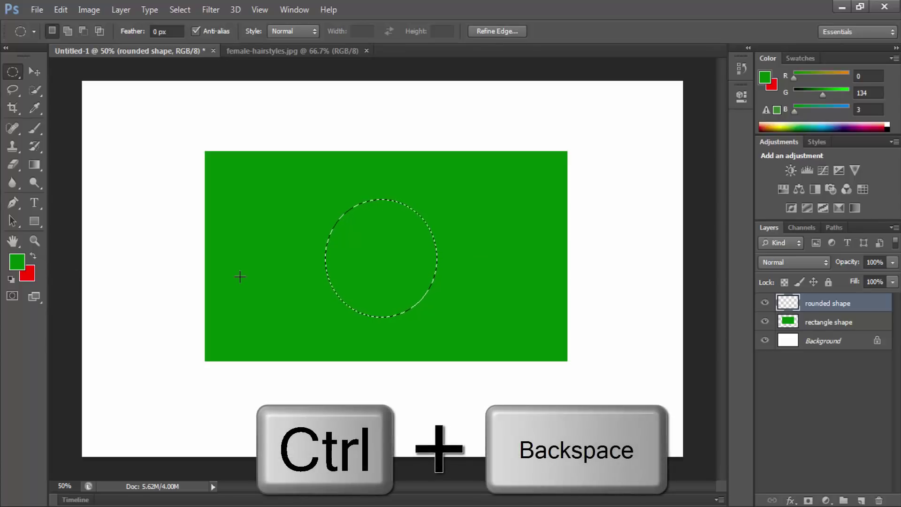
{"action": "key", "text": "ctrl+BackSpace"}
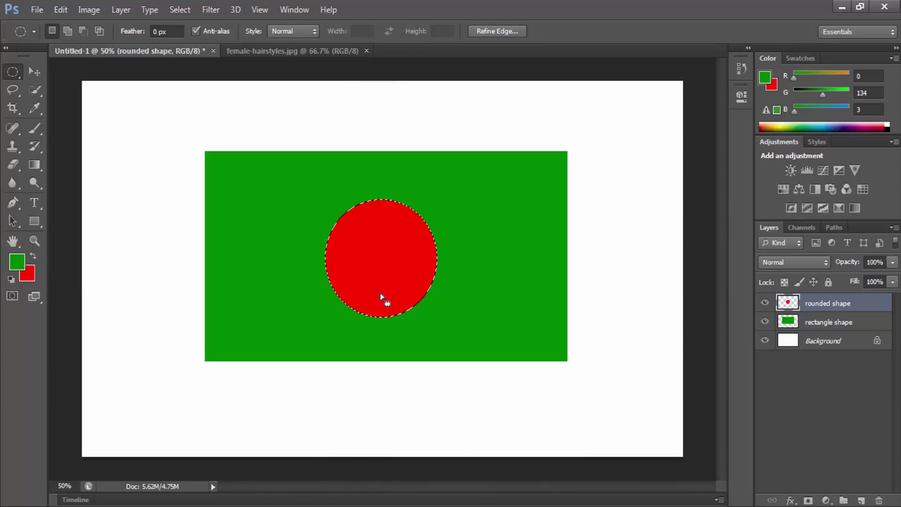
{"action": "left_click", "coordinate": [832, 369]}
{"action": "left_click", "coordinate": [444, 289]}
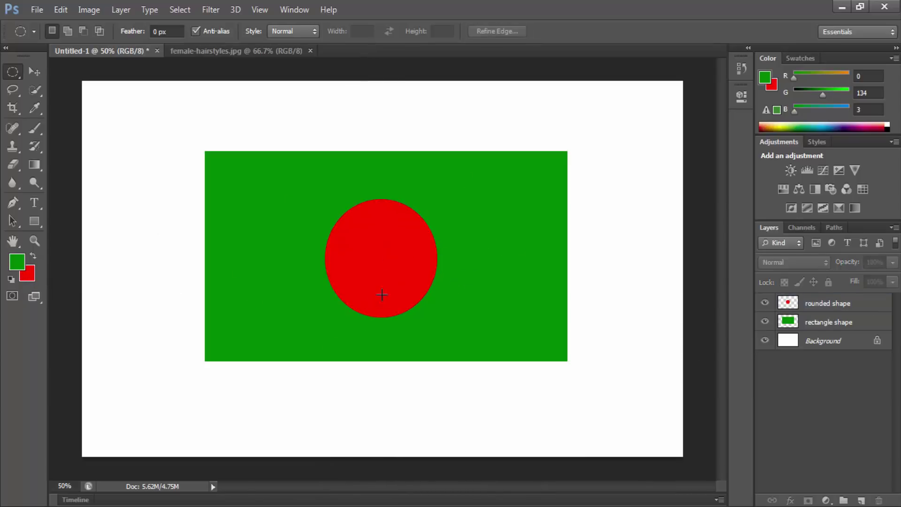
{"action": "left_click", "coordinate": [808, 305]}
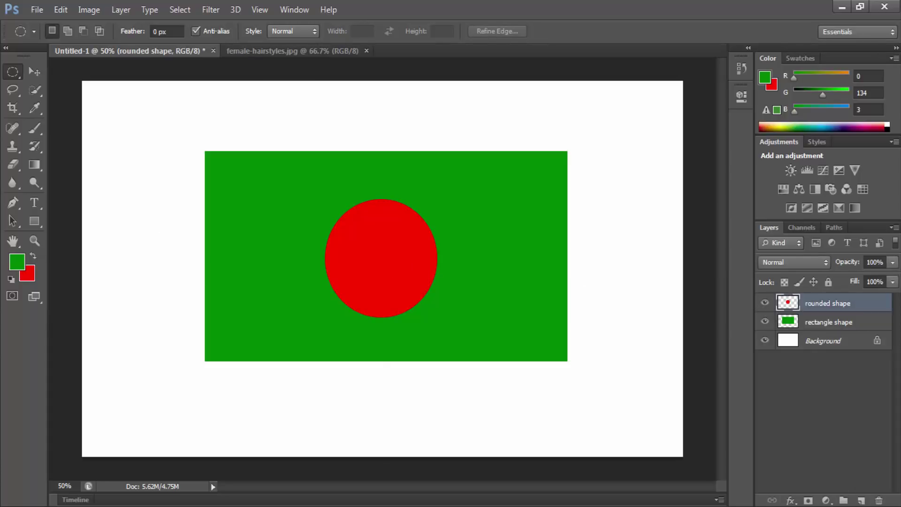
On a new layer, select a tall rectangular strip just left of the green rectangle.
{"action": "left_click", "coordinate": [862, 501]}
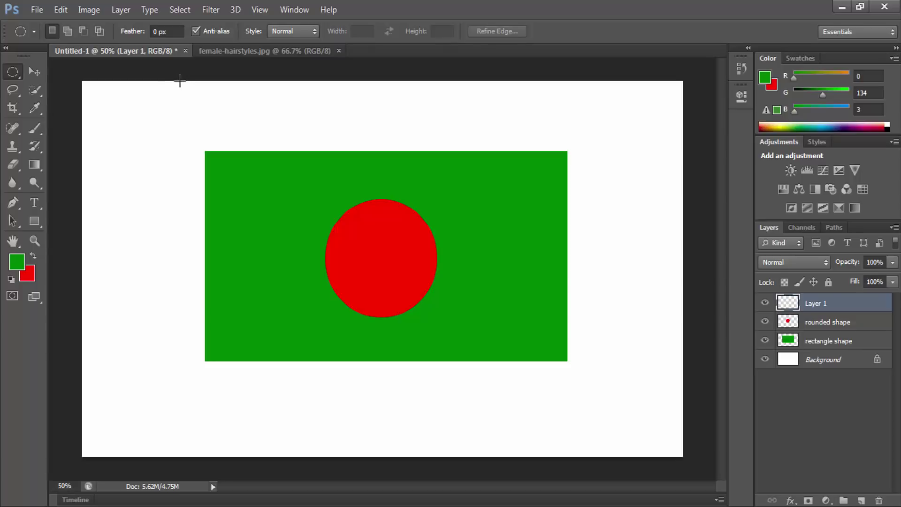
{"action": "right_click", "coordinate": [19, 72]}
{"action": "left_click", "coordinate": [70, 67]}
{"action": "left_click_drag", "start_coordinate": [178, 91], "coordinate": [202, 481]}
{"action": "left_click_drag", "start_coordinate": [183, 124], "coordinate": [201, 471]}
Set the foreground to grey 108, 108, 108, fill the strip with it, and deselect.
{"action": "left_click", "coordinate": [21, 273]}
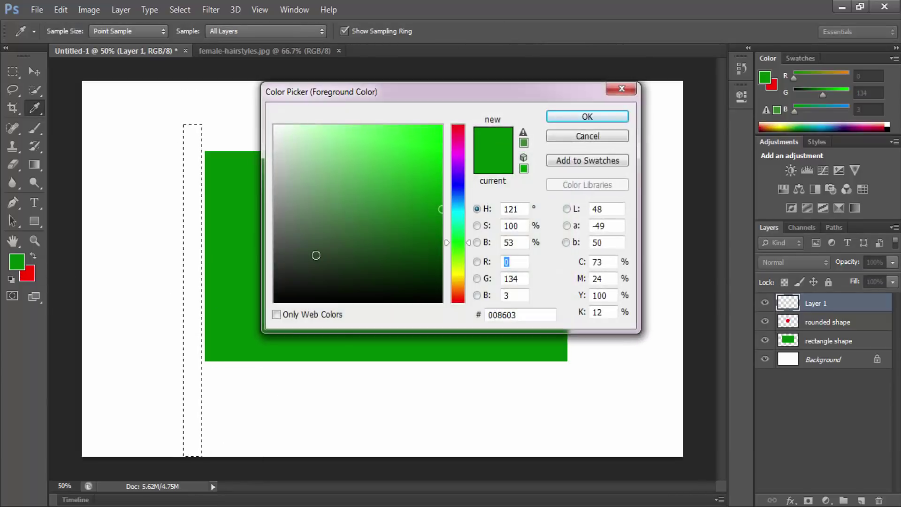
{"action": "left_click", "coordinate": [276, 251]}
{"action": "left_click", "coordinate": [275, 227]}
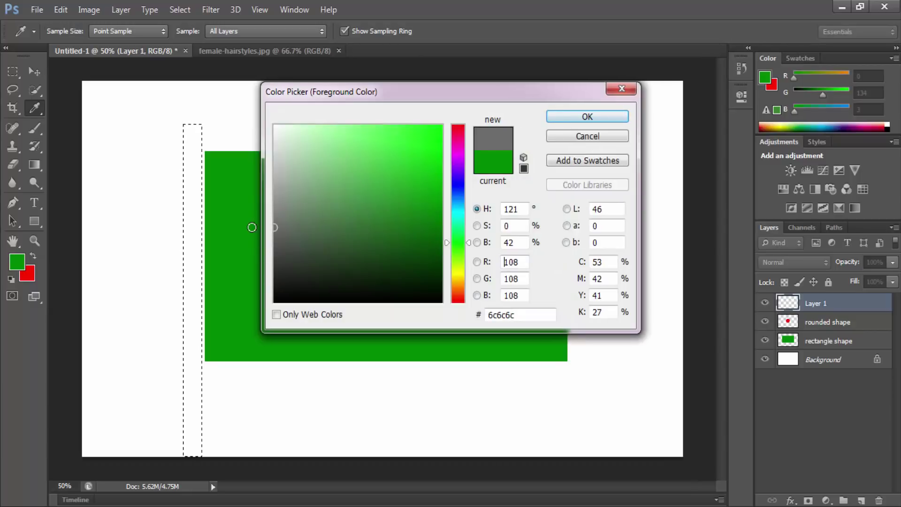
{"action": "left_click", "coordinate": [586, 118]}
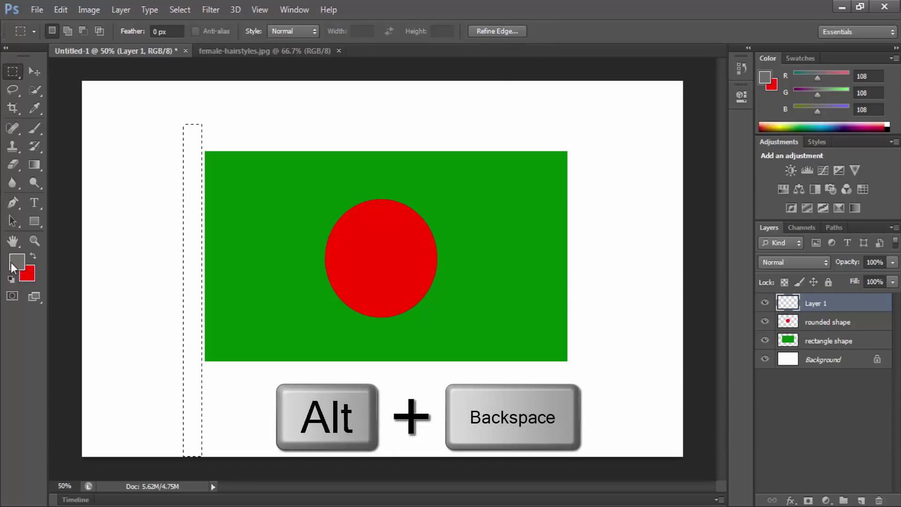
{"action": "key", "text": "alt+BackSpace"}
{"action": "left_click", "coordinate": [211, 308]}
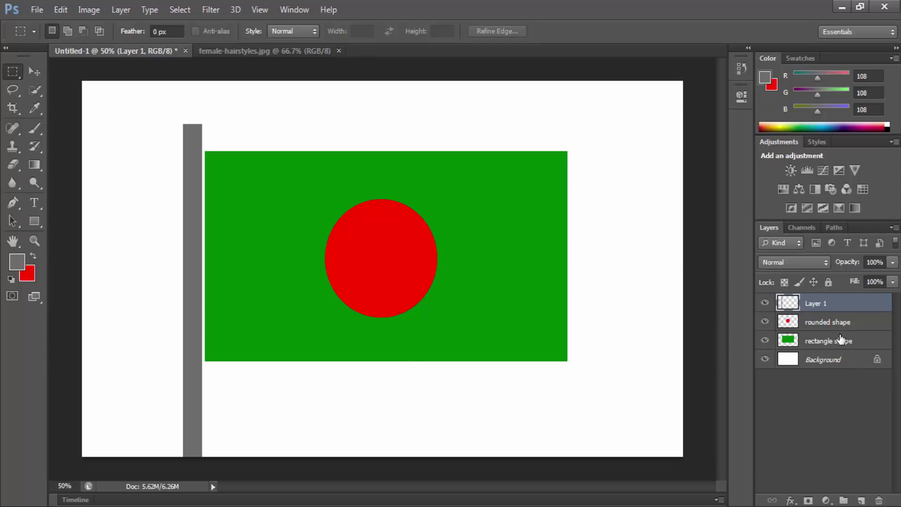
Load the rectangle shape layer's outline as a selection and refill the rectangle red.
{"action": "left_click", "coordinate": [833, 323]}
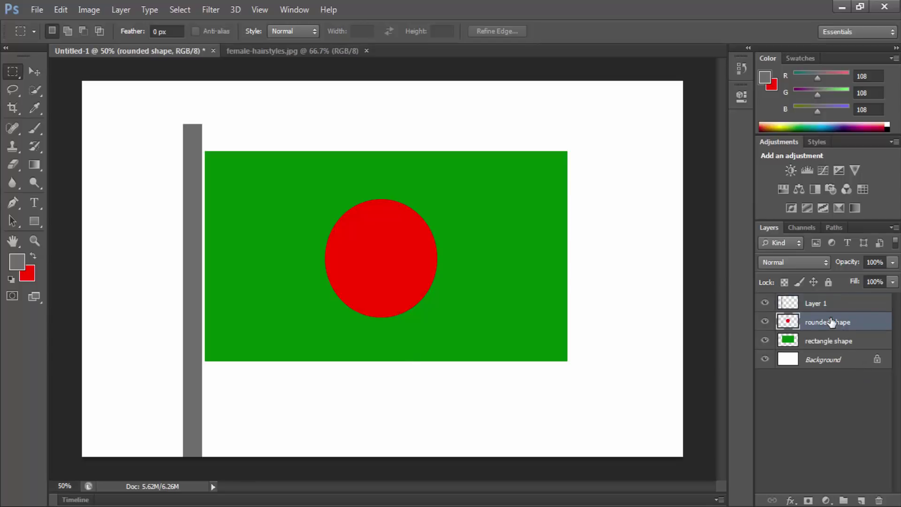
{"action": "left_click", "coordinate": [831, 341]}
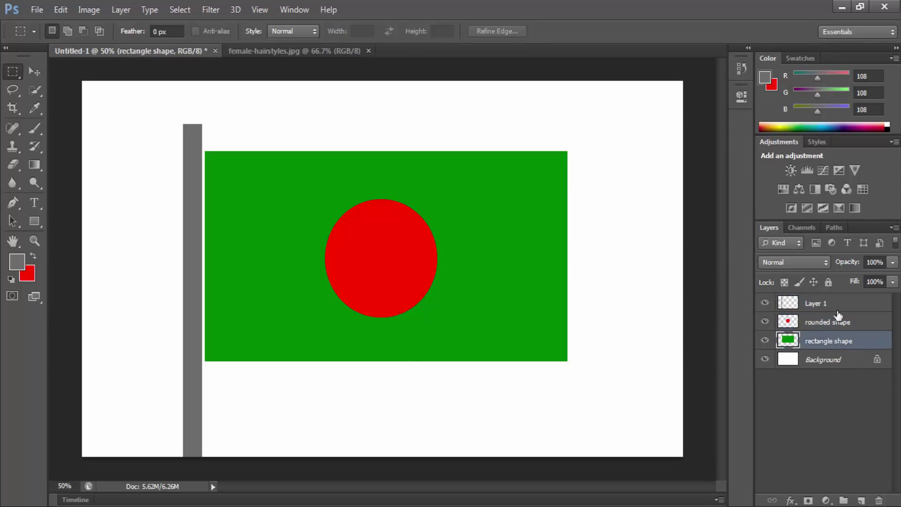
{"action": "left_click", "coordinate": [834, 311]}
{"action": "left_click", "coordinate": [823, 325]}
{"action": "left_click", "coordinate": [826, 326]}
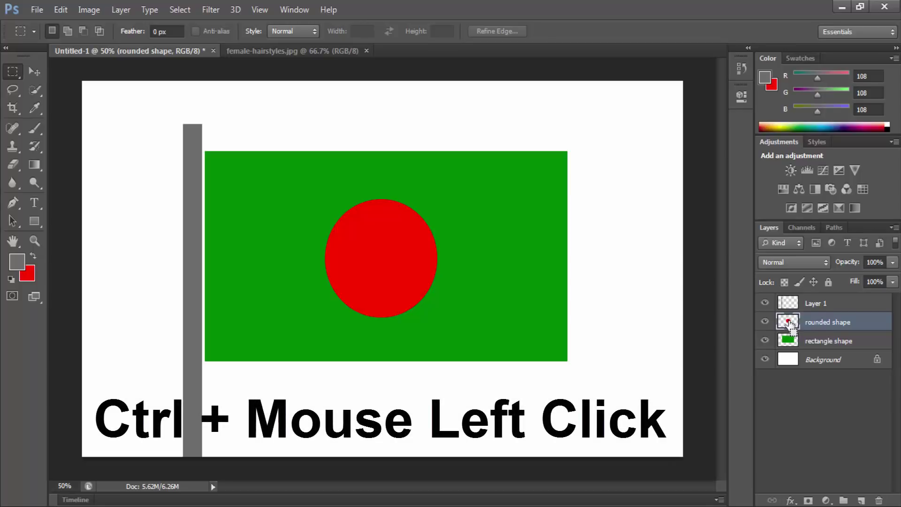
{"action": "left_click", "coordinate": [789, 322], "text": "ctrl"}
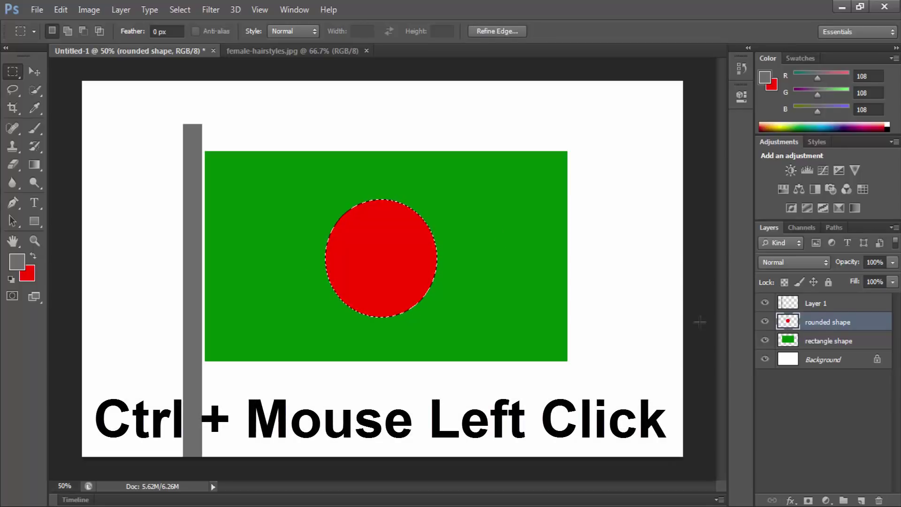
{"action": "left_click", "coordinate": [794, 346]}
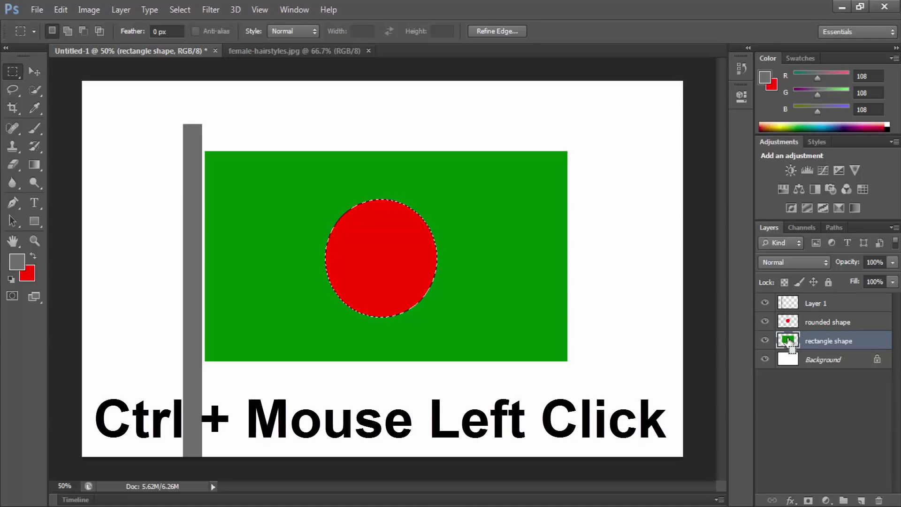
{"action": "left_click", "coordinate": [790, 342], "text": "ctrl"}
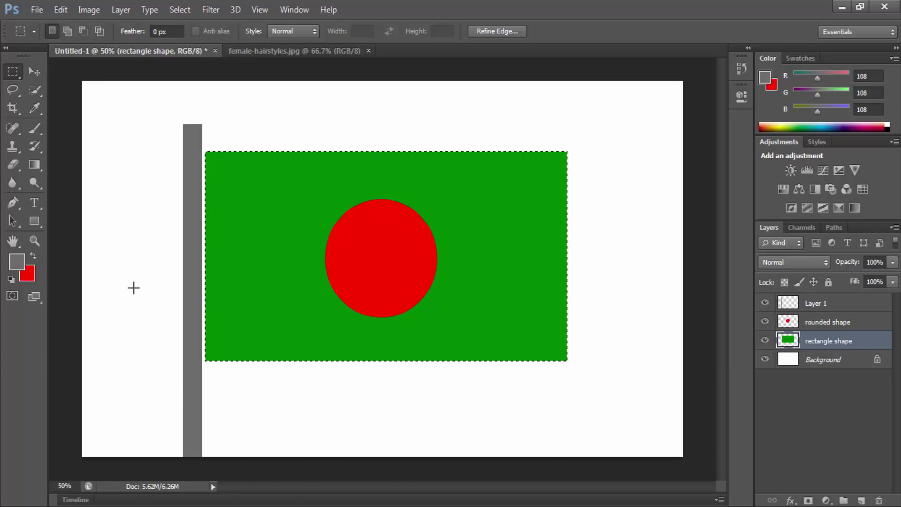
{"action": "key", "text": "ctrl+BackSpace"}
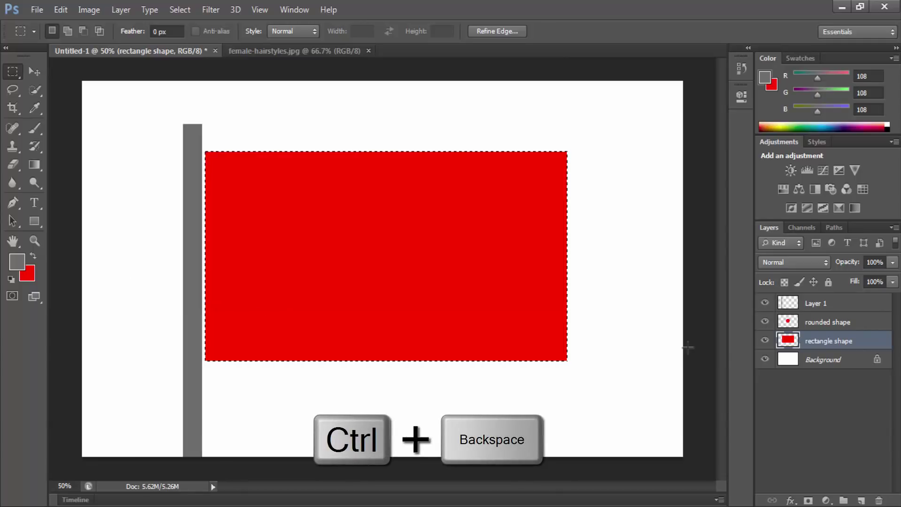
Load the circle's outline on rounded shape, fill it grey, and deselect.
{"action": "left_click", "coordinate": [823, 324]}
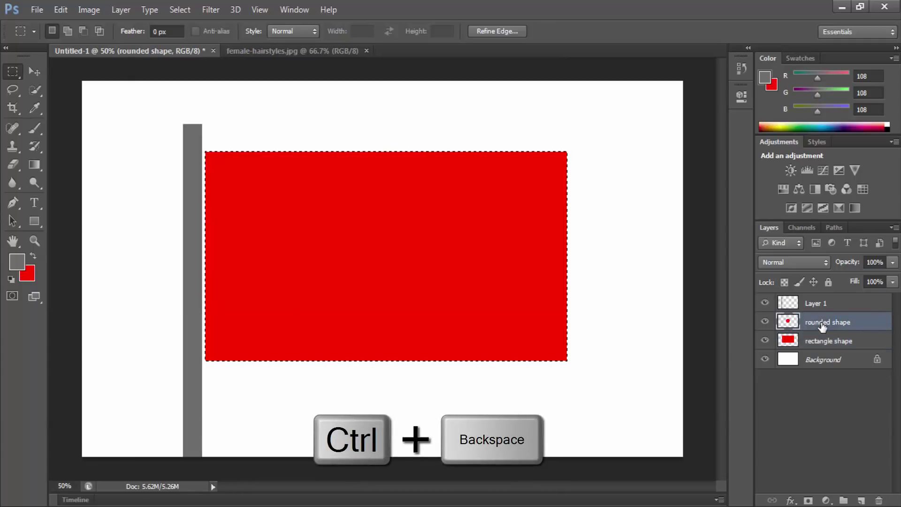
{"action": "left_click", "coordinate": [789, 322], "text": "ctrl"}
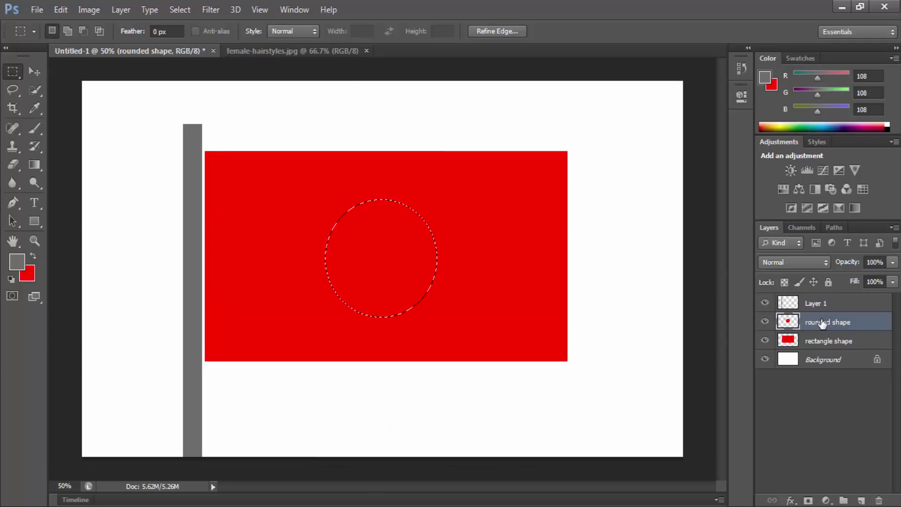
{"action": "key", "text": "alt+BackSpace"}
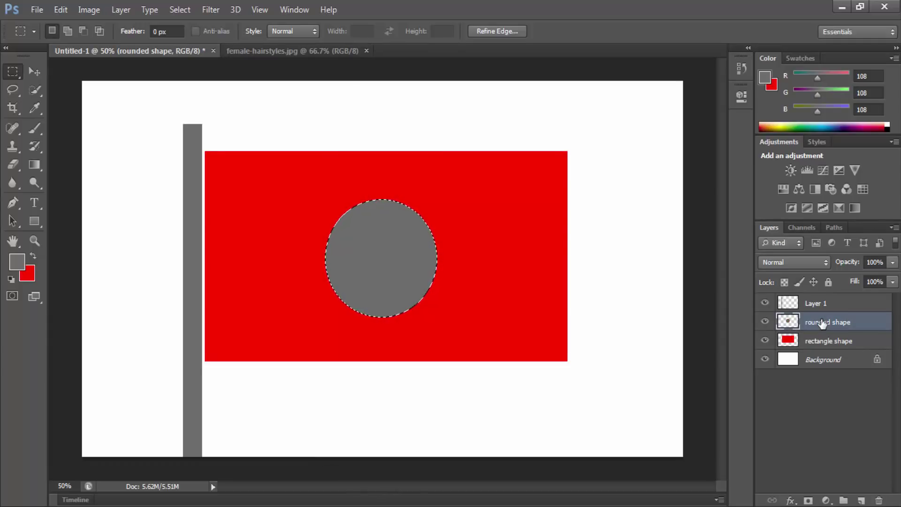
{"action": "key", "text": "ctrl+d"}
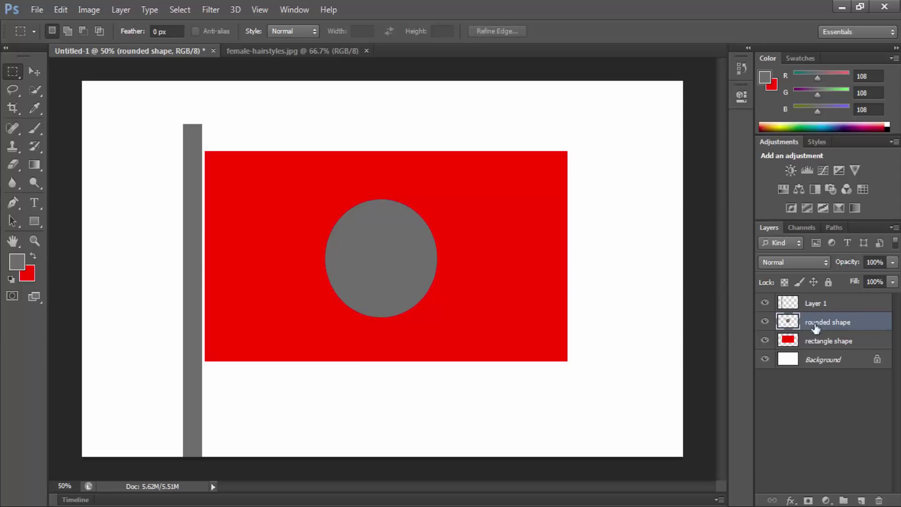
Select Layer 1, rounded shape and rectangle shape together and delete them.
{"action": "left_click", "coordinate": [825, 303]}
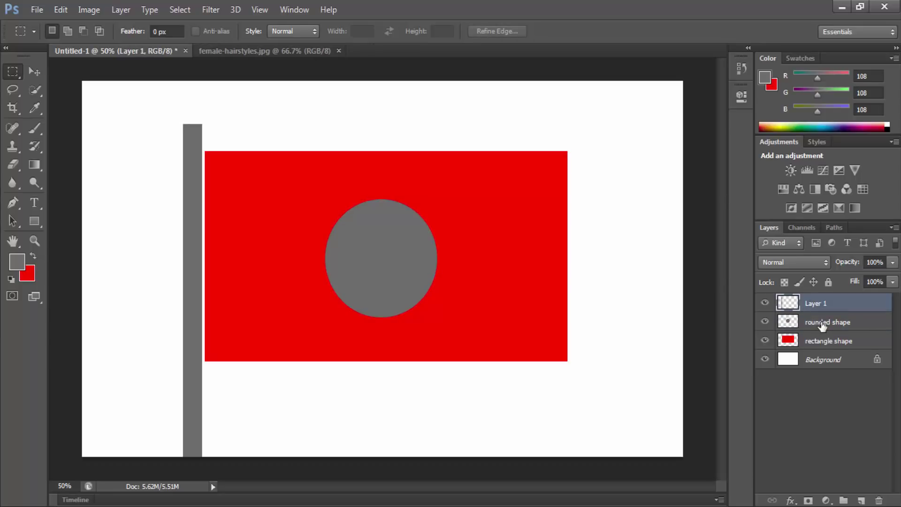
{"action": "left_click", "coordinate": [826, 323]}
{"action": "left_click", "coordinate": [826, 341]}
{"action": "left_click", "coordinate": [825, 306], "text": "shift"}
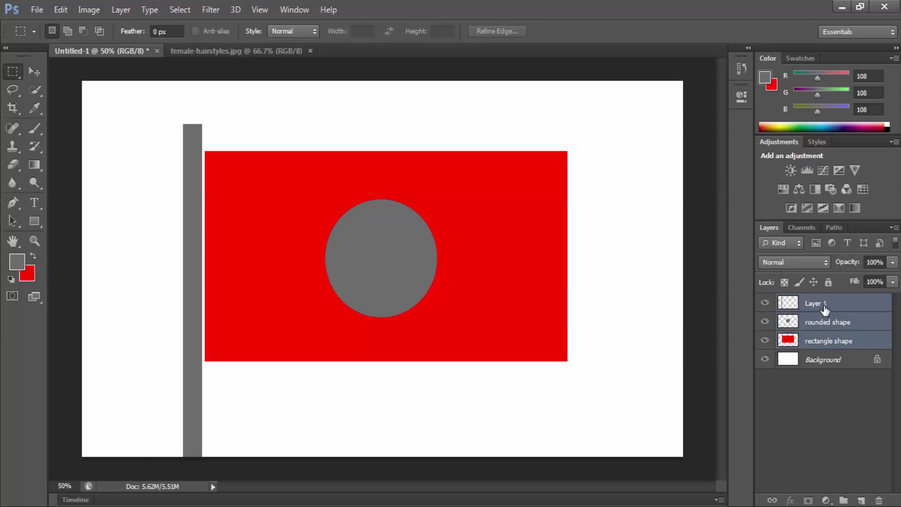
{"action": "key", "text": "Delete"}
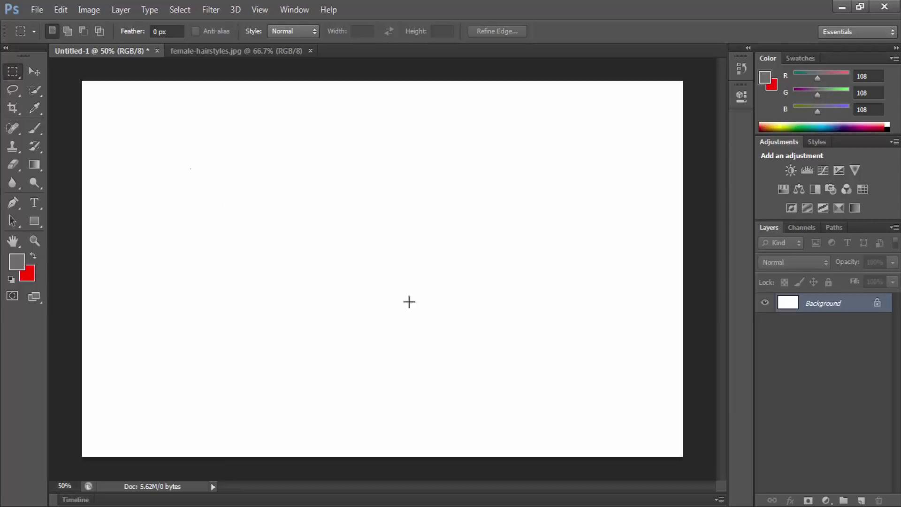
Select a large central rectangle and set the foreground colour to dark green #006D03.
{"action": "left_click_drag", "start_coordinate": [191, 168], "coordinate": [562, 374]}
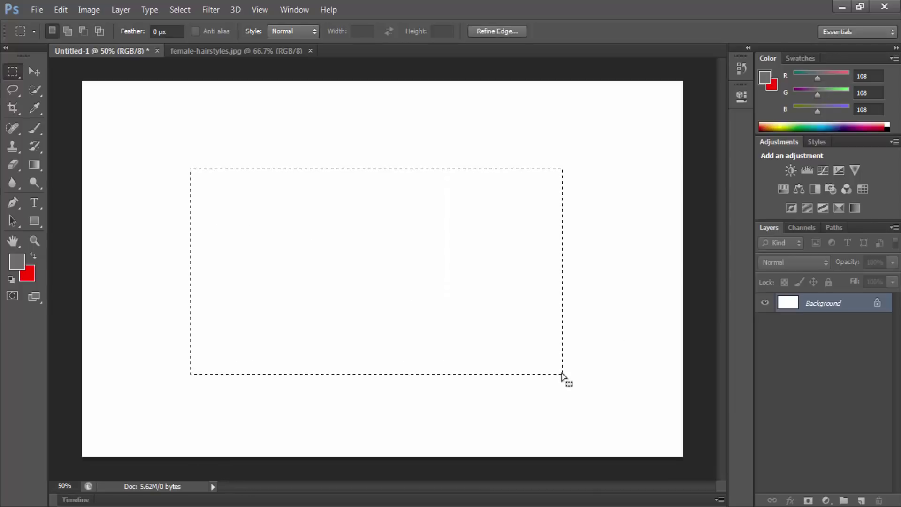
{"action": "key", "text": "i"}
{"action": "left_click", "coordinate": [16, 262]}
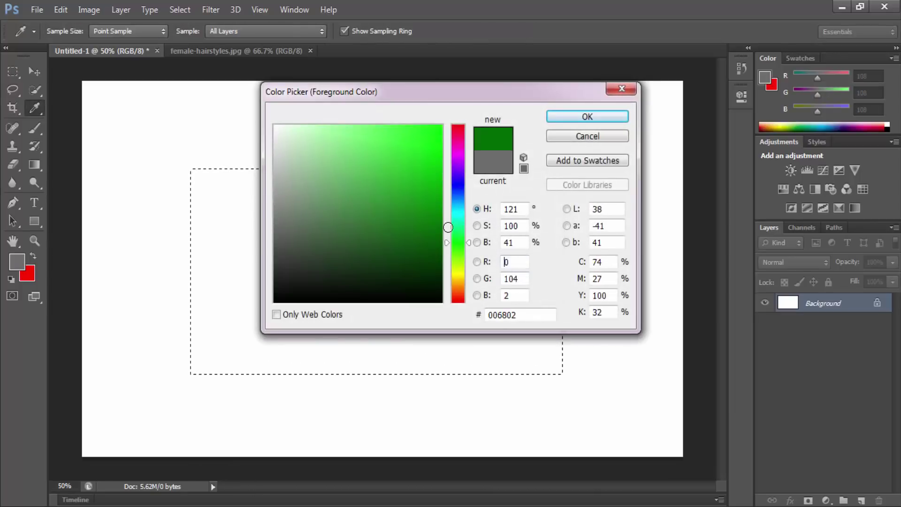
{"action": "left_click", "coordinate": [587, 117]}
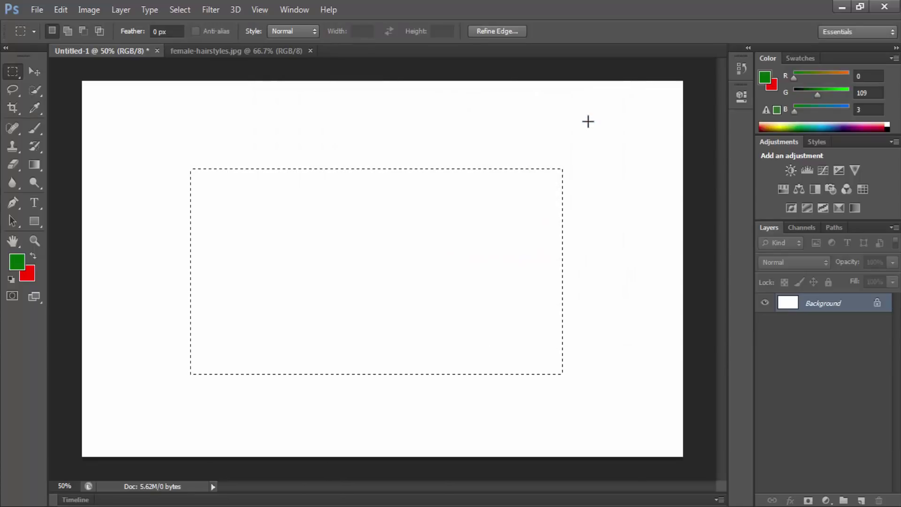
{"action": "key", "text": "shift+BackSpace"}
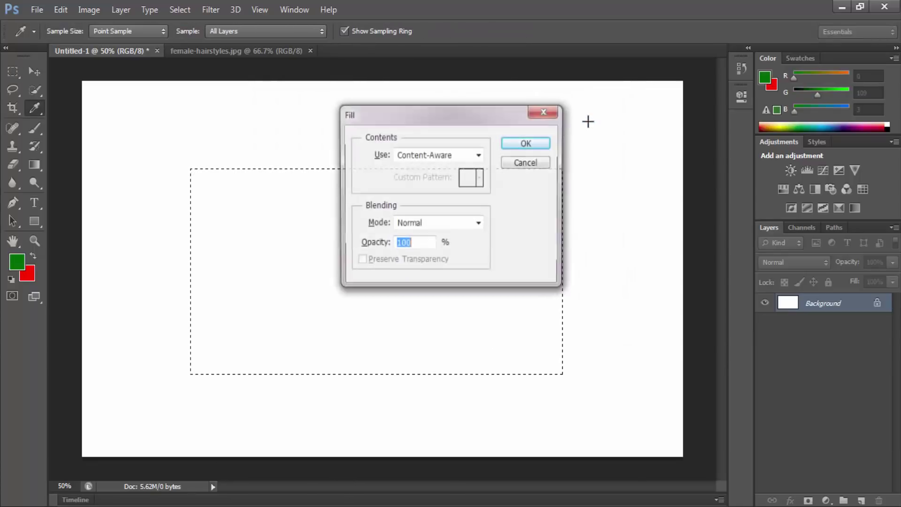
{"action": "left_click", "coordinate": [532, 165]}
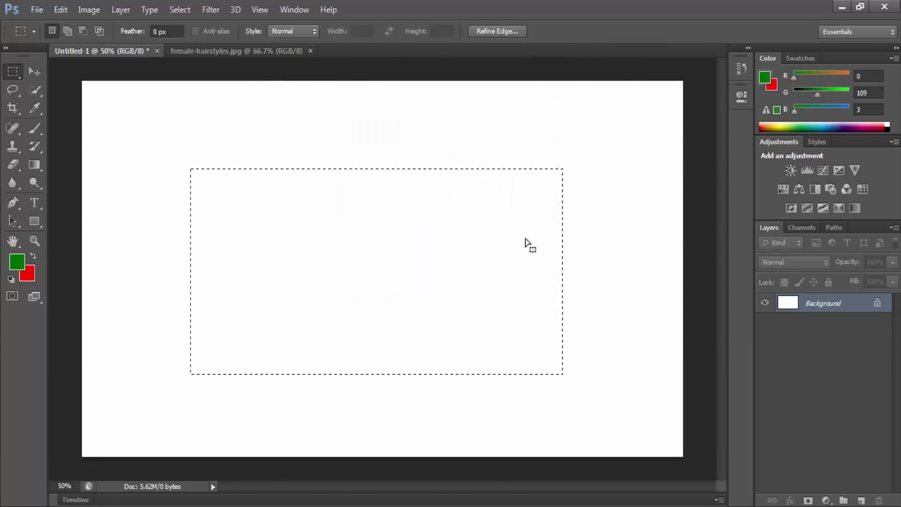
Convert the Background into Layer 0 and fill the selection with the green foreground.
{"action": "double_click", "coordinate": [885, 309]}
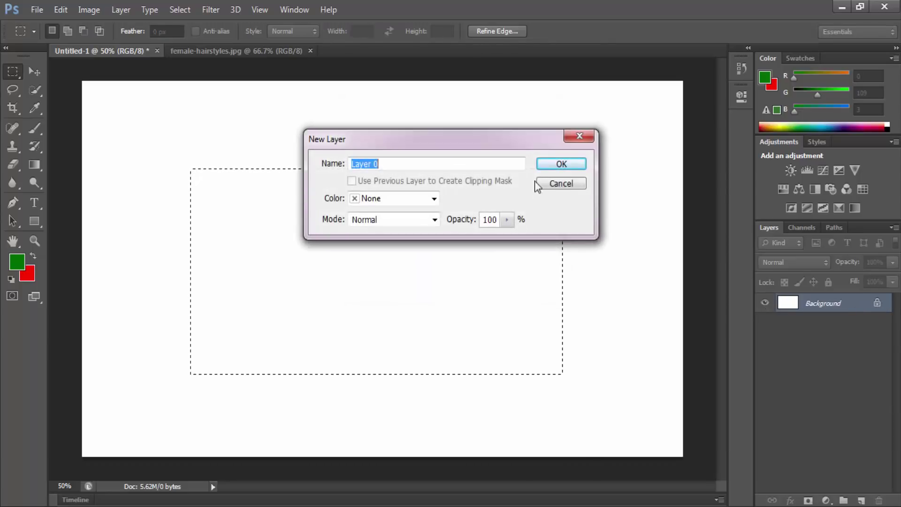
{"action": "left_click", "coordinate": [560, 165]}
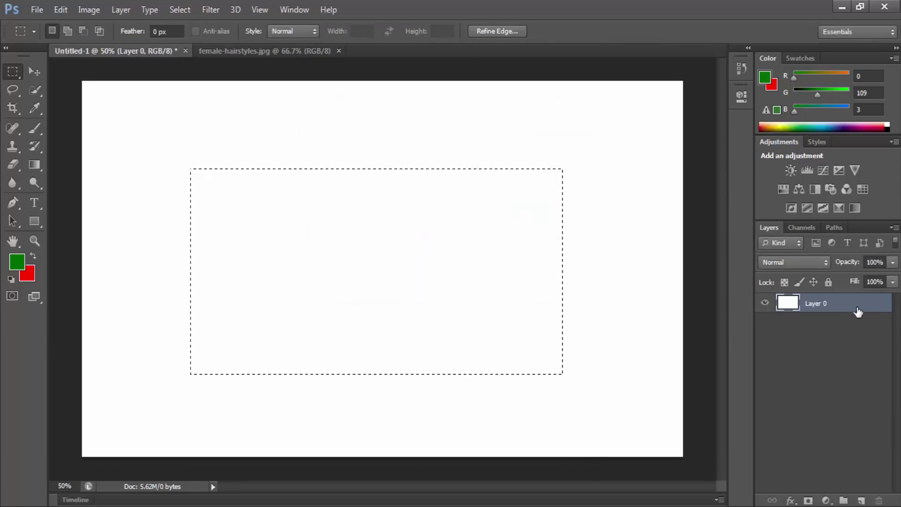
{"action": "key", "text": "Delete"}
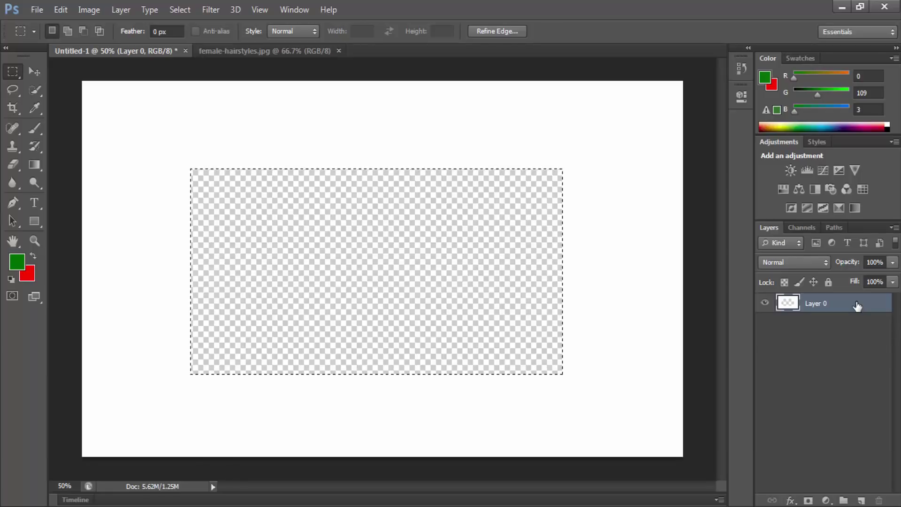
{"action": "key", "text": "ctrl+z"}
{"action": "key", "text": "ctrl+BackSpace"}
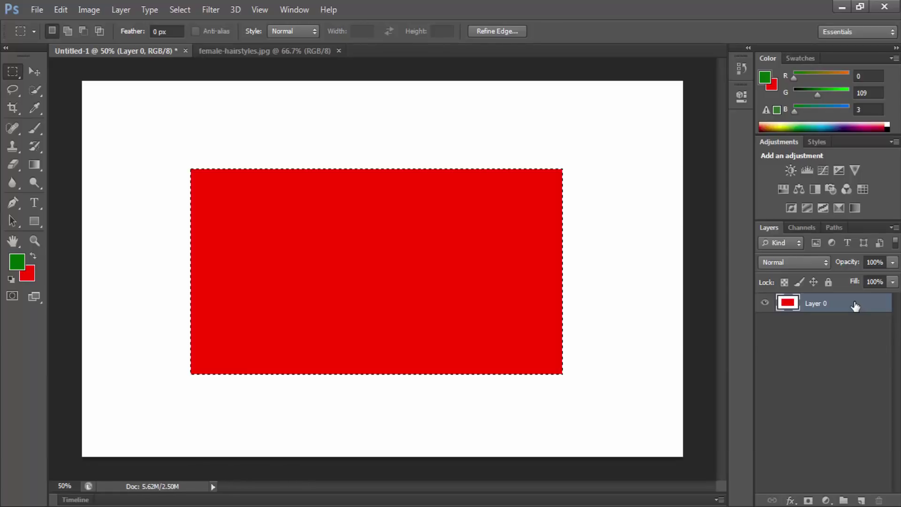
{"action": "key", "text": "alt+BackSpace"}
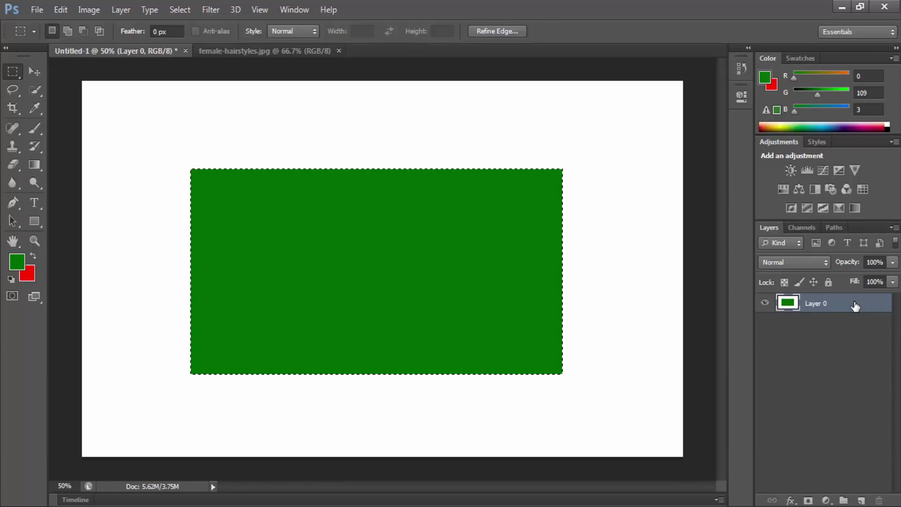
{"action": "key", "text": "alt"}
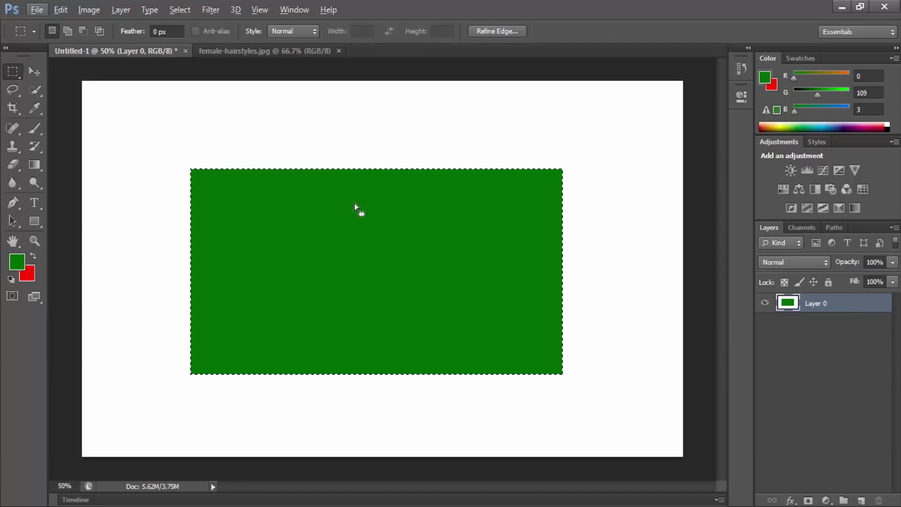
Draw an elliptical selection on the green rectangle, fill it red, and deselect.
{"action": "left_click", "coordinate": [123, 240]}
{"action": "right_click", "coordinate": [13, 71]}
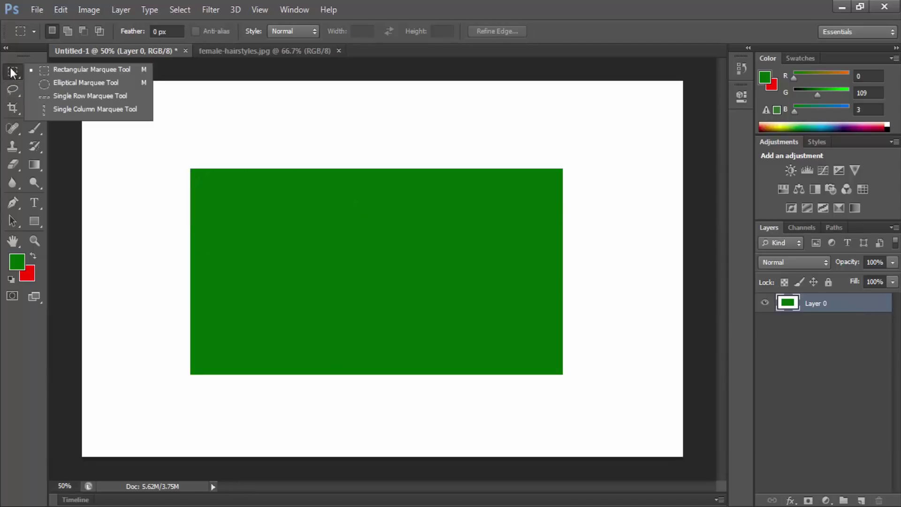
{"action": "left_click", "coordinate": [54, 84]}
{"action": "left_click_drag", "start_coordinate": [304, 194], "coordinate": [435, 337]}
{"action": "key", "text": "ctrl+BackSpace"}
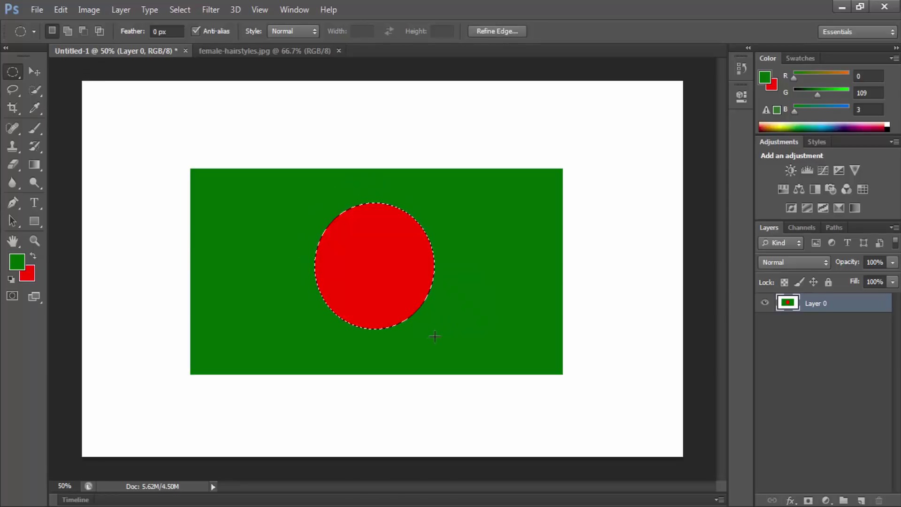
{"action": "key", "text": "ctrl+d"}
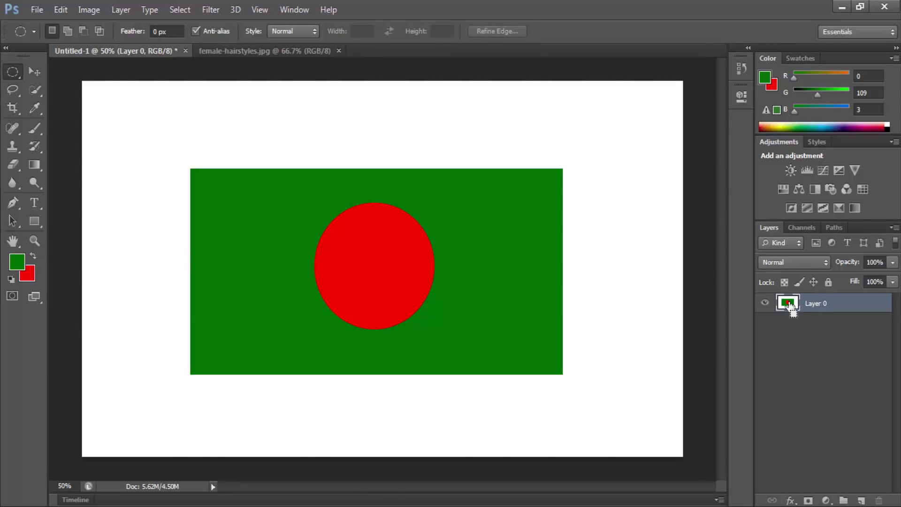
{"action": "left_click", "coordinate": [789, 305], "text": "ctrl"}
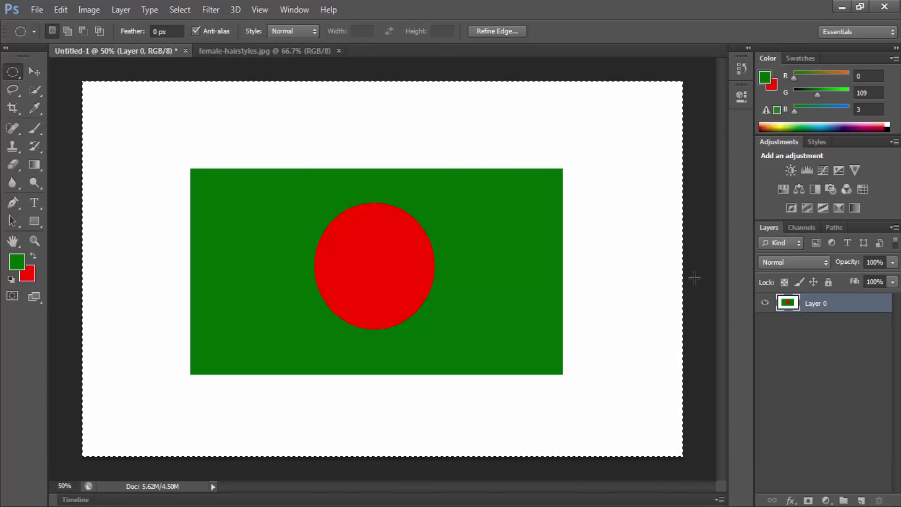
{"action": "key", "text": "ctrl+d"}
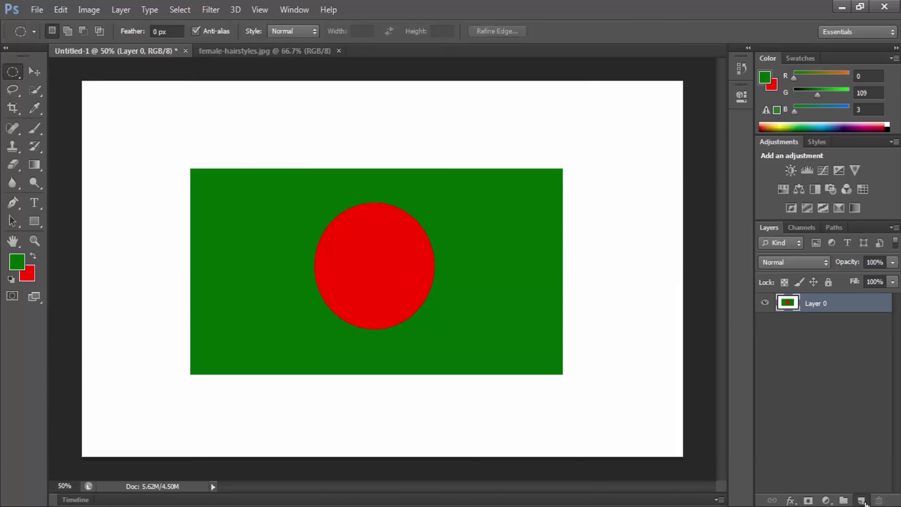
Add an empty Layer 1, then delete it so Layer 0 is the only layer.
{"action": "left_click", "coordinate": [863, 501]}
{"action": "mouse_move", "coordinate": [817, 313]}
{"action": "left_mouse_down"}
{"action": "mouse_move", "coordinate": [871, 498]}
{"action": "mouse_move", "coordinate": [881, 502]}
{"action": "left_mouse_up"}
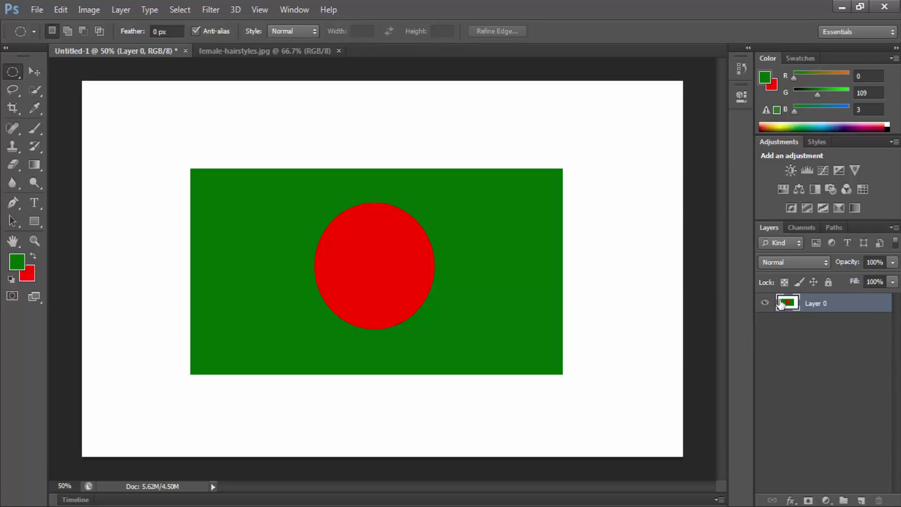
{"action": "left_click", "coordinate": [860, 501]}
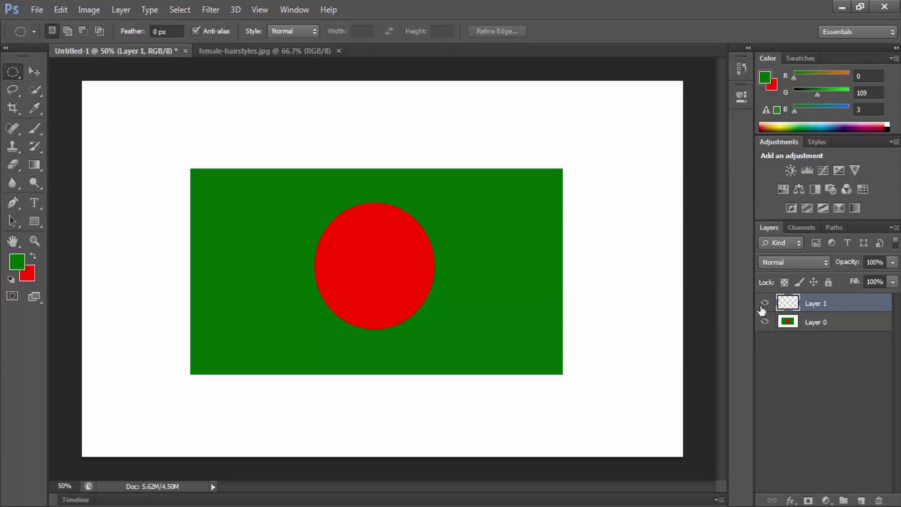
{"action": "left_click", "coordinate": [879, 500]}
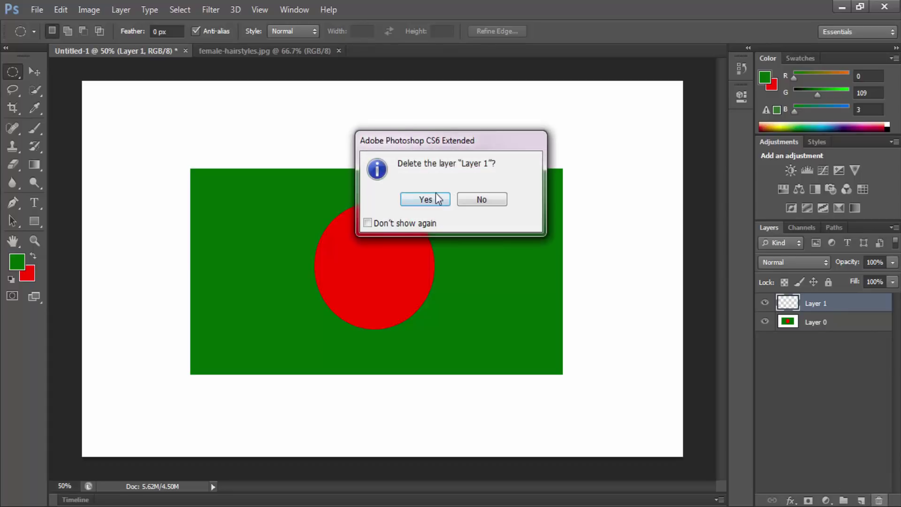
{"action": "left_click", "coordinate": [425, 199]}
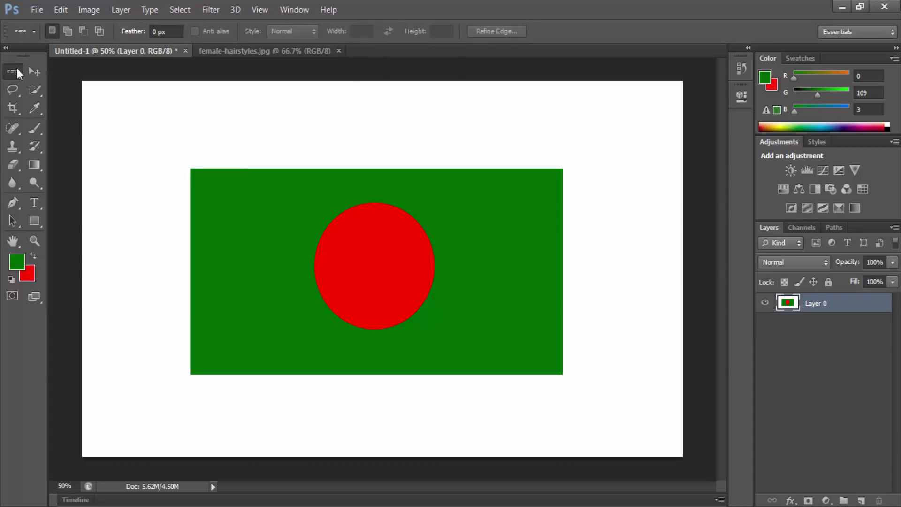
{"action": "right_click", "coordinate": [13, 73]}
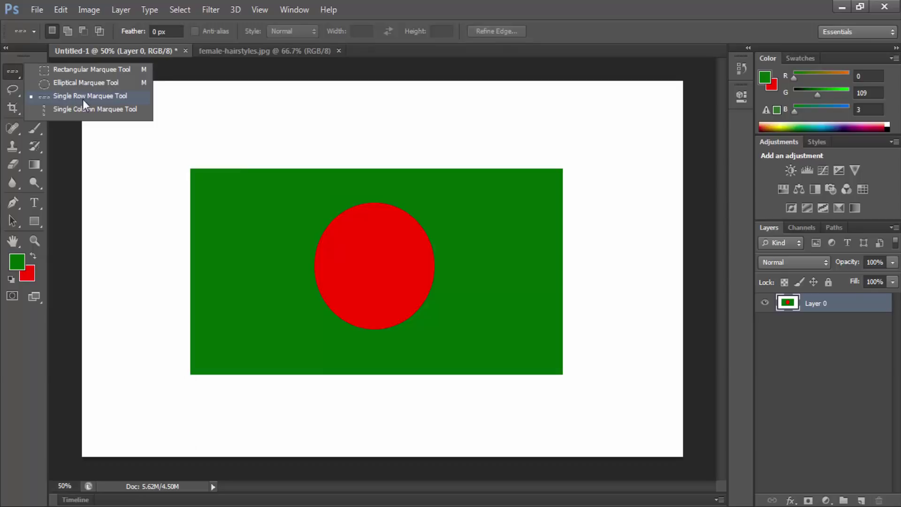
{"action": "left_click", "coordinate": [113, 96]}
{"action": "left_click", "coordinate": [378, 319]}
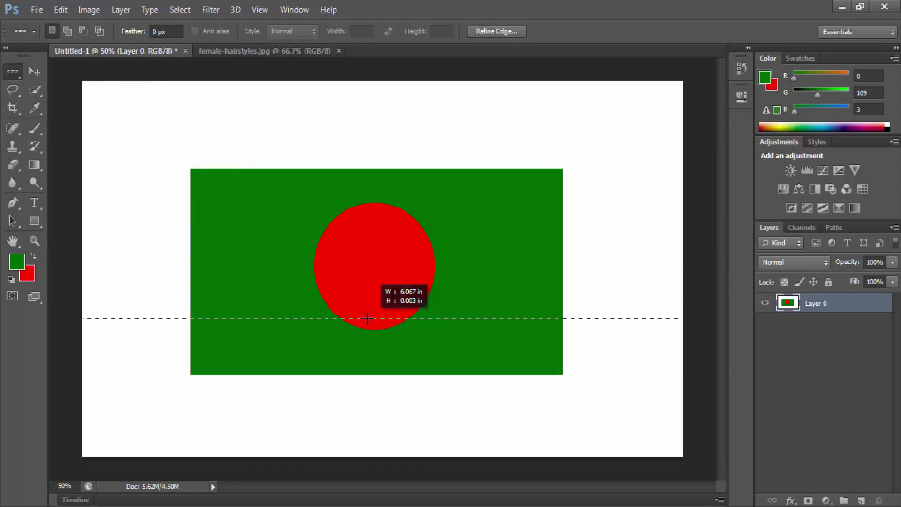
{"action": "left_click", "coordinate": [328, 298]}
{"action": "left_click", "coordinate": [359, 135]}
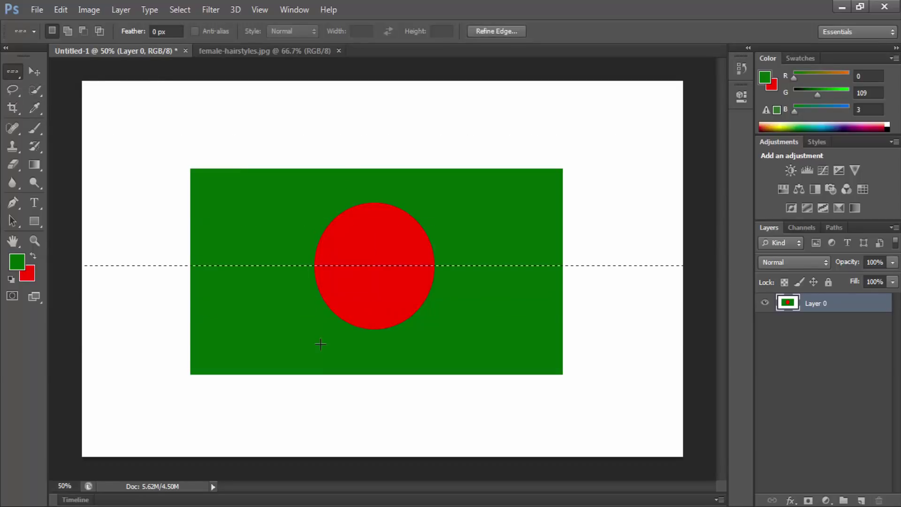
{"action": "left_click_drag", "start_coordinate": [320, 344], "coordinate": [240, 230]}
{"action": "key", "text": "ctrl+d"}
{"action": "left_click_drag", "start_coordinate": [241, 248], "coordinate": [228, 165]}
{"action": "right_click", "coordinate": [14, 73]}
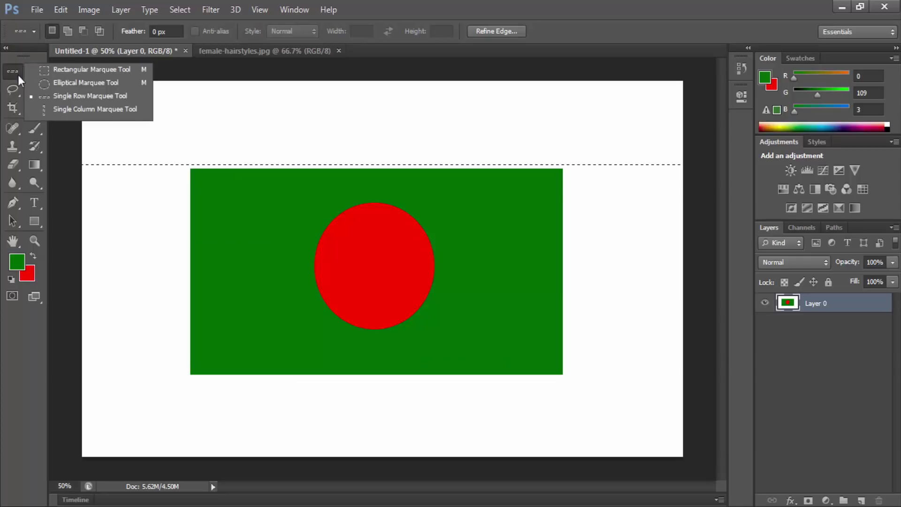
{"action": "left_click", "coordinate": [94, 109]}
{"action": "left_click", "coordinate": [516, 305]}
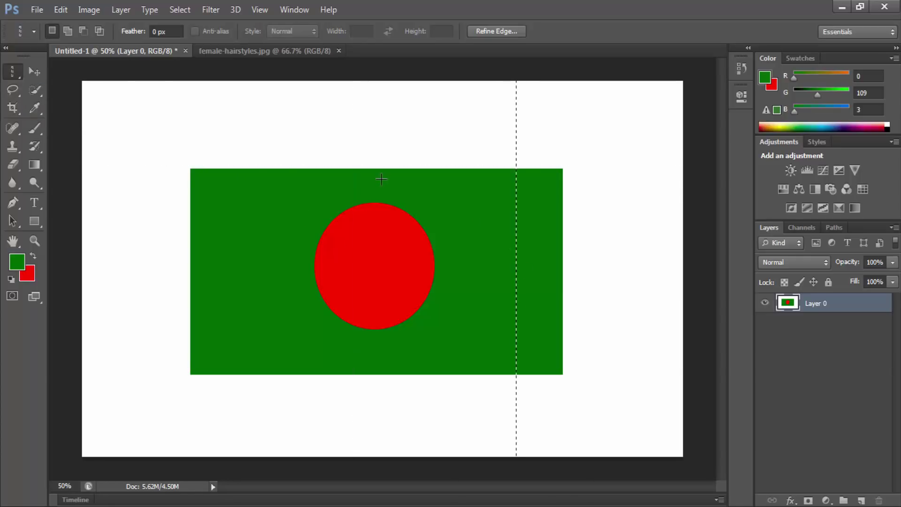
{"action": "right_click", "coordinate": [407, 192]}
{"action": "left_click", "coordinate": [416, 198]}
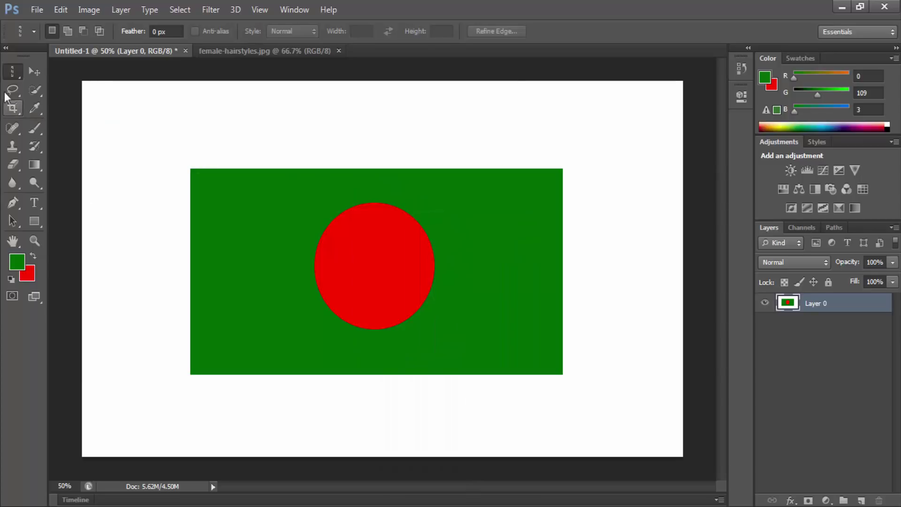
{"action": "right_click", "coordinate": [7, 71]}
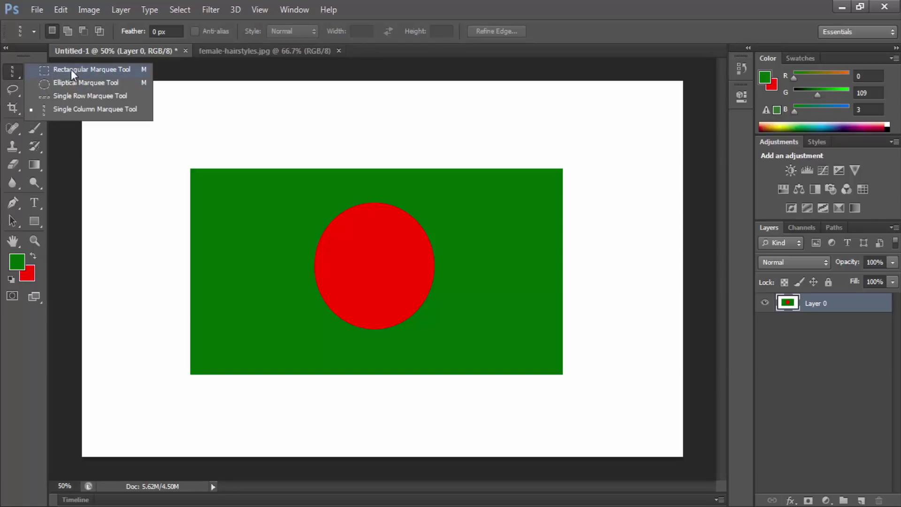
{"action": "left_click", "coordinate": [79, 82]}
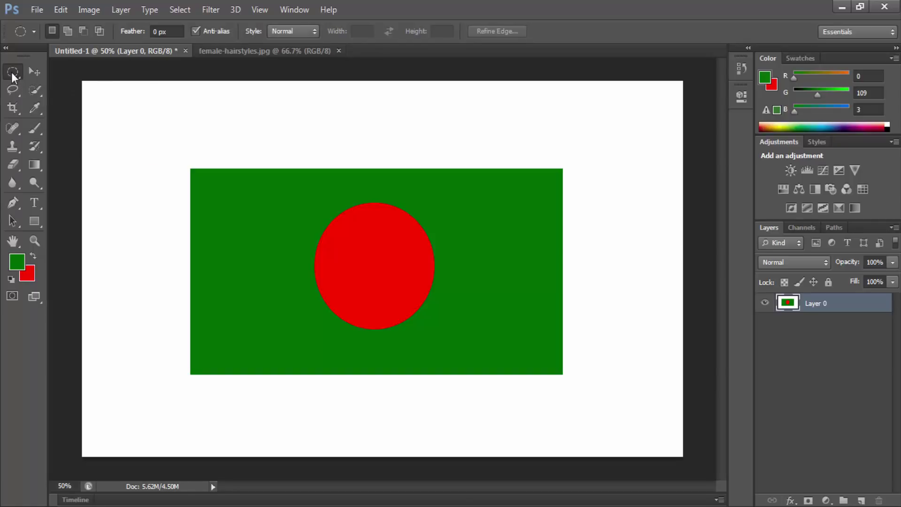
{"action": "right_click", "coordinate": [11, 72]}
Switch to the Rectangular Marquee, add a new layer, and delete the flag's Layer 0.
{"action": "left_click", "coordinate": [89, 85]}
{"action": "right_click", "coordinate": [11, 71]}
{"action": "left_click", "coordinate": [41, 72]}
{"action": "left_click", "coordinate": [862, 501]}
{"action": "left_click_drag", "start_coordinate": [814, 323], "coordinate": [879, 500]}
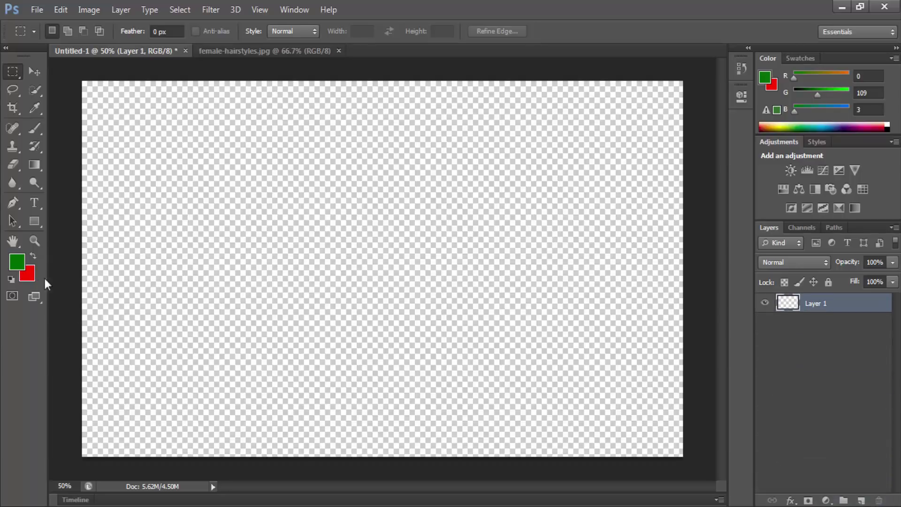
Set the background colour to white and fill Layer 1 with it.
{"action": "left_click", "coordinate": [28, 274]}
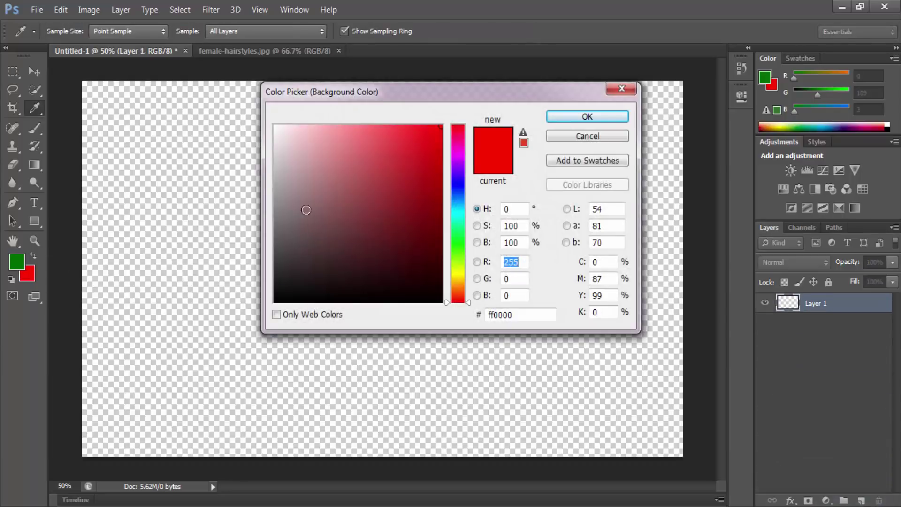
{"action": "left_click", "coordinate": [275, 126]}
{"action": "left_click", "coordinate": [610, 118]}
{"action": "key", "text": "m"}
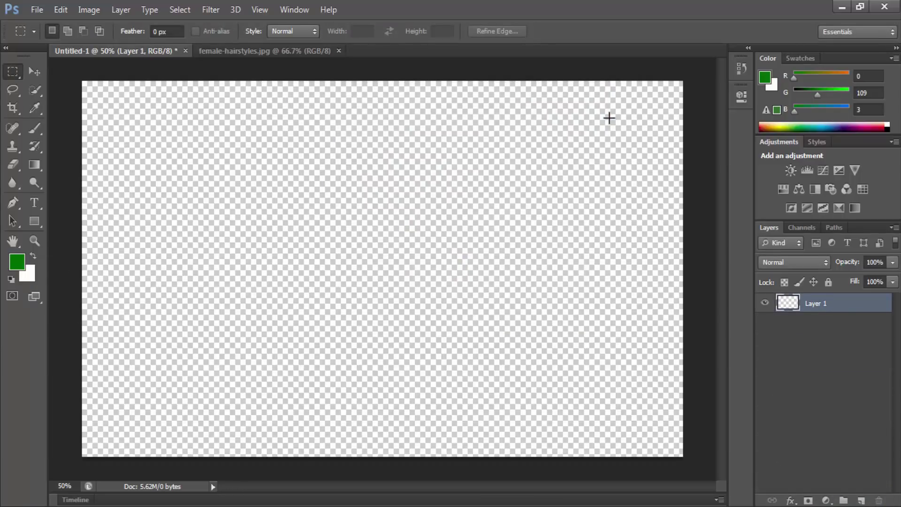
{"action": "key", "text": "ctrl+BackSpace"}
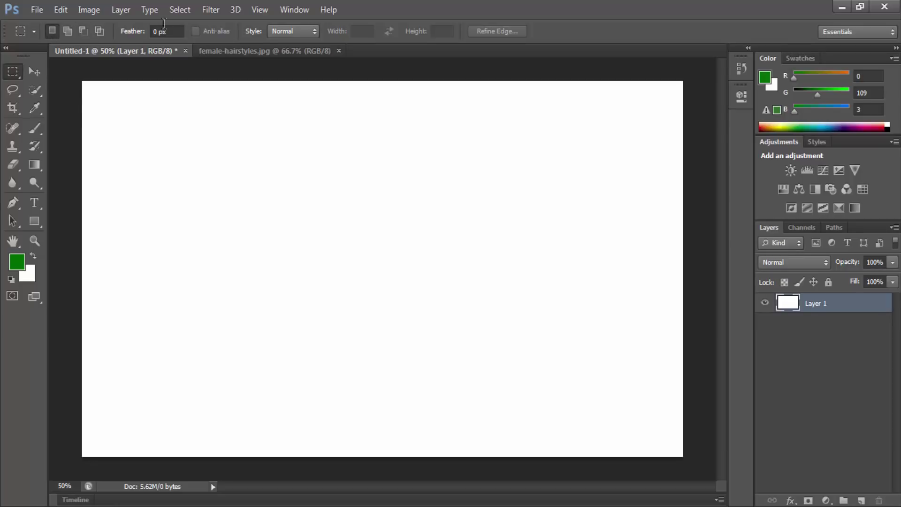
Practise drawing and clearing single rectangular selections on the canvas.
{"action": "left_click_drag", "start_coordinate": [210, 133], "coordinate": [396, 280]}
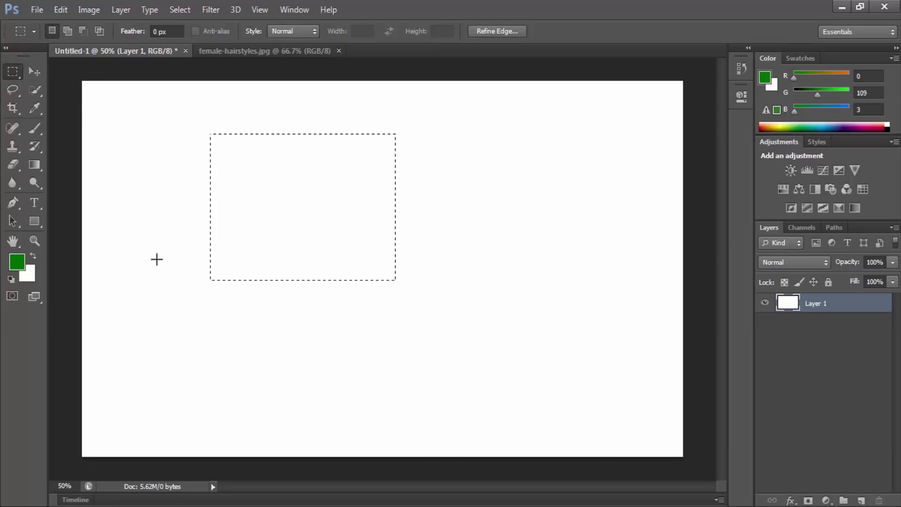
{"action": "left_click", "coordinate": [157, 258]}
{"action": "left_click_drag", "start_coordinate": [170, 143], "coordinate": [419, 316]}
{"action": "left_click_drag", "start_coordinate": [311, 248], "coordinate": [402, 318]}
{"action": "left_click", "coordinate": [399, 334]}
{"action": "left_click_drag", "start_coordinate": [165, 179], "coordinate": [435, 350]}
{"action": "left_click", "coordinate": [173, 128]}
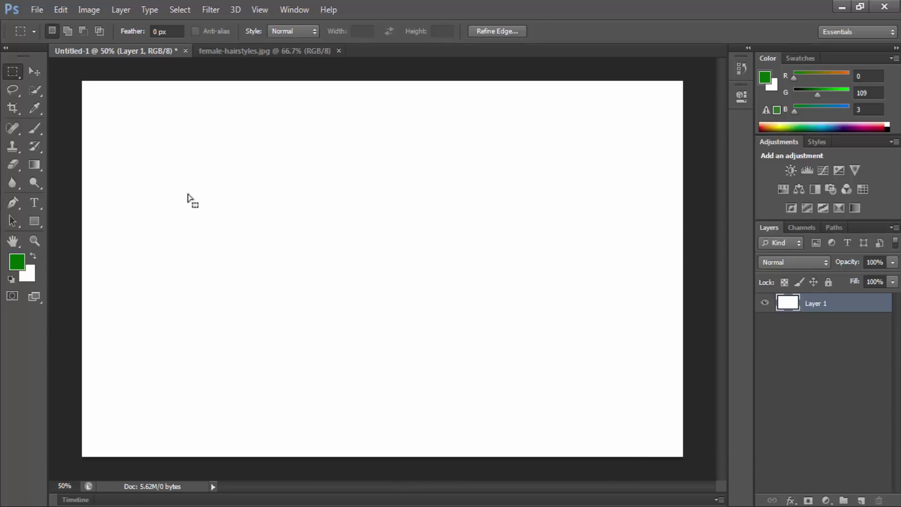
In Add to selection mode, combine nine rectangles into one selection, then deselect.
{"action": "left_click", "coordinate": [69, 30]}
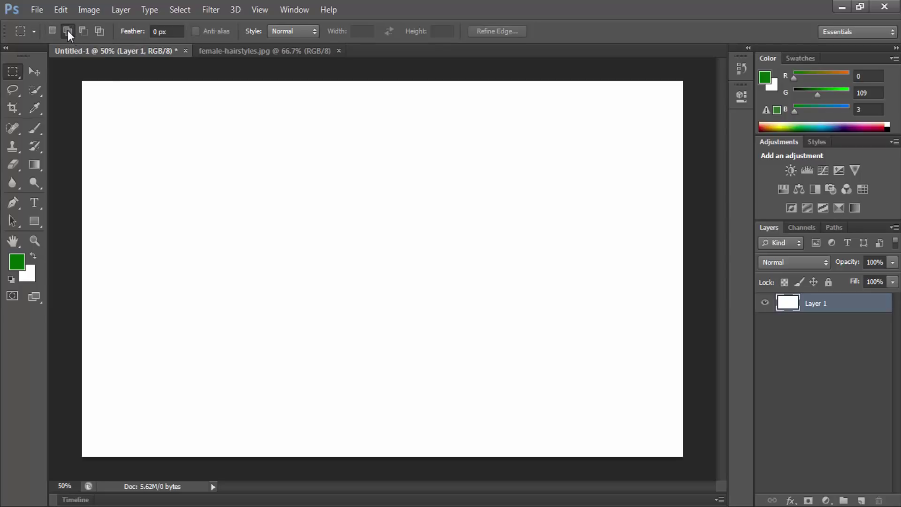
{"action": "left_click_drag", "start_coordinate": [131, 155], "coordinate": [215, 255]}
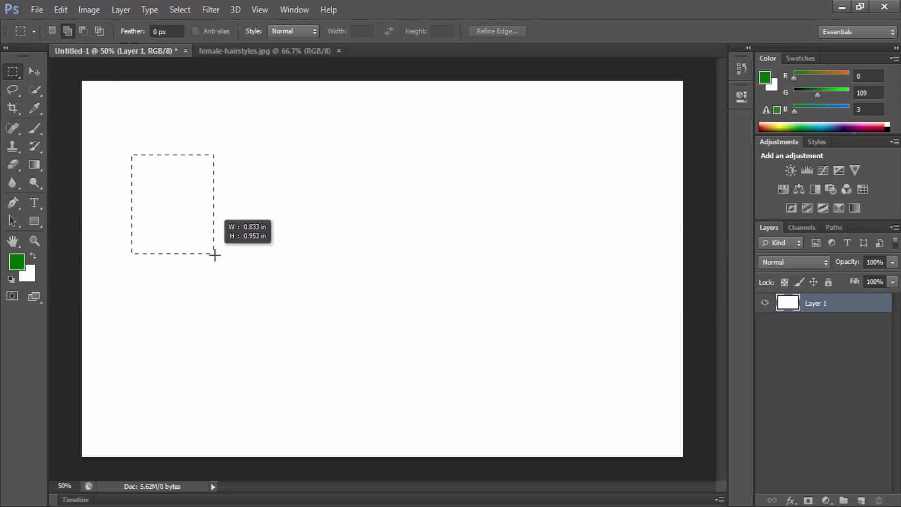
{"action": "left_click_drag", "start_coordinate": [237, 155], "coordinate": [324, 259]}
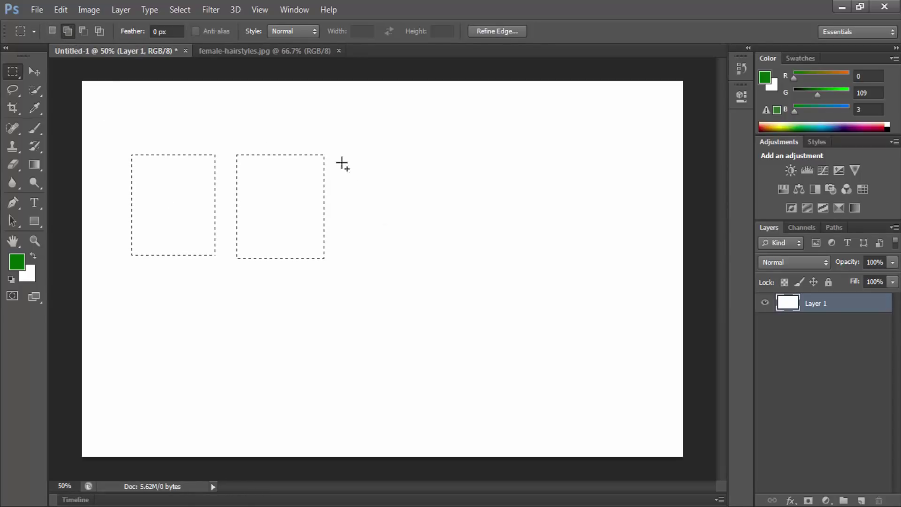
{"action": "left_click_drag", "start_coordinate": [335, 161], "coordinate": [454, 292]}
{"action": "left_click_drag", "start_coordinate": [540, 227], "coordinate": [593, 295]}
{"action": "left_click_drag", "start_coordinate": [437, 314], "coordinate": [512, 385]}
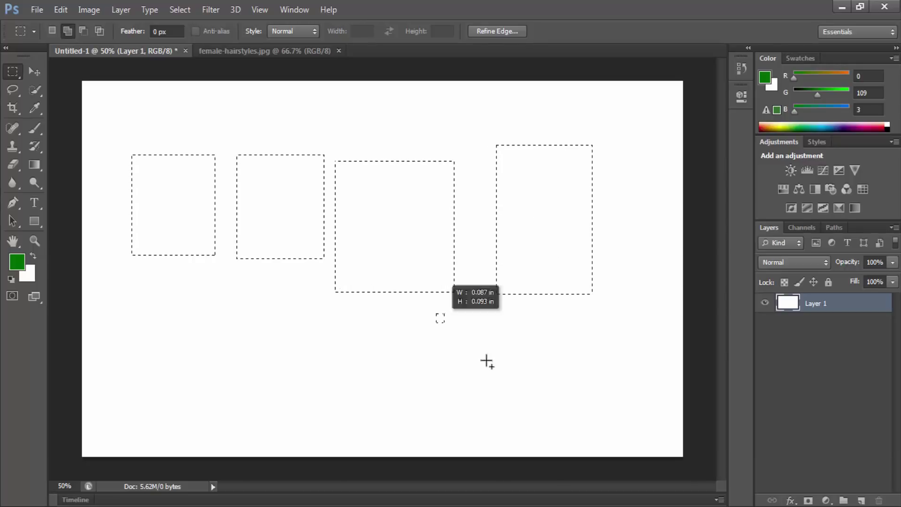
{"action": "mouse_move", "coordinate": [217, 301]}
{"action": "left_mouse_down"}
{"action": "mouse_move", "coordinate": [321, 360]}
{"action": "mouse_move", "coordinate": [320, 387]}
{"action": "left_mouse_up"}
{"action": "left_click_drag", "start_coordinate": [327, 89], "coordinate": [437, 149]}
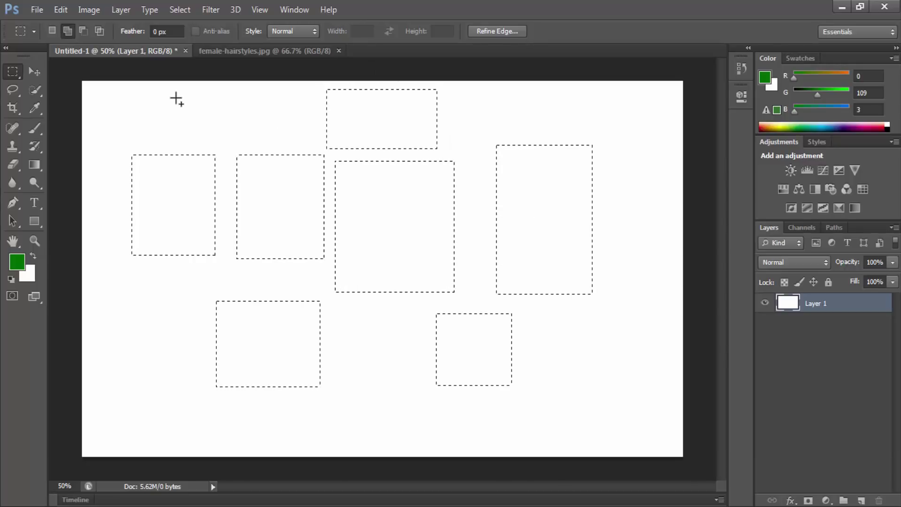
{"action": "left_click_drag", "start_coordinate": [176, 98], "coordinate": [271, 140]}
{"action": "left_click_drag", "start_coordinate": [98, 100], "coordinate": [145, 140]}
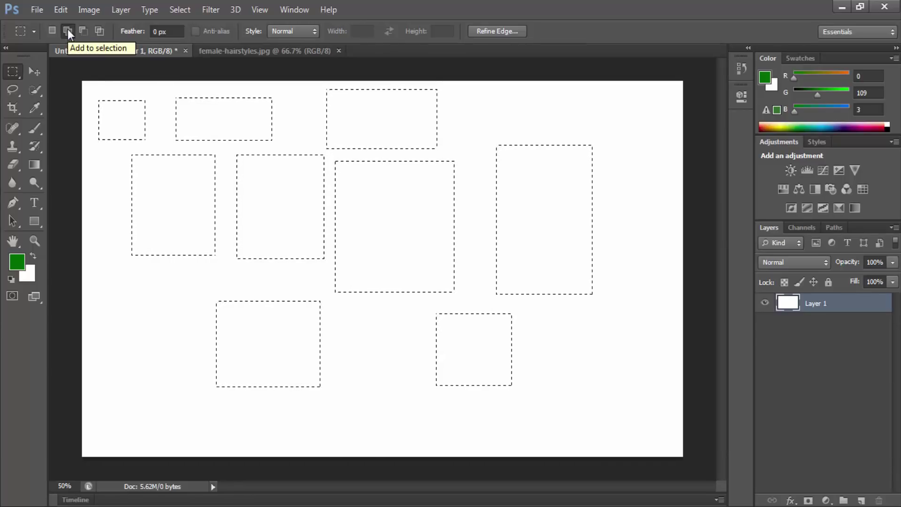
{"action": "key", "text": "ctrl+d"}
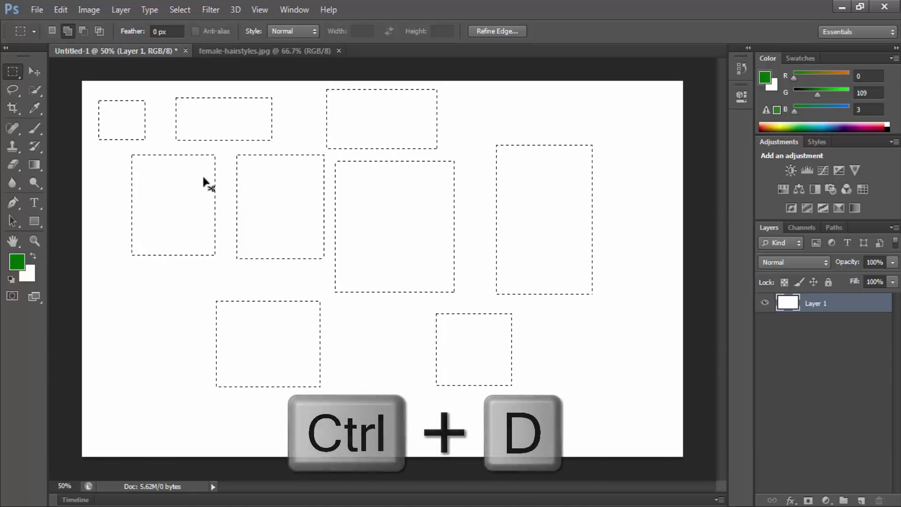
{"action": "key", "text": "ctrl+d"}
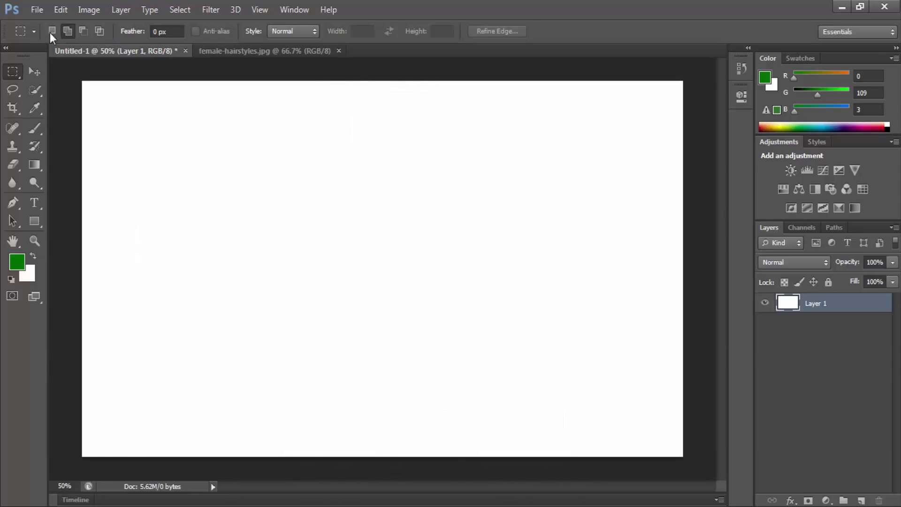
In New Selection mode, draw several more rectangles and clear the selection.
{"action": "left_click", "coordinate": [52, 31]}
{"action": "left_click_drag", "start_coordinate": [151, 114], "coordinate": [203, 170]}
{"action": "left_click", "coordinate": [158, 125]}
{"action": "left_click_drag", "start_coordinate": [109, 104], "coordinate": [193, 182]}
{"action": "mouse_move", "coordinate": [275, 155]}
{"action": "left_mouse_down"}
{"action": "mouse_move", "coordinate": [339, 165]}
{"action": "mouse_move", "coordinate": [383, 254]}
{"action": "left_mouse_up"}
{"action": "left_click_drag", "start_coordinate": [406, 179], "coordinate": [505, 264]}
{"action": "left_click_drag", "start_coordinate": [487, 202], "coordinate": [582, 319]}
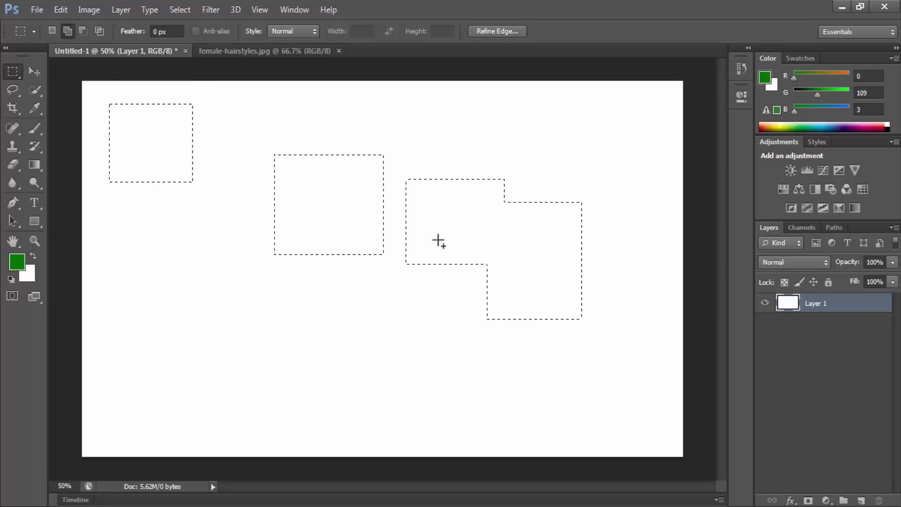
{"action": "left_click", "coordinate": [52, 32]}
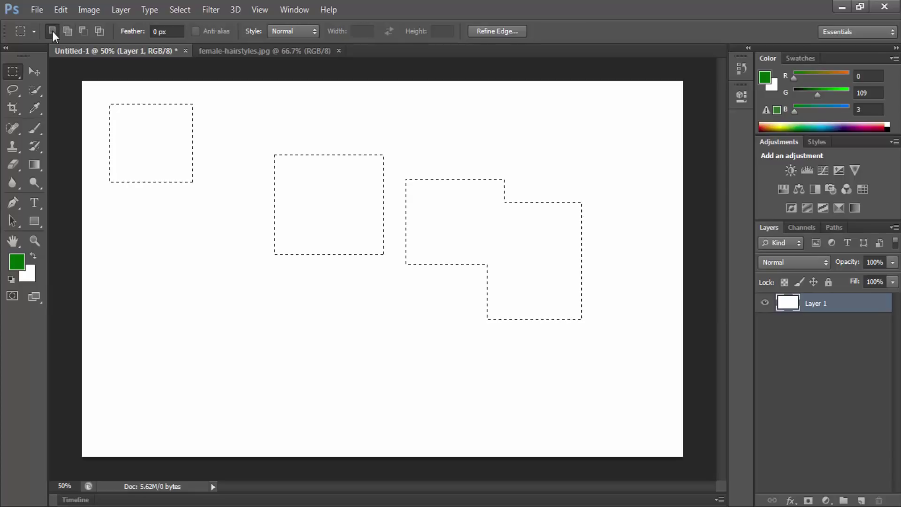
{"action": "left_click", "coordinate": [268, 142]}
{"action": "left_click", "coordinate": [175, 137]}
In Add to selection mode, combine eight rectangles into one selection, then clear it.
{"action": "left_click", "coordinate": [68, 31]}
{"action": "left_click_drag", "start_coordinate": [122, 116], "coordinate": [200, 204]}
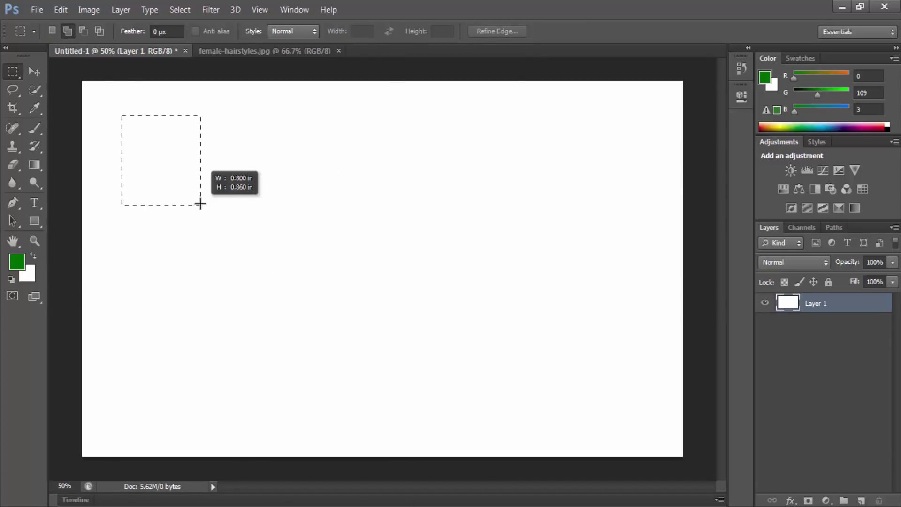
{"action": "left_click_drag", "start_coordinate": [246, 136], "coordinate": [338, 254]}
{"action": "left_click_drag", "start_coordinate": [353, 159], "coordinate": [412, 233]}
{"action": "left_click_drag", "start_coordinate": [439, 264], "coordinate": [437, 263]}
{"action": "left_click_drag", "start_coordinate": [451, 177], "coordinate": [534, 276]}
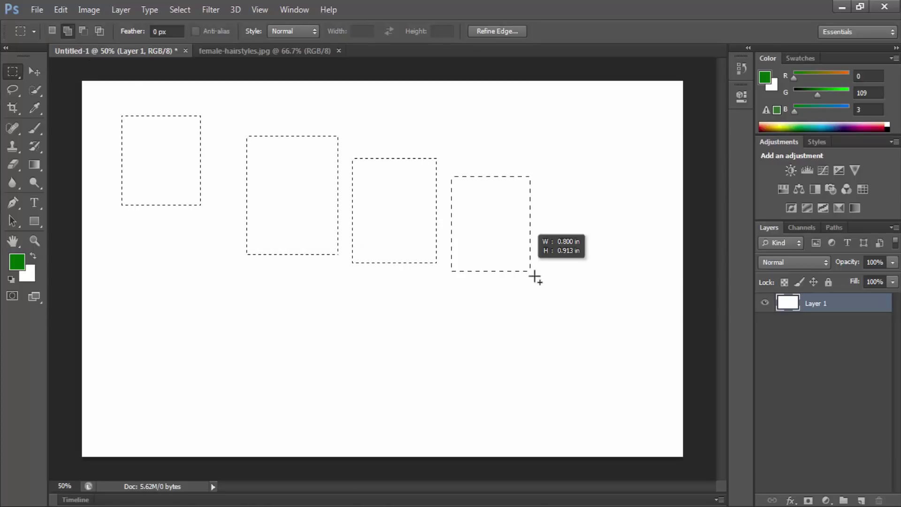
{"action": "left_click_drag", "start_coordinate": [143, 297], "coordinate": [246, 379]}
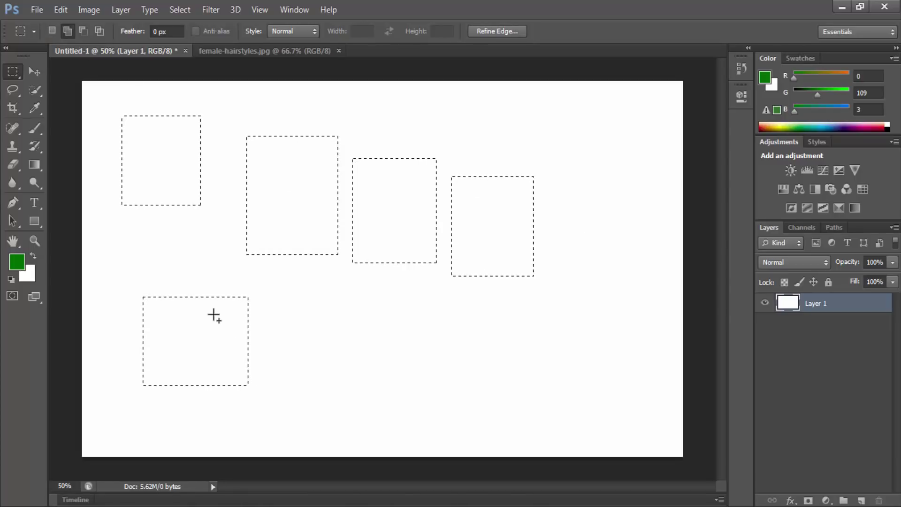
{"action": "left_click_drag", "start_coordinate": [307, 295], "coordinate": [399, 392]}
{"action": "left_click_drag", "start_coordinate": [447, 312], "coordinate": [531, 402]}
{"action": "left_click", "coordinate": [188, 251]}
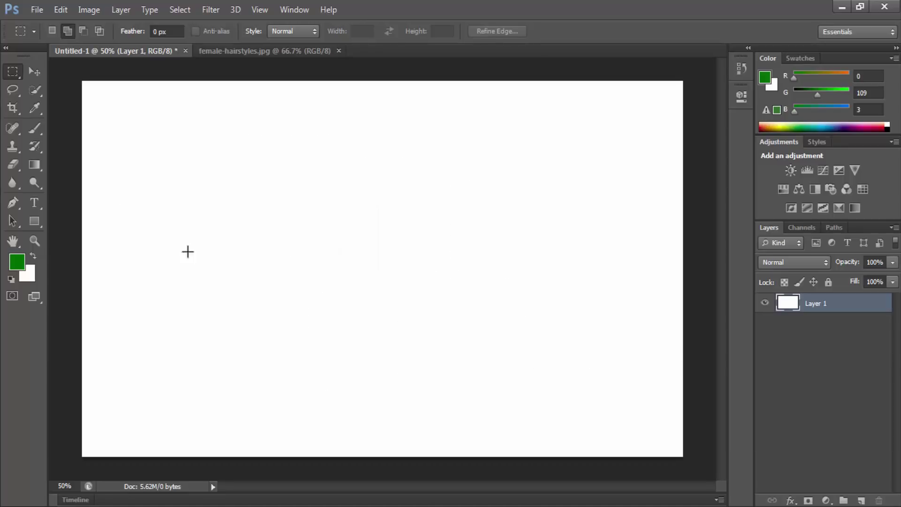
Try drawing rectangles in Subtract from selection mode, then deselect.
{"action": "left_click", "coordinate": [82, 33]}
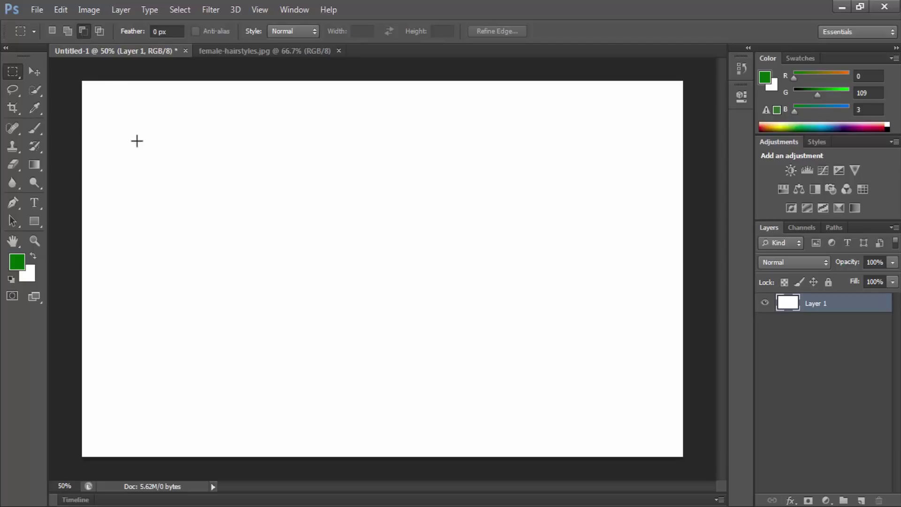
{"action": "left_click_drag", "start_coordinate": [139, 146], "coordinate": [257, 255]}
{"action": "left_click_drag", "start_coordinate": [344, 193], "coordinate": [473, 343]}
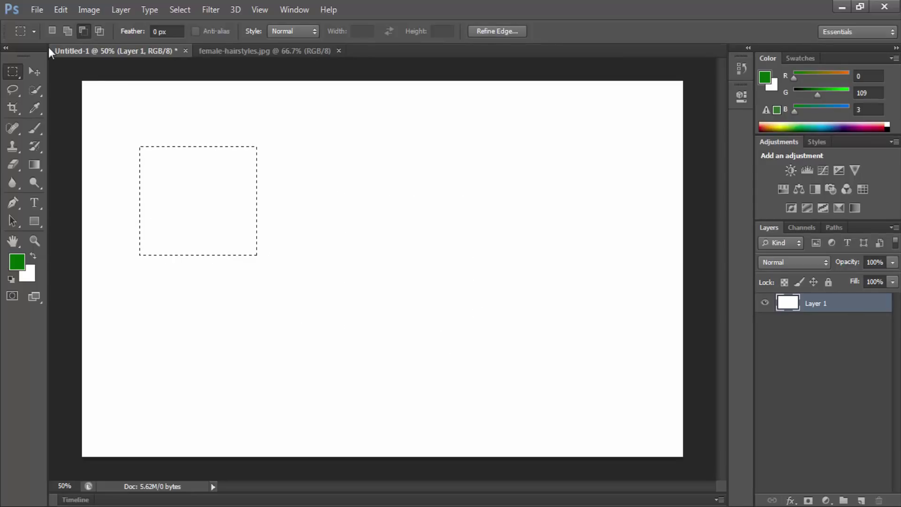
{"action": "key", "text": "ctrl+d"}
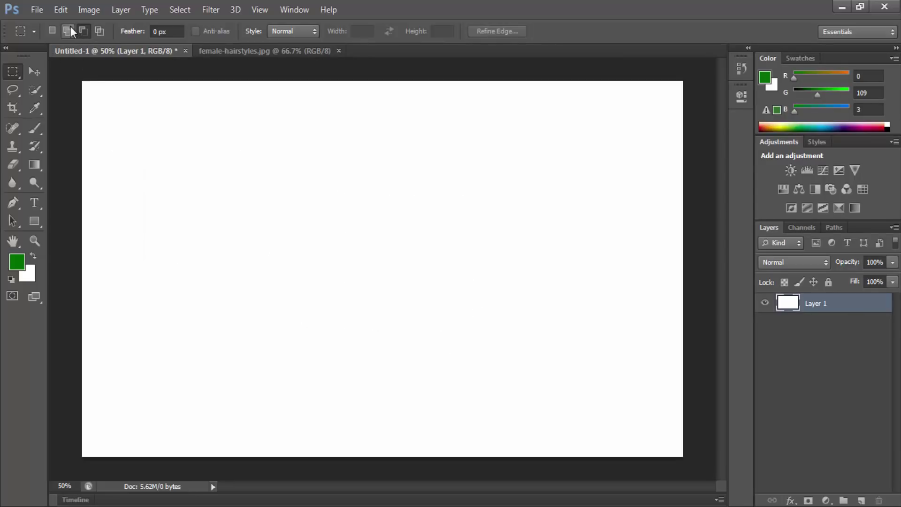
In Add to selection mode, select three rectangles: left, middle and right.
{"action": "left_click", "coordinate": [71, 31]}
{"action": "left_click_drag", "start_coordinate": [186, 248], "coordinate": [292, 344]}
{"action": "left_click_drag", "start_coordinate": [480, 383], "coordinate": [343, 247]}
{"action": "left_click_drag", "start_coordinate": [537, 256], "coordinate": [625, 358]}
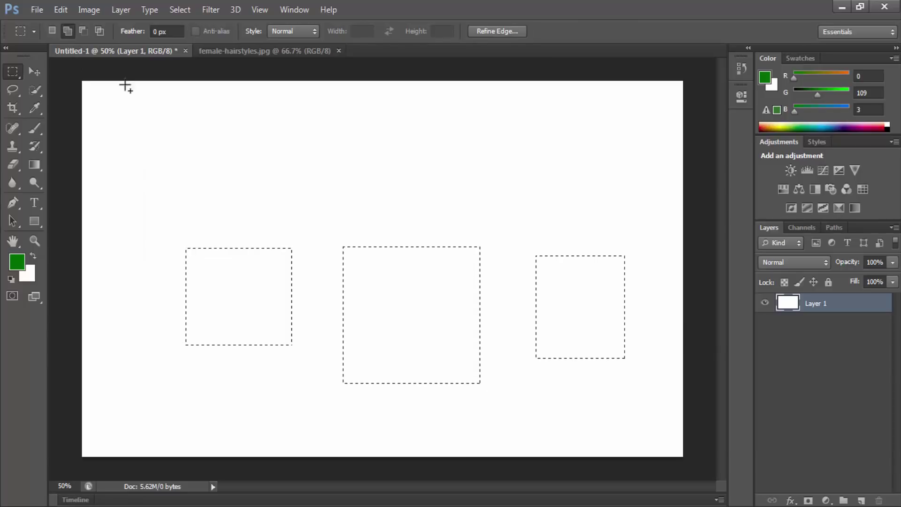
Subtract a notch, a small hole and a corner from the rectangles, then switch to female-hairstyles.jpg.
{"action": "left_click", "coordinate": [83, 31]}
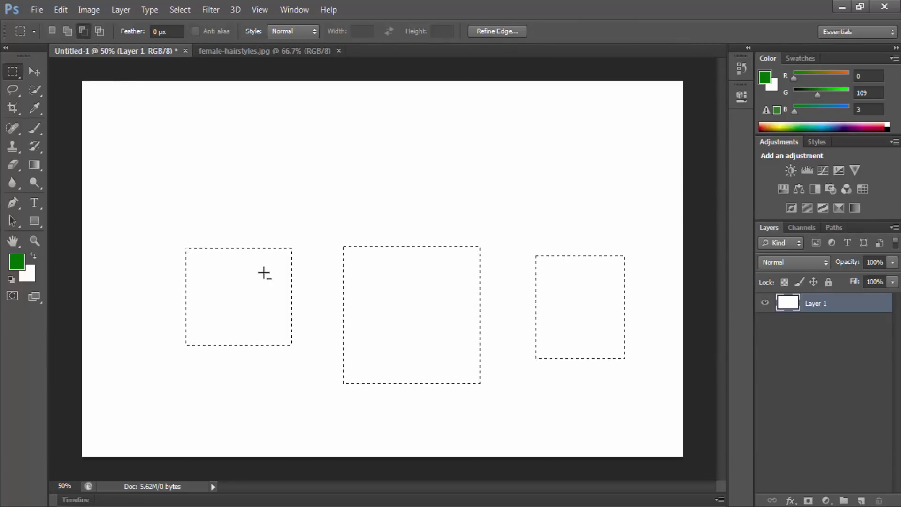
{"action": "mouse_move", "coordinate": [263, 273]}
{"action": "left_mouse_down"}
{"action": "mouse_move", "coordinate": [385, 301]}
{"action": "mouse_move", "coordinate": [549, 303]}
{"action": "mouse_move", "coordinate": [578, 318]}
{"action": "left_mouse_up"}
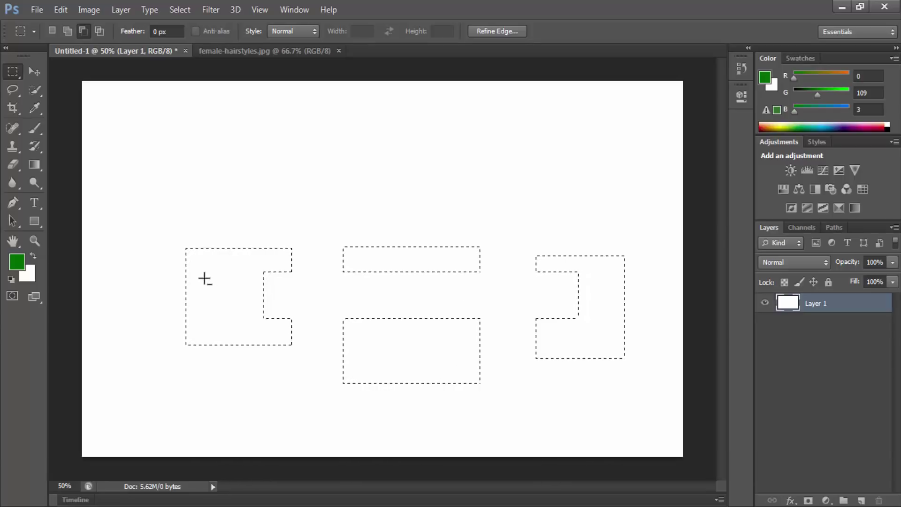
{"action": "left_click_drag", "start_coordinate": [209, 281], "coordinate": [244, 311]}
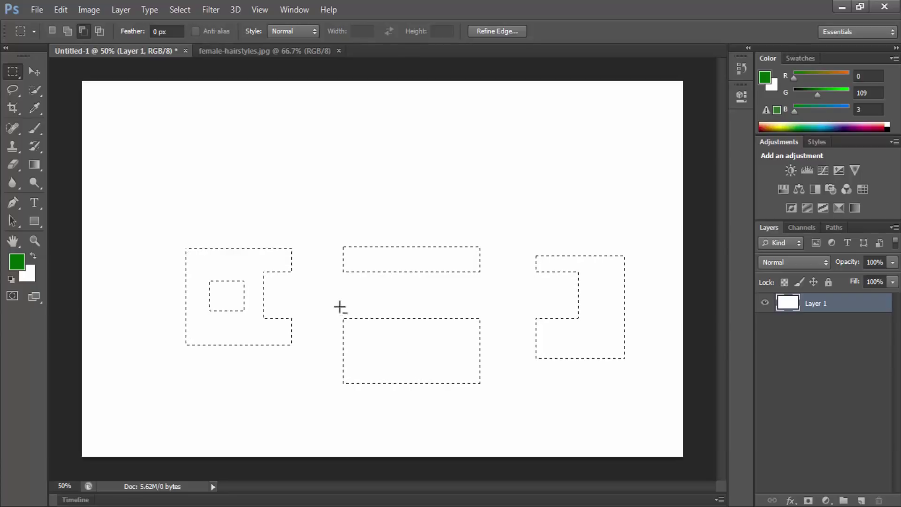
{"action": "left_click_drag", "start_coordinate": [340, 308], "coordinate": [409, 362]}
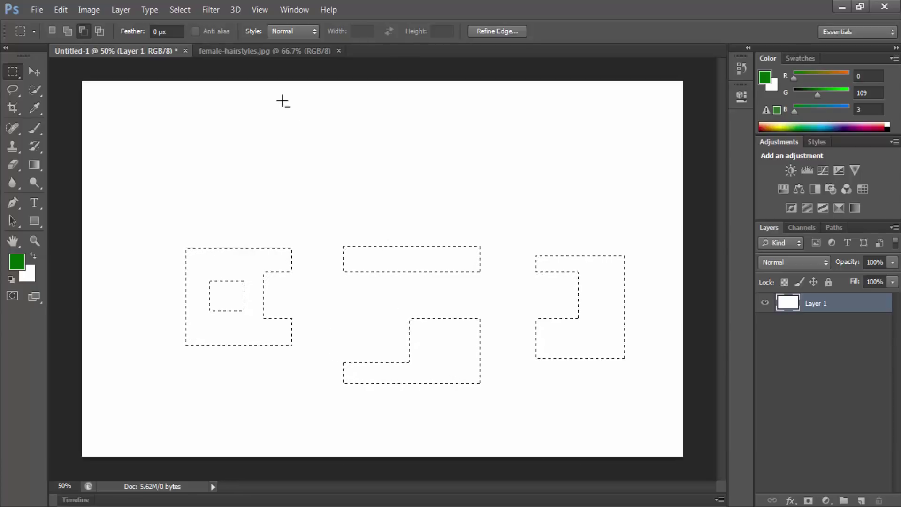
{"action": "left_click", "coordinate": [257, 51]}
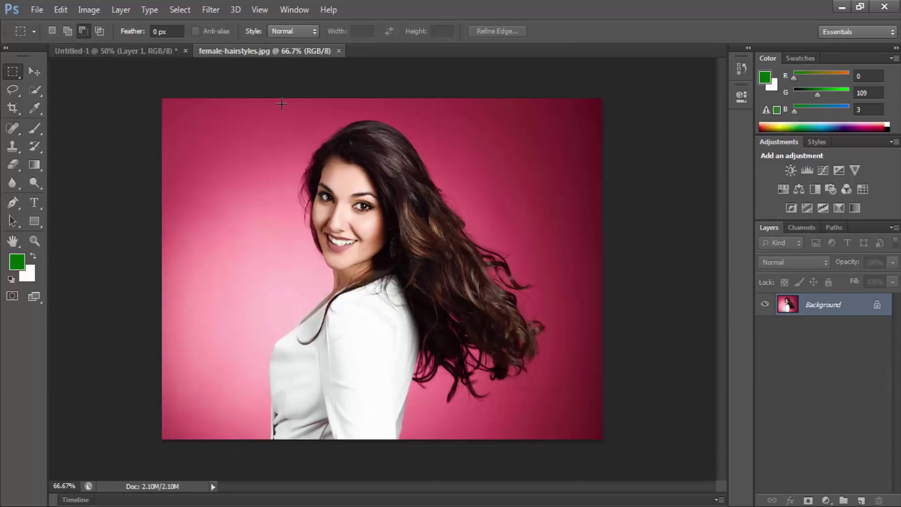
Select an L-shaped area over the woman in the photo and delete it.
{"action": "left_click_drag", "start_coordinate": [282, 104], "coordinate": [554, 408]}
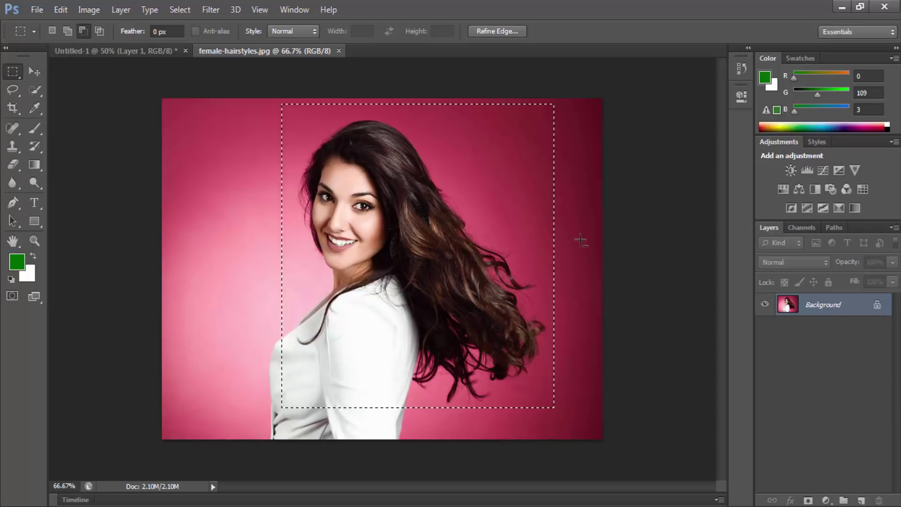
{"action": "left_click_drag", "start_coordinate": [583, 235], "coordinate": [418, 453]}
{"action": "key", "text": "Delete"}
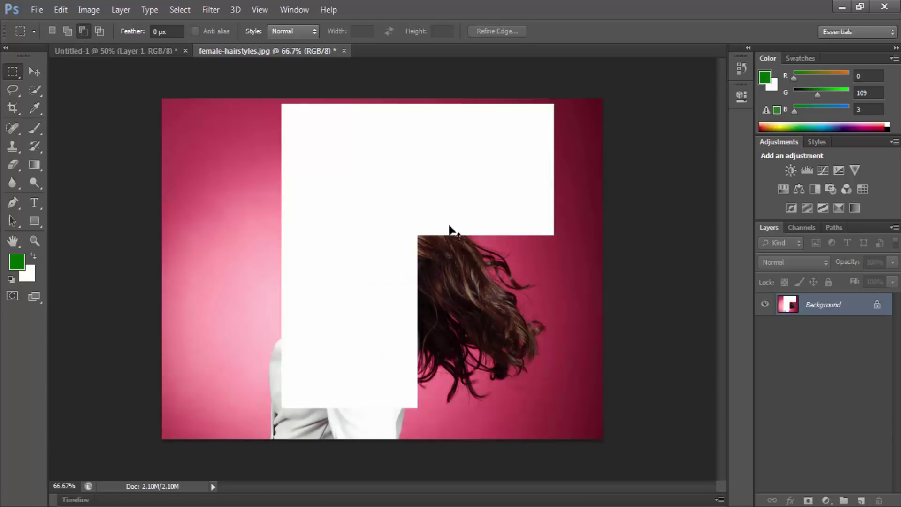
Paste the piece into Untitled-1 as a new layer, move it, then delete it.
{"action": "left_click", "coordinate": [175, 57]}
{"action": "key", "text": "ctrl+v"}
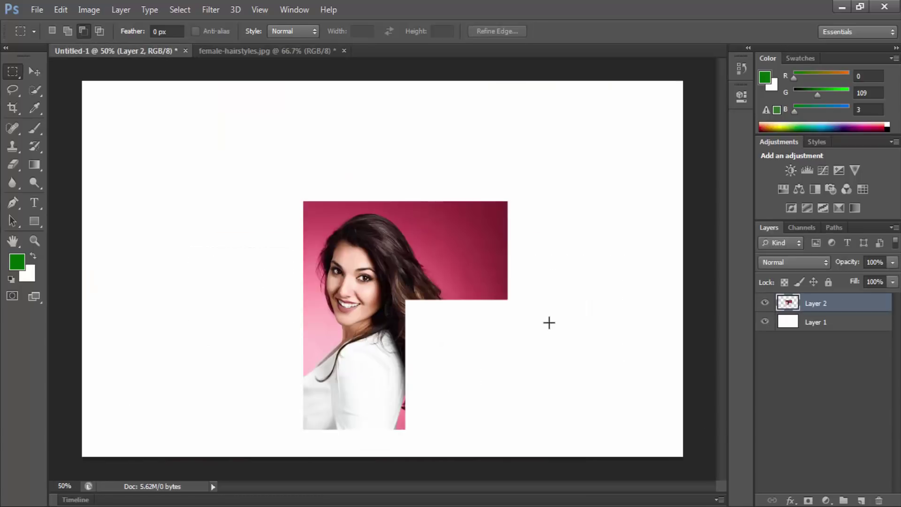
{"action": "key", "text": "v"}
{"action": "left_click_drag", "start_coordinate": [426, 223], "coordinate": [335, 148]}
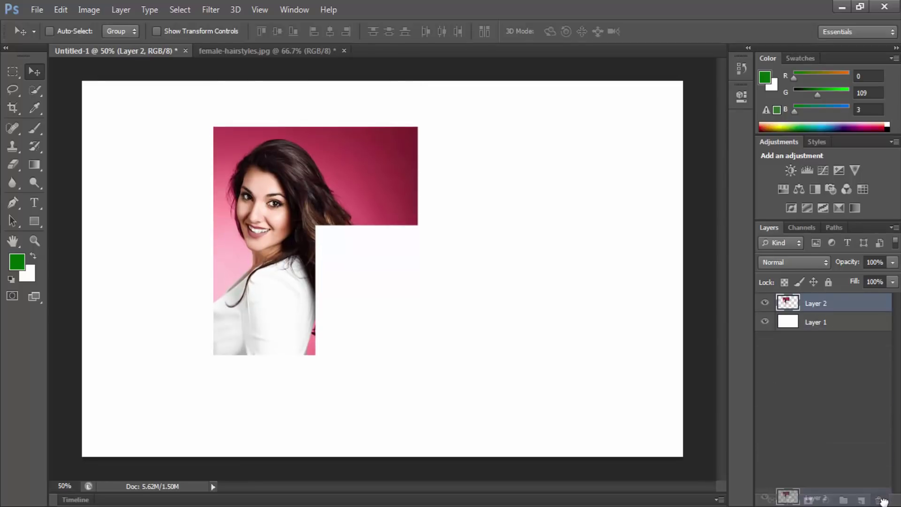
{"action": "key", "text": "Delete"}
In Add mode, select a wide rectangle with a second rectangle added to its right.
{"action": "key", "text": "m"}
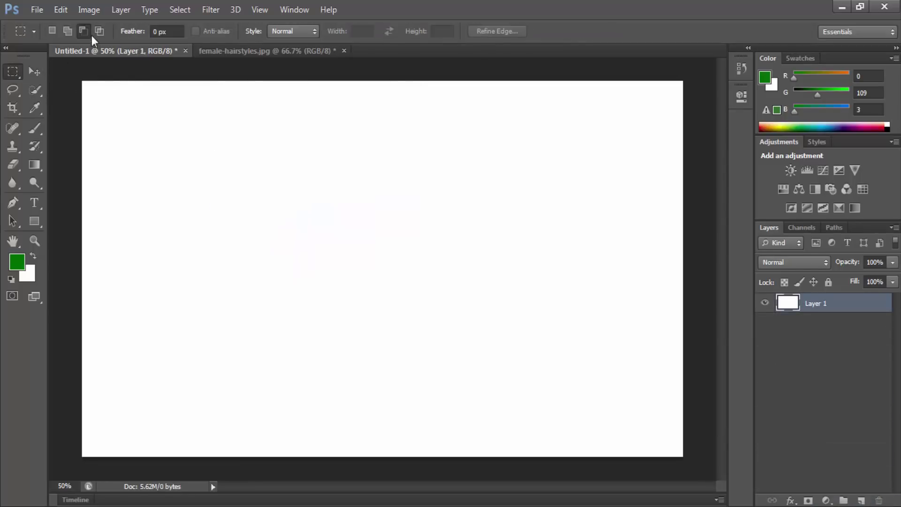
{"action": "left_click_drag", "start_coordinate": [165, 140], "coordinate": [271, 240]}
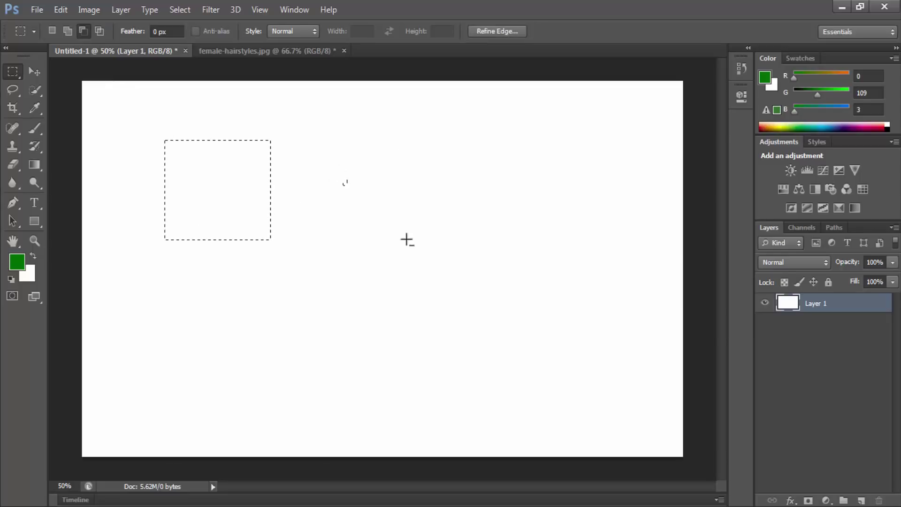
{"action": "key", "text": "ctrl+d"}
{"action": "left_click", "coordinate": [68, 31]}
{"action": "left_click_drag", "start_coordinate": [203, 253], "coordinate": [382, 363]}
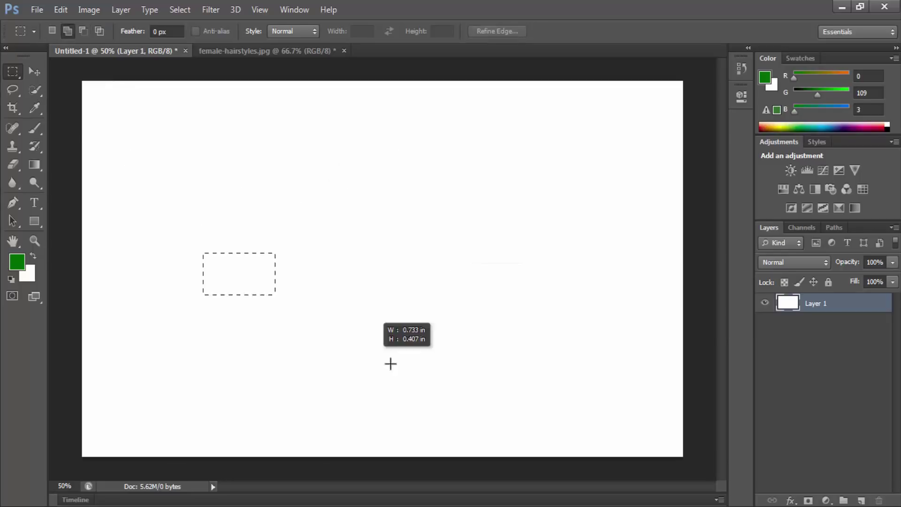
{"action": "left_click_drag", "start_coordinate": [426, 281], "coordinate": [545, 366]}
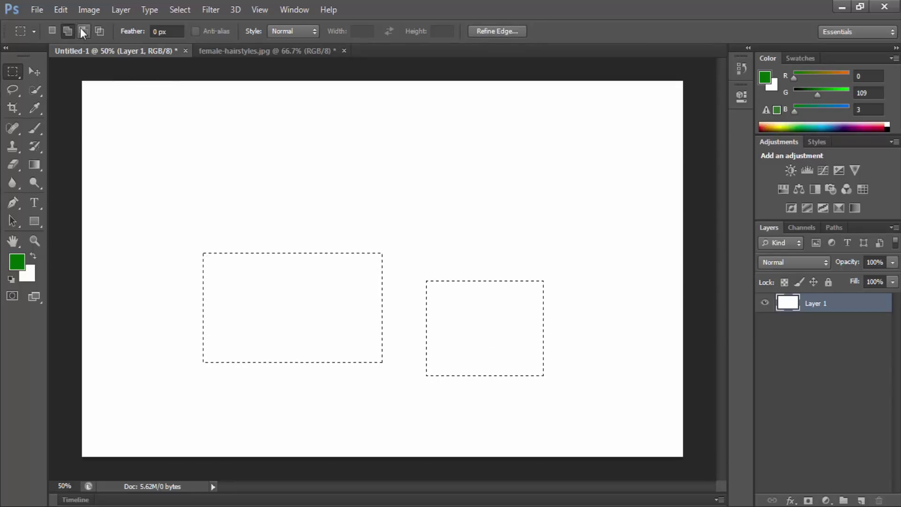
In Intersect mode, trim both rectangles down to an overlapping rectangle.
{"action": "left_click", "coordinate": [102, 33]}
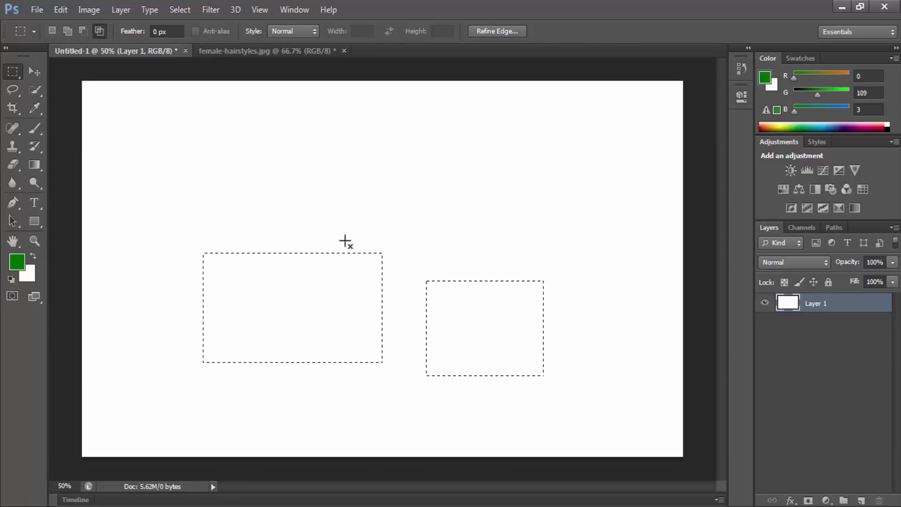
{"action": "left_click_drag", "start_coordinate": [348, 237], "coordinate": [448, 329]}
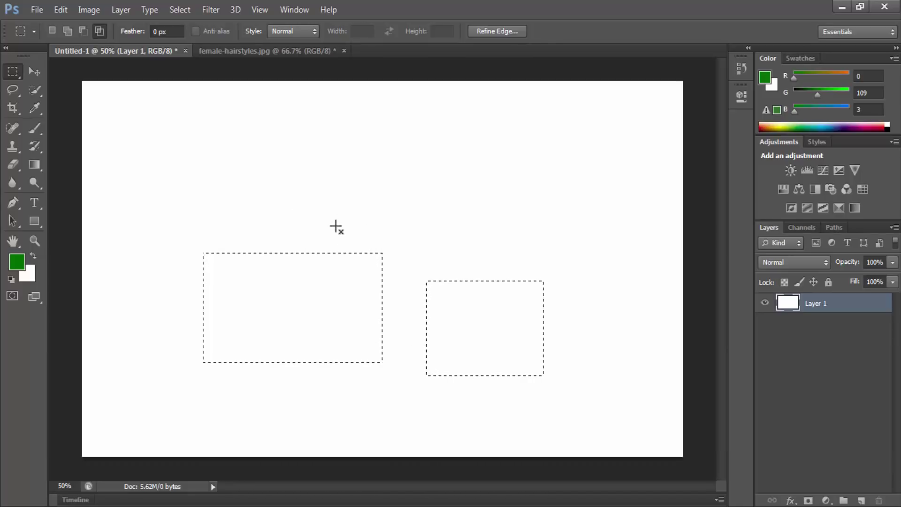
{"action": "left_click_drag", "start_coordinate": [331, 215], "coordinate": [478, 336]}
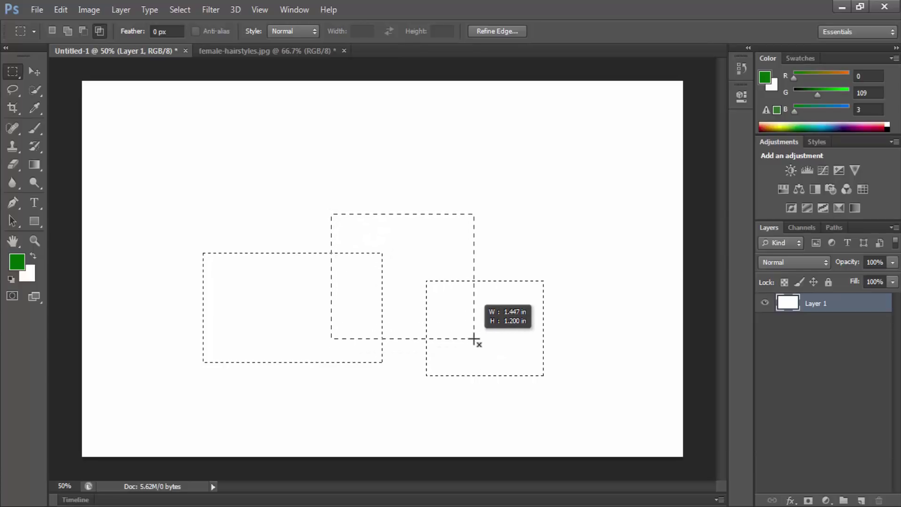
{"action": "left_click_drag", "start_coordinate": [478, 336], "coordinate": [475, 340]}
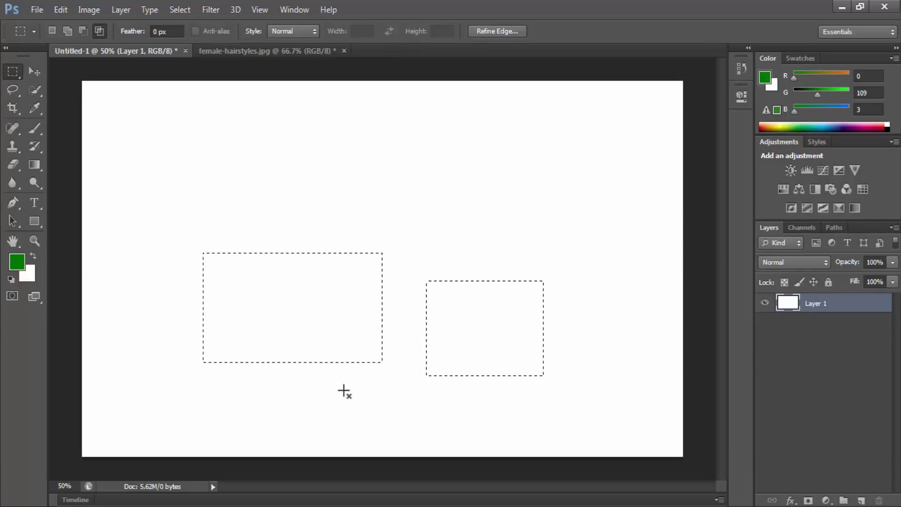
{"action": "mouse_move", "coordinate": [343, 391]}
{"action": "left_mouse_down"}
{"action": "mouse_move", "coordinate": [420, 326]}
{"action": "mouse_move", "coordinate": [394, 448]}
{"action": "left_mouse_up"}
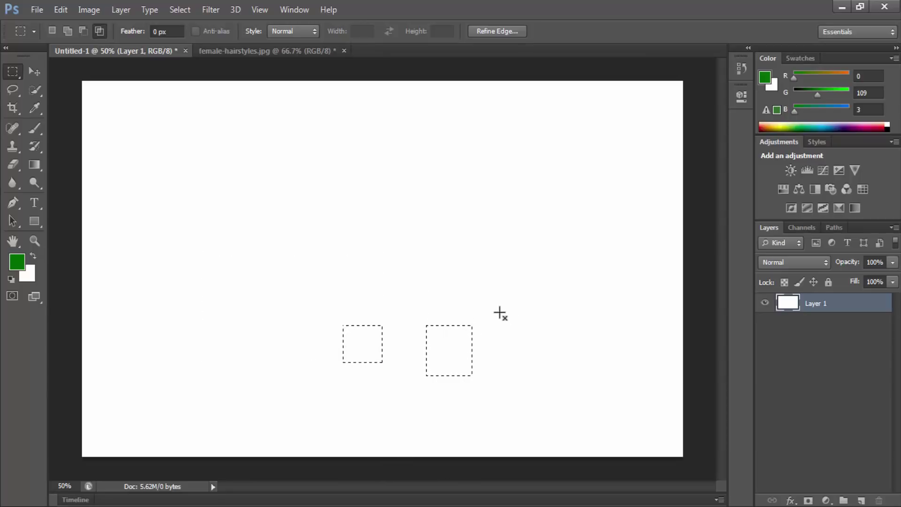
{"action": "left_click_drag", "start_coordinate": [333, 181], "coordinate": [460, 348]}
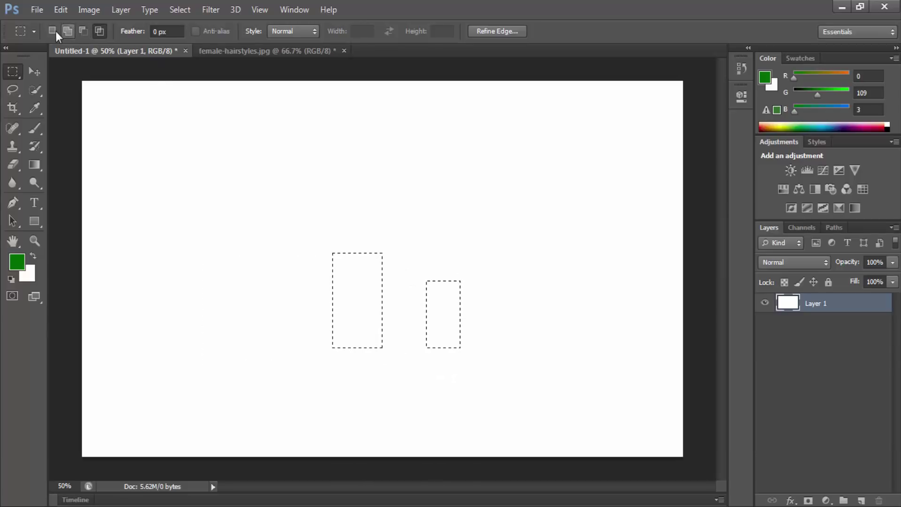
Clear the selections and set the foreground colour to pure red.
{"action": "left_click", "coordinate": [365, 199]}
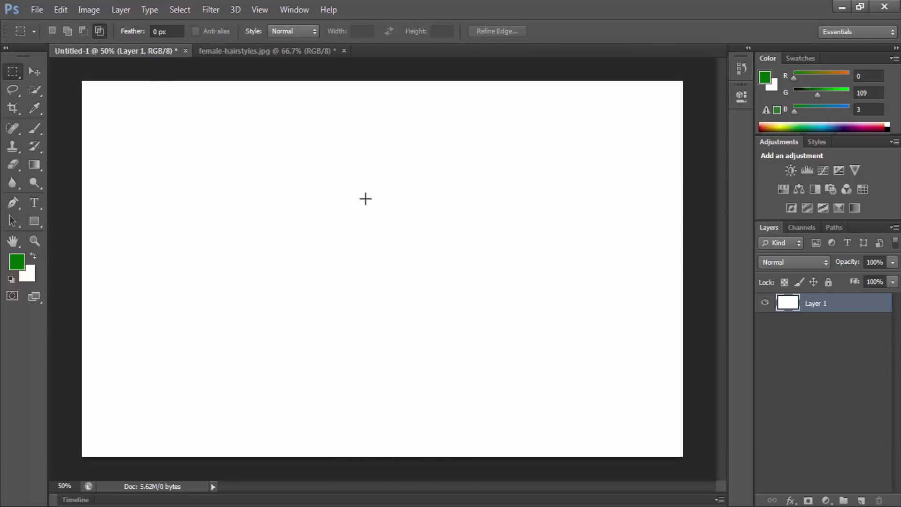
{"action": "left_click", "coordinate": [17, 261]}
{"action": "left_click", "coordinate": [441, 126]}
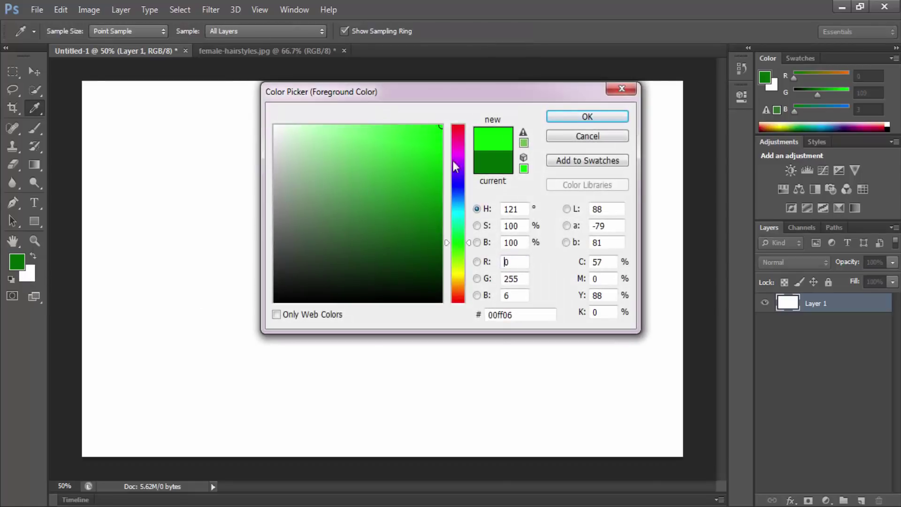
{"action": "left_click", "coordinate": [458, 125]}
{"action": "left_click", "coordinate": [596, 119]}
Fill a 5 px feathered rectangle near the middle with red, then inspect its soft edges.
{"action": "key", "text": "m"}
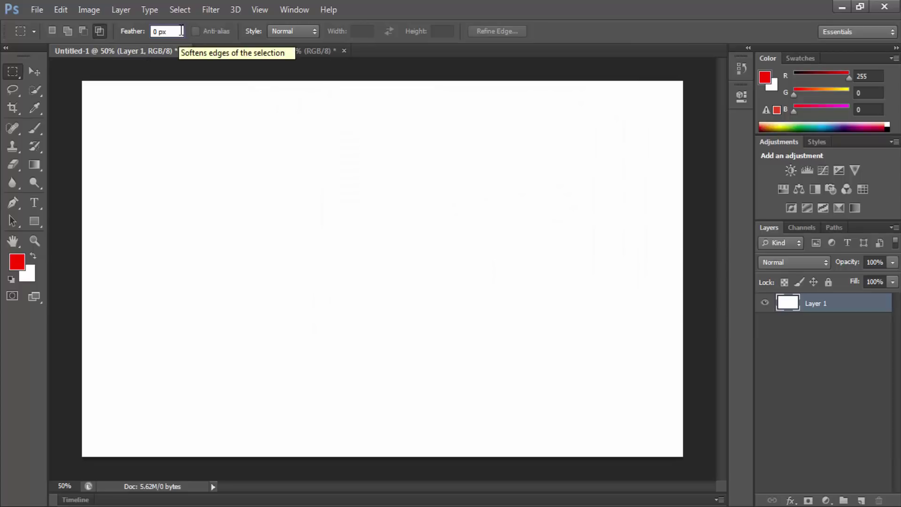
{"action": "left_click_drag", "start_coordinate": [181, 31], "coordinate": [122, 35]}
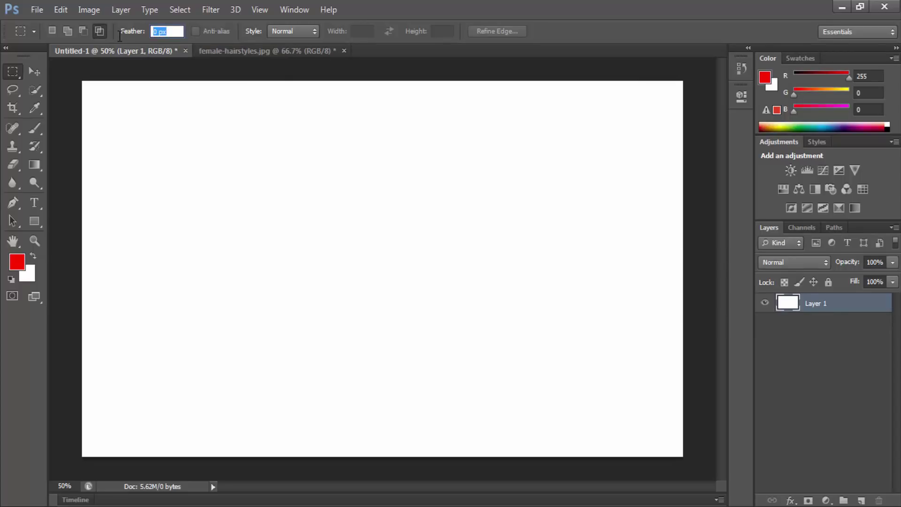
{"action": "type", "text": "5"}
{"action": "left_click_drag", "start_coordinate": [228, 192], "coordinate": [365, 267]}
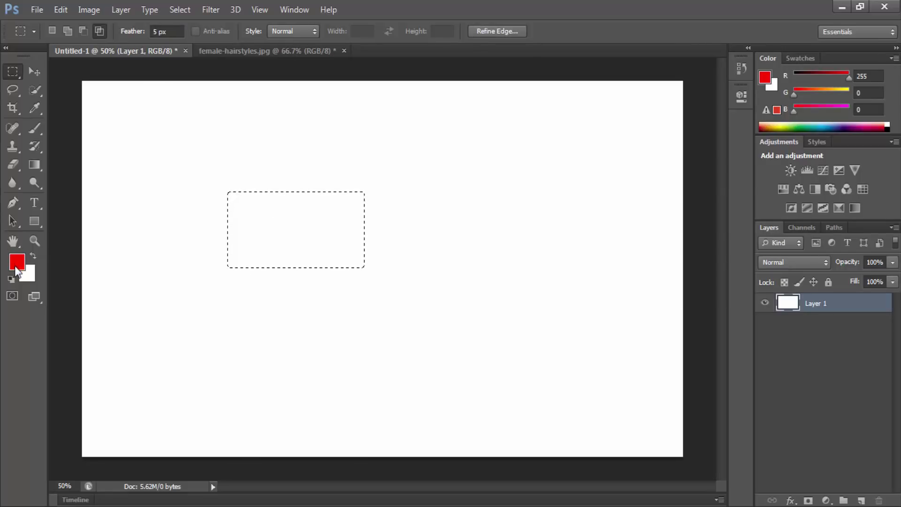
{"action": "key", "text": "alt+BackSpace"}
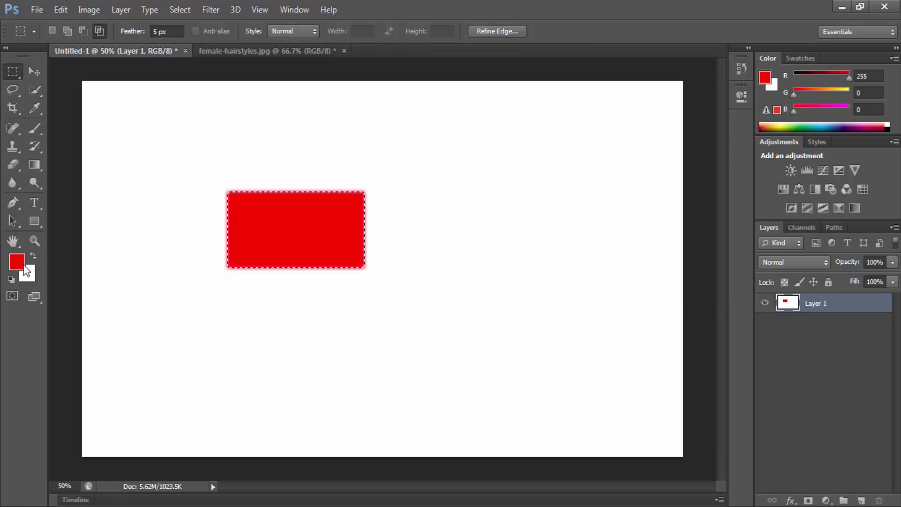
{"action": "key", "text": "ctrl+d"}
{"action": "mouse_move", "coordinate": [281, 177]}
{"action": "left_mouse_down"}
{"action": "mouse_move", "coordinate": [310, 175]}
{"action": "mouse_move", "coordinate": [339, 188]}
{"action": "left_mouse_up"}
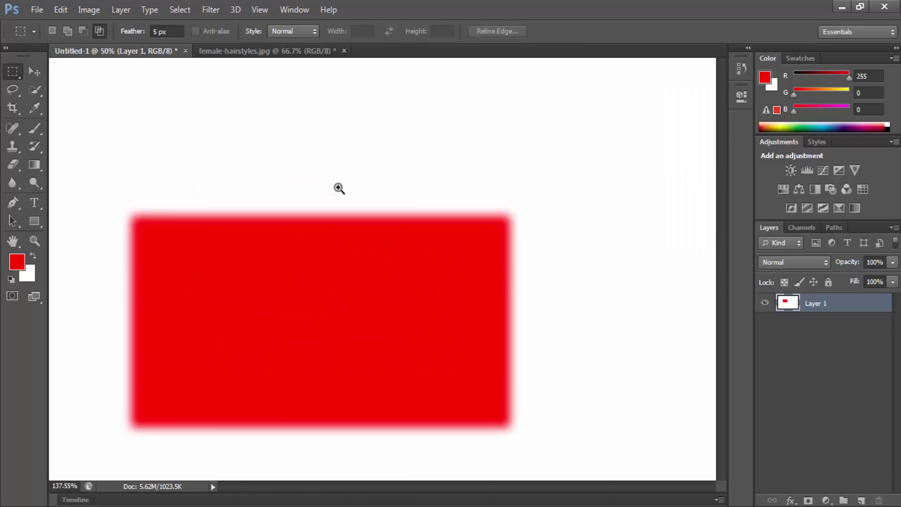
{"action": "key", "text": "ctrl+minus"}
{"action": "key", "text": "ctrl+minus"}
{"action": "type", "text": "10"}
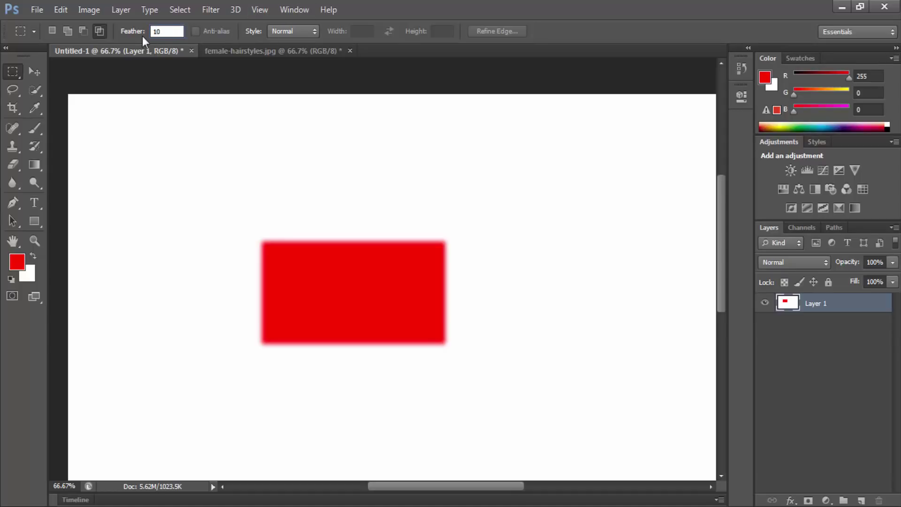
With a 10 px feather, fill two red rectangles above the middle one.
{"action": "key", "text": "Return"}
{"action": "left_click_drag", "start_coordinate": [239, 135], "coordinate": [347, 201]}
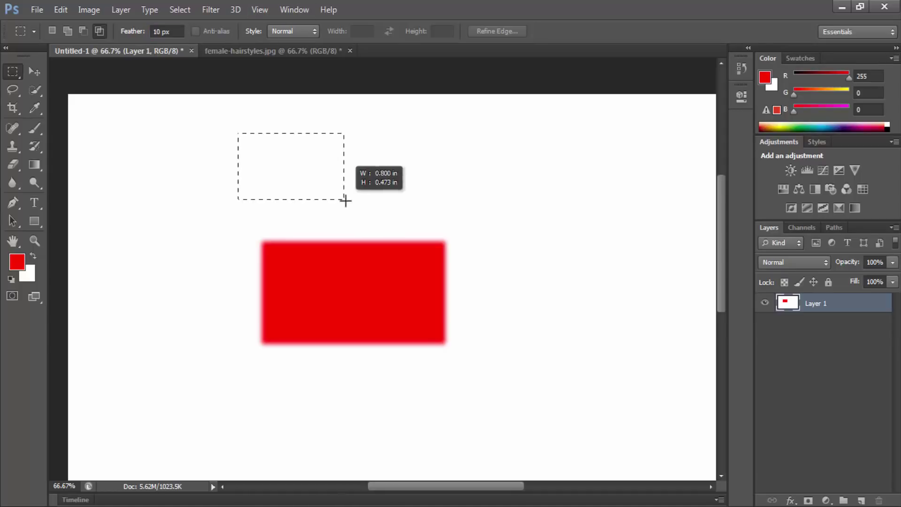
{"action": "key", "text": "alt+BackSpace"}
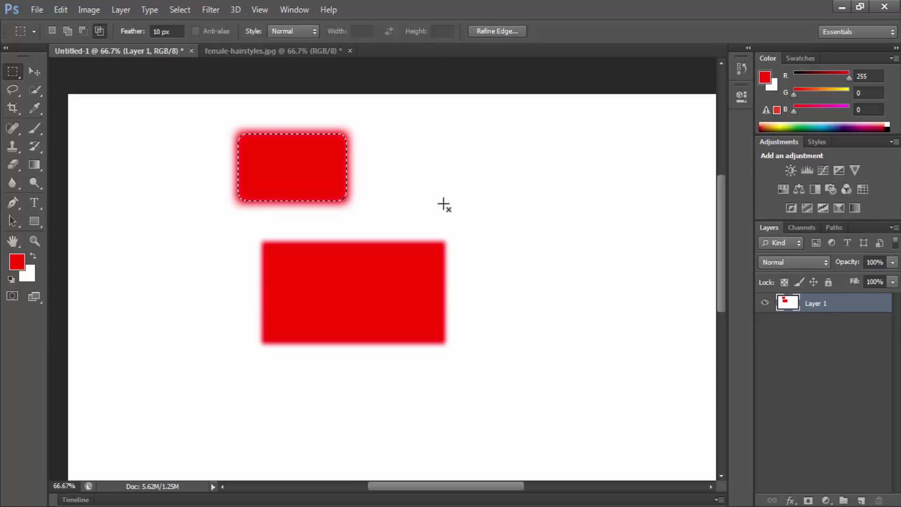
{"action": "key", "text": "ctrl+d"}
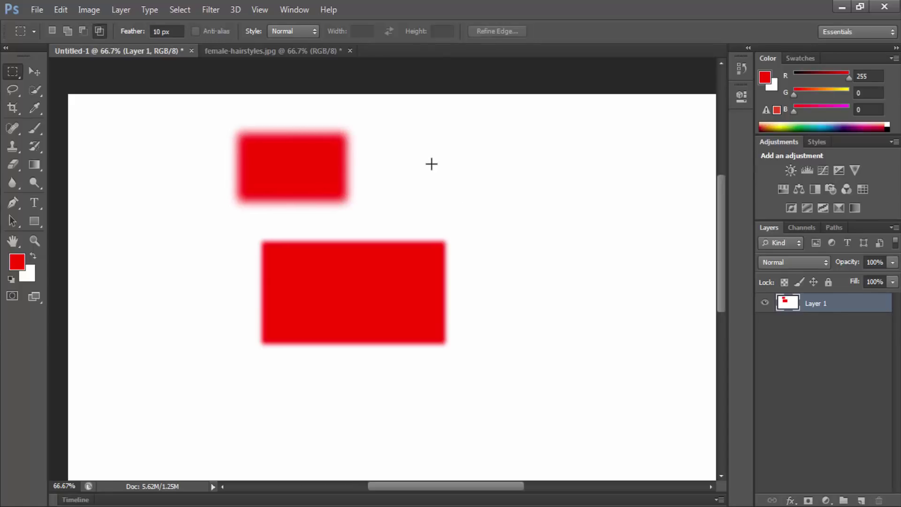
{"action": "left_click_drag", "start_coordinate": [437, 146], "coordinate": [532, 185]}
{"action": "key", "text": "alt+BackSpace"}
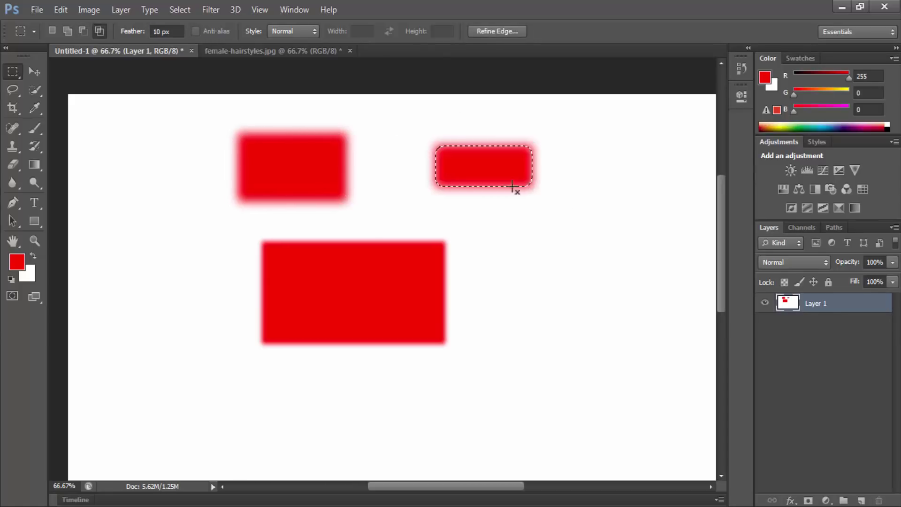
{"action": "key", "text": "ctrl+d"}
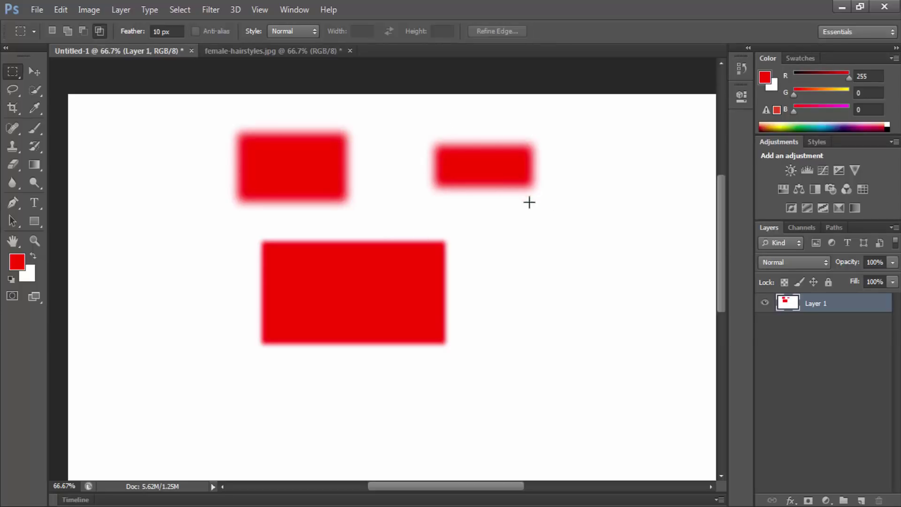
Add a red rectangle right of the large one, then undo it.
{"action": "left_click_drag", "start_coordinate": [501, 240], "coordinate": [629, 334]}
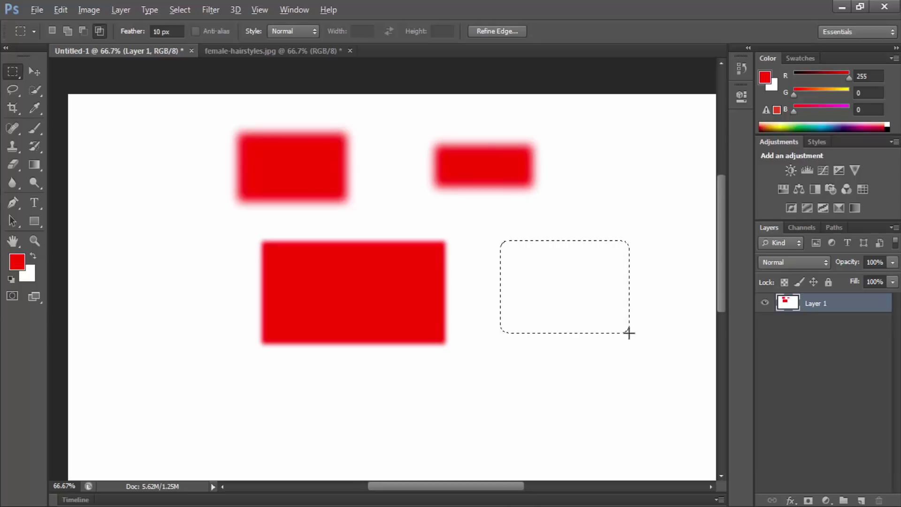
{"action": "key", "text": "alt+BackSpace"}
{"action": "key", "text": "ctrl+d"}
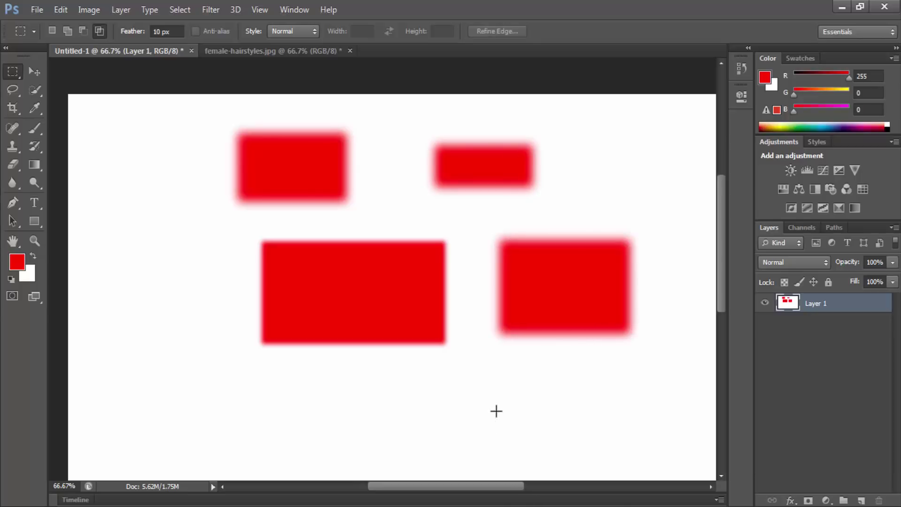
{"action": "key", "text": "ctrl+shift+d"}
{"action": "key", "text": "ctrl+BackSpace"}
Step back in history to remove the smaller red rectangles and deselect.
{"action": "key", "text": "ctrl+d"}
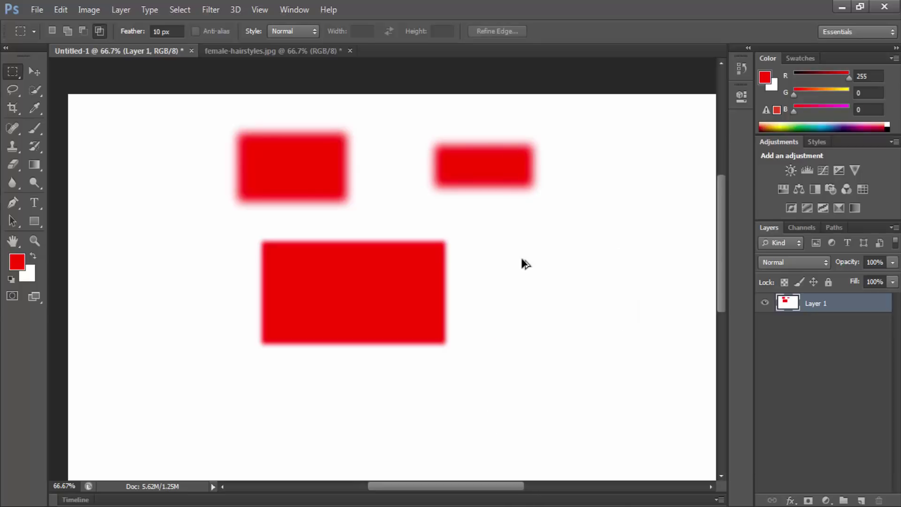
{"action": "key", "text": "ctrl+alt+z"}
{"action": "key", "text": "ctrl+alt+z"}
{"action": "key", "text": "ctrl+alt+z"}
{"action": "key", "text": "ctrl+alt+z"}
{"action": "key", "text": "ctrl+alt+z"}
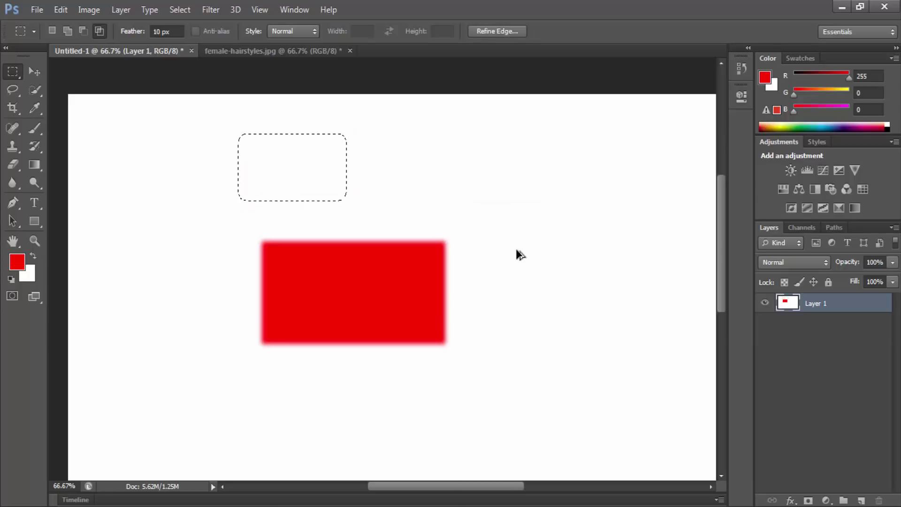
{"action": "left_click", "coordinate": [424, 274]}
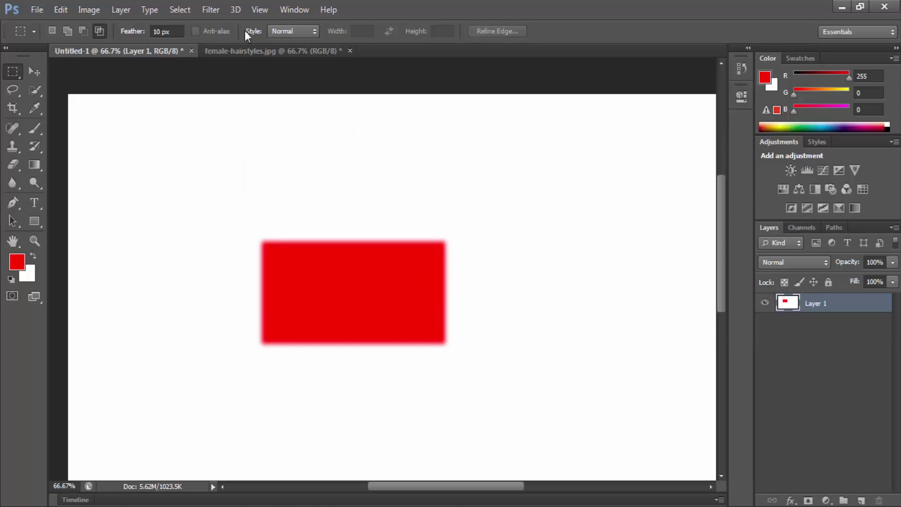
Copy part of female-hairstyles.jpg, paste it into Untitled-1 as Layer 2, and move it.
{"action": "left_click", "coordinate": [253, 50]}
{"action": "key", "text": "ctrl+alt+z"}
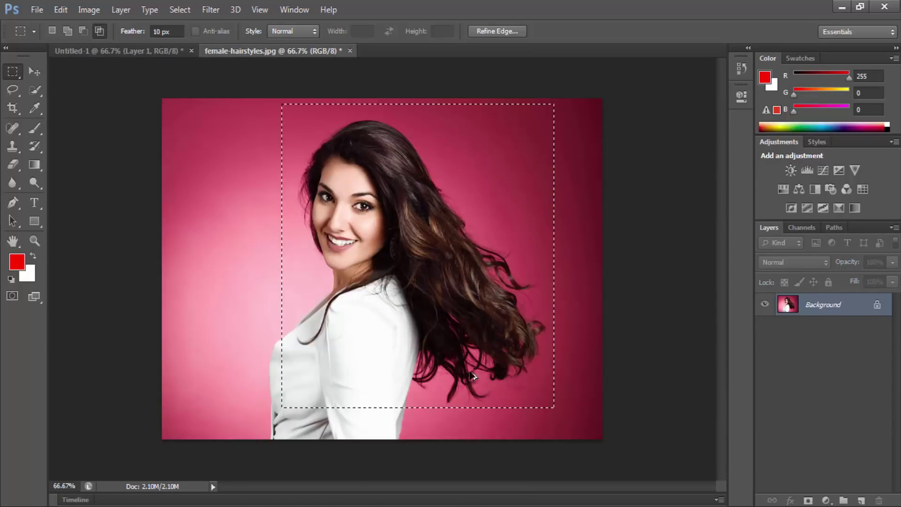
{"action": "key", "text": "ctrl+alt+z"}
{"action": "key", "text": "ctrl+shift+z"}
{"action": "key", "text": "ctrl+shift+z"}
{"action": "key", "text": "ctrl+shift+z"}
{"action": "left_click", "coordinate": [135, 52]}
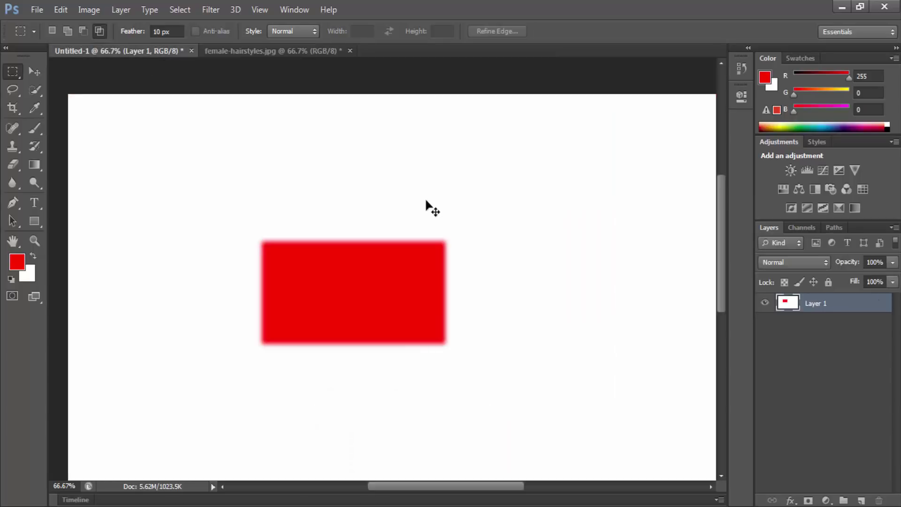
{"action": "key", "text": "ctrl+v"}
{"action": "key", "text": "v"}
{"action": "left_click_drag", "start_coordinate": [458, 277], "coordinate": [543, 292]}
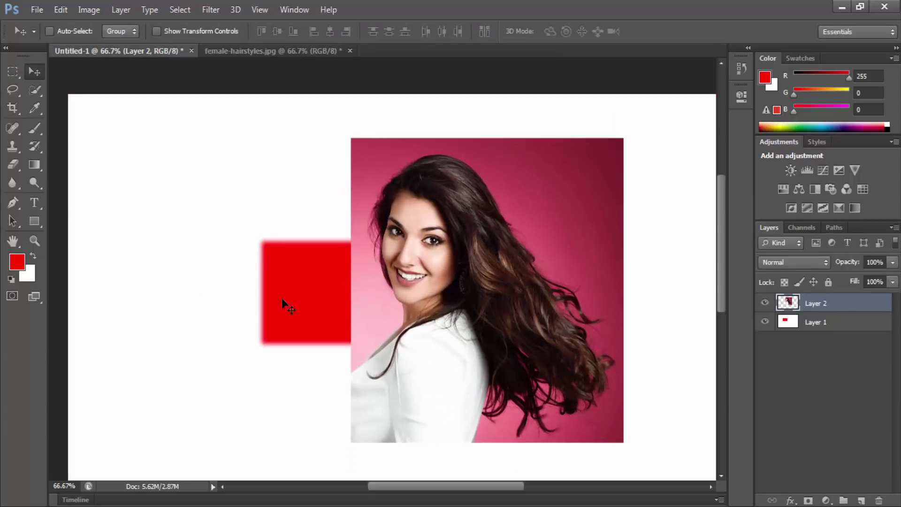
Fill a band across the bottom of the photo with white.
{"action": "left_click", "coordinate": [12, 72]}
{"action": "left_click_drag", "start_coordinate": [326, 449], "coordinate": [710, 414]}
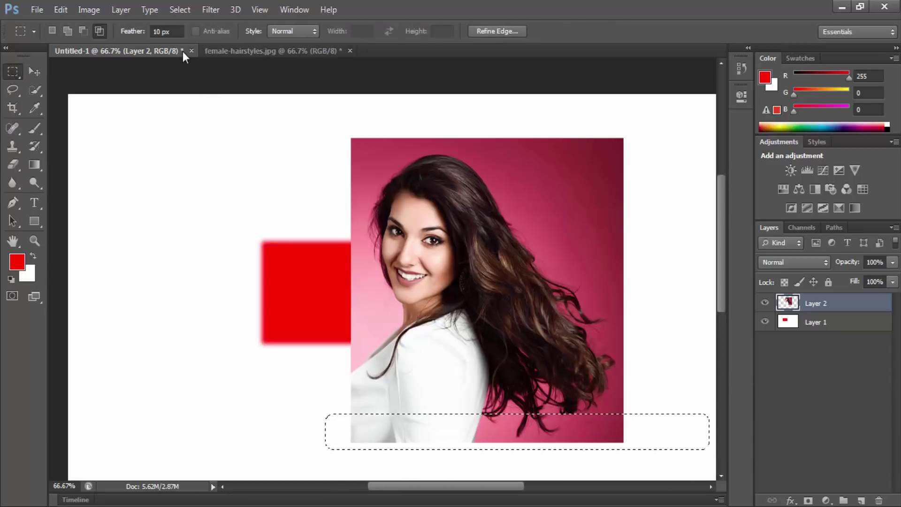
{"action": "key", "text": "Page_Down"}
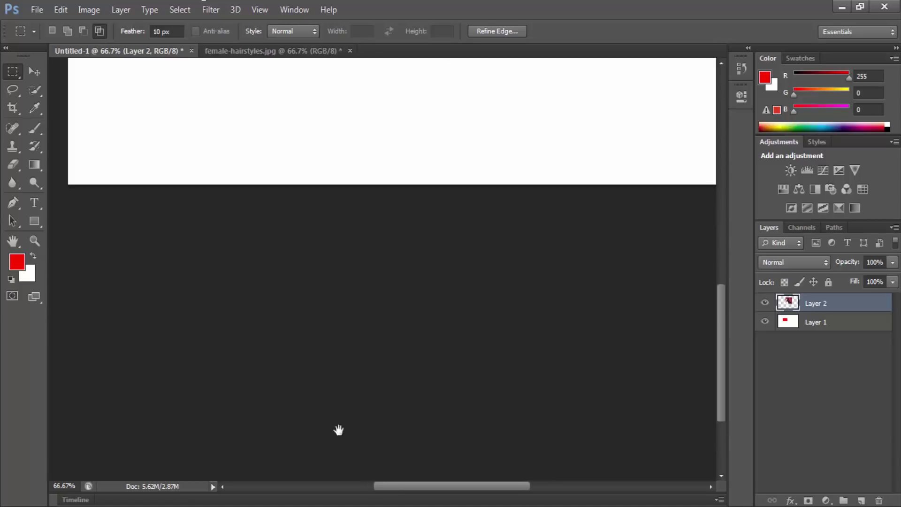
{"action": "key", "text": "ctrl+d"}
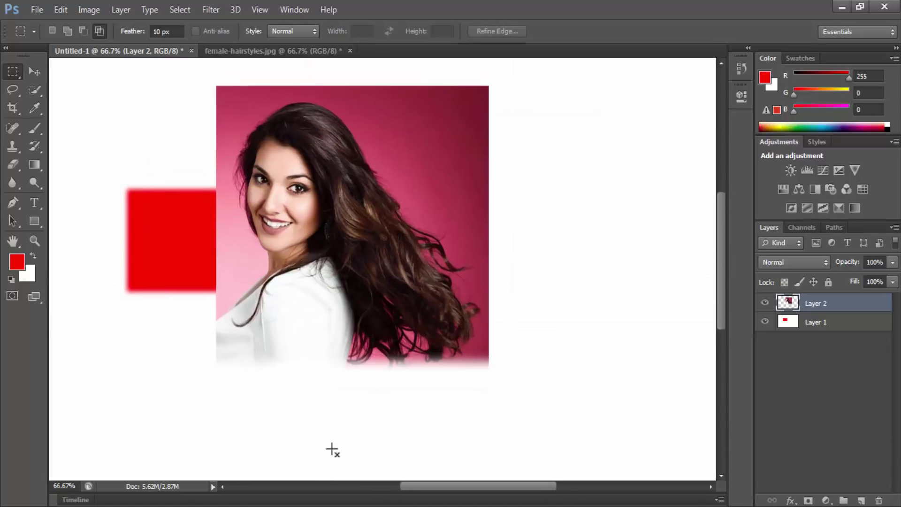
{"action": "key", "text": "ctrl+shift+d"}
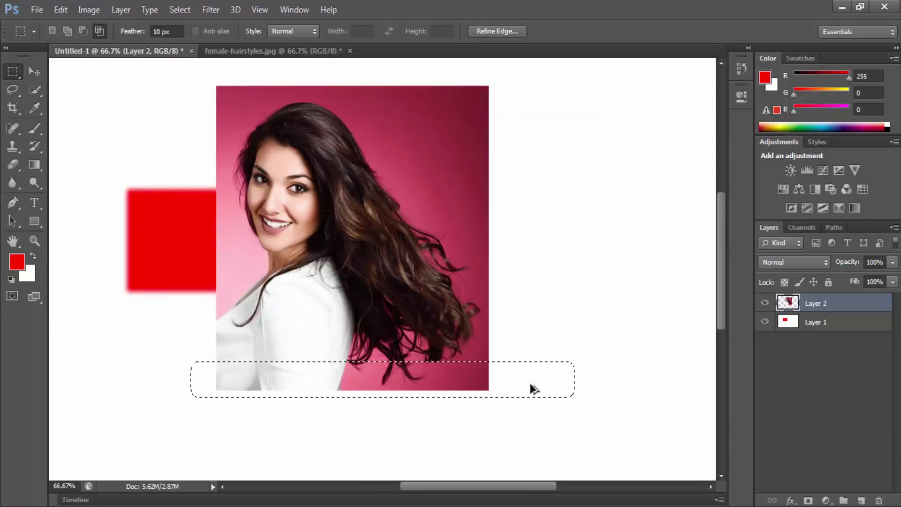
{"action": "key", "text": "ctrl+d"}
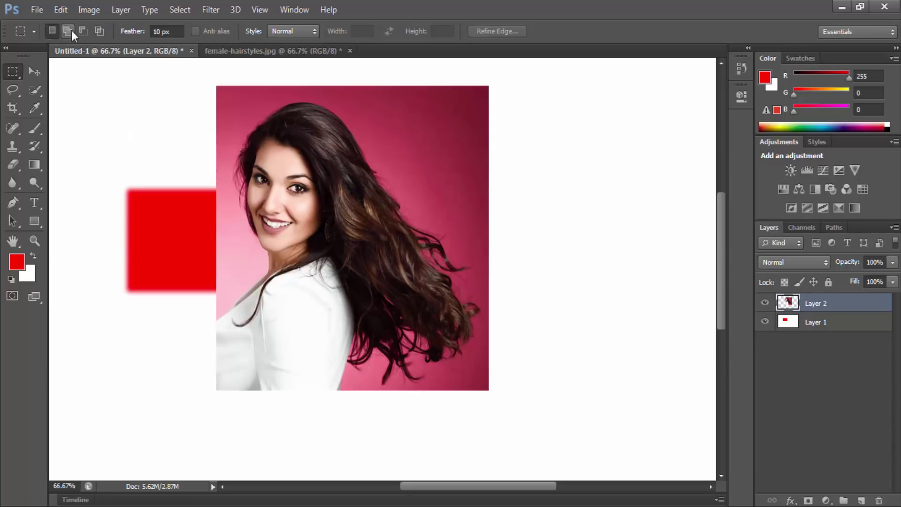
With a 20 px feather, erase a soft strip along the photo's bottom twice.
{"action": "left_click", "coordinate": [175, 33]}
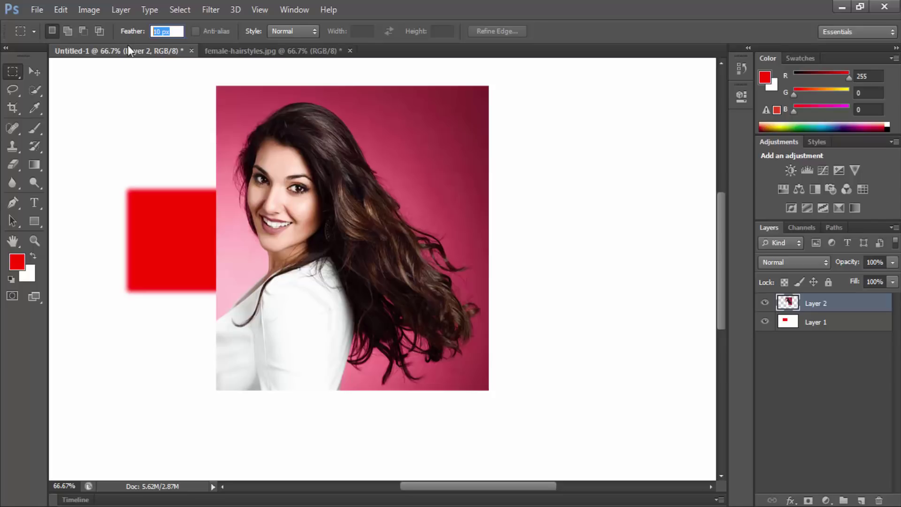
{"action": "type", "text": "20"}
{"action": "key", "text": "Return"}
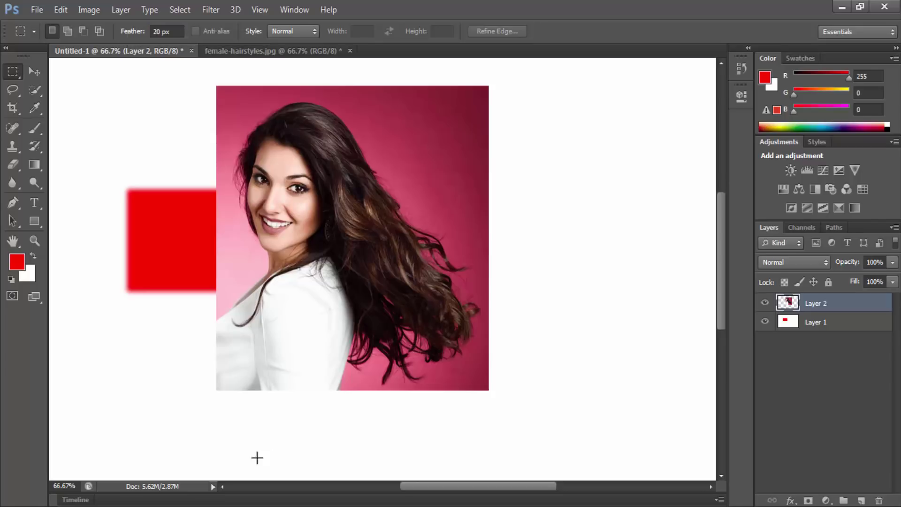
{"action": "left_click_drag", "start_coordinate": [263, 398], "coordinate": [561, 389]}
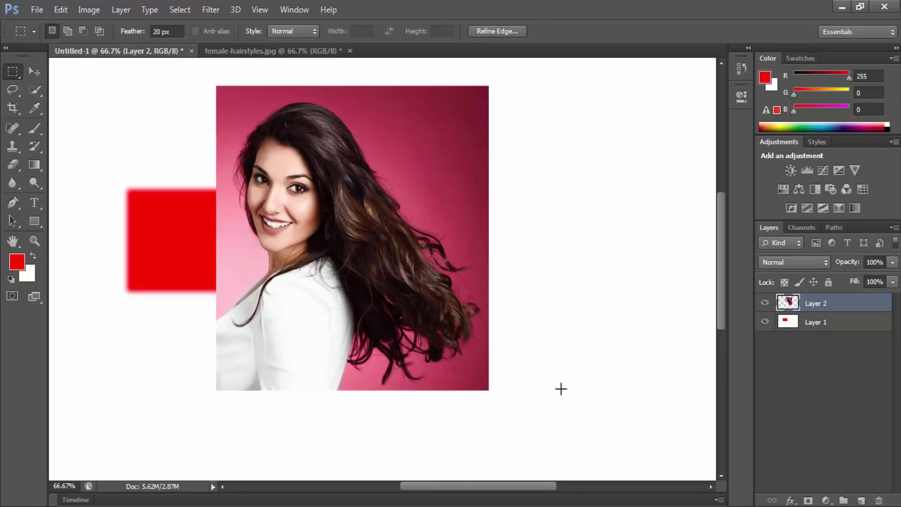
{"action": "key", "text": "Delete"}
{"action": "key", "text": "Delete"}
{"action": "key", "text": "Delete"}
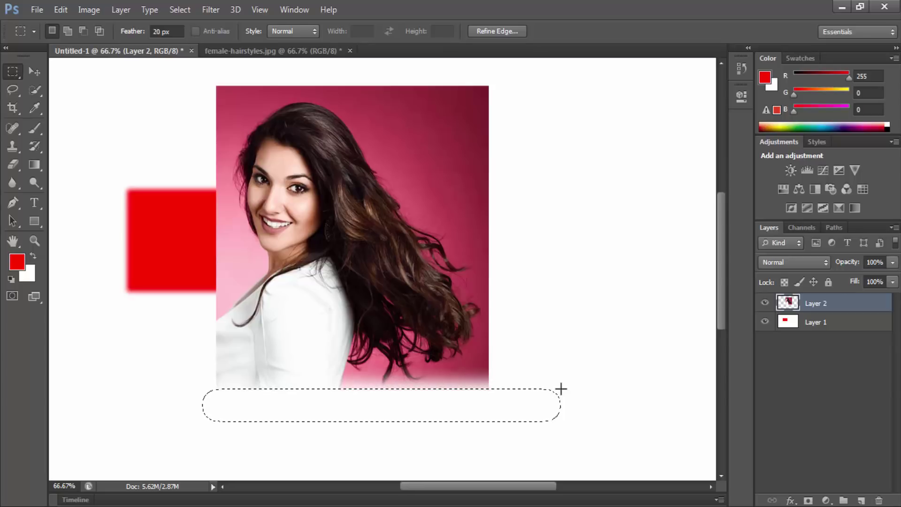
{"action": "key", "text": "Delete"}
{"action": "key", "text": "ctrl+d"}
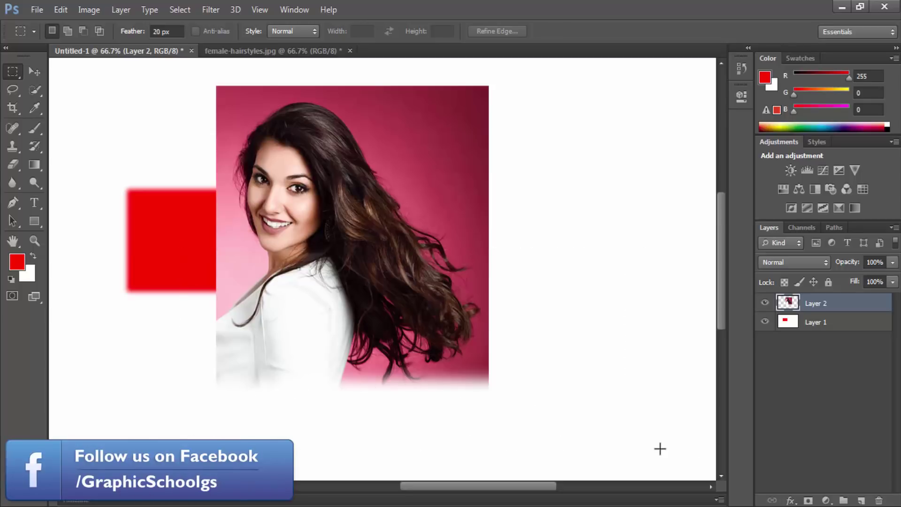
Erase the photo's lower half from the reselected feathered area, then delete the photo layer.
{"action": "key", "text": "ctrl+shift+d"}
{"action": "key", "text": "Delete"}
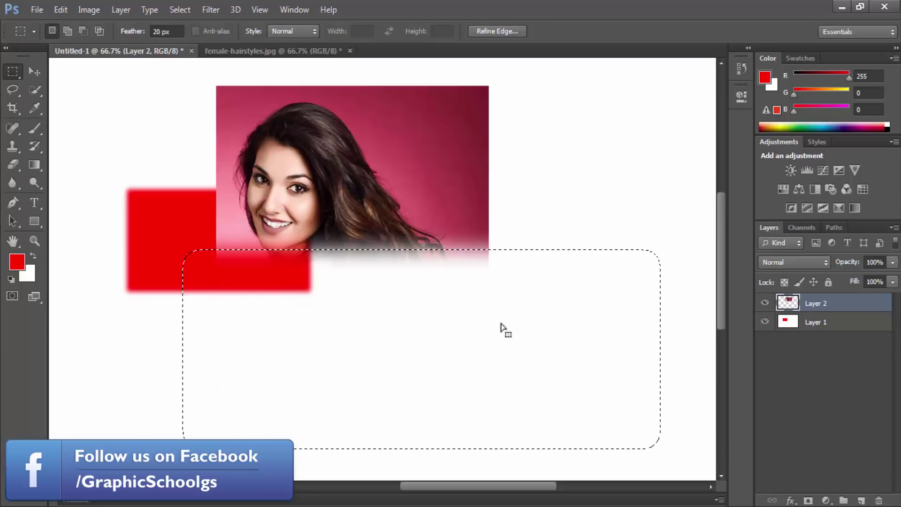
{"action": "key", "text": "ctrl+d"}
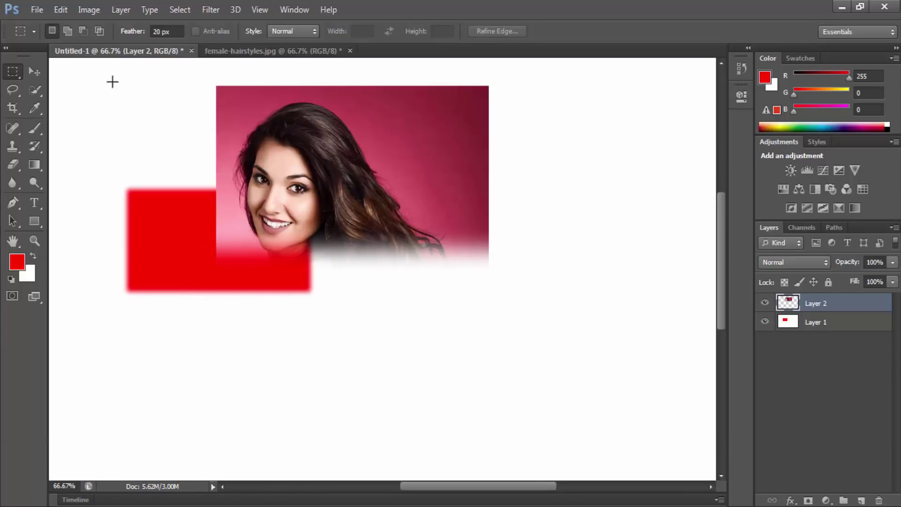
{"action": "left_click", "coordinate": [879, 501]}
Delete the photo and red-rectangle layers, fill a new layer white, and zoom out to 50%.
{"action": "key", "text": "Return"}
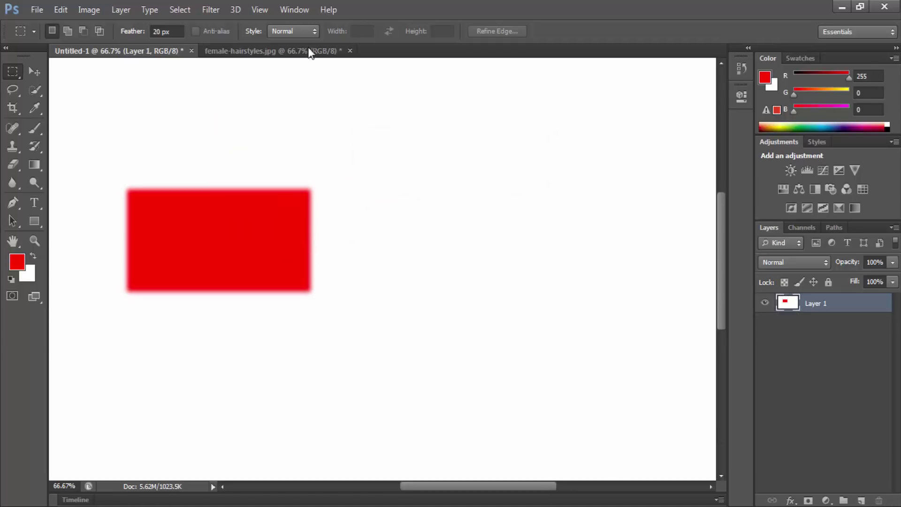
{"action": "left_click", "coordinate": [292, 30]}
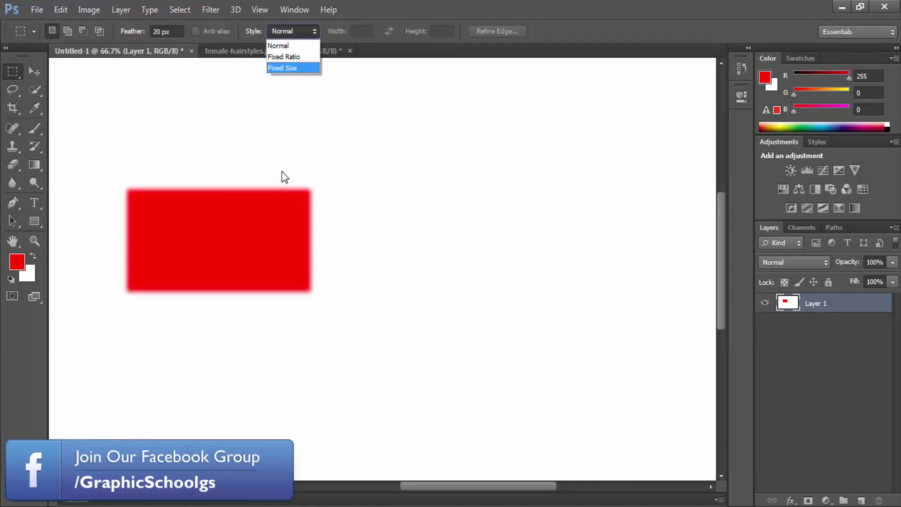
{"action": "left_click", "coordinate": [828, 374]}
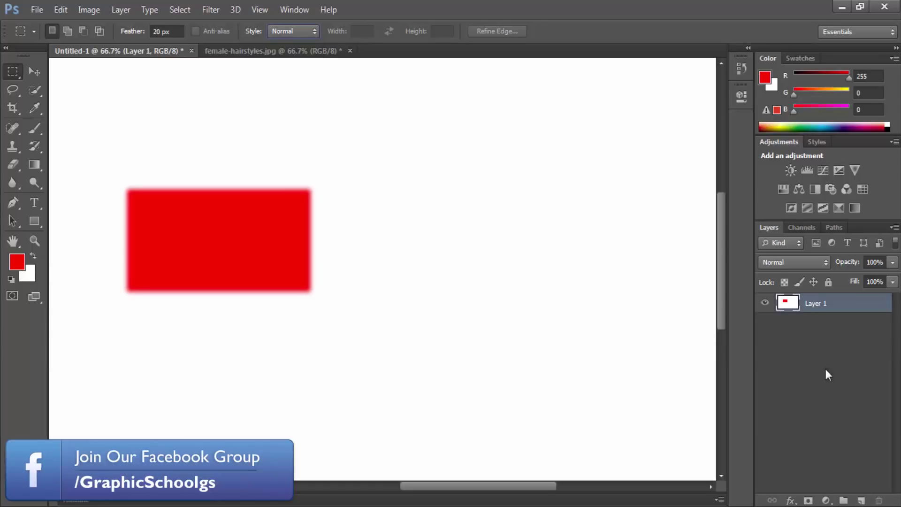
{"action": "left_click", "coordinate": [862, 500]}
{"action": "left_click", "coordinate": [845, 322]}
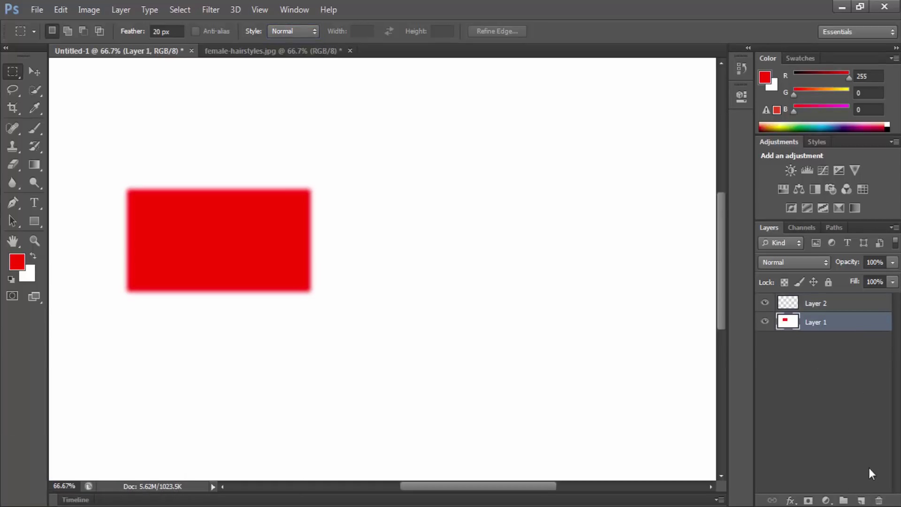
{"action": "left_click", "coordinate": [879, 501]}
{"action": "key", "text": "Return"}
{"action": "key", "text": "ctrl+BackSpace"}
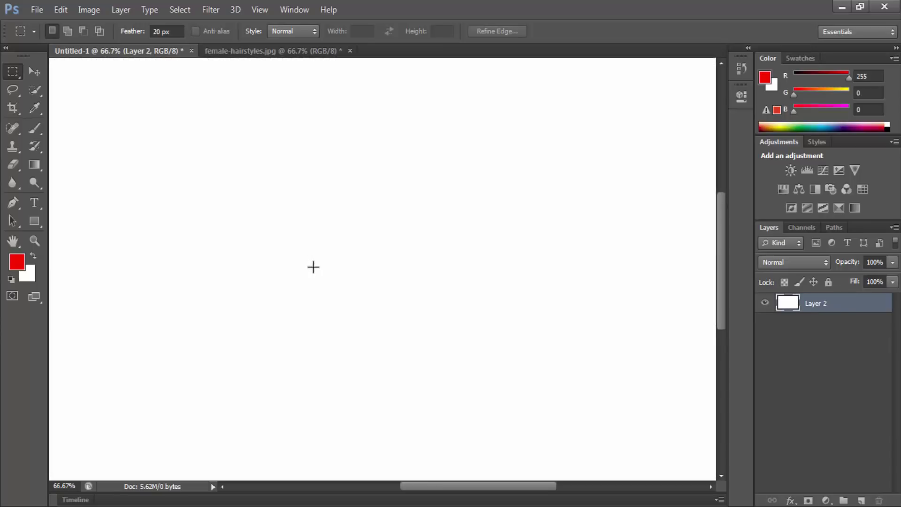
{"action": "key", "text": "ctrl+minus"}
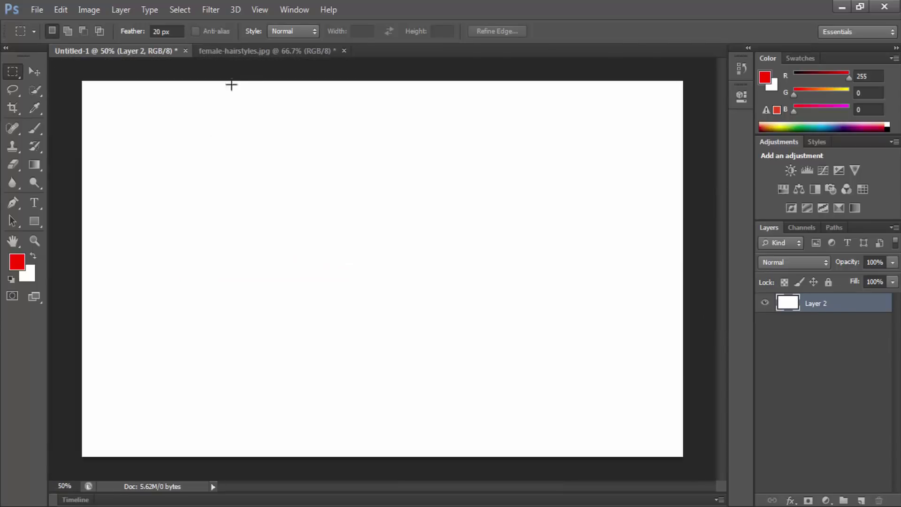
Set the marquee style to Fixed Ratio 1:1 and test square selections.
{"action": "left_click", "coordinate": [292, 31]}
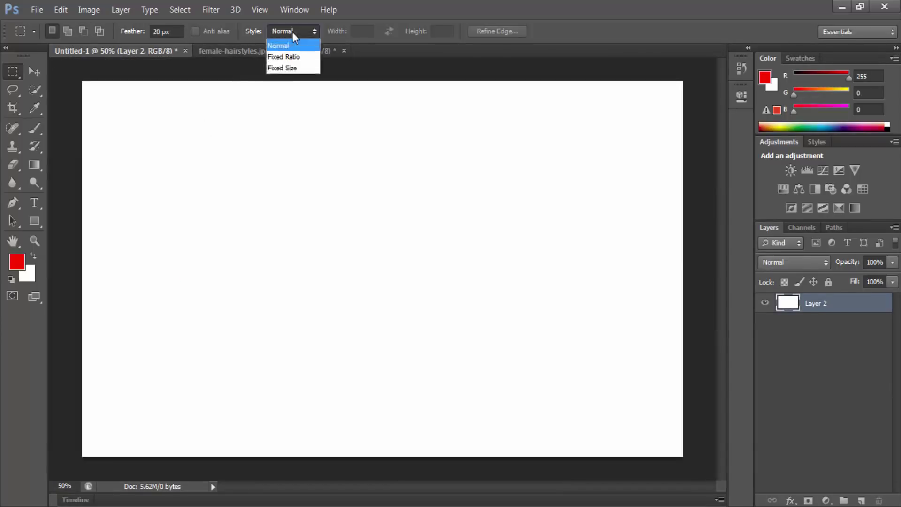
{"action": "left_click", "coordinate": [289, 62]}
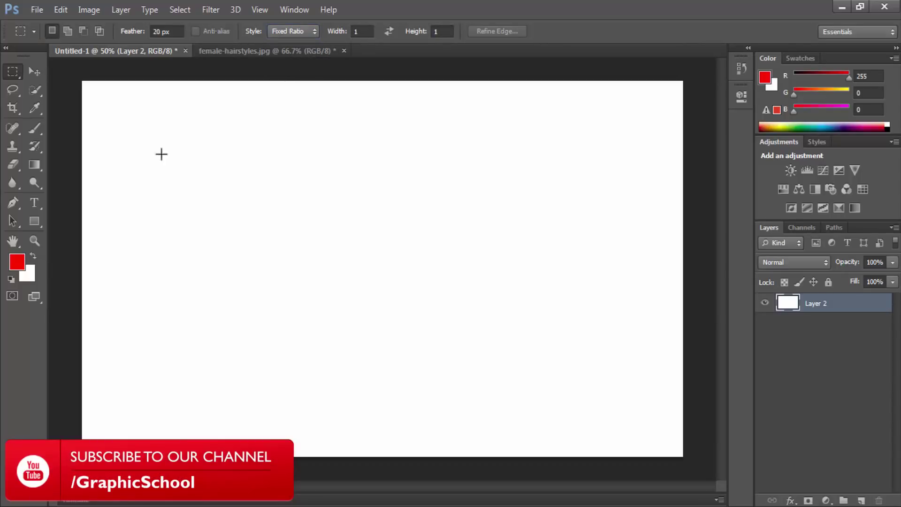
{"action": "left_click_drag", "start_coordinate": [147, 132], "coordinate": [396, 230]}
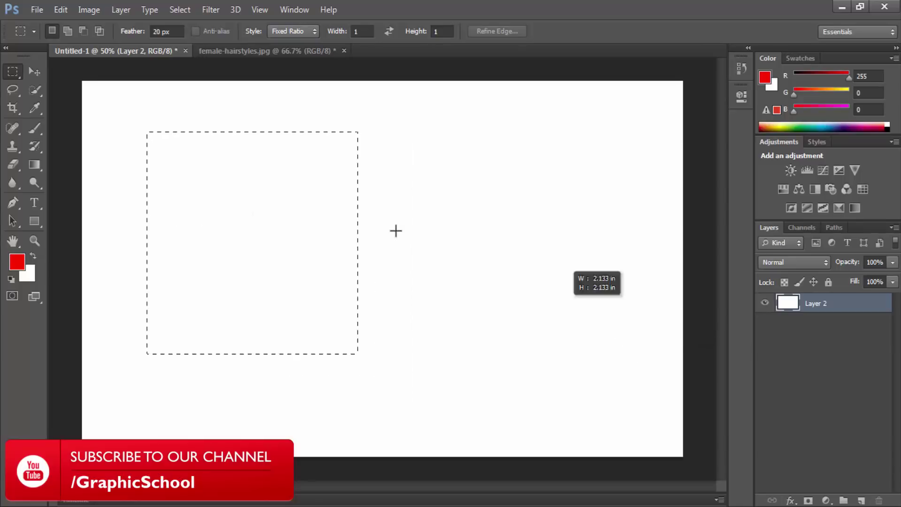
{"action": "left_click_drag", "start_coordinate": [396, 231], "coordinate": [567, 295]}
{"action": "left_click", "coordinate": [258, 193]}
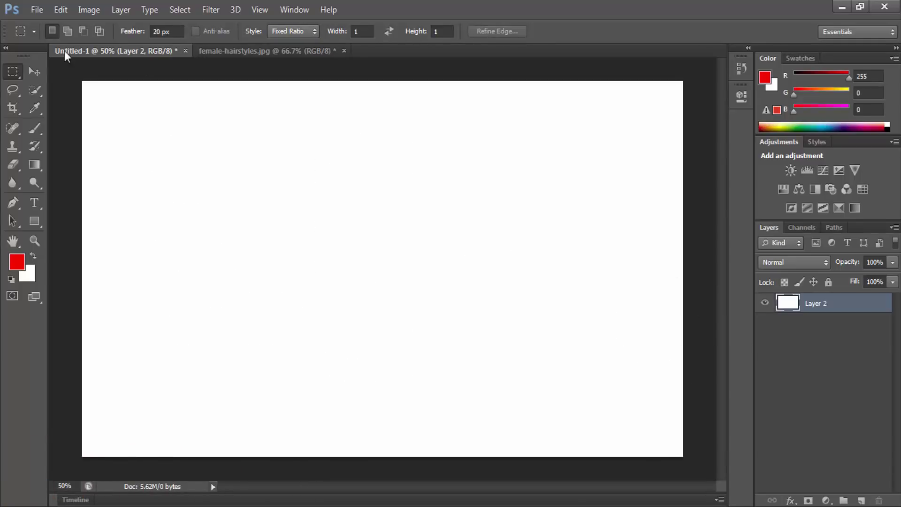
Set Feather to 0 px and draw test square selections.
{"action": "left_click", "coordinate": [171, 31]}
{"action": "type", "text": "0"}
{"action": "key", "text": "Return"}
{"action": "left_click_drag", "start_coordinate": [133, 314], "coordinate": [322, 378]}
{"action": "mouse_move", "coordinate": [141, 96]}
{"action": "left_mouse_down"}
{"action": "mouse_move", "coordinate": [371, 209]}
{"action": "mouse_move", "coordinate": [764, 370]}
{"action": "mouse_move", "coordinate": [666, 312]}
{"action": "mouse_move", "coordinate": [614, 352]}
{"action": "mouse_move", "coordinate": [616, 315]}
{"action": "mouse_move", "coordinate": [441, 268]}
{"action": "left_mouse_up"}
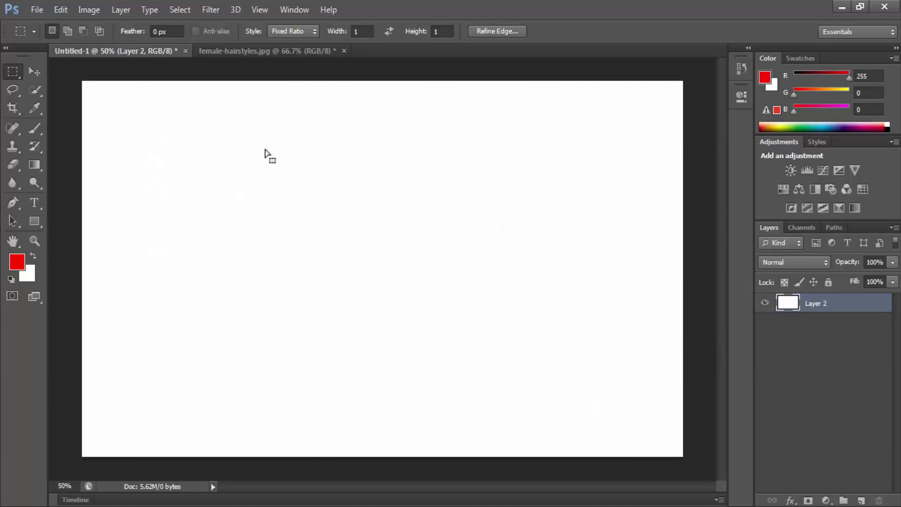
Set the marquee style to Fixed Size 64×64 px and place a square selection.
{"action": "left_click", "coordinate": [271, 141]}
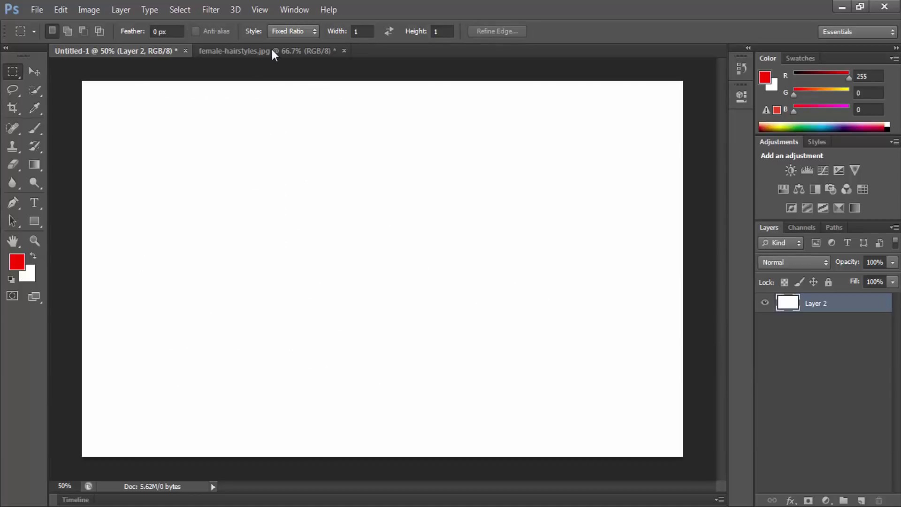
{"action": "left_click", "coordinate": [286, 28]}
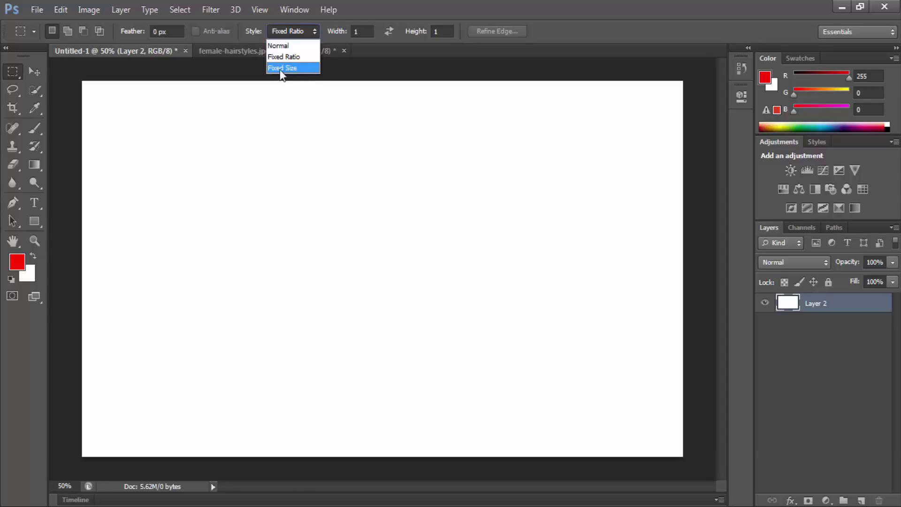
{"action": "left_click", "coordinate": [282, 68]}
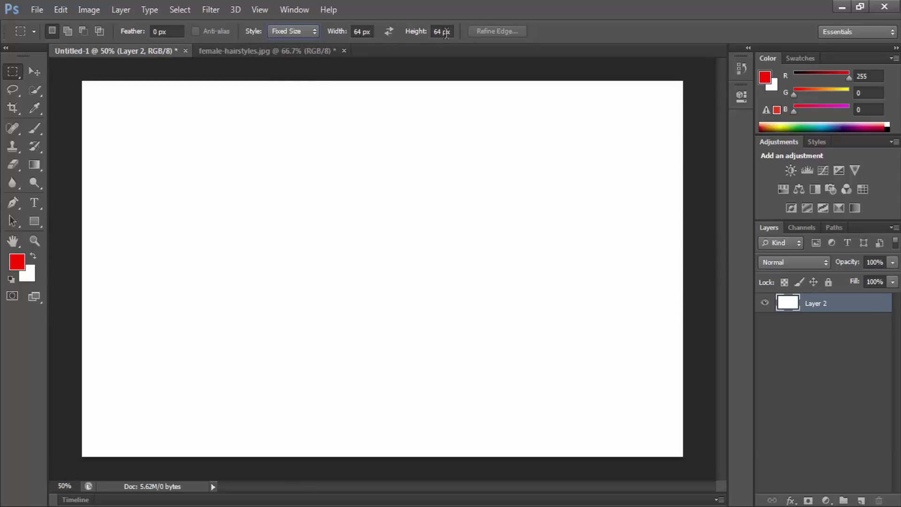
{"action": "left_click_drag", "start_coordinate": [189, 149], "coordinate": [310, 244]}
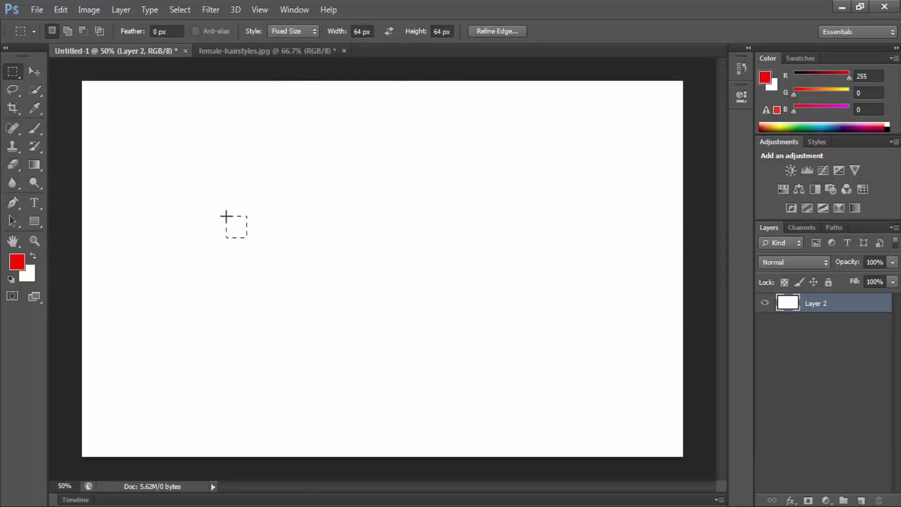
{"action": "left_click_drag", "start_coordinate": [155, 158], "coordinate": [161, 164]}
{"action": "left_click", "coordinate": [238, 165]}
Fill a 64 px red square near the top left.
{"action": "left_click", "coordinate": [163, 139]}
{"action": "left_click", "coordinate": [122, 107]}
{"action": "left_click", "coordinate": [96, 85]}
{"action": "left_click", "coordinate": [205, 127]}
{"action": "left_click", "coordinate": [121, 123]}
{"action": "key", "text": "alt+BackSpace"}
{"action": "key", "text": "ctrl+d"}
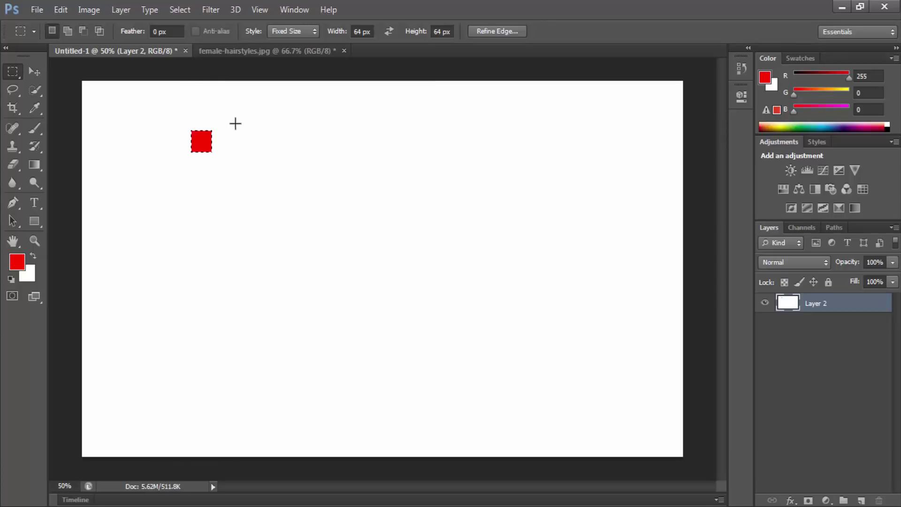
Scatter more 64 px red squares across the canvas, including at left and top right.
{"action": "left_click", "coordinate": [221, 141], "text": "ctrl"}
{"action": "left_click", "coordinate": [225, 123]}
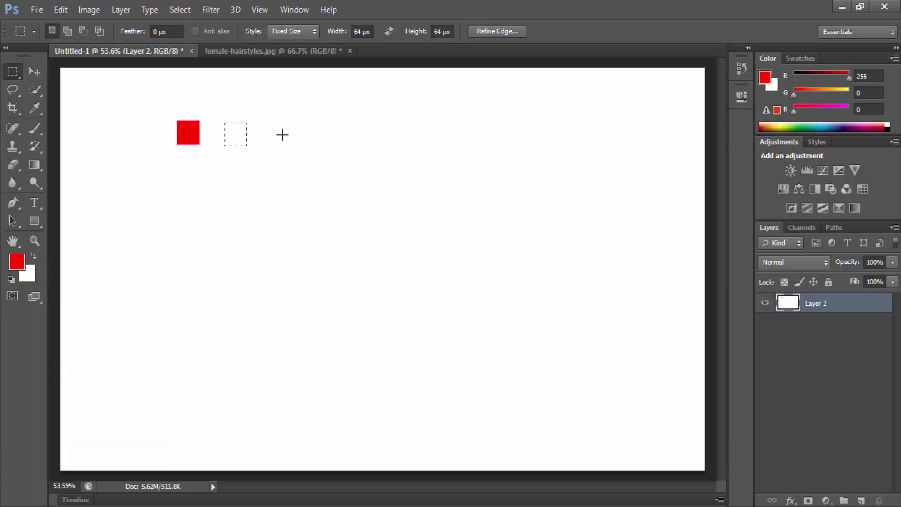
{"action": "key", "text": "alt+BackSpace"}
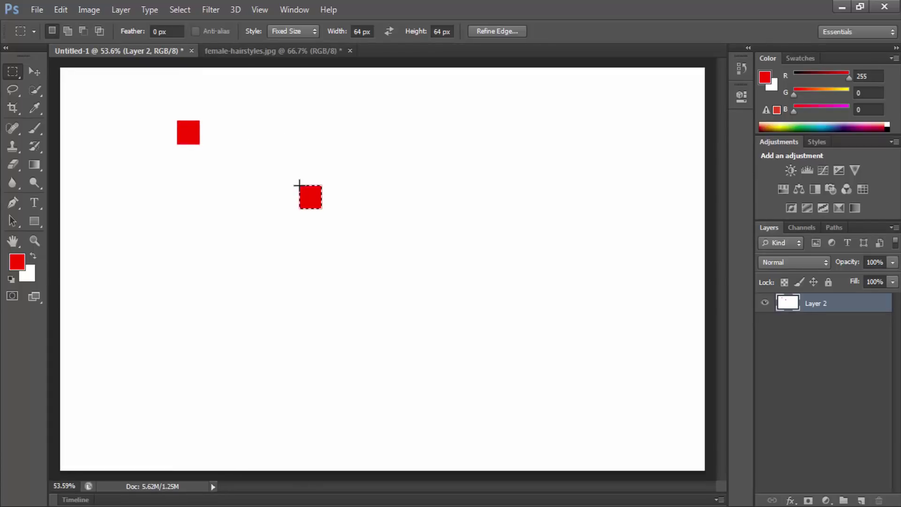
{"action": "key", "text": "alt+BackSpace"}
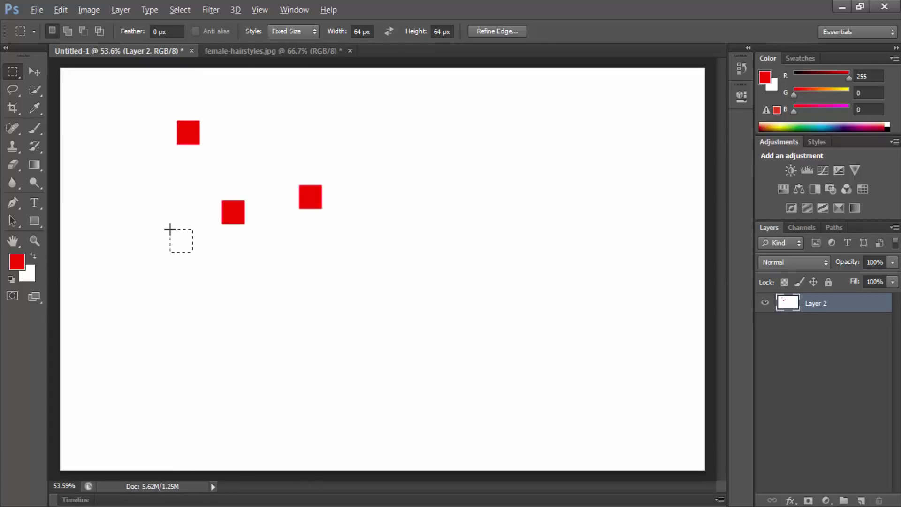
{"action": "key", "text": "alt+BackSpace"}
{"action": "left_click", "coordinate": [145, 190]}
{"action": "key", "text": "alt+BackSpace"}
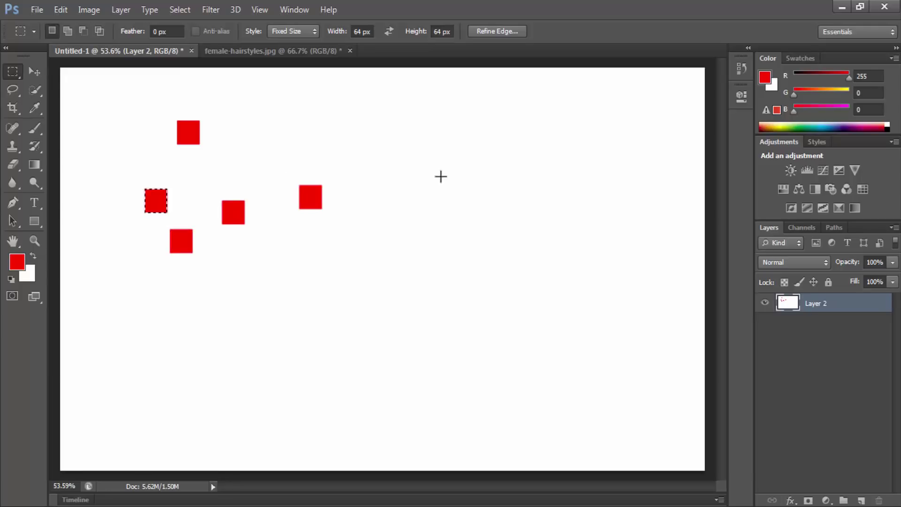
{"action": "left_click", "coordinate": [472, 144]}
{"action": "key", "text": "alt+BackSpace"}
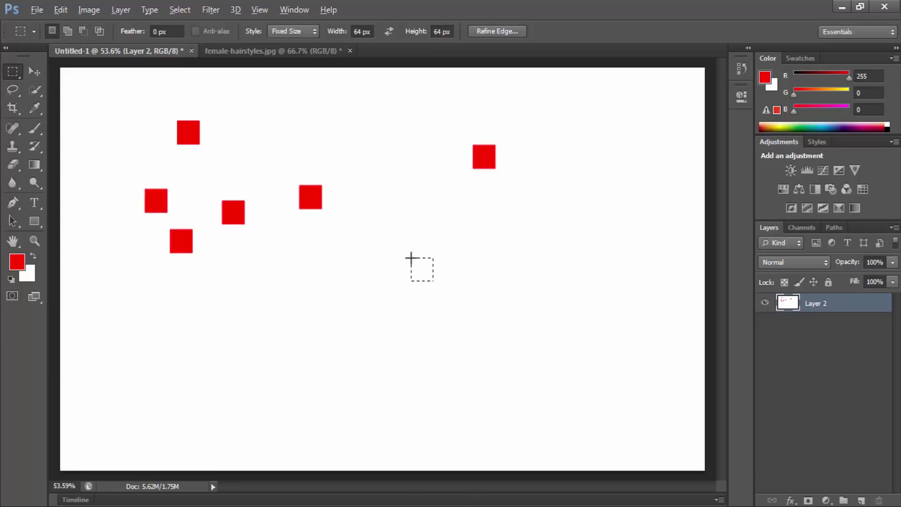
{"action": "key", "text": "alt+BackSpace"}
Change the fixed-size Width and Height to 100 px.
{"action": "left_click", "coordinate": [362, 31]}
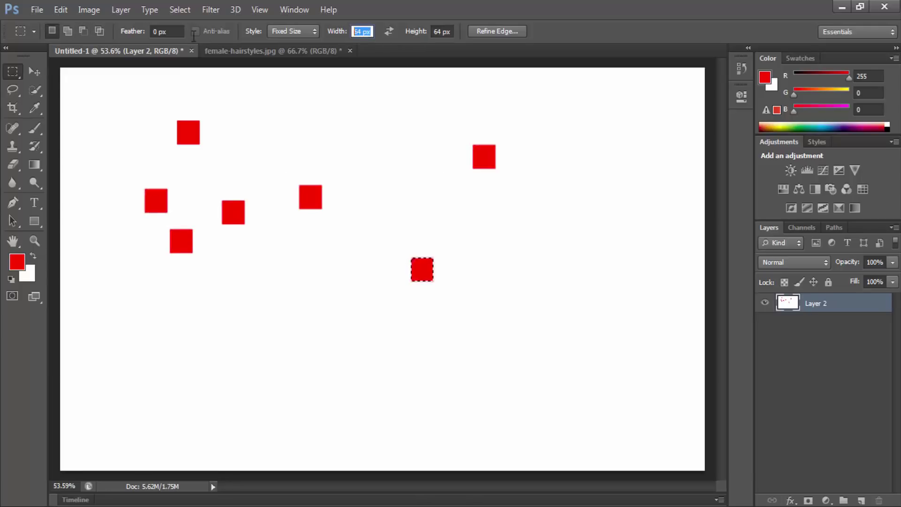
{"action": "type", "text": "100"}
{"action": "key", "text": "Return"}
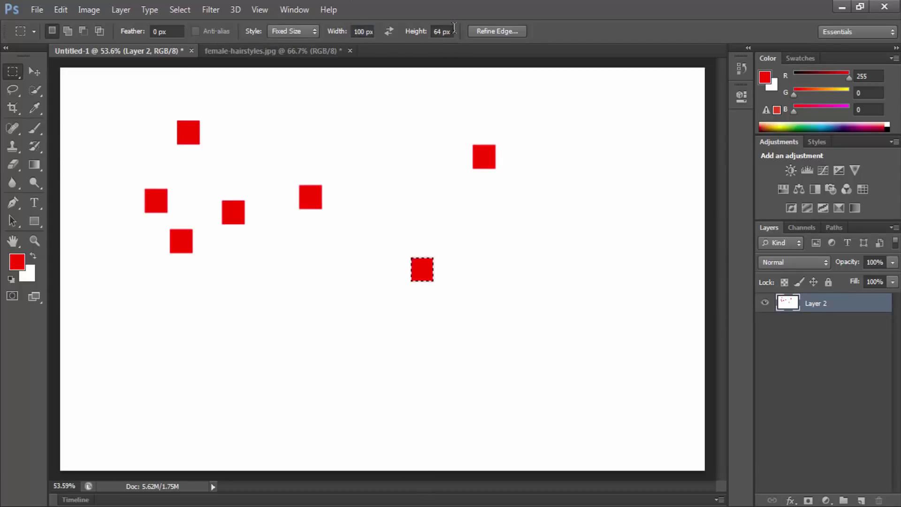
{"action": "left_click", "coordinate": [444, 32]}
{"action": "left_click", "coordinate": [442, 35]}
{"action": "type", "text": "100"}
Add three 100 px red squares: two low on the canvas, one near the centre.
{"action": "left_click", "coordinate": [245, 303]}
{"action": "key", "text": "alt+BackSpace"}
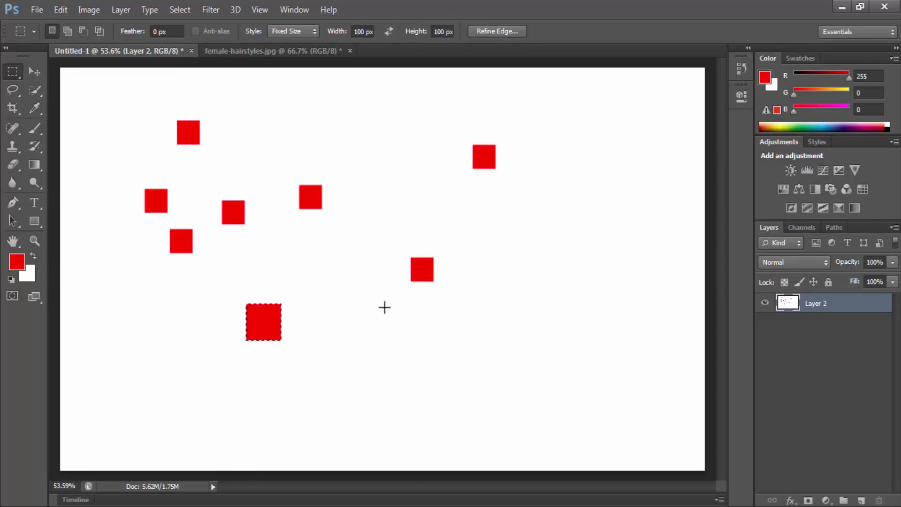
{"action": "left_click", "coordinate": [385, 307]}
{"action": "key", "text": "alt+BackSpace"}
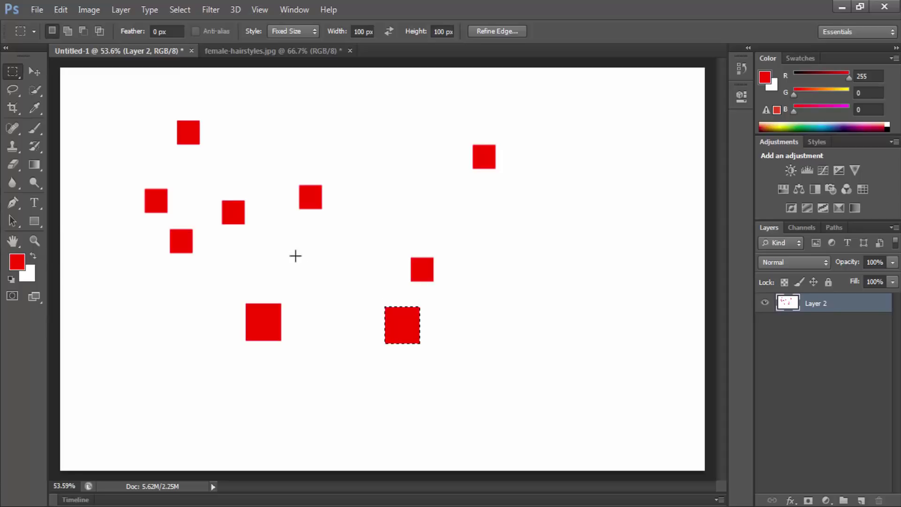
{"action": "left_click", "coordinate": [287, 237]}
{"action": "key", "text": "alt+BackSpace"}
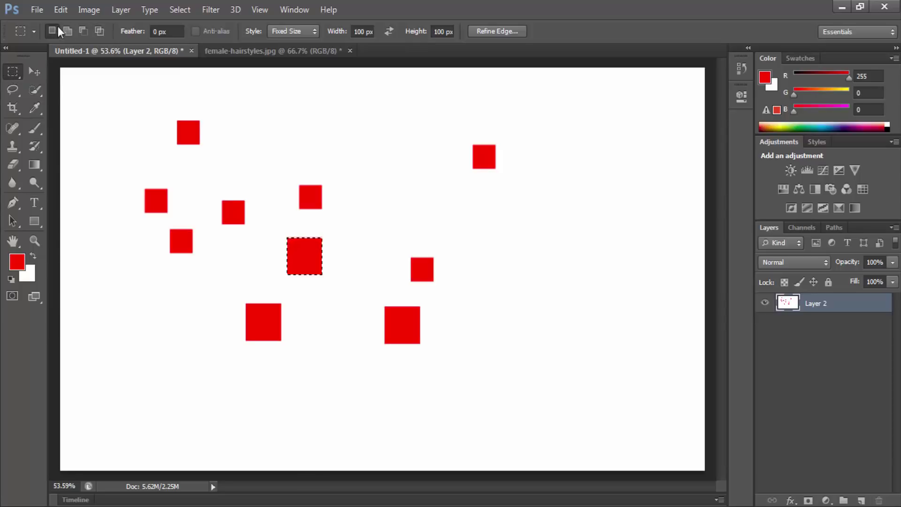
Fill a 100 px red square near the top and add a new Layer 3.
{"action": "left_click", "coordinate": [343, 80]}
{"action": "key", "text": "alt+BackSpace"}
{"action": "left_click", "coordinate": [861, 501]}
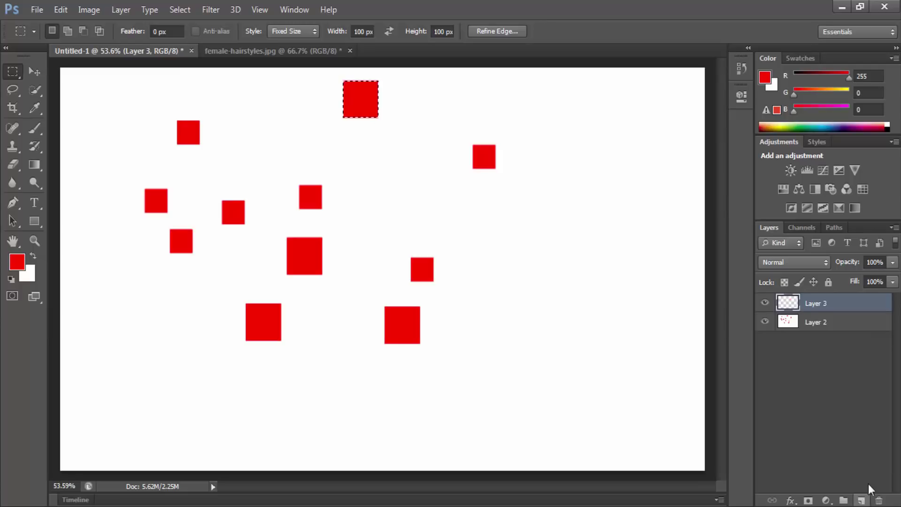
{"action": "left_click", "coordinate": [589, 312]}
{"action": "key", "text": "ctrl+d"}
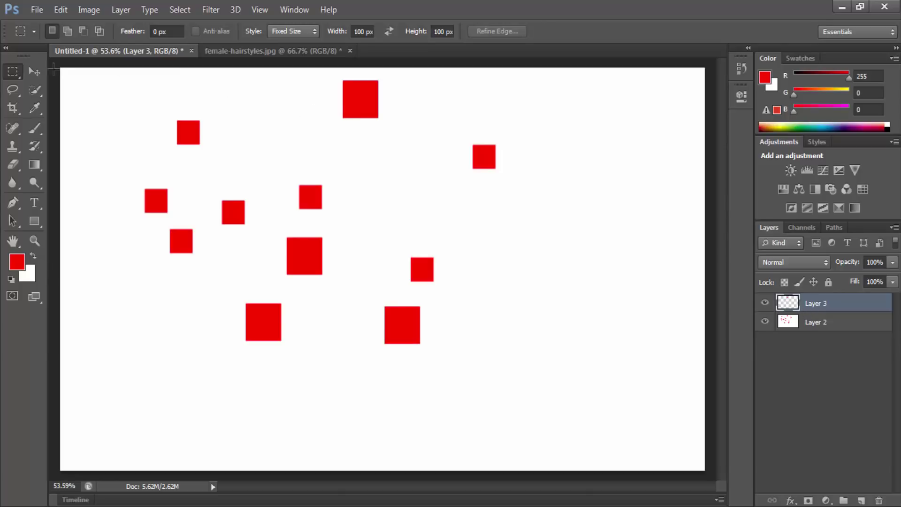
{"action": "key", "text": "v"}
Copy a red square to the right and fill another 100 px red square in the lower right.
{"action": "left_click_drag", "start_coordinate": [410, 87], "coordinate": [598, 247]}
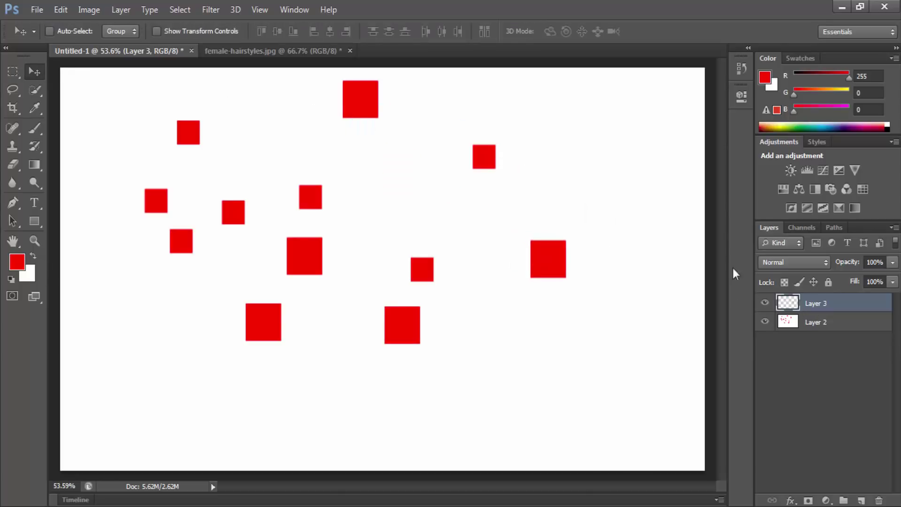
{"action": "left_click", "coordinate": [14, 71]}
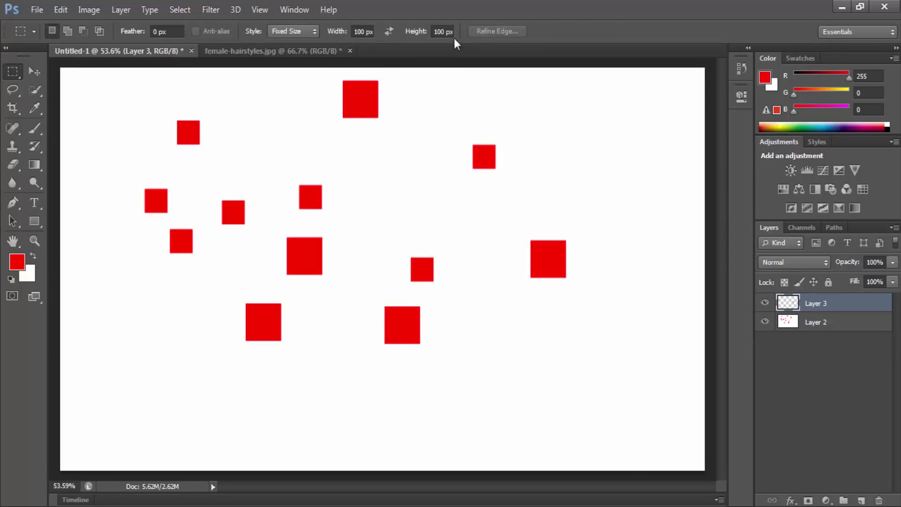
{"action": "left_click", "coordinate": [514, 296]}
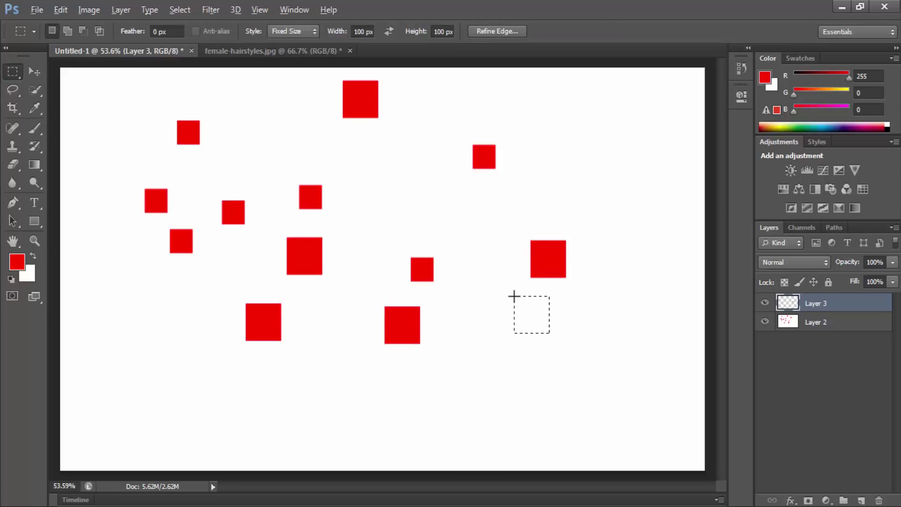
{"action": "key", "text": "alt+BackSpace"}
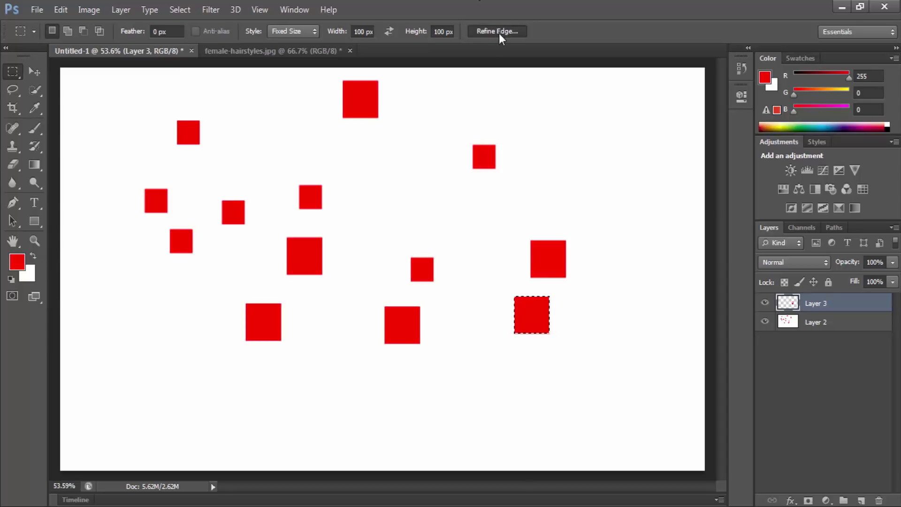
{"action": "left_click", "coordinate": [499, 33]}
{"action": "left_click_drag", "start_coordinate": [454, 59], "coordinate": [770, 58]}
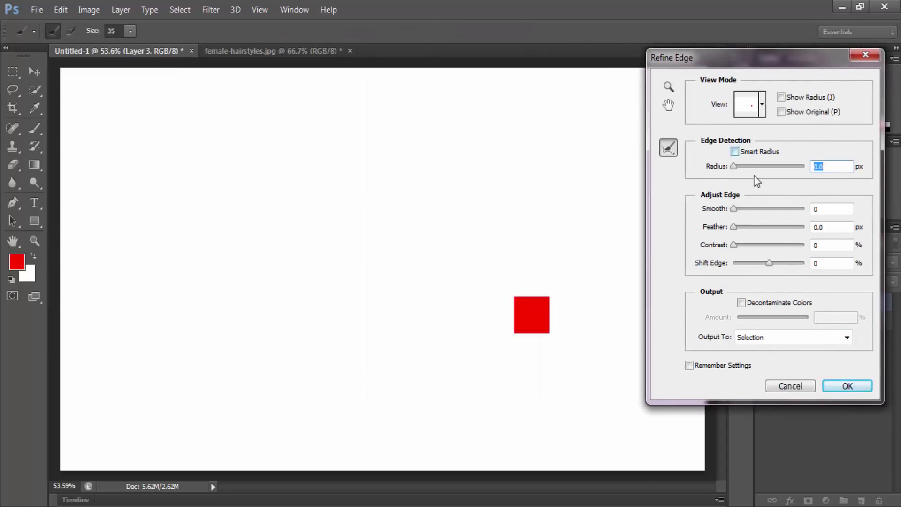
{"action": "left_click", "coordinate": [745, 209]}
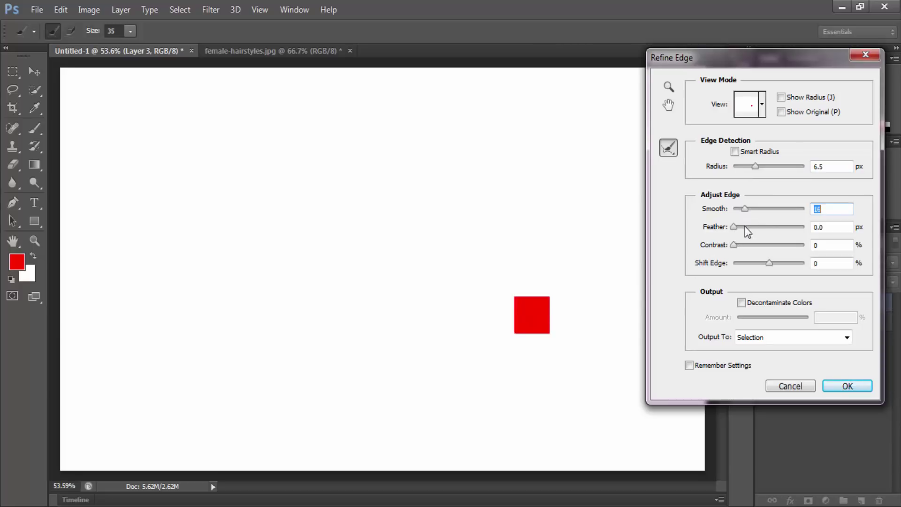
{"action": "left_click", "coordinate": [748, 226]}
{"action": "left_click", "coordinate": [787, 208]}
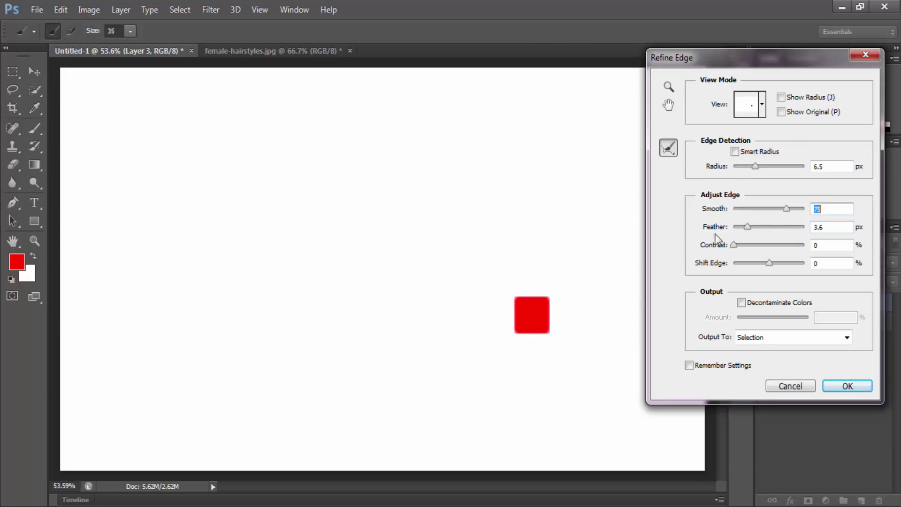
{"action": "mouse_move", "coordinate": [749, 230]}
{"action": "left_mouse_down"}
{"action": "mouse_move", "coordinate": [776, 229]}
{"action": "mouse_move", "coordinate": [750, 229]}
{"action": "mouse_move", "coordinate": [764, 227]}
{"action": "mouse_move", "coordinate": [757, 246]}
{"action": "mouse_move", "coordinate": [802, 244]}
{"action": "mouse_move", "coordinate": [796, 261]}
{"action": "mouse_move", "coordinate": [746, 271]}
{"action": "mouse_move", "coordinate": [785, 260]}
{"action": "left_mouse_up"}
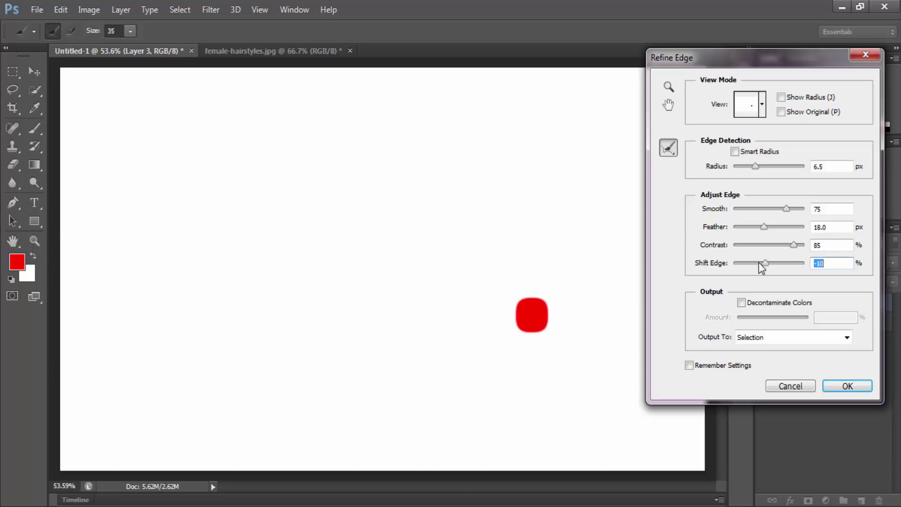
{"action": "left_click", "coordinate": [786, 303]}
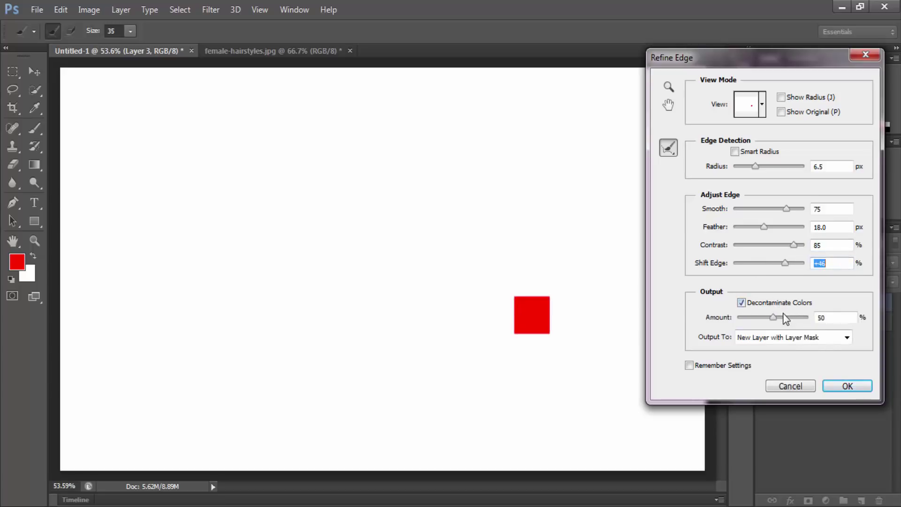
{"action": "left_click", "coordinate": [759, 302]}
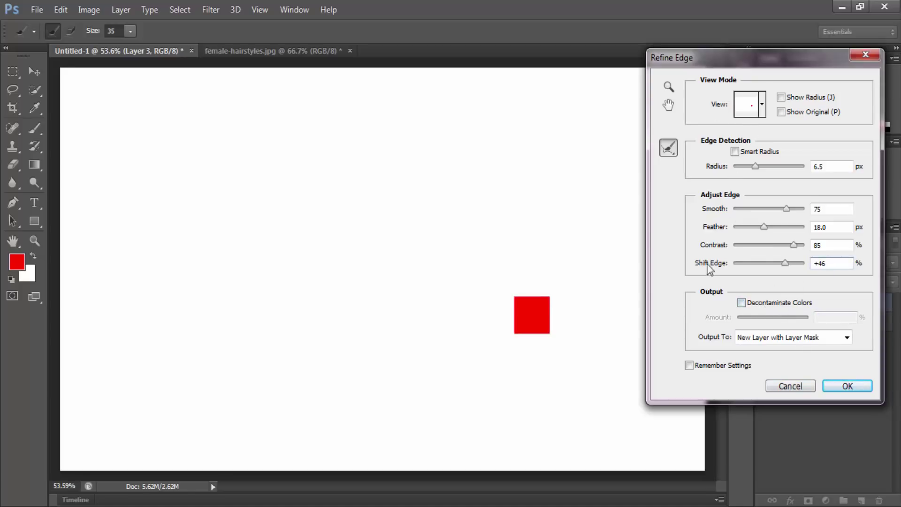
{"action": "left_click", "coordinate": [785, 387]}
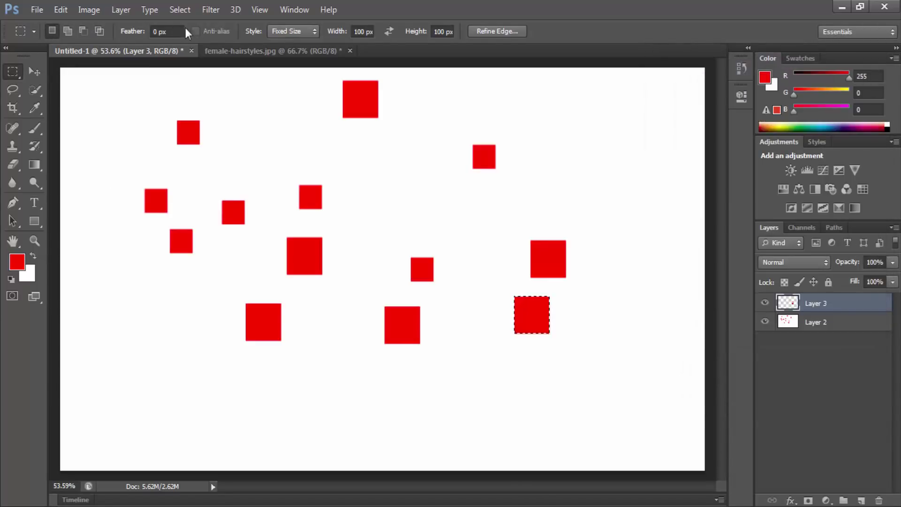
Clear the selection's feather amount and delete Layer 2.
{"action": "left_click", "coordinate": [88, 32]}
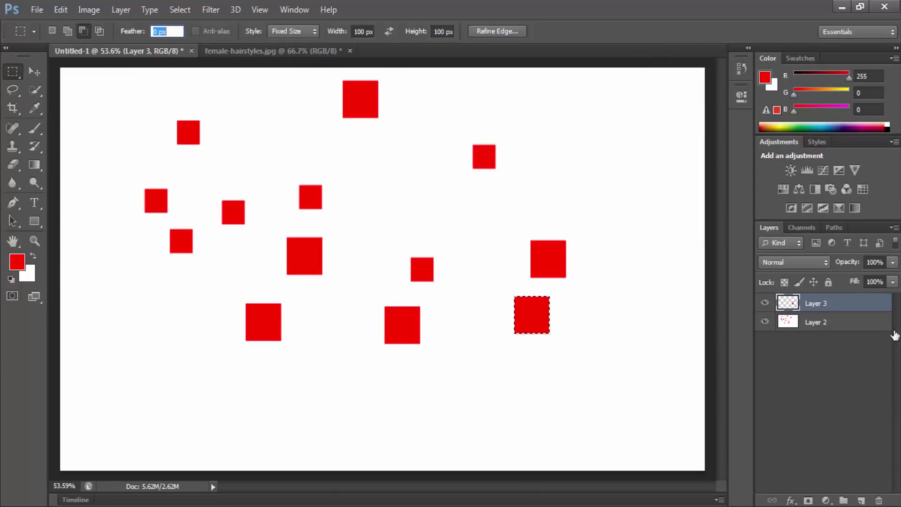
{"action": "key", "text": "Delete"}
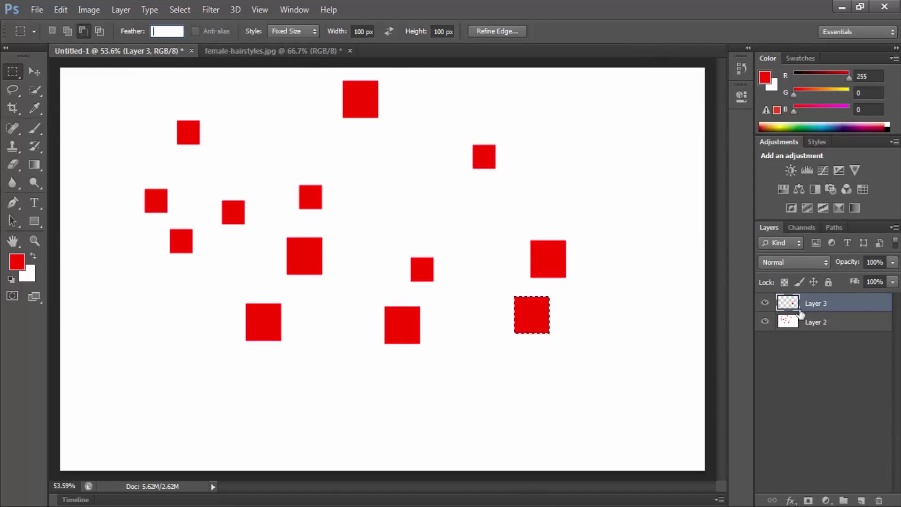
{"action": "left_click", "coordinate": [805, 323]}
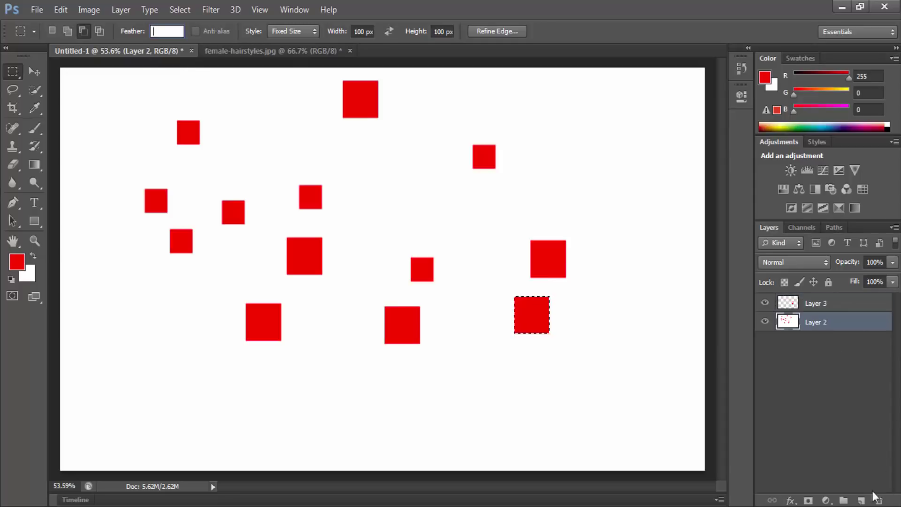
{"action": "left_click_drag", "start_coordinate": [813, 324], "coordinate": [879, 500]}
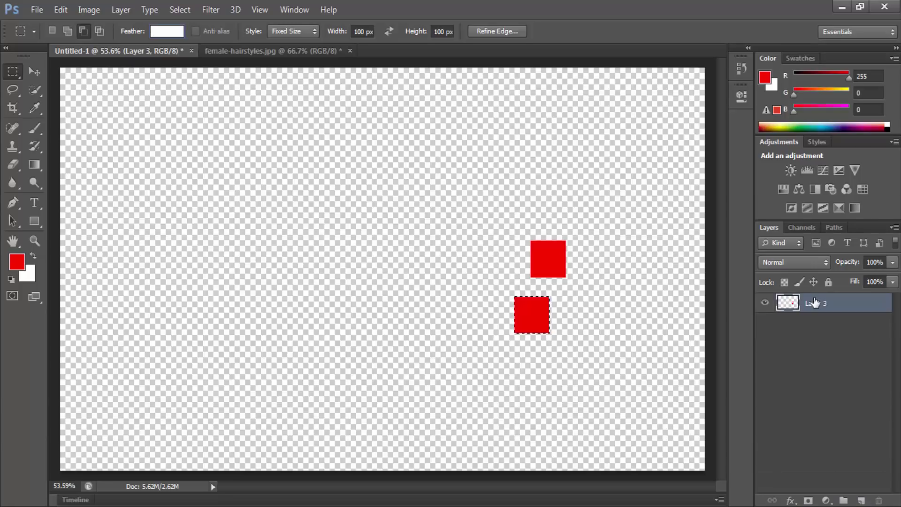
{"action": "mouse_move", "coordinate": [816, 303]}
{"action": "left_mouse_down"}
{"action": "mouse_move", "coordinate": [892, 497]}
{"action": "mouse_move", "coordinate": [818, 340]}
{"action": "left_mouse_up"}
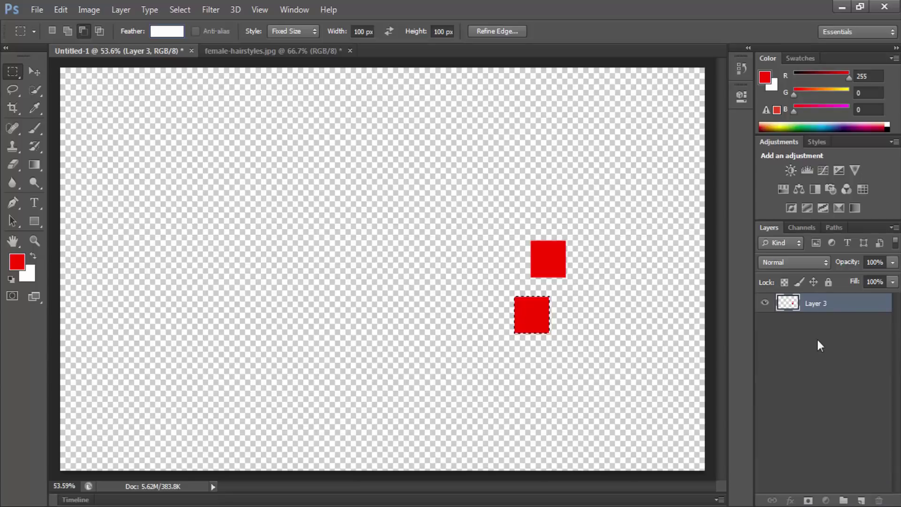
Add Layer 4, delete Layer 3, fill Layer 4 white, and zoom out to 50%.
{"action": "left_click", "coordinate": [863, 500]}
{"action": "key", "text": "Return"}
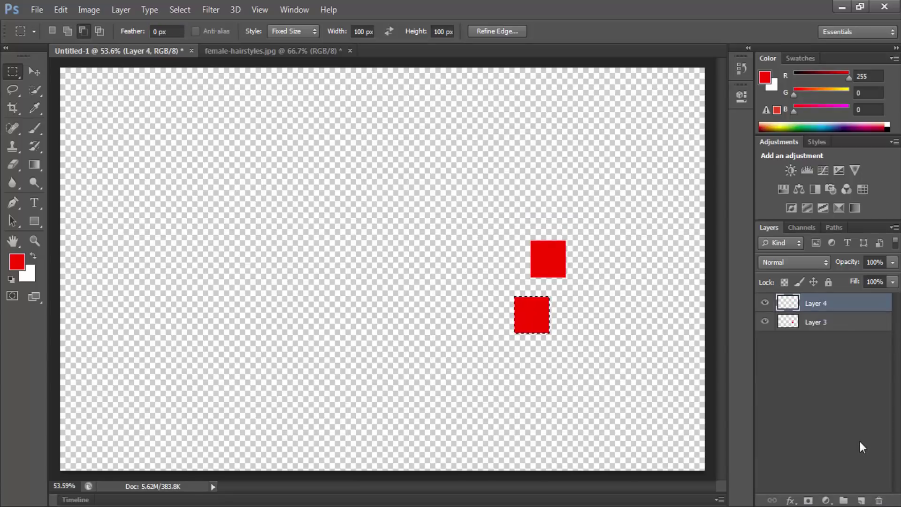
{"action": "key", "text": "ctrl+d"}
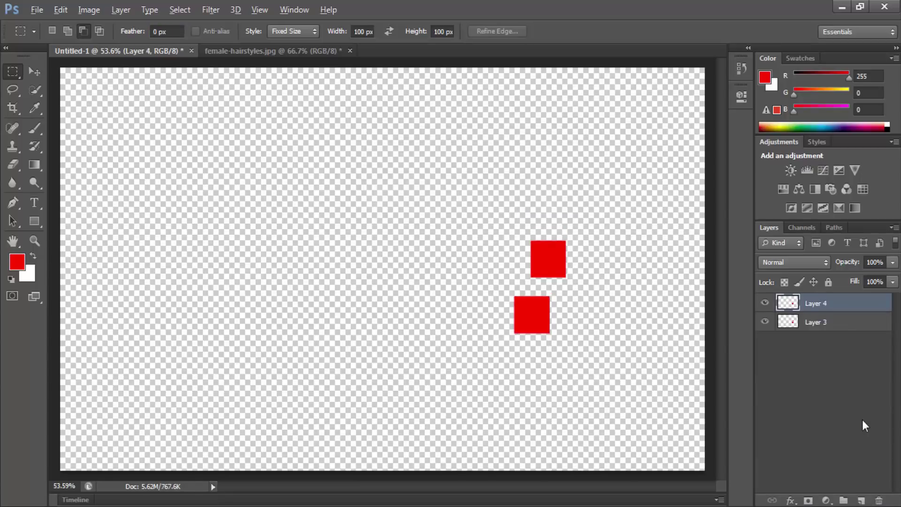
{"action": "key", "text": "alt+BackSpace"}
{"action": "left_click_drag", "start_coordinate": [816, 322], "coordinate": [879, 500]}
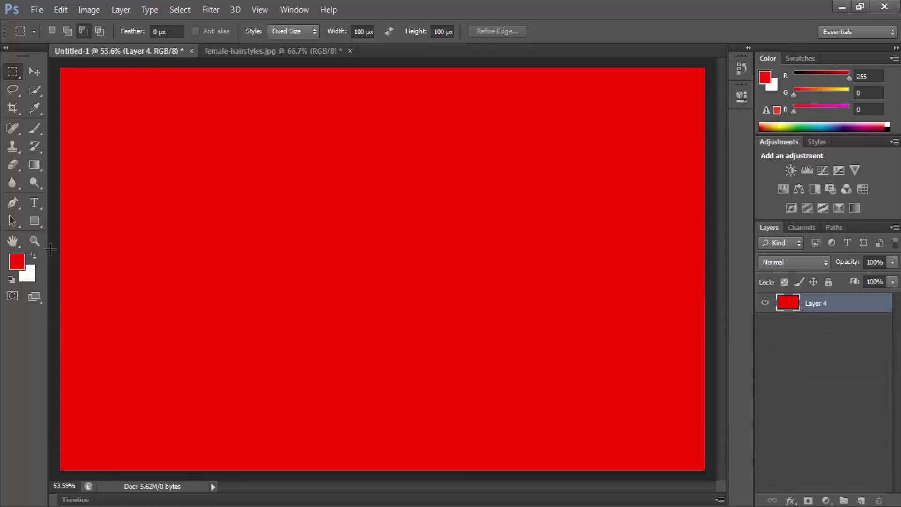
{"action": "key", "text": "ctrl+BackSpace"}
{"action": "key", "text": "ctrl+minus"}
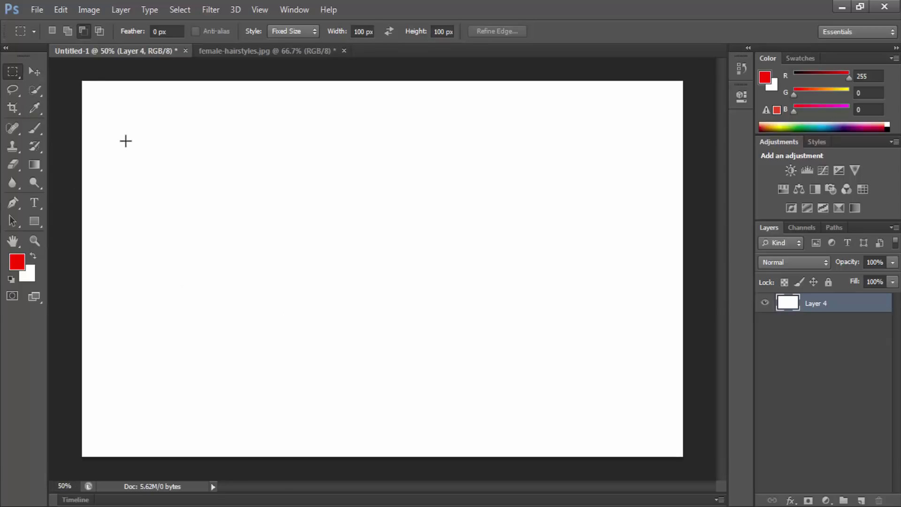
Fill a 100 px red square on a new layer named 1.
{"action": "left_click", "coordinate": [16, 69]}
{"action": "left_click", "coordinate": [177, 137]}
{"action": "left_click", "coordinate": [316, 261]}
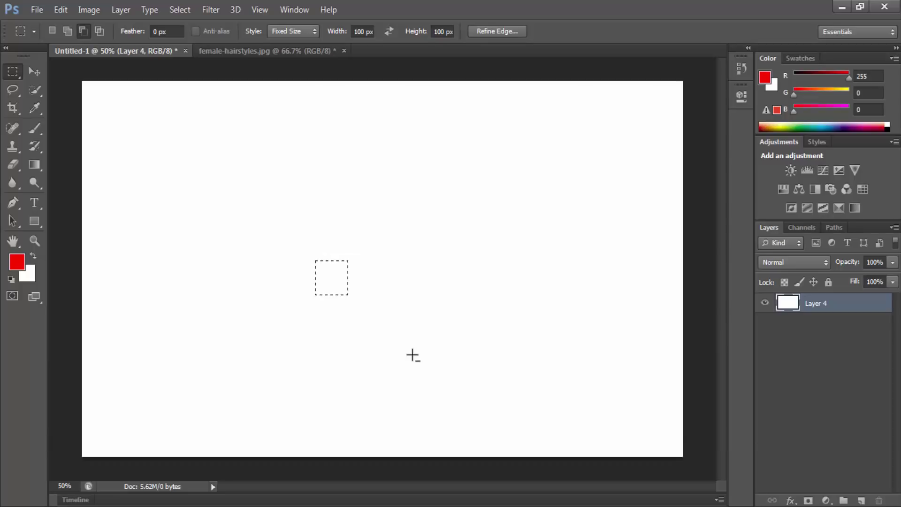
{"action": "key", "text": "alt+BackSpace"}
{"action": "key", "text": "Delete"}
{"action": "left_click", "coordinate": [52, 31]}
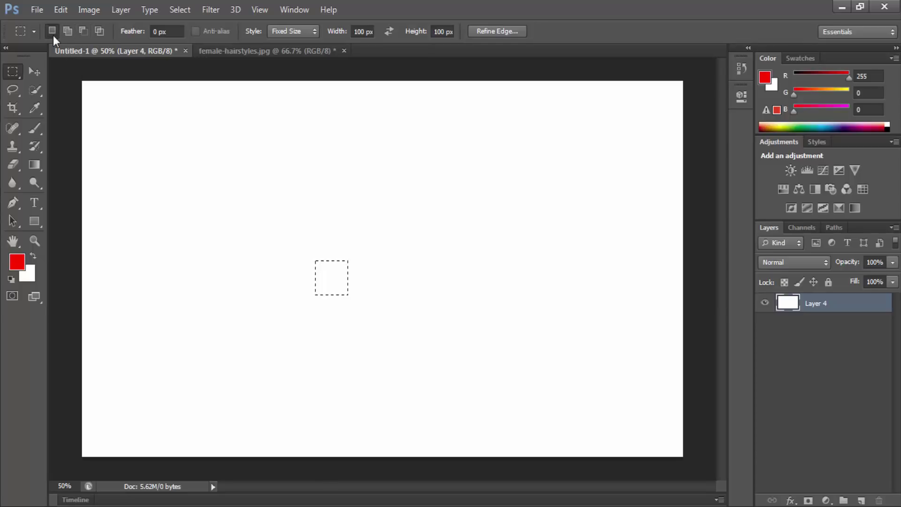
{"action": "left_click", "coordinate": [238, 177]}
{"action": "left_click", "coordinate": [862, 500]}
{"action": "key", "text": "alt+BackSpace"}
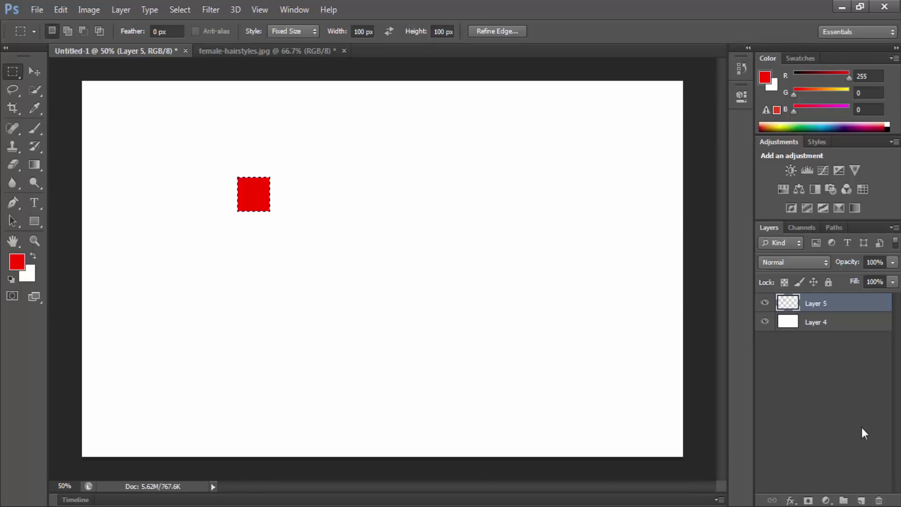
{"action": "double_click", "coordinate": [822, 303]}
{"action": "type", "text": "1"}
{"action": "key", "text": "Return"}
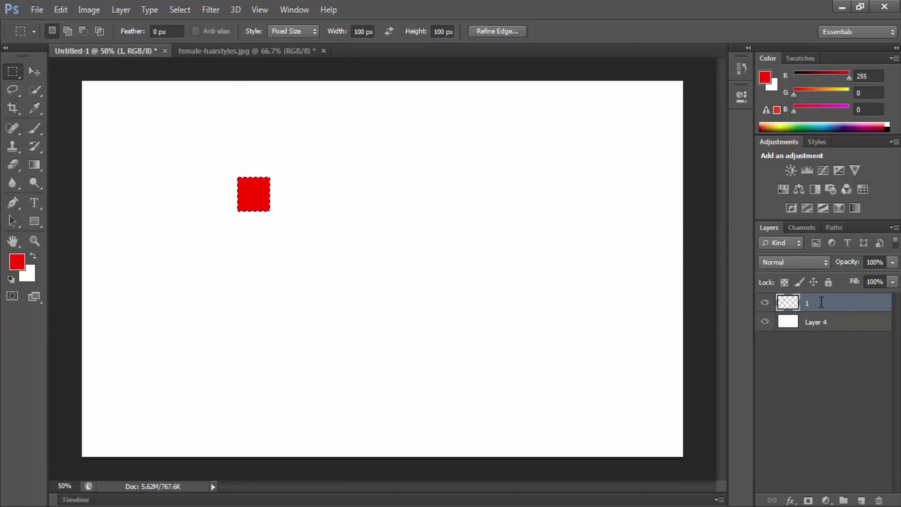
Add a pink (ff6262) square to the right on a new layer named 2.
{"action": "left_click", "coordinate": [379, 199]}
{"action": "left_click", "coordinate": [305, 181]}
{"action": "left_click", "coordinate": [17, 262]}
{"action": "left_click", "coordinate": [378, 125]}
{"action": "left_click", "coordinate": [615, 116]}
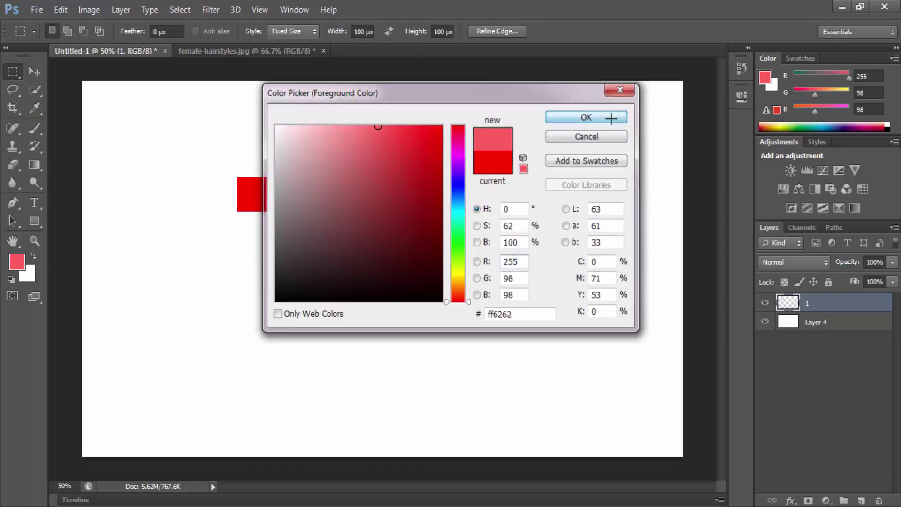
{"action": "left_click", "coordinate": [862, 500]}
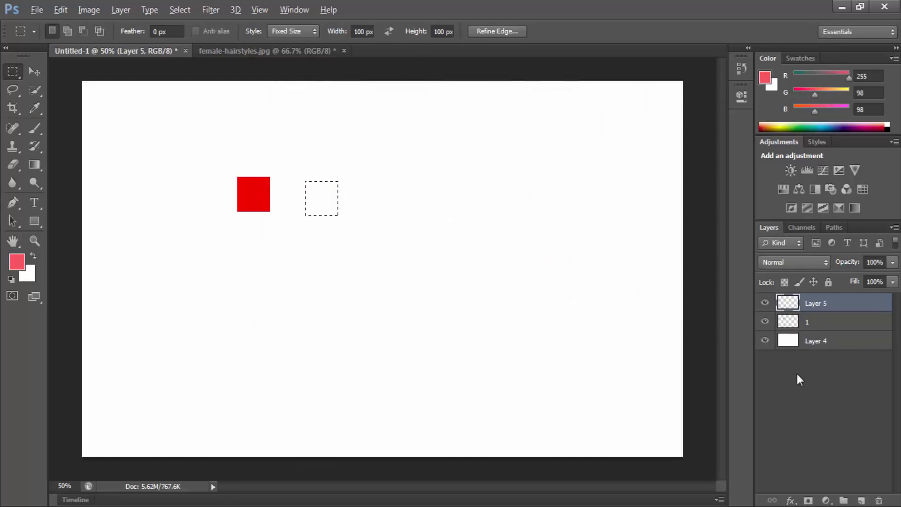
{"action": "key", "text": "alt+BackSpace"}
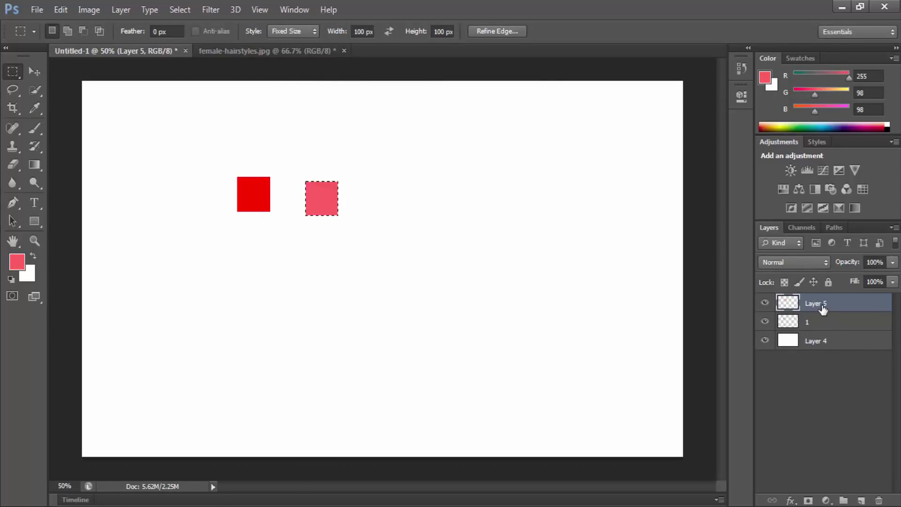
{"action": "double_click", "coordinate": [822, 304]}
{"action": "type", "text": "2"}
{"action": "key", "text": "Return"}
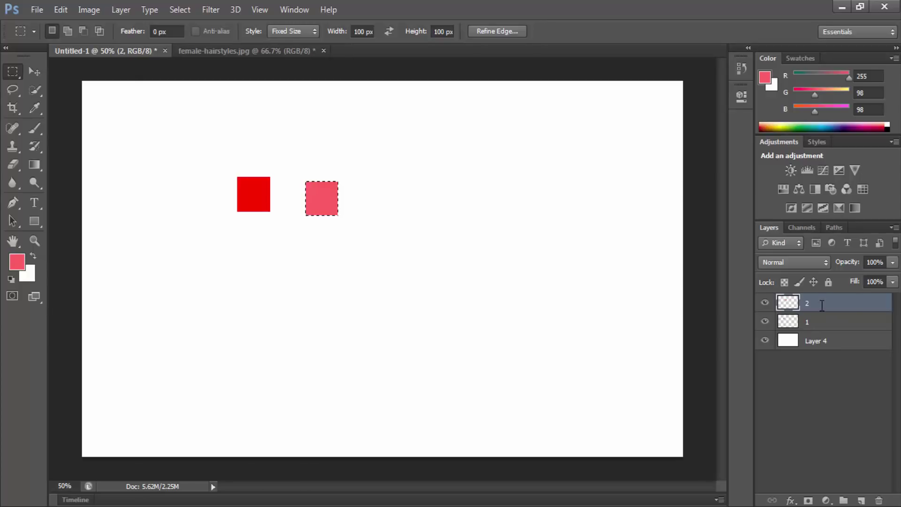
Add a dark red square right of the pink one on layer 3.
{"action": "left_click", "coordinate": [862, 500]}
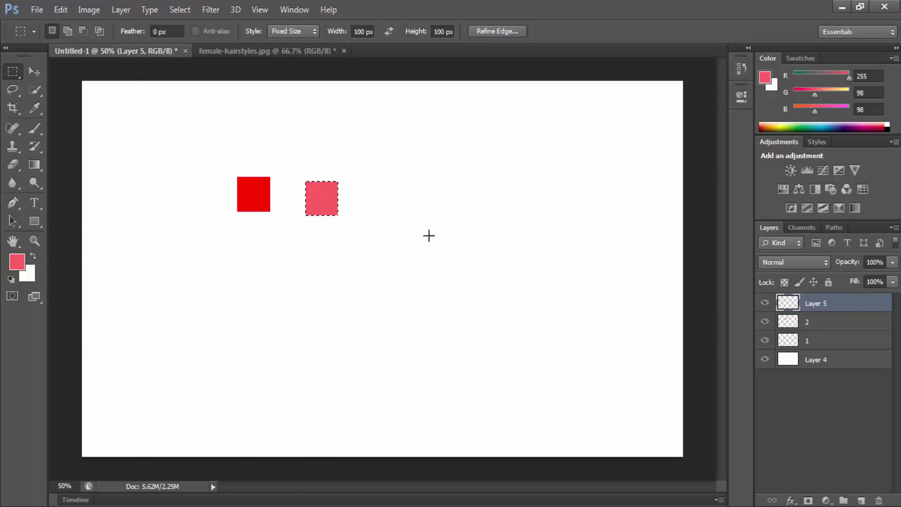
{"action": "left_click", "coordinate": [367, 185]}
{"action": "key", "text": "i"}
{"action": "left_click", "coordinate": [17, 262]}
{"action": "left_click", "coordinate": [426, 230]}
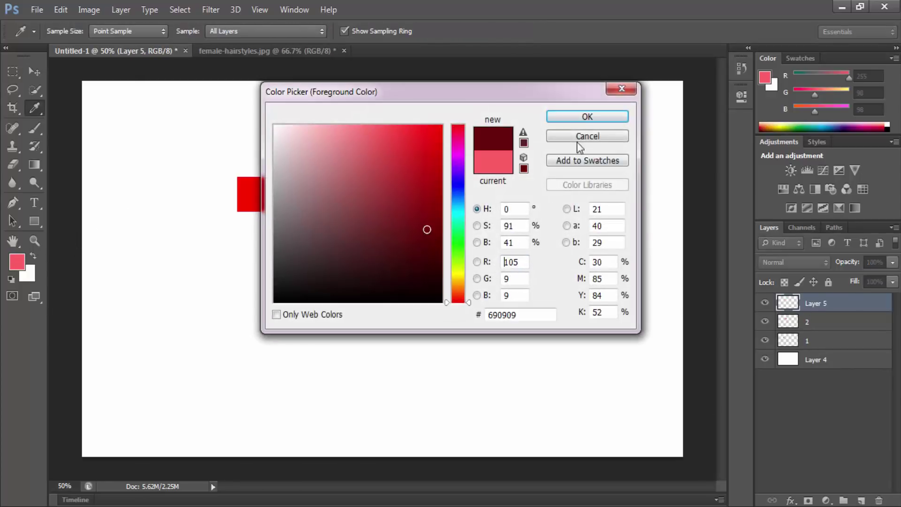
{"action": "left_click", "coordinate": [583, 115]}
{"action": "key", "text": "alt+BackSpace"}
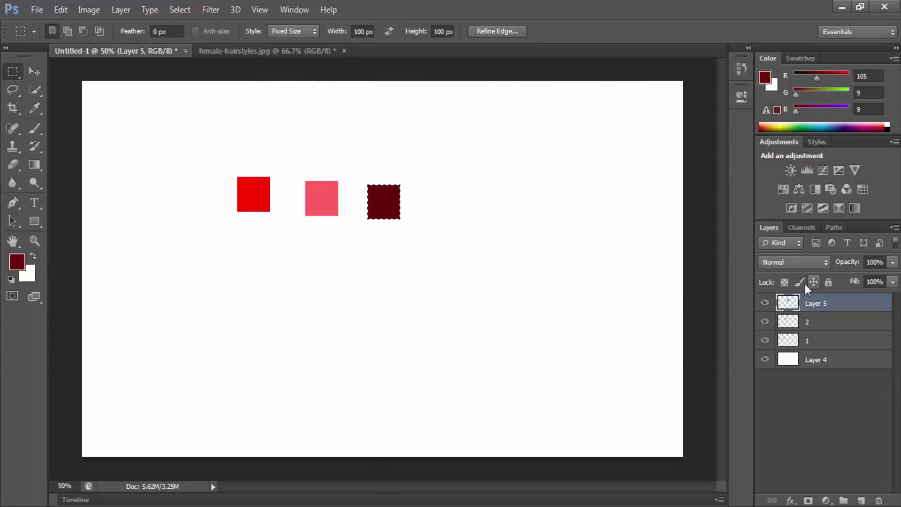
{"action": "double_click", "coordinate": [819, 304]}
{"action": "type", "text": "3"}
{"action": "key", "text": "Return"}
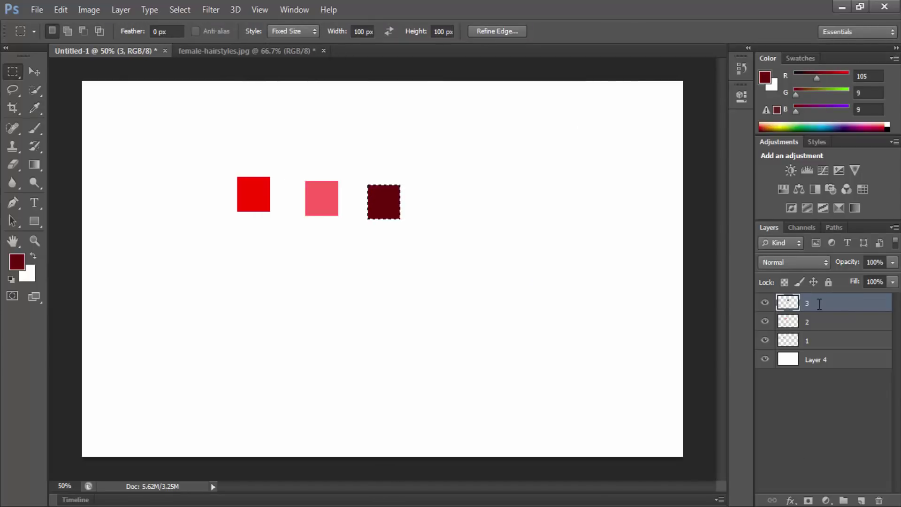
Add a purple square right of the dark red one on a new layer named 4.
{"action": "left_click", "coordinate": [438, 195]}
{"action": "left_click", "coordinate": [17, 262]}
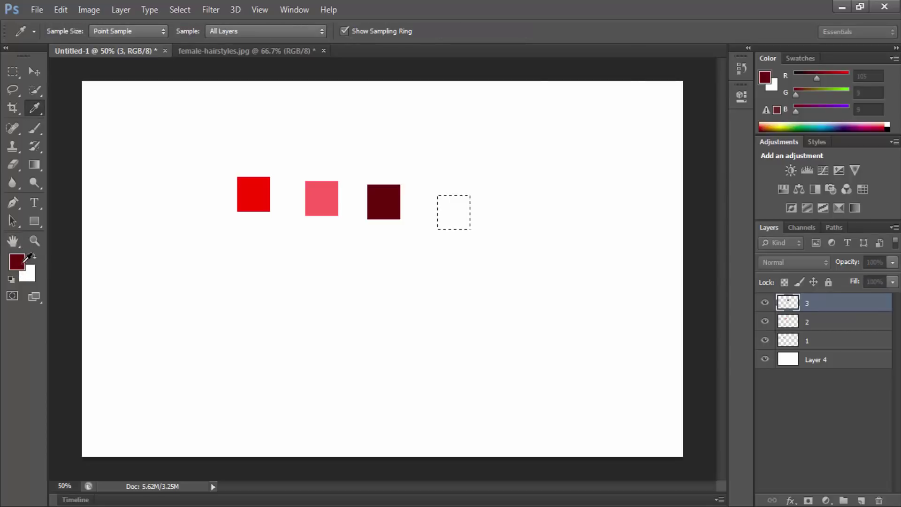
{"action": "left_click", "coordinate": [413, 141]}
{"action": "left_click", "coordinate": [441, 150]}
{"action": "left_click", "coordinate": [458, 172]}
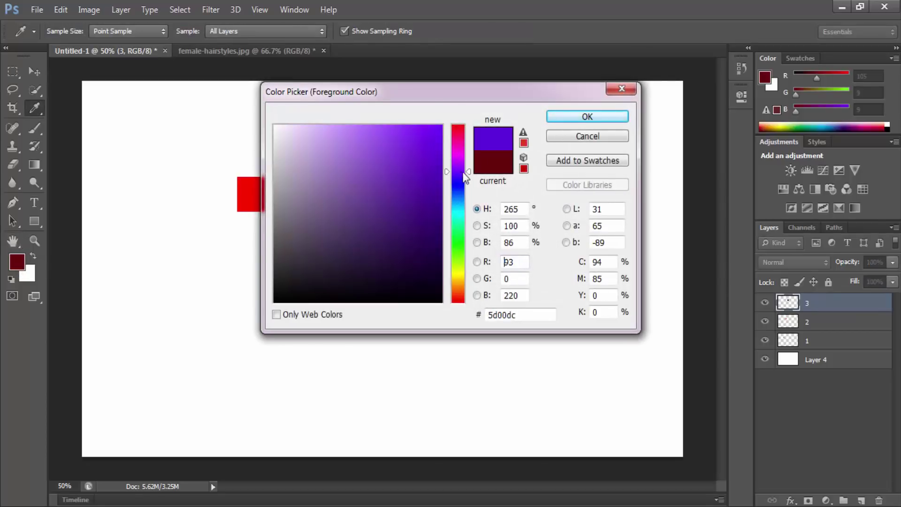
{"action": "left_click", "coordinate": [570, 117]}
{"action": "key", "text": "alt+BackSpace"}
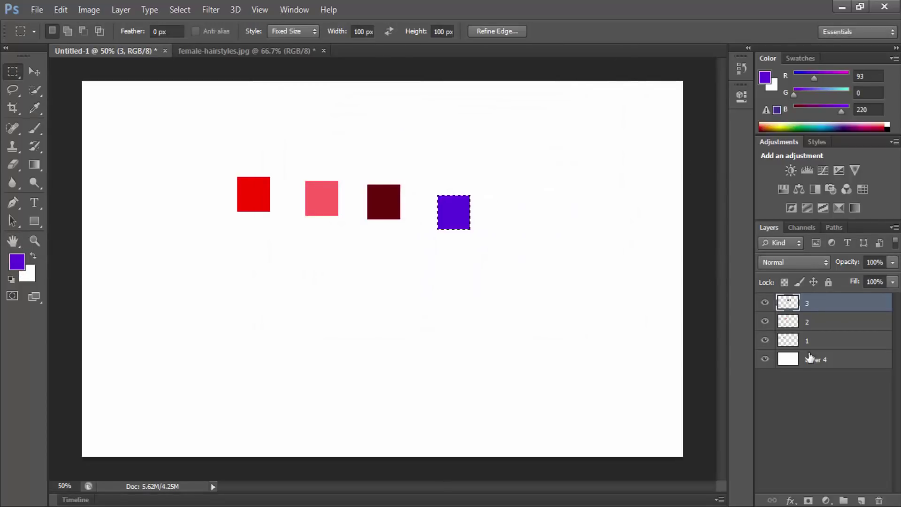
{"action": "key", "text": "Delete"}
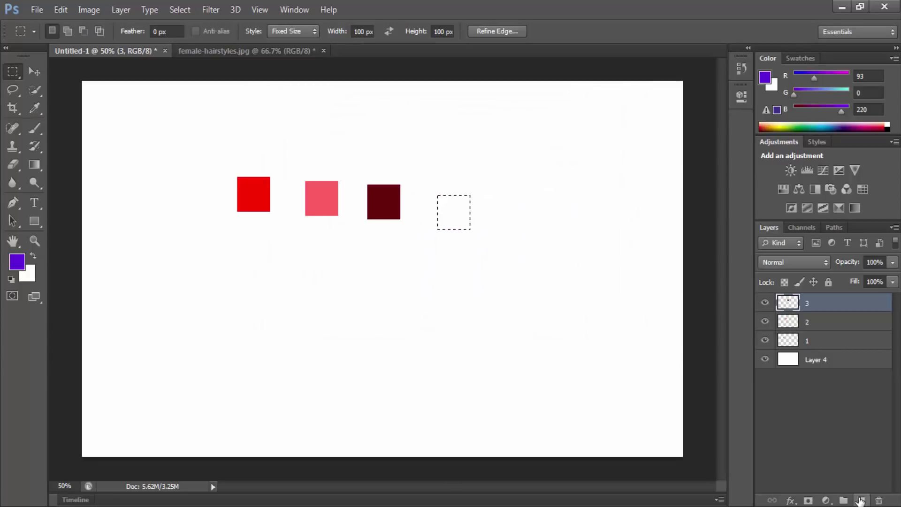
{"action": "left_click", "coordinate": [861, 501]}
{"action": "key", "text": "alt+BackSpace"}
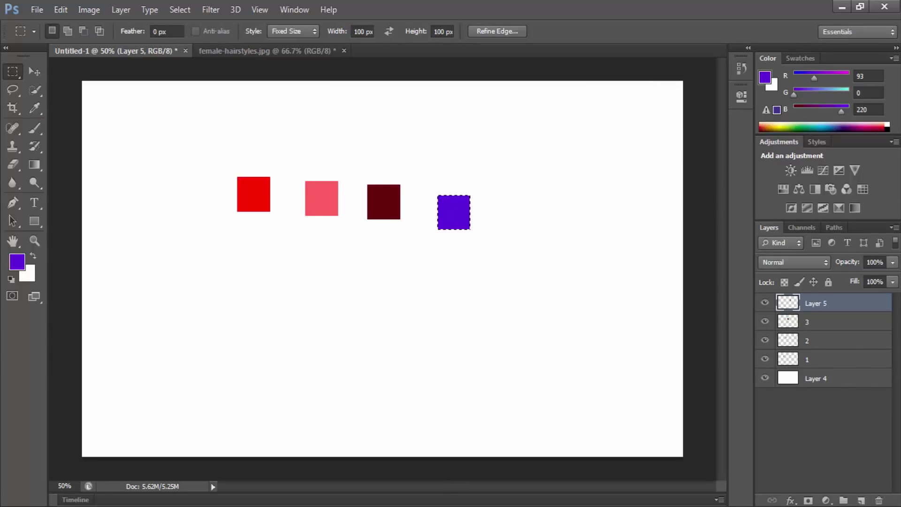
{"action": "key", "text": "ctrl+d"}
{"action": "double_click", "coordinate": [817, 303]}
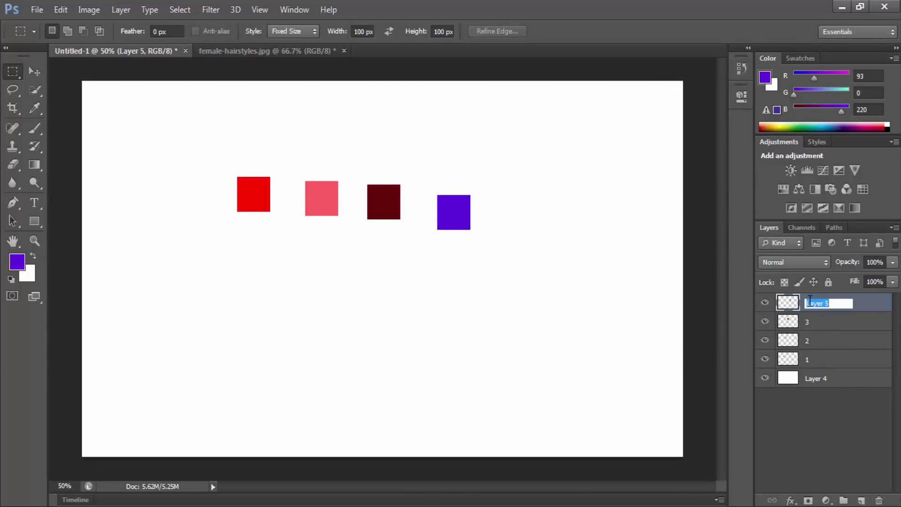
{"action": "type", "text": "4"}
{"action": "key", "text": "Return"}
Create layer 5 and fill a crimson square right of the purple one.
{"action": "left_click", "coordinate": [861, 501]}
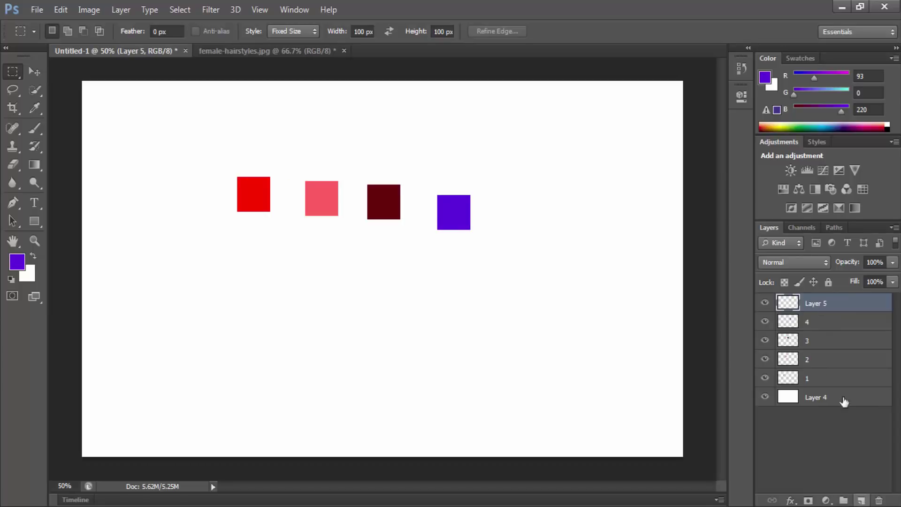
{"action": "double_click", "coordinate": [820, 304]}
{"action": "type", "text": "5"}
{"action": "key", "text": "Return"}
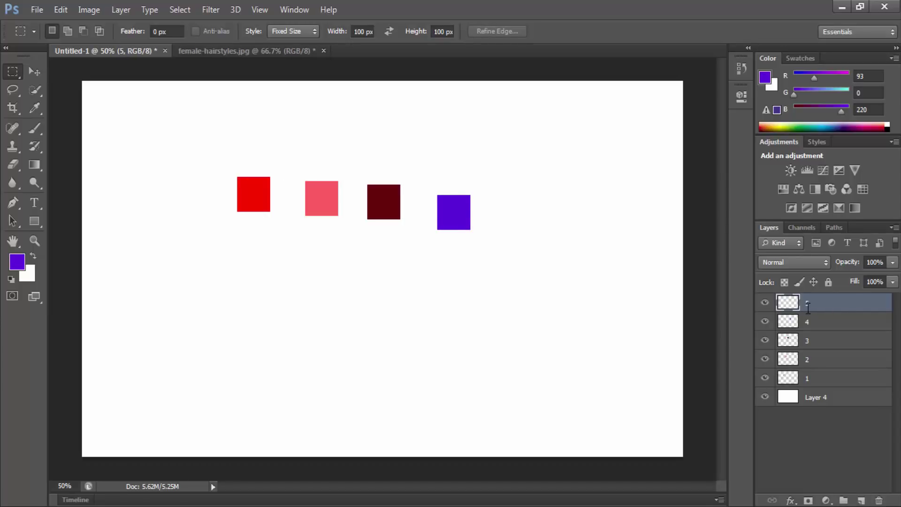
{"action": "left_click", "coordinate": [508, 196]}
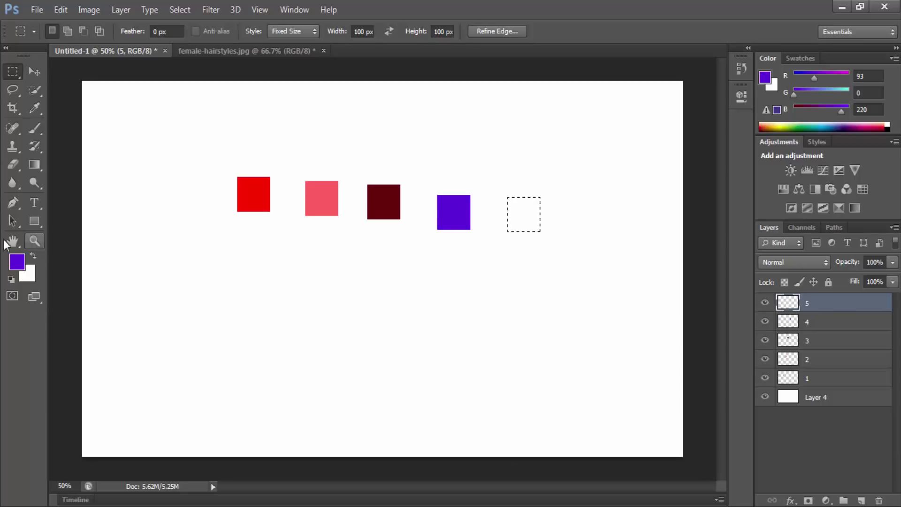
{"action": "left_click", "coordinate": [17, 261]}
{"action": "left_click", "coordinate": [422, 125]}
{"action": "left_click", "coordinate": [458, 136]}
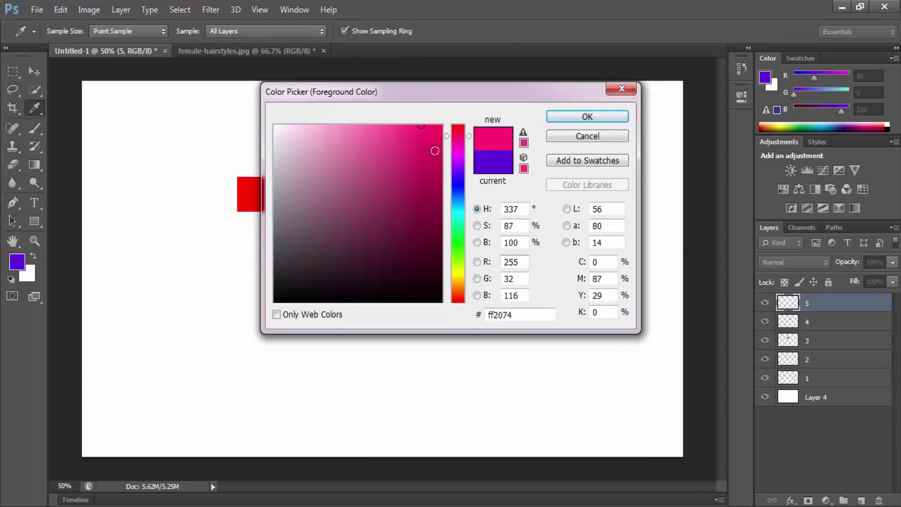
{"action": "left_click", "coordinate": [434, 152]}
{"action": "left_click", "coordinate": [554, 120]}
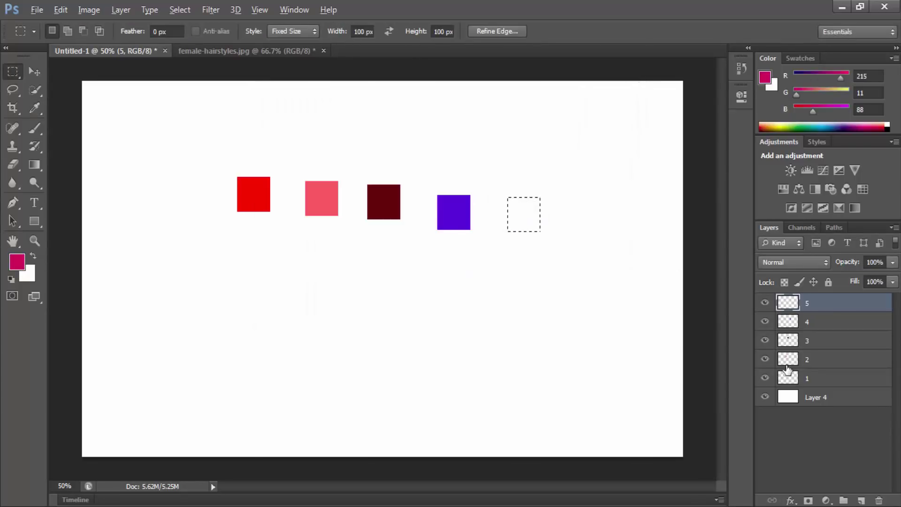
{"action": "key", "text": "alt+BackSpace"}
{"action": "key", "text": "ctrl+d"}
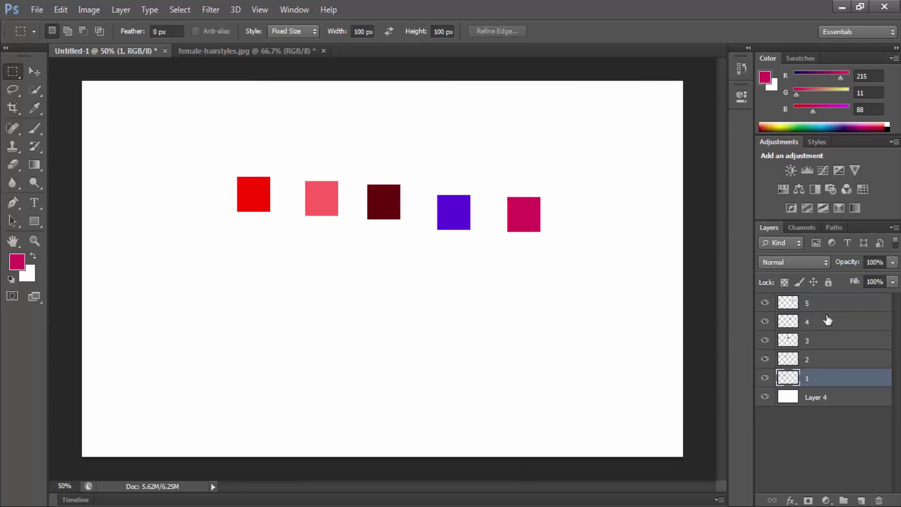
{"action": "left_click", "coordinate": [809, 379]}
{"action": "left_click", "coordinate": [766, 378]}
{"action": "left_click", "coordinate": [766, 359]}
{"action": "left_click", "coordinate": [765, 359]}
{"action": "left_click", "coordinate": [765, 340]}
{"action": "left_click", "coordinate": [765, 302]}
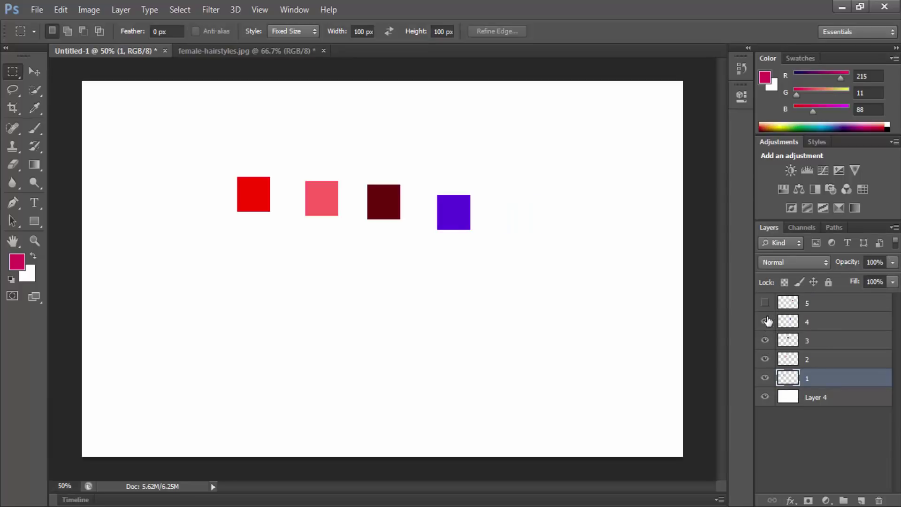
{"action": "left_click", "coordinate": [765, 321]}
{"action": "left_click", "coordinate": [765, 303]}
{"action": "left_click", "coordinate": [766, 322]}
{"action": "left_click", "coordinate": [765, 303]}
{"action": "left_click", "coordinate": [765, 303]}
{"action": "left_click", "coordinate": [765, 303]}
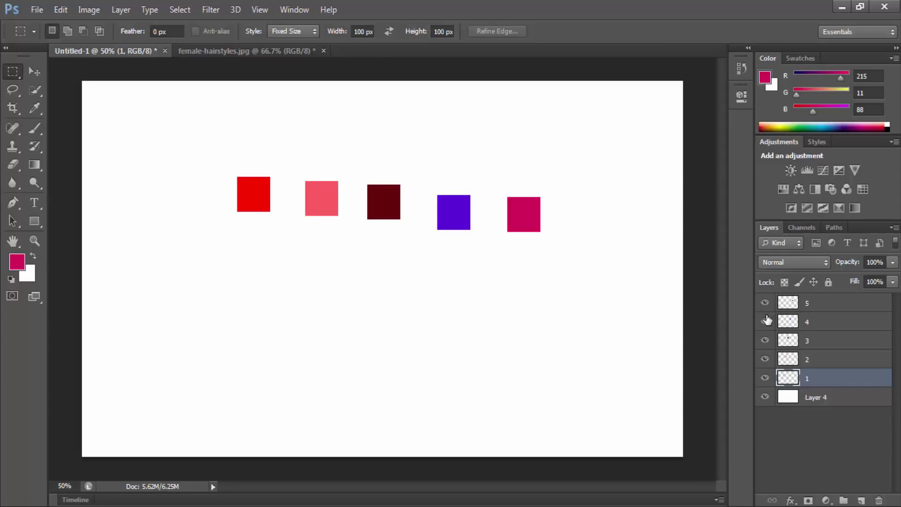
{"action": "left_click", "coordinate": [765, 322]}
{"action": "left_click", "coordinate": [829, 323]}
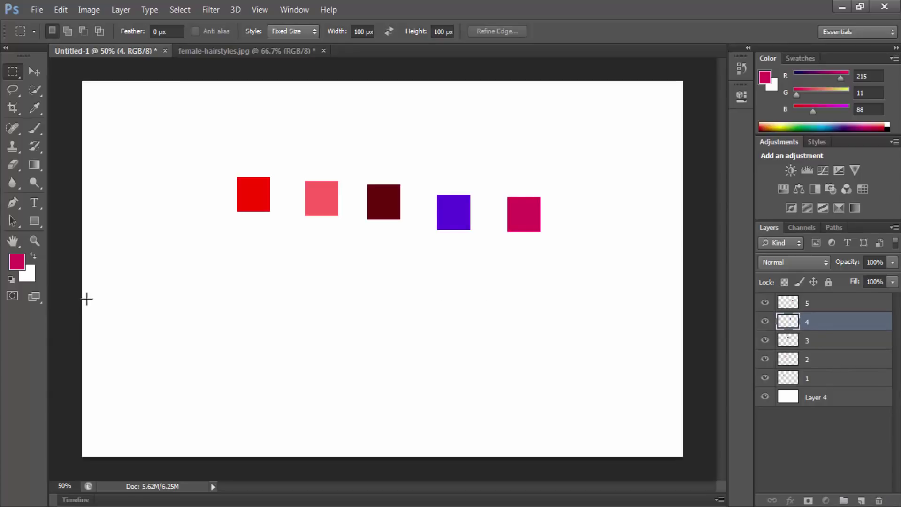
With the Move tool, reposition the crimson square on layer 5 and the dark red square on layer 3.
{"action": "left_click", "coordinate": [36, 72]}
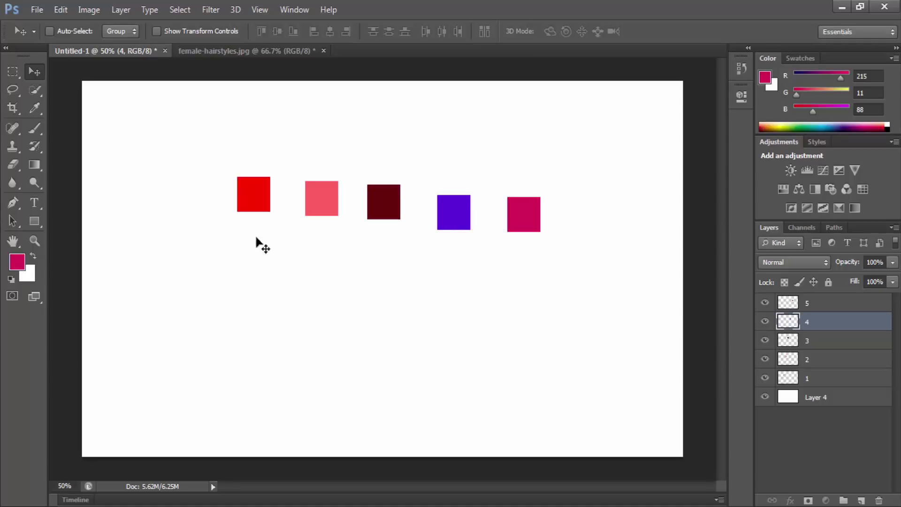
{"action": "left_click", "coordinate": [814, 303]}
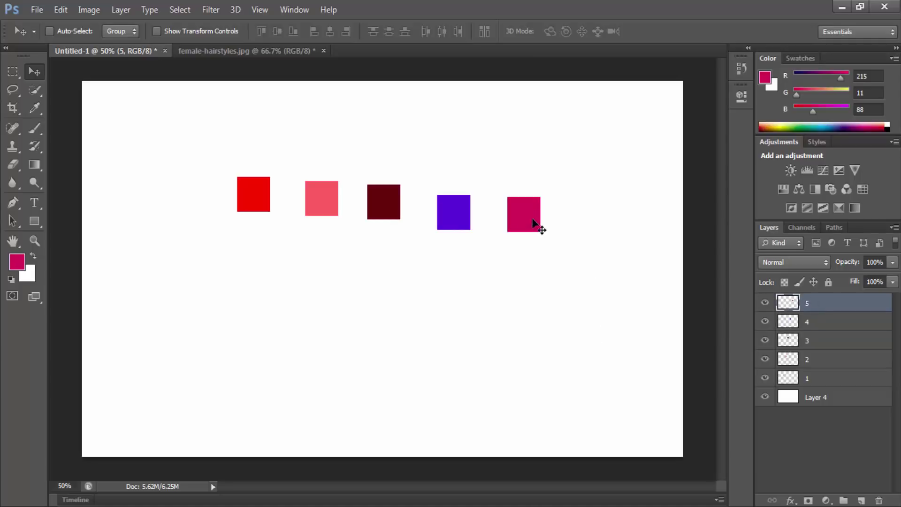
{"action": "mouse_move", "coordinate": [534, 220]}
{"action": "left_mouse_down"}
{"action": "mouse_move", "coordinate": [569, 161]}
{"action": "mouse_move", "coordinate": [560, 164]}
{"action": "left_mouse_up"}
{"action": "left_click", "coordinate": [825, 327]}
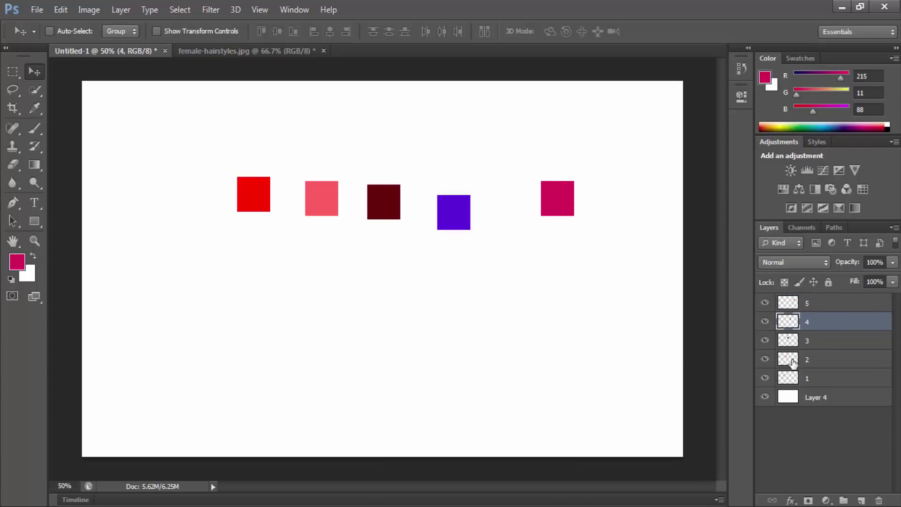
{"action": "left_click", "coordinate": [765, 340]}
{"action": "left_click", "coordinate": [799, 346]}
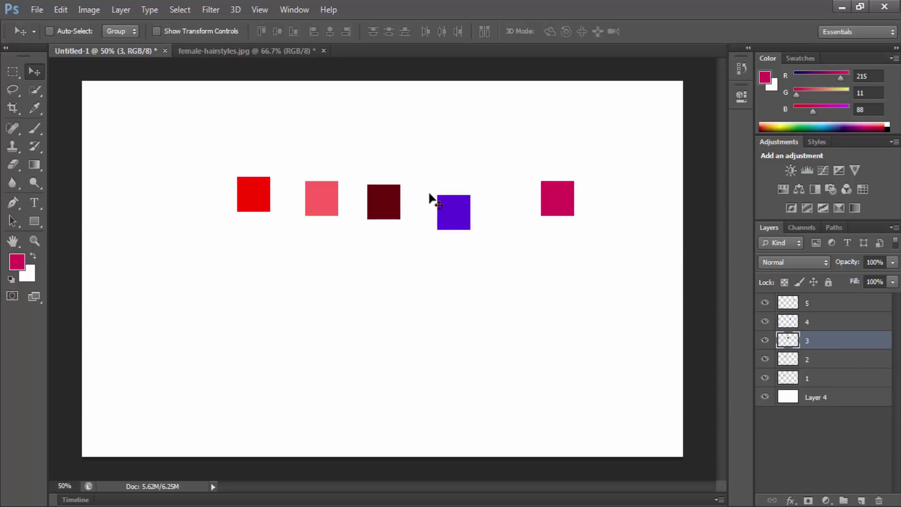
{"action": "mouse_move", "coordinate": [430, 195]}
{"action": "left_mouse_down"}
{"action": "mouse_move", "coordinate": [386, 235]}
{"action": "mouse_move", "coordinate": [404, 192]}
{"action": "left_mouse_up"}
Move the red square on layer 1 to the left end of the row.
{"action": "left_click", "coordinate": [821, 360]}
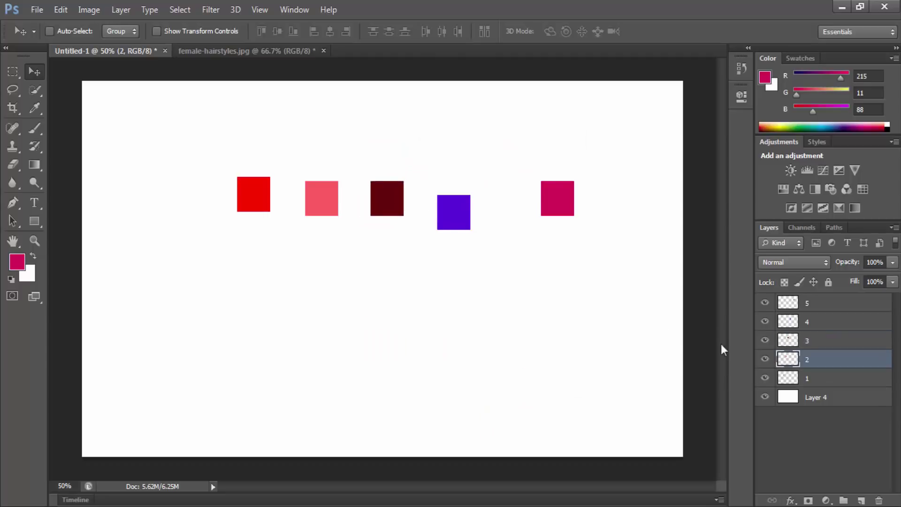
{"action": "left_click", "coordinate": [823, 377]}
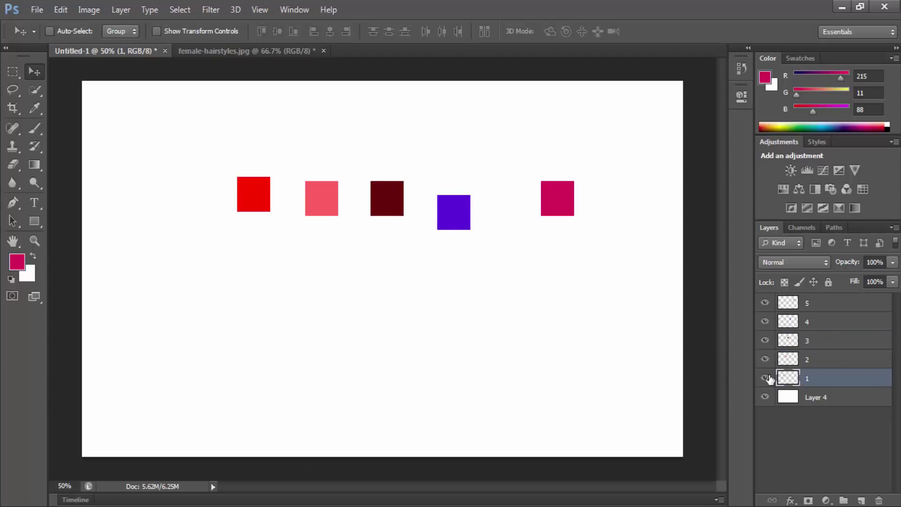
{"action": "left_click", "coordinate": [766, 378]}
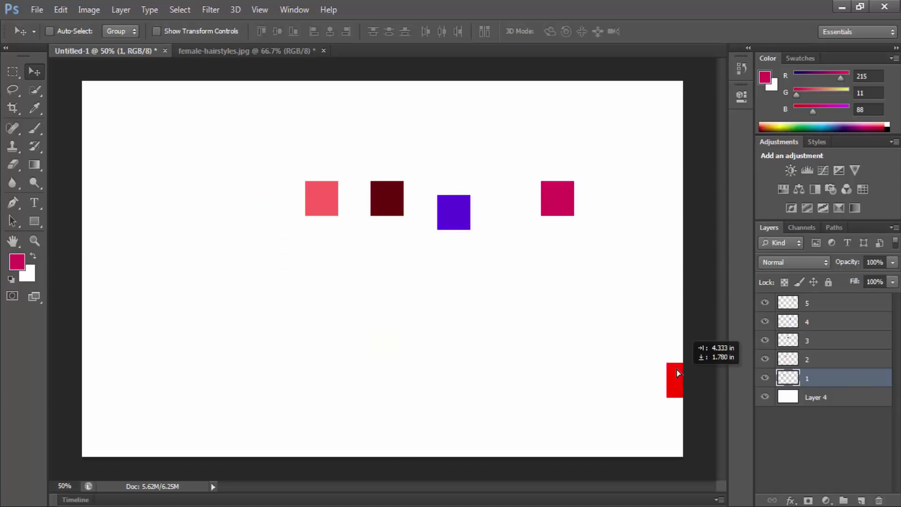
{"action": "left_click_drag", "start_coordinate": [263, 203], "coordinate": [238, 221]}
Select layer 4 and enable Auto-Select in the Move tool options.
{"action": "left_click", "coordinate": [837, 395]}
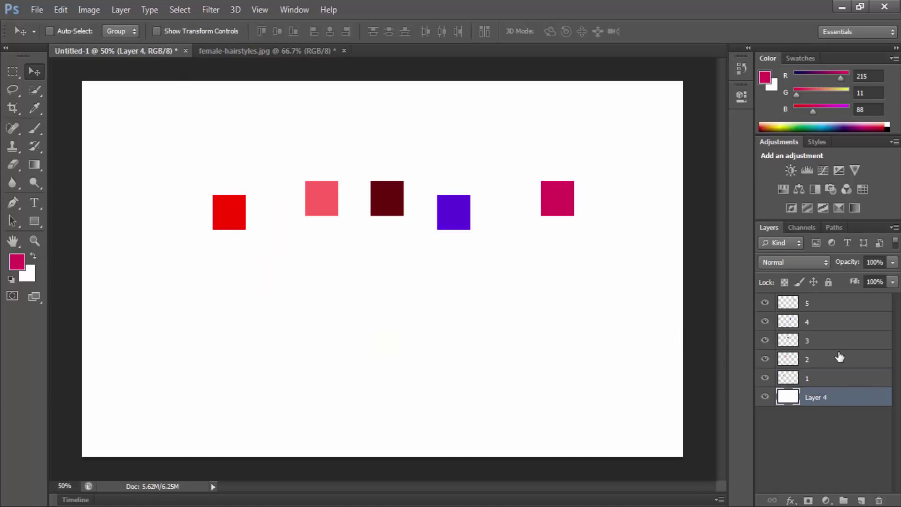
{"action": "left_click", "coordinate": [838, 358]}
{"action": "left_click", "coordinate": [844, 308]}
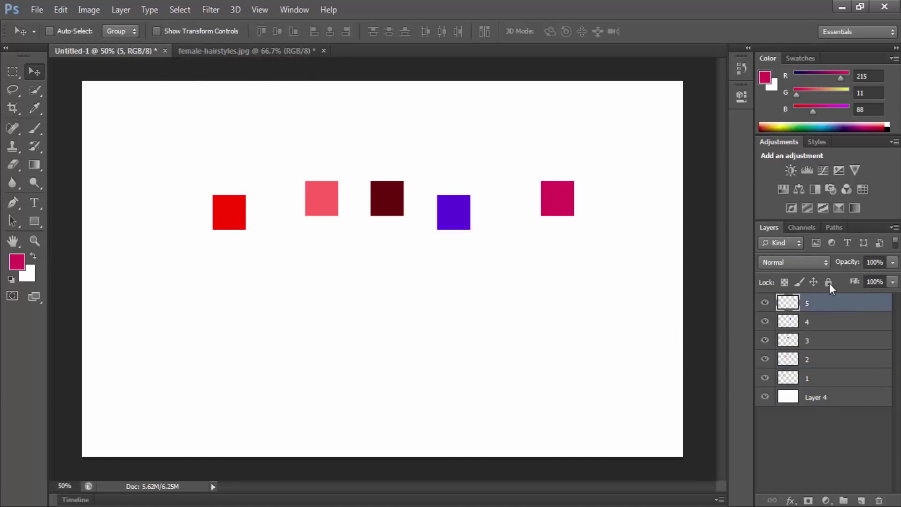
{"action": "left_click", "coordinate": [817, 322]}
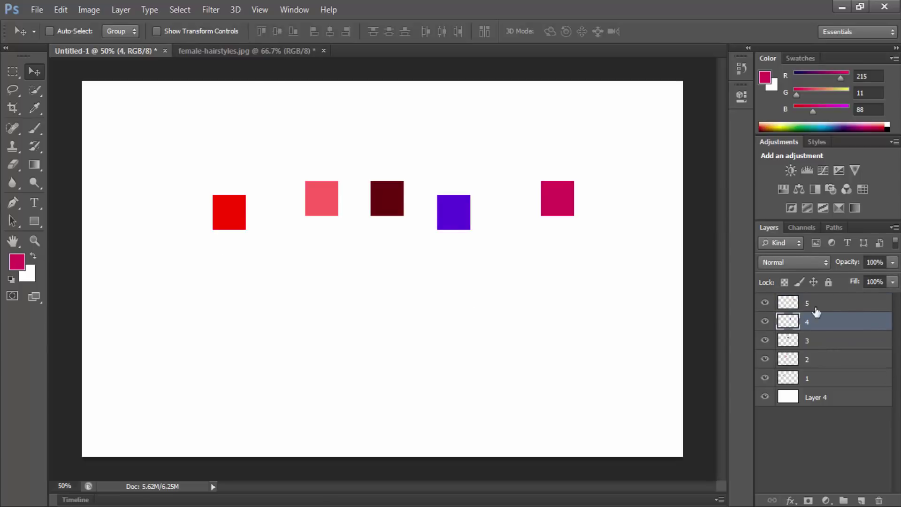
{"action": "left_click", "coordinate": [821, 345]}
{"action": "left_click", "coordinate": [820, 323]}
{"action": "left_click", "coordinate": [84, 32]}
Pick layers by clicking their squares, then shift pink left and dark red down-left.
{"action": "left_click", "coordinate": [559, 192]}
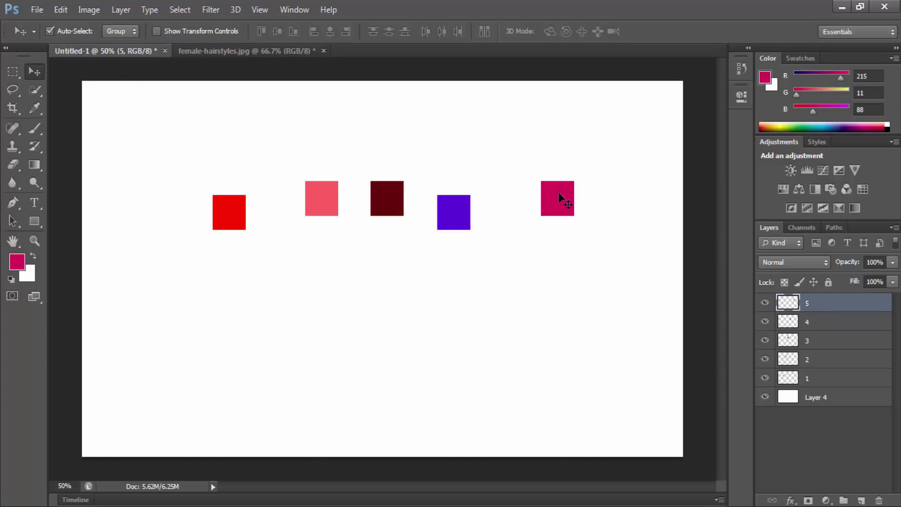
{"action": "left_click", "coordinate": [477, 215]}
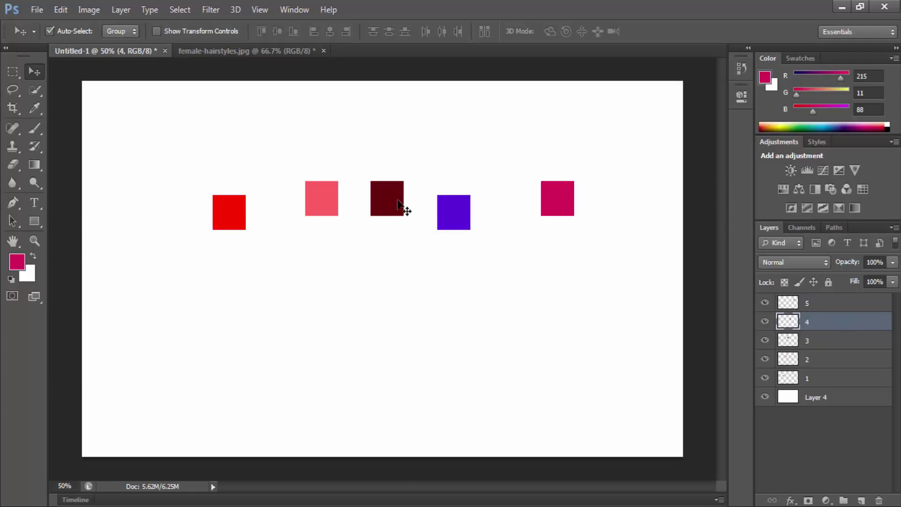
{"action": "left_click", "coordinate": [398, 203]}
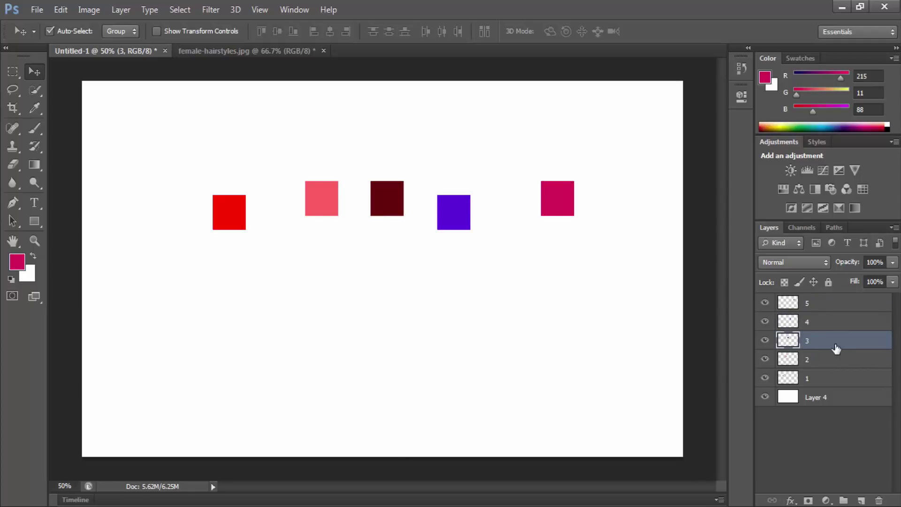
{"action": "left_click", "coordinate": [235, 211]}
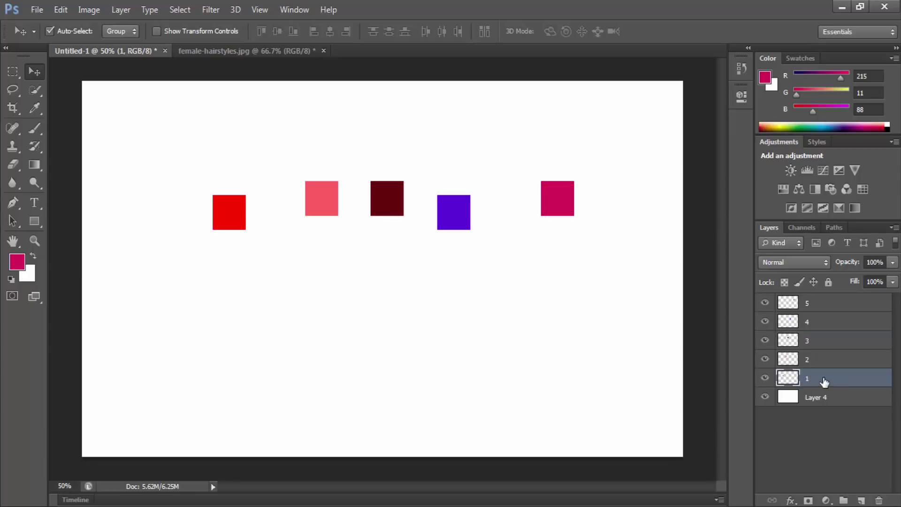
{"action": "left_click", "coordinate": [565, 203]}
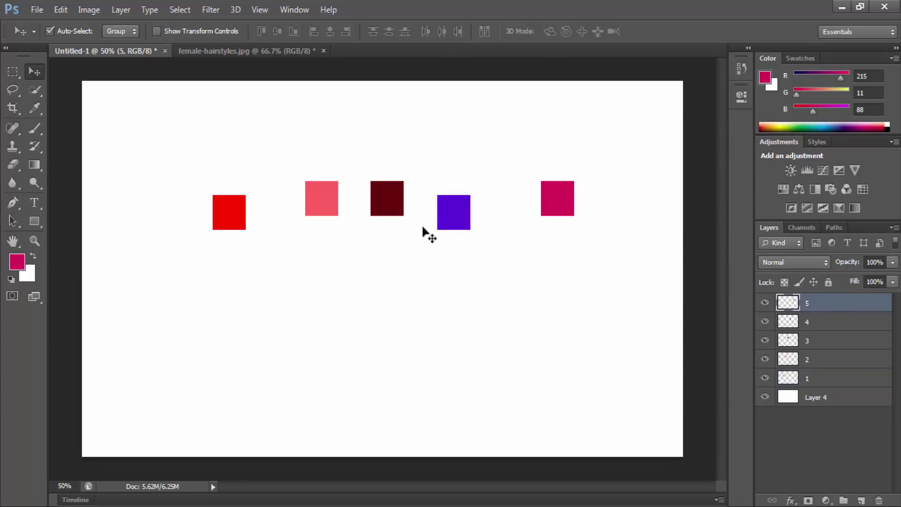
{"action": "left_click", "coordinate": [402, 200]}
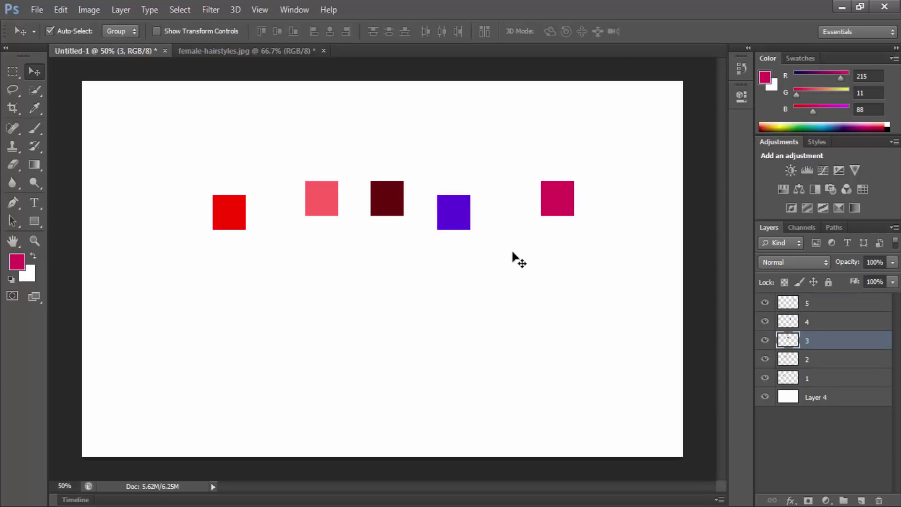
{"action": "left_click", "coordinate": [328, 201]}
{"action": "left_click_drag", "start_coordinate": [326, 197], "coordinate": [292, 196]}
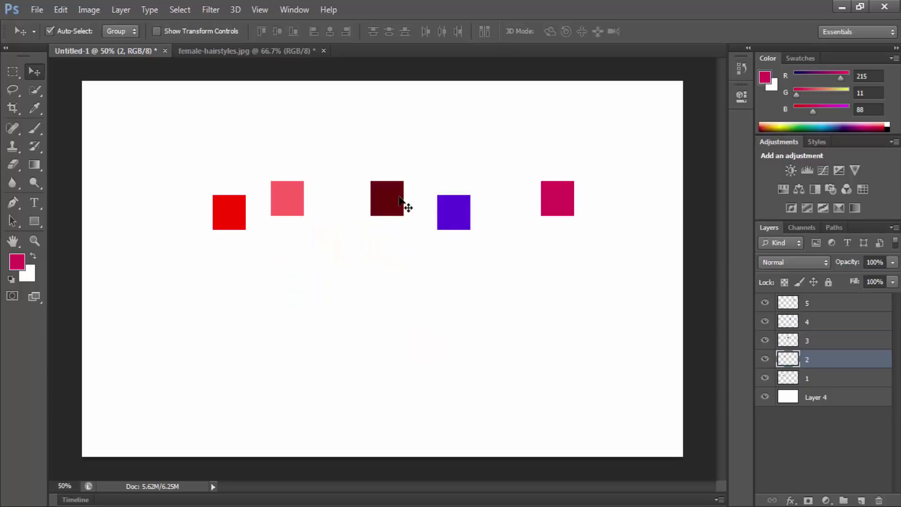
{"action": "mouse_move", "coordinate": [394, 202]}
{"action": "left_mouse_down"}
{"action": "mouse_move", "coordinate": [356, 300]}
{"action": "mouse_move", "coordinate": [358, 224]}
{"action": "left_mouse_up"}
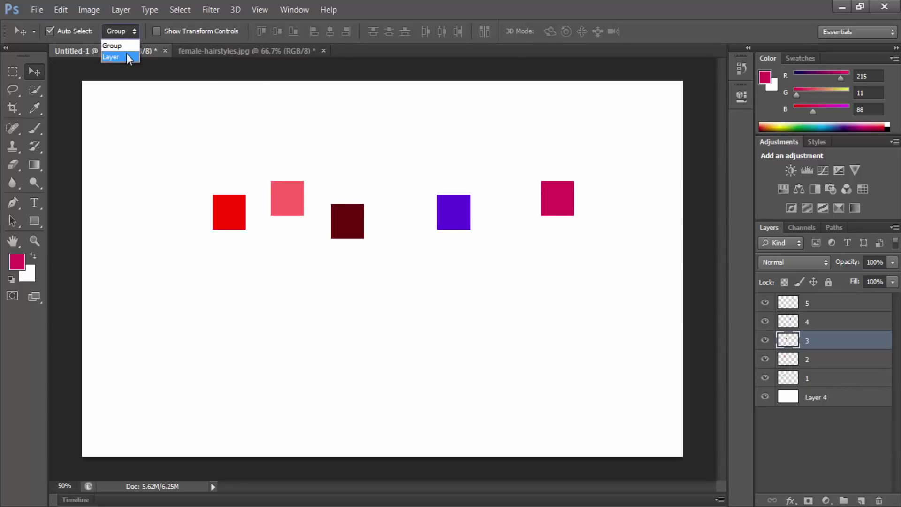
Group layers 3 and 4 into Group 1 and move their squares down together.
{"action": "left_click", "coordinate": [862, 501]}
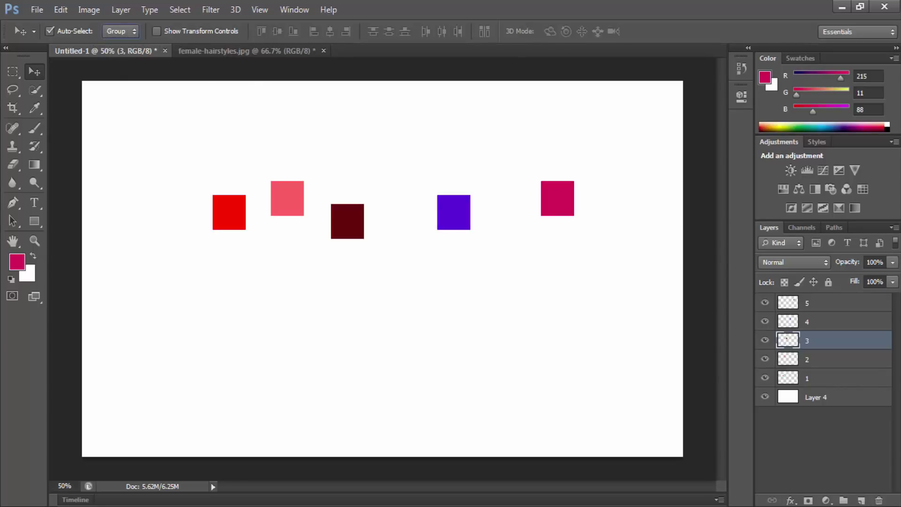
{"action": "left_click", "coordinate": [843, 501]}
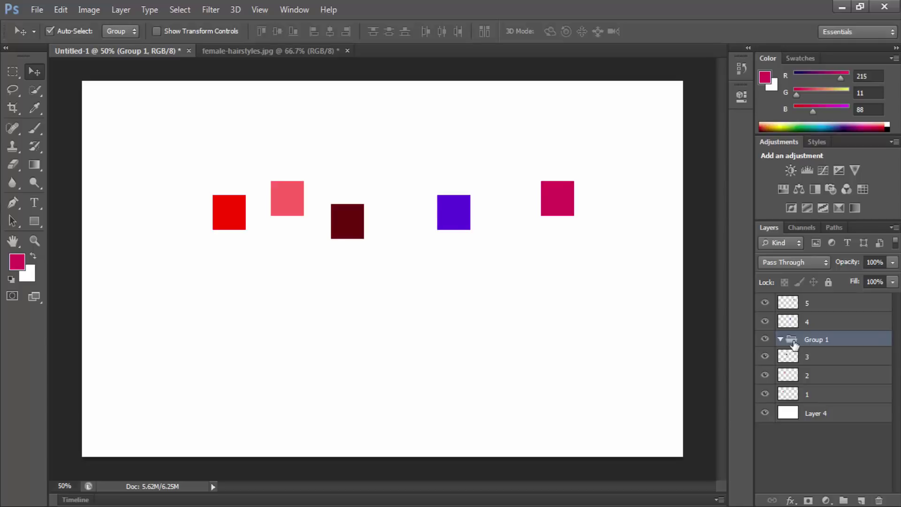
{"action": "left_click", "coordinate": [813, 360]}
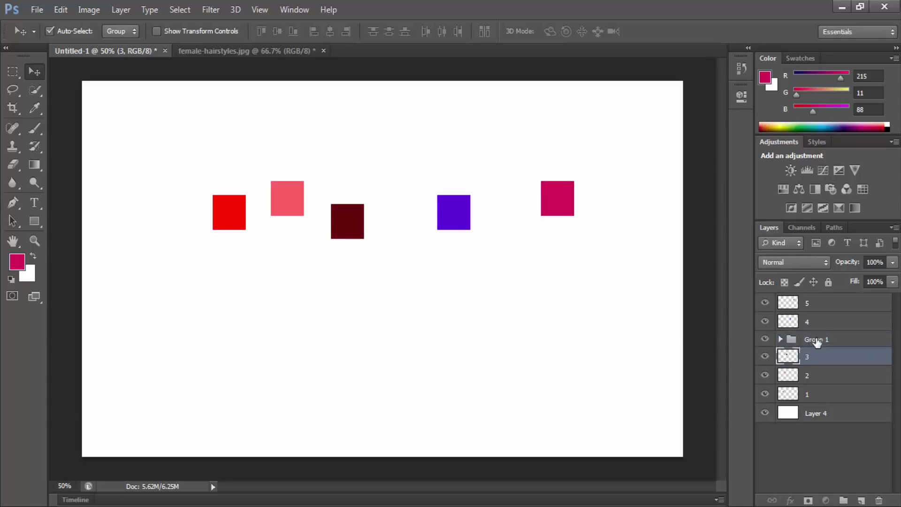
{"action": "left_click_drag", "start_coordinate": [817, 344], "coordinate": [815, 341]}
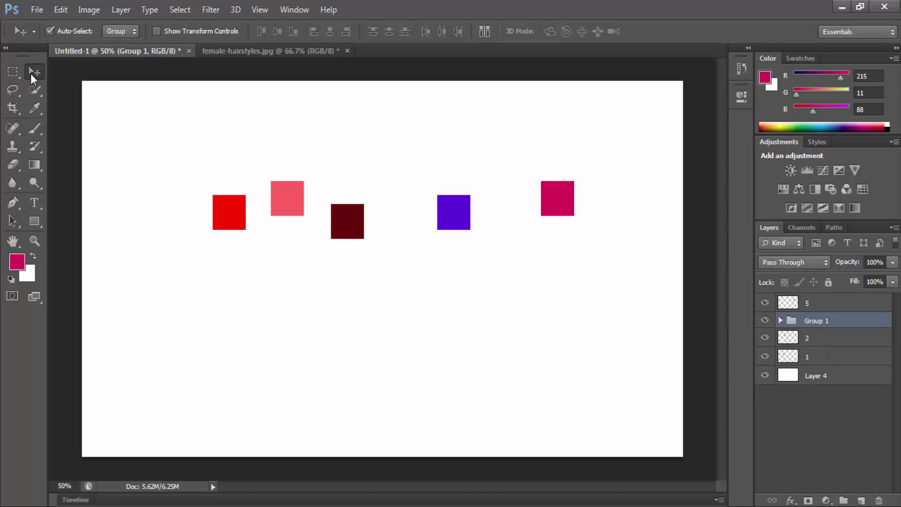
{"action": "left_click_drag", "start_coordinate": [352, 215], "coordinate": [341, 292]}
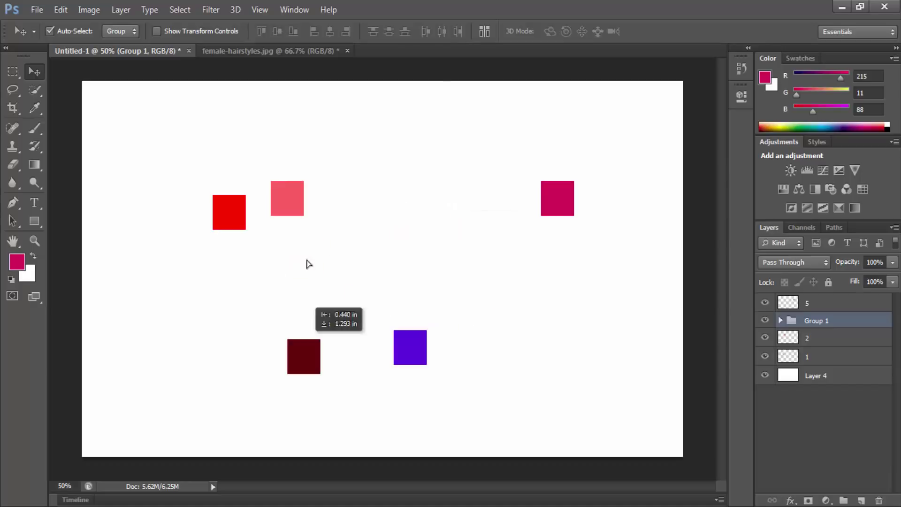
{"action": "left_click_drag", "start_coordinate": [410, 332], "coordinate": [515, 272]}
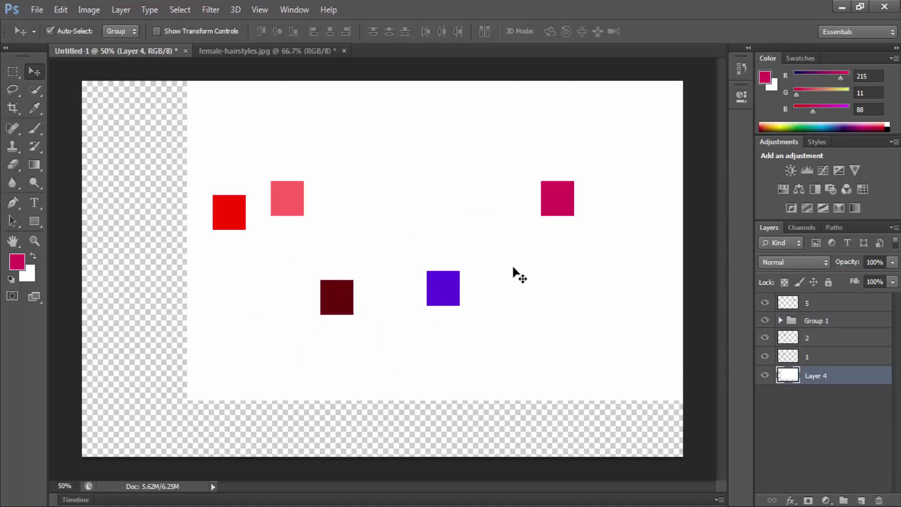
{"action": "key", "text": "ctrl+z"}
Turn off Auto-Select and move Group 1's two squares down and left.
{"action": "left_click", "coordinate": [50, 31]}
{"action": "left_click_drag", "start_coordinate": [448, 259], "coordinate": [499, 209]}
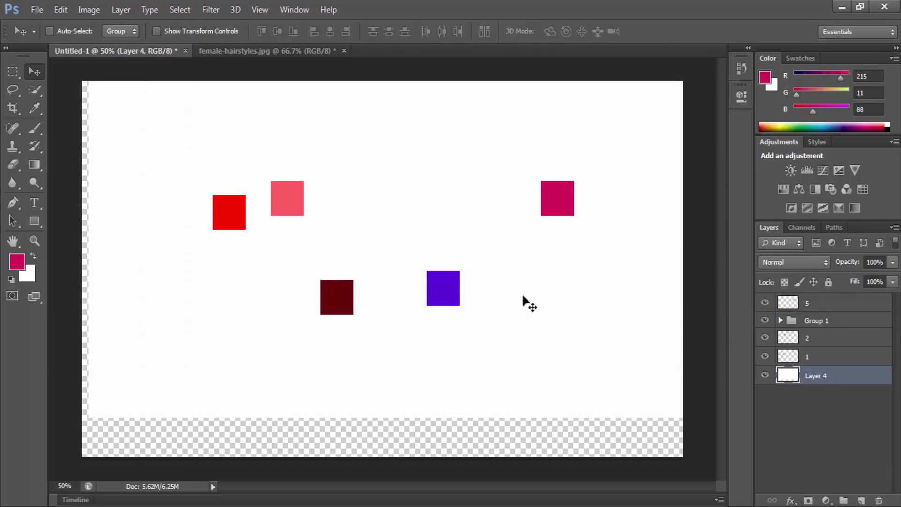
{"action": "key", "text": "ctrl+z"}
{"action": "left_click_drag", "start_coordinate": [499, 326], "coordinate": [483, 347]}
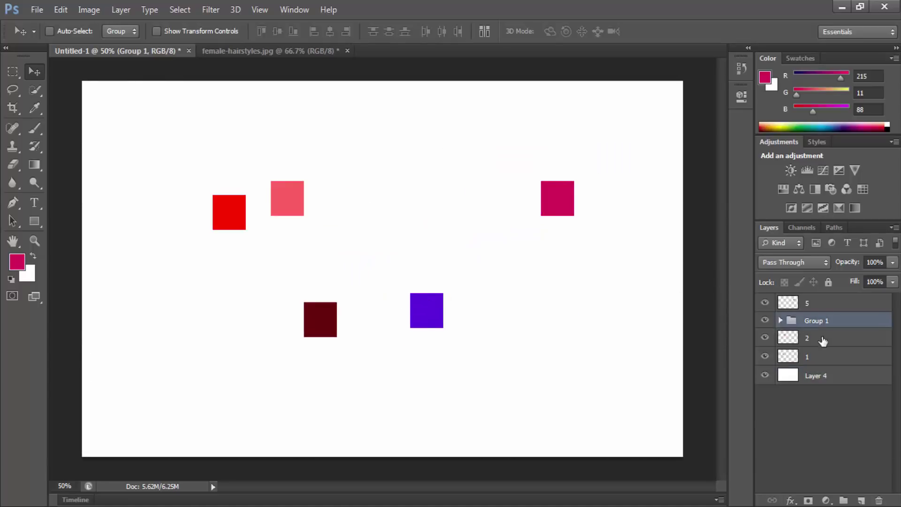
{"action": "left_click", "coordinate": [826, 358]}
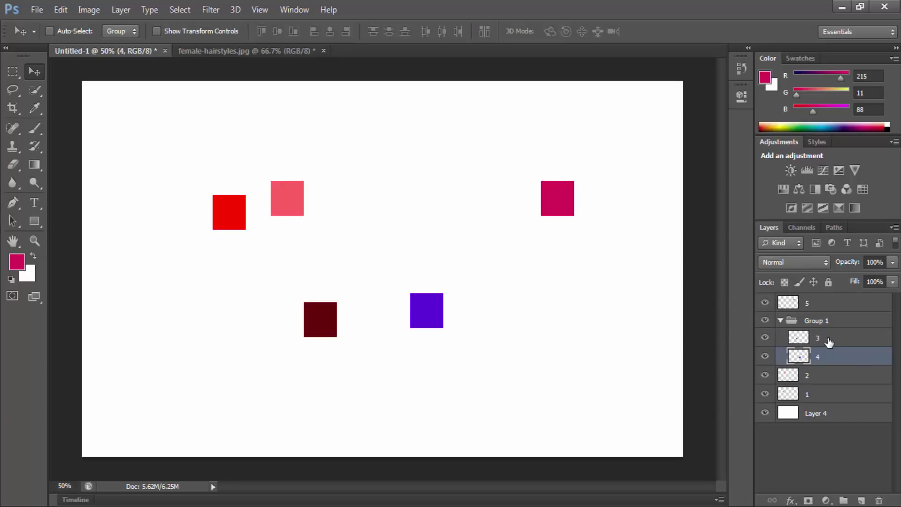
Rename Group 1 to 'layer group' and toggle its visibility and expansion.
{"action": "double_click", "coordinate": [824, 321]}
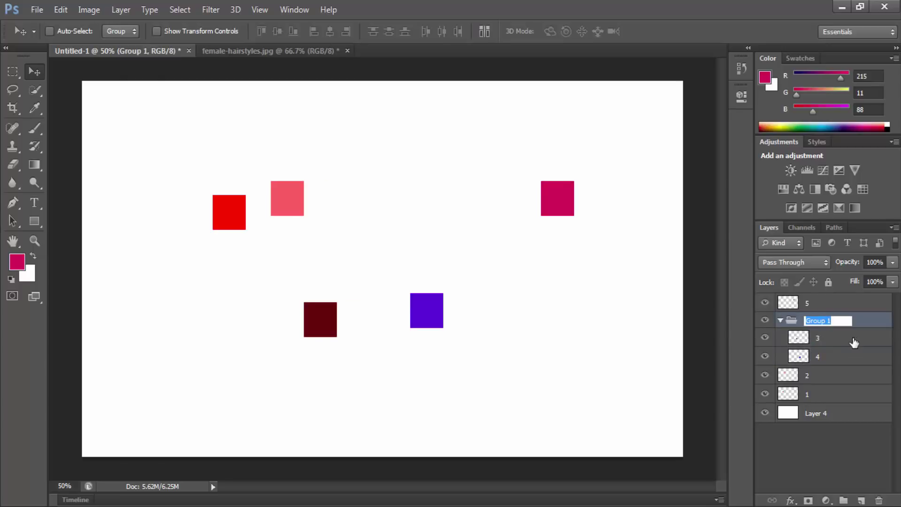
{"action": "type", "text": "ayer g"}
{"action": "key", "text": "Return"}
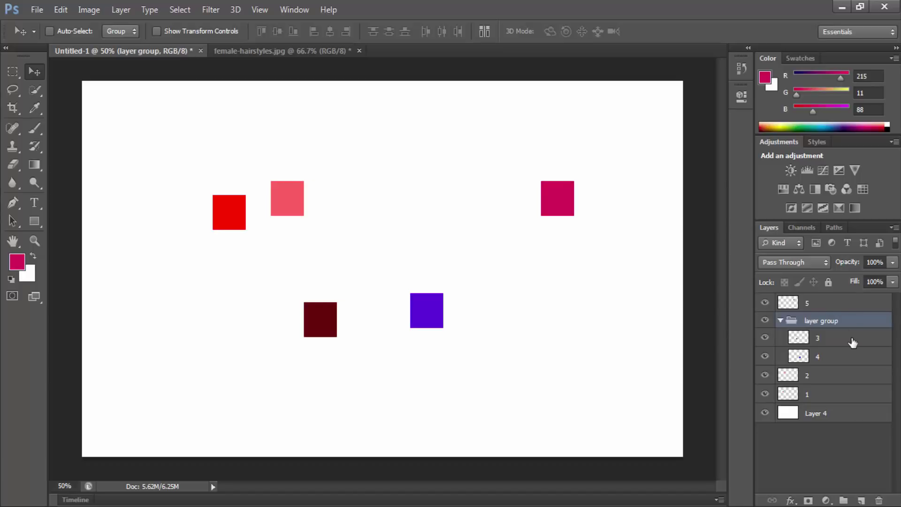
{"action": "left_click", "coordinate": [781, 321]}
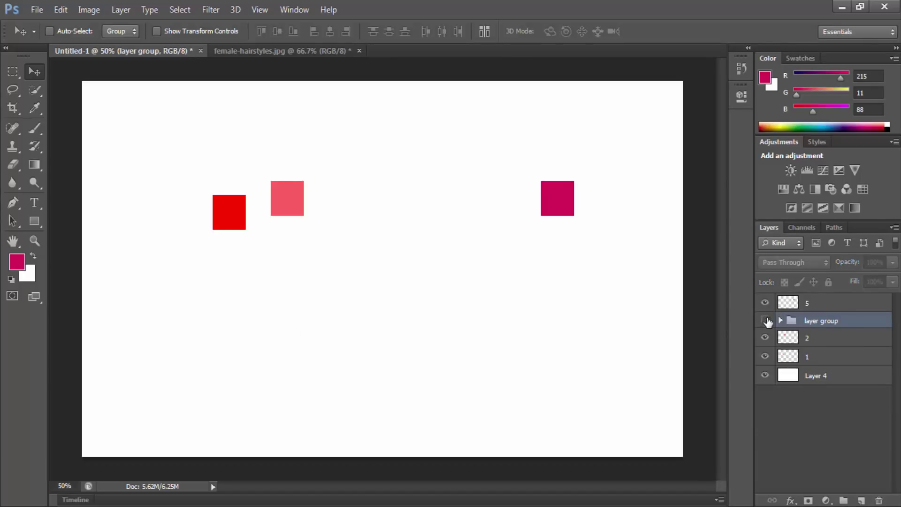
{"action": "left_click", "coordinate": [766, 320]}
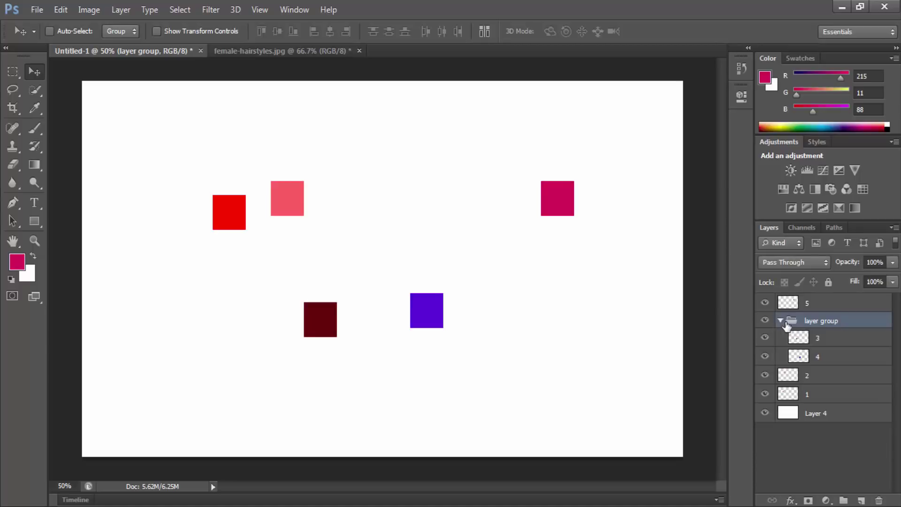
{"action": "left_click", "coordinate": [782, 320]}
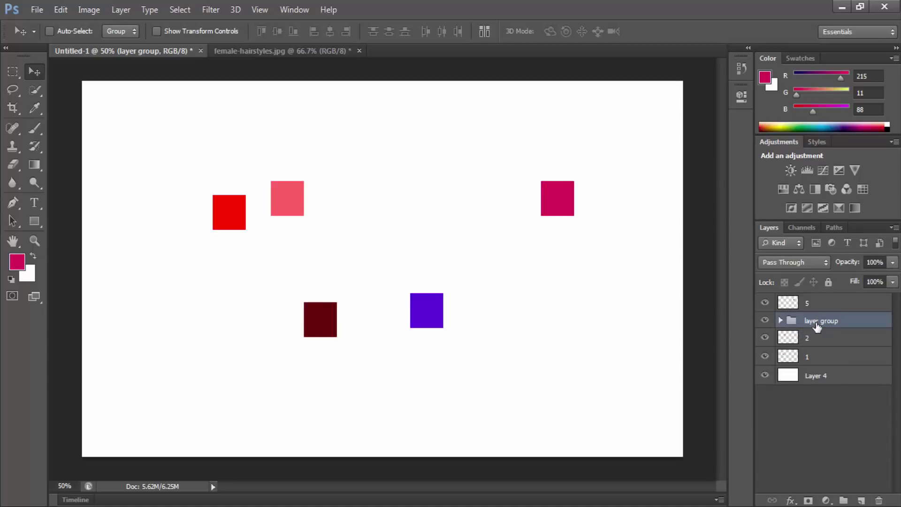
{"action": "left_click", "coordinate": [780, 322]}
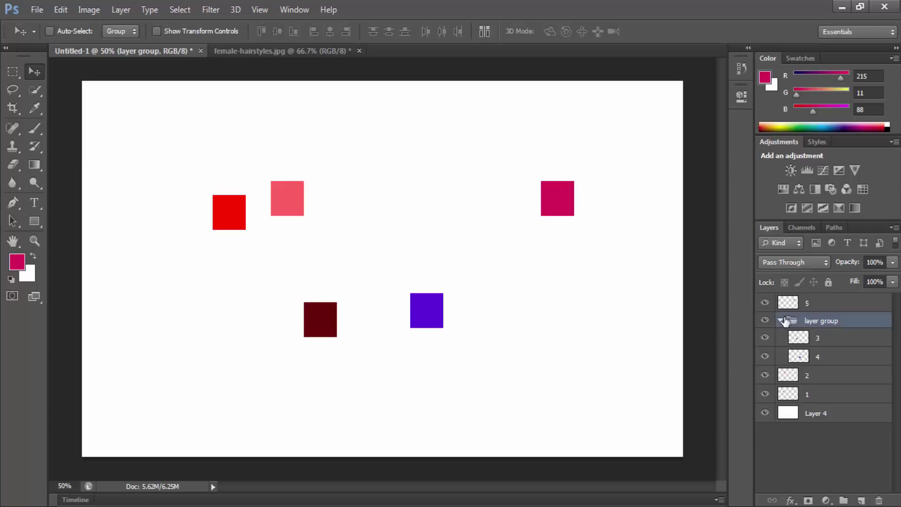
{"action": "left_click", "coordinate": [782, 322]}
{"action": "left_click", "coordinate": [781, 320]}
{"action": "left_click", "coordinate": [784, 321]}
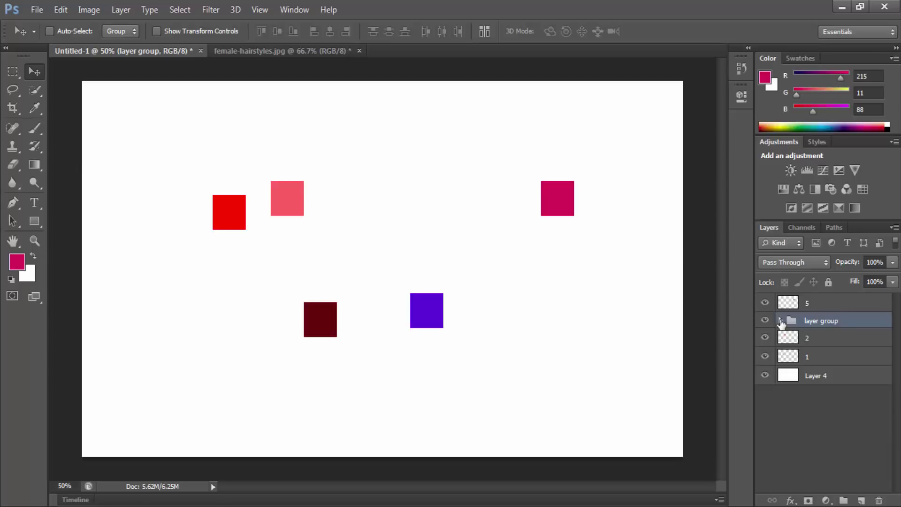
{"action": "left_click", "coordinate": [782, 322]}
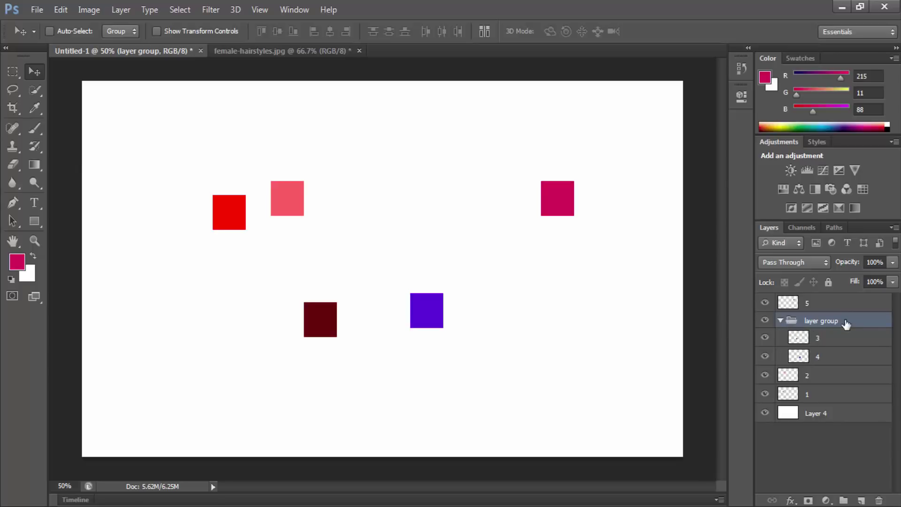
Ungroup the layer group and make layer 4 active.
{"action": "right_click", "coordinate": [844, 325]}
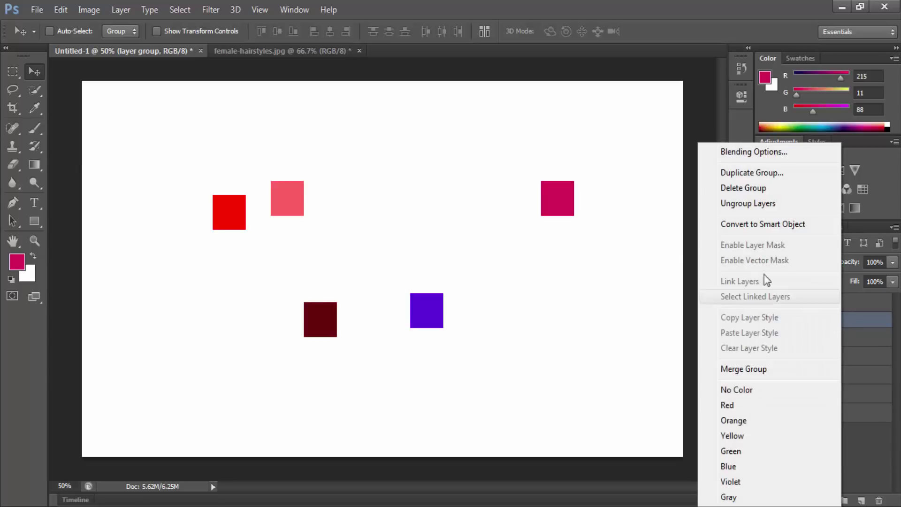
{"action": "left_click", "coordinate": [750, 210]}
{"action": "left_click", "coordinate": [852, 337]}
{"action": "left_click", "coordinate": [116, 31]}
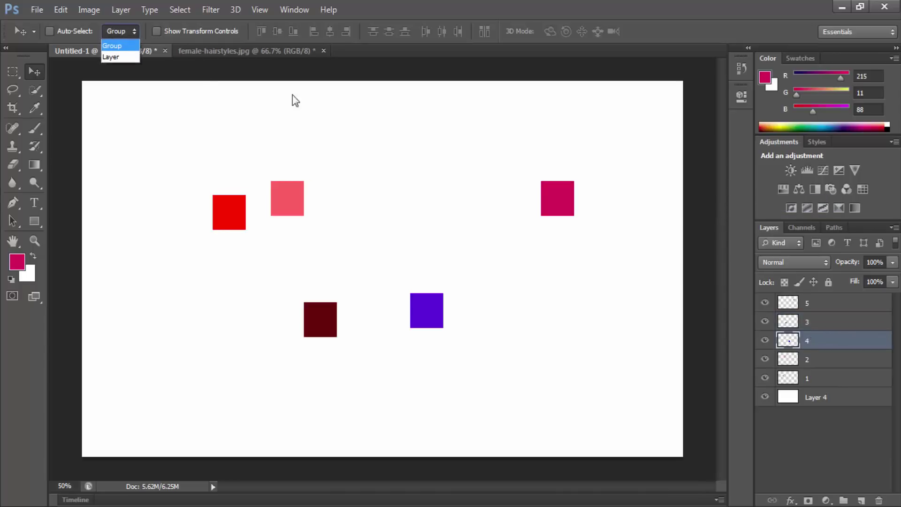
Enable Auto-Select for groups and Show Transform Controls, with the pink square's layer selected.
{"action": "left_click", "coordinate": [111, 46]}
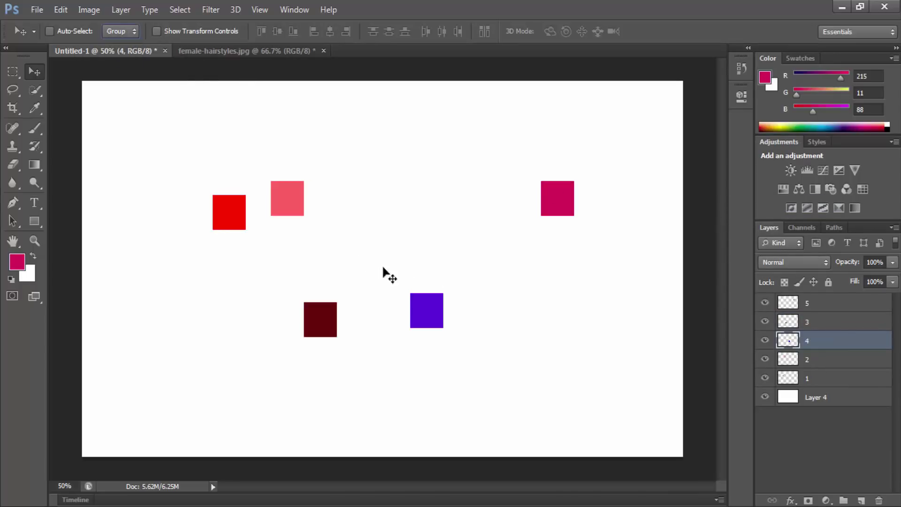
{"action": "left_click", "coordinate": [70, 31]}
{"action": "left_click", "coordinate": [287, 194]}
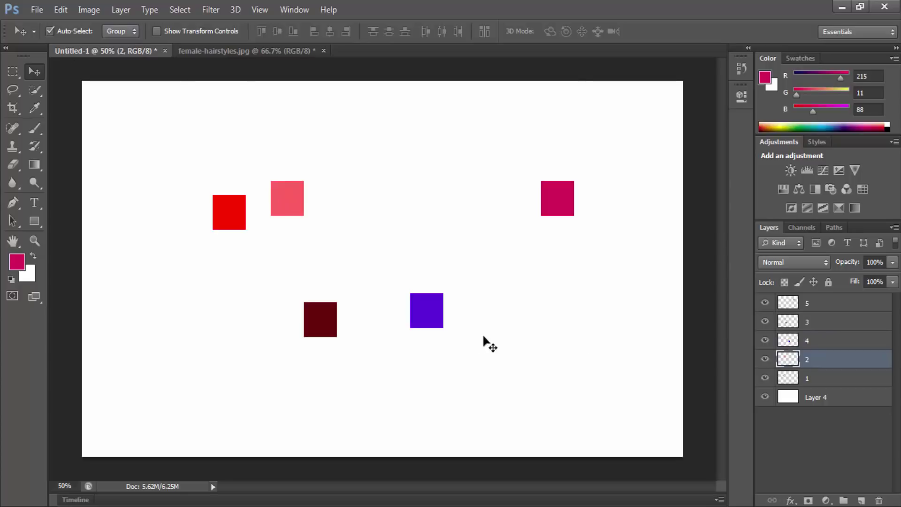
{"action": "left_click", "coordinate": [448, 308]}
{"action": "left_click", "coordinate": [280, 195]}
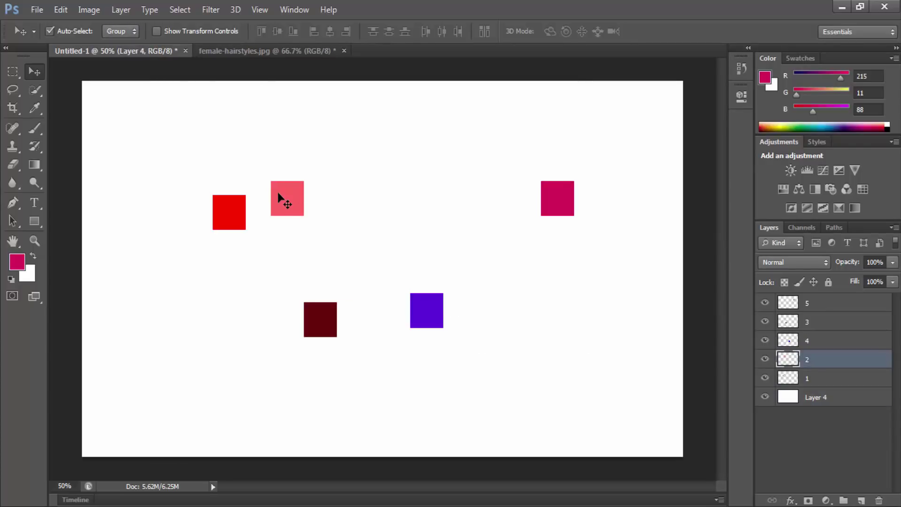
{"action": "left_click", "coordinate": [181, 31]}
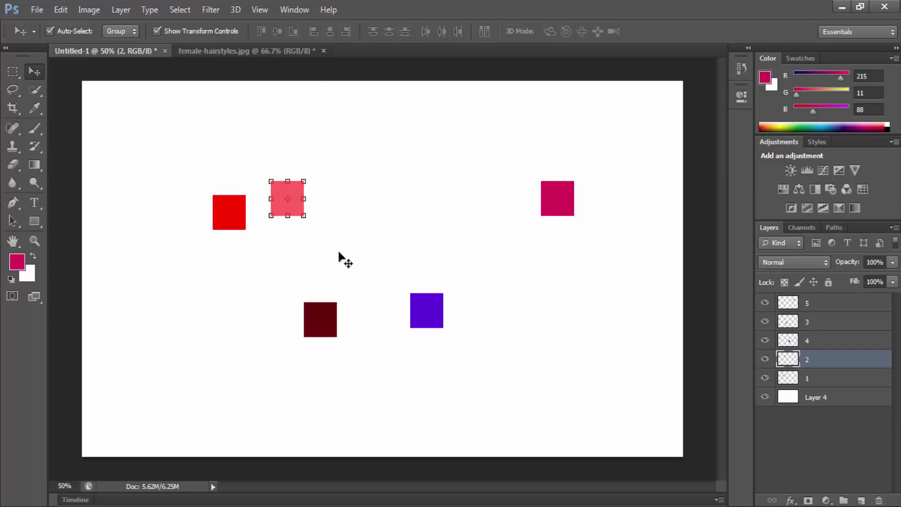
Enlarge the pink square and move it to the right.
{"action": "left_click", "coordinate": [427, 308]}
{"action": "key", "text": "ctrl+t"}
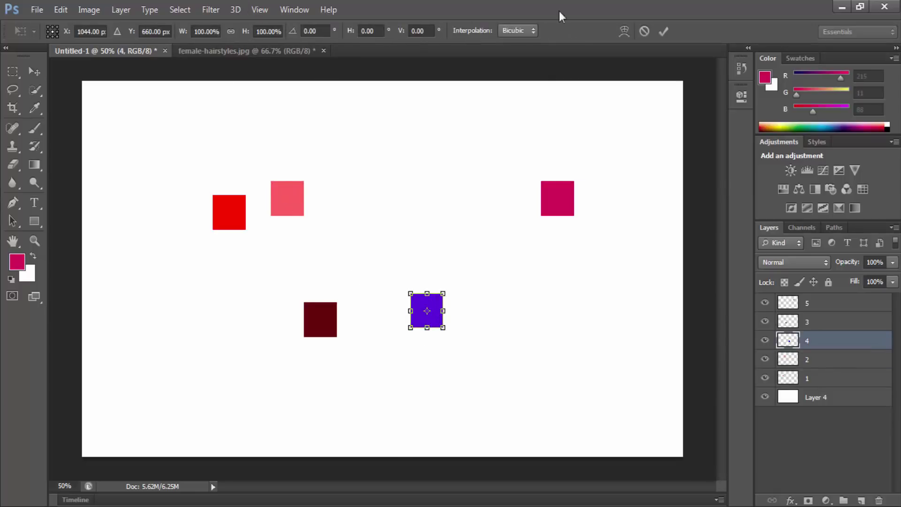
{"action": "left_click", "coordinate": [664, 31]}
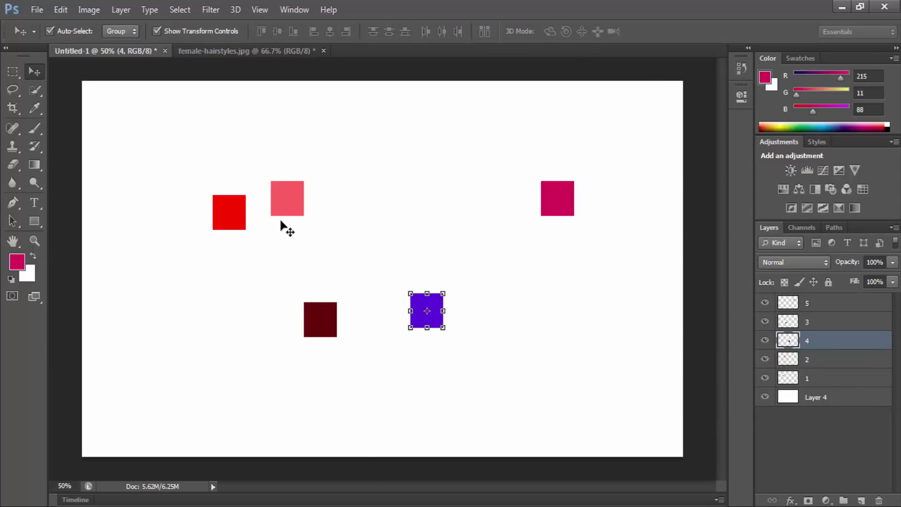
{"action": "left_click", "coordinate": [292, 199]}
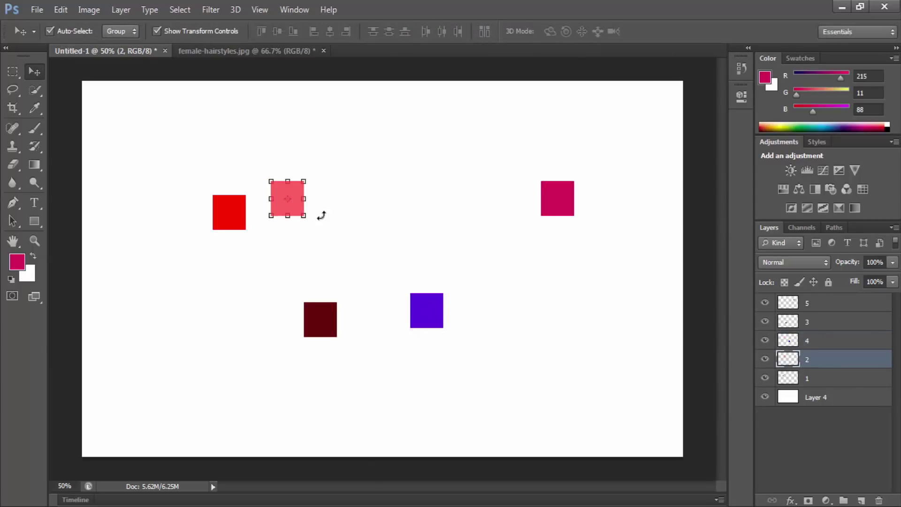
{"action": "left_click_drag", "start_coordinate": [306, 179], "coordinate": [327, 167]}
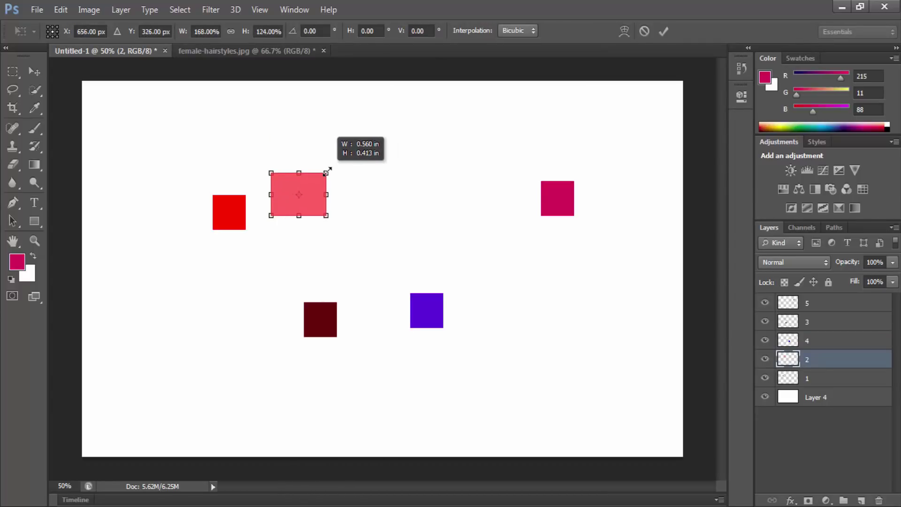
{"action": "key", "text": "Return"}
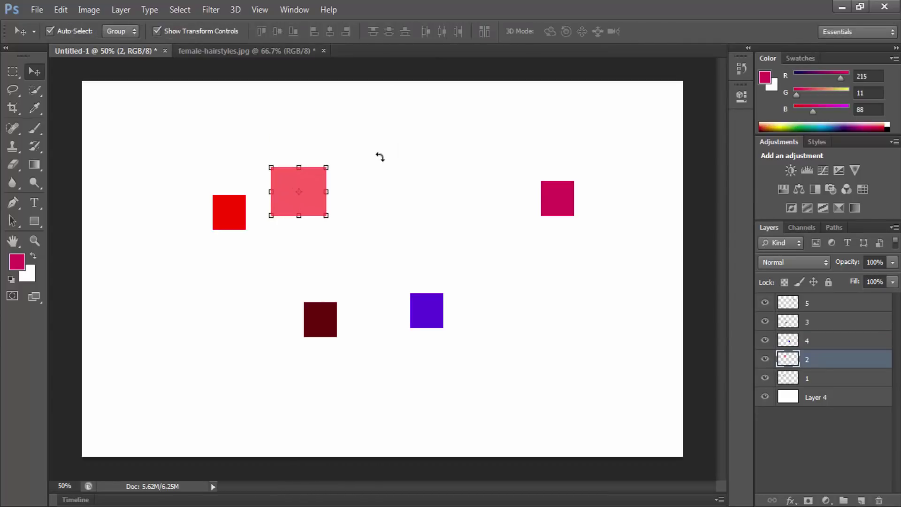
{"action": "left_click_drag", "start_coordinate": [314, 203], "coordinate": [335, 204]}
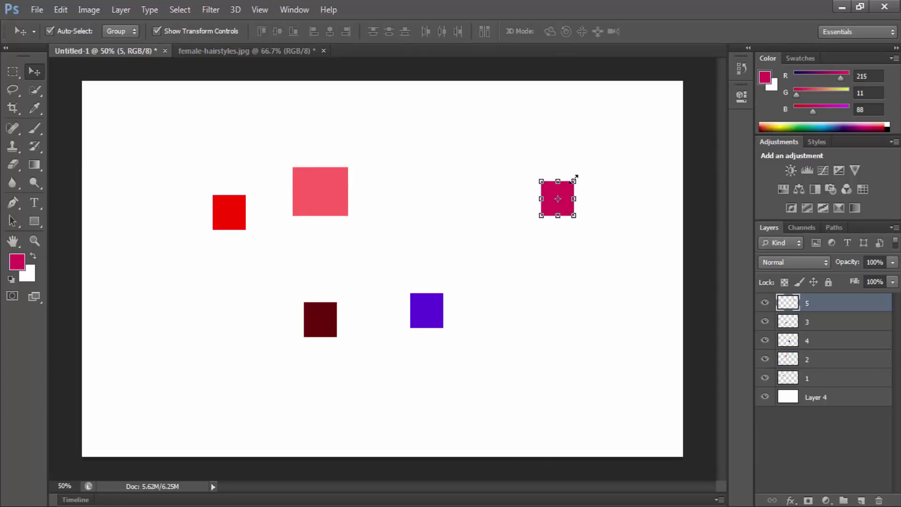
Stretch the magenta square into a wider rectangle, shift it left, and raise the purple square.
{"action": "left_click_drag", "start_coordinate": [574, 180], "coordinate": [602, 168]}
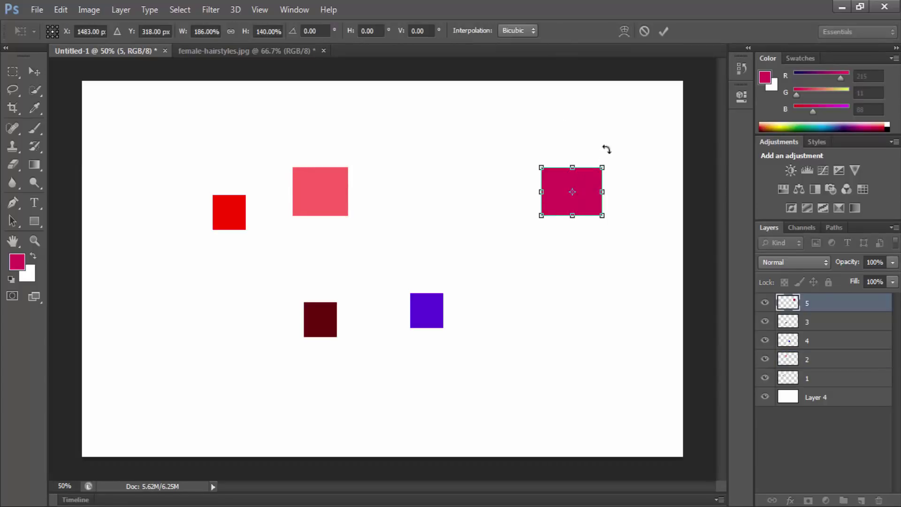
{"action": "left_click", "coordinate": [664, 31]}
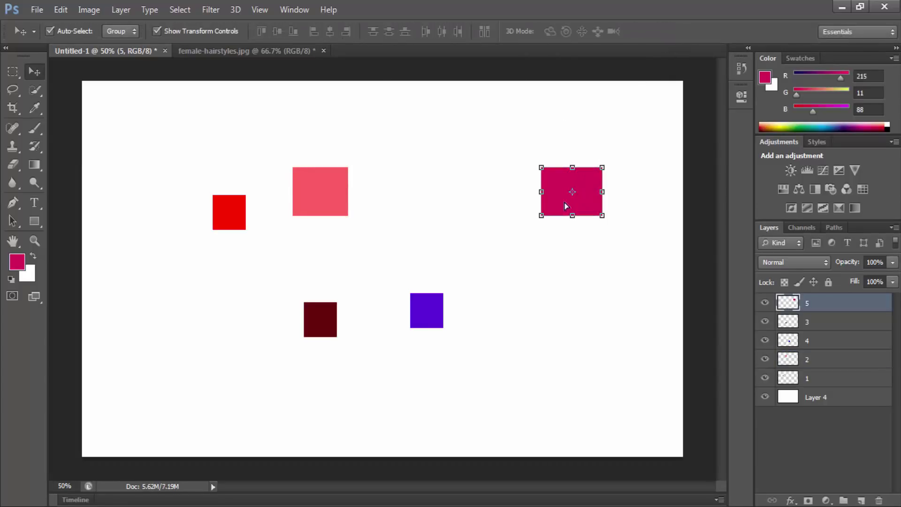
{"action": "mouse_move", "coordinate": [575, 196]}
{"action": "left_mouse_down"}
{"action": "mouse_move", "coordinate": [433, 325]}
{"action": "mouse_move", "coordinate": [425, 210]}
{"action": "left_mouse_up"}
{"action": "key", "text": "ctrl+t"}
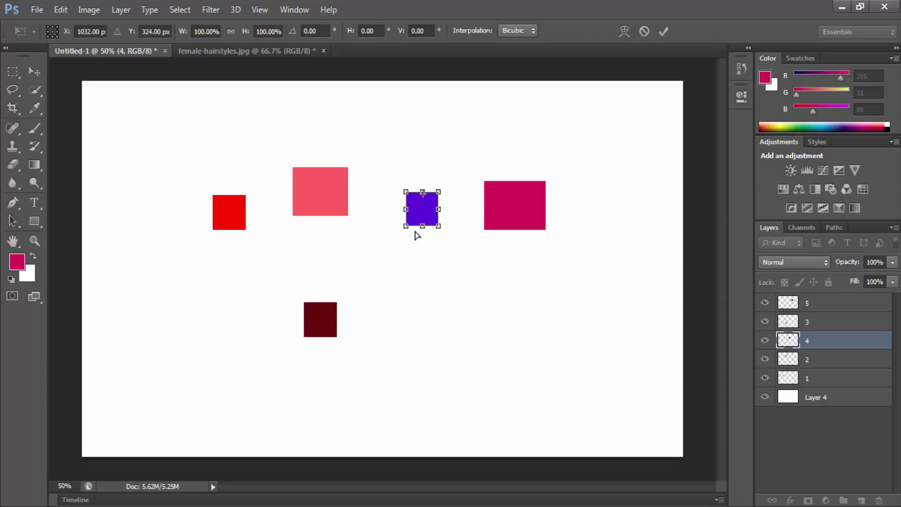
{"action": "left_click", "coordinate": [34, 69]}
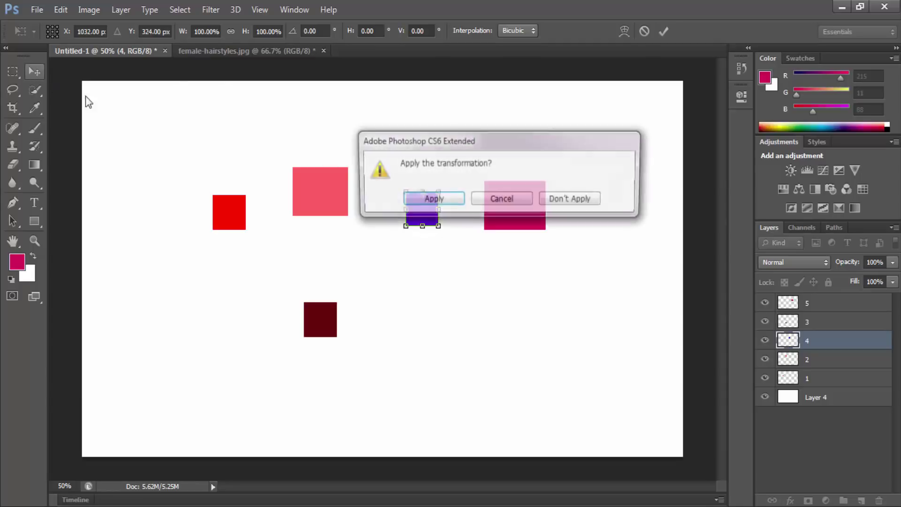
Apply the transformation, hide transform controls, deselect, and select layers 1 through 5 together.
{"action": "left_click", "coordinate": [428, 199]}
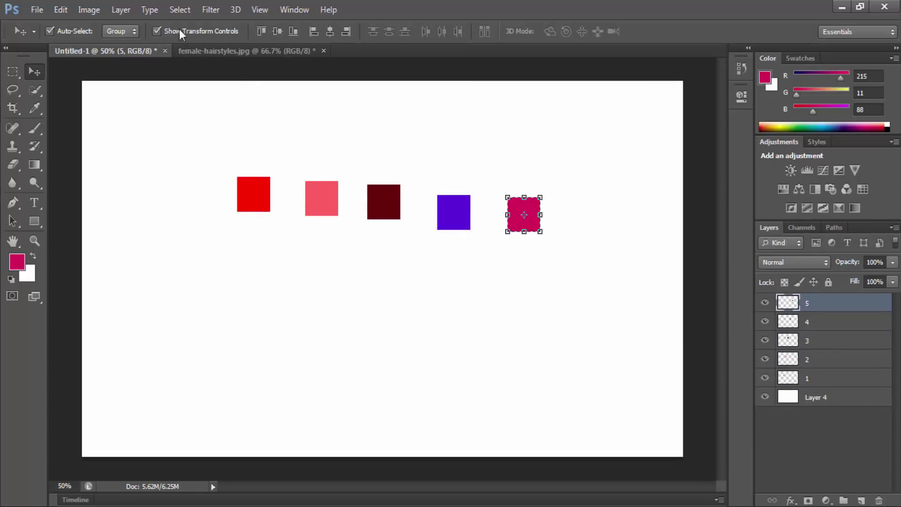
{"action": "left_click", "coordinate": [201, 31]}
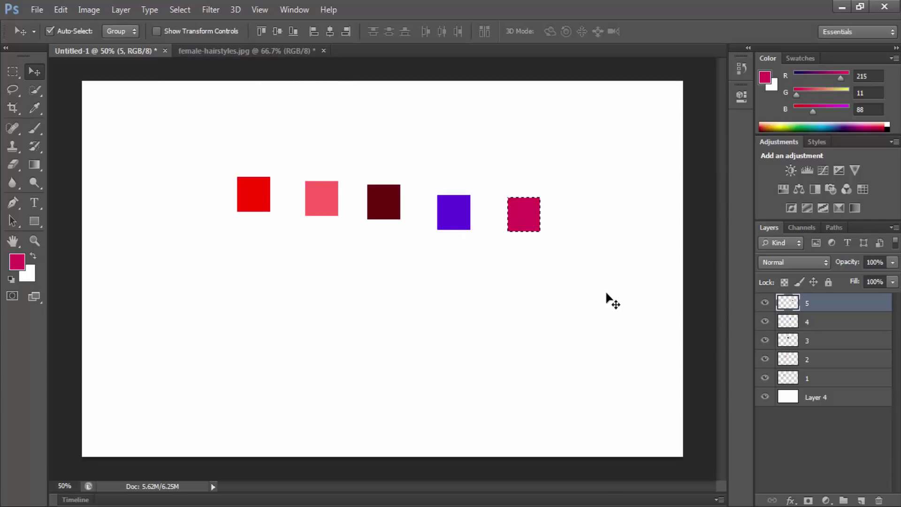
{"action": "key", "text": "ctrl+d"}
{"action": "left_click", "coordinate": [824, 380], "text": "shift"}
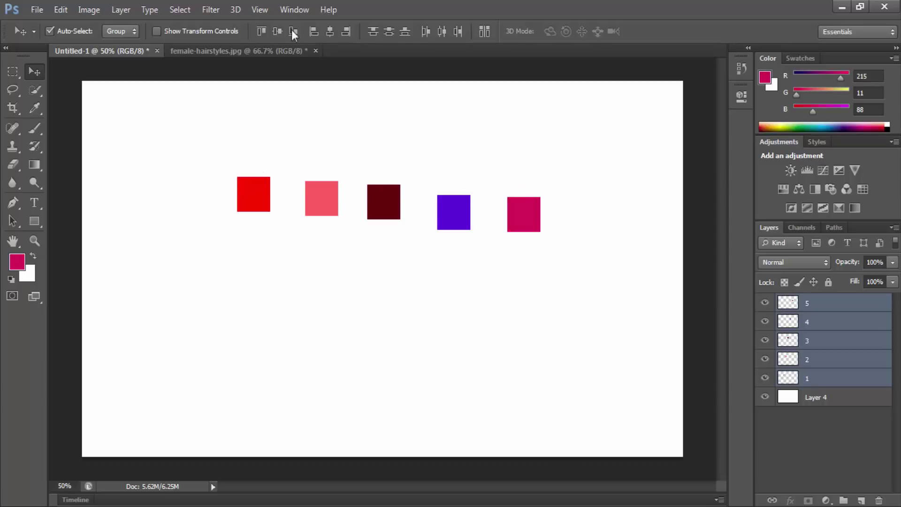
Scale up the dark red square on layer 3, then reselect layers 1 through 5.
{"action": "left_click", "coordinate": [263, 29]}
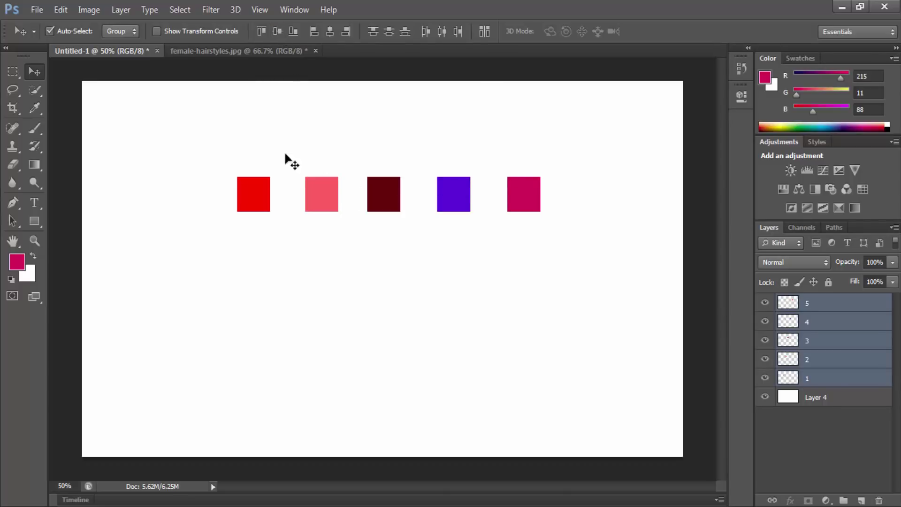
{"action": "left_click", "coordinate": [831, 346]}
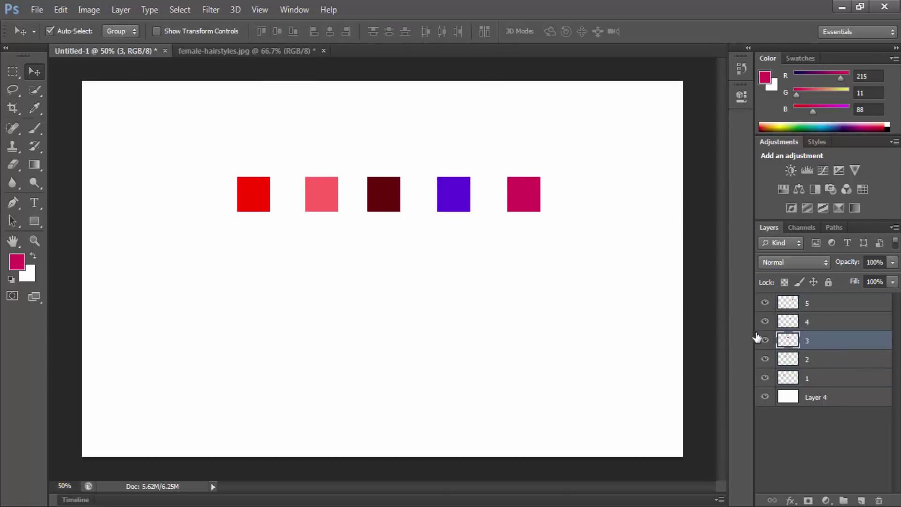
{"action": "key", "text": "ctrl+t"}
{"action": "left_click_drag", "start_coordinate": [400, 177], "coordinate": [407, 171]}
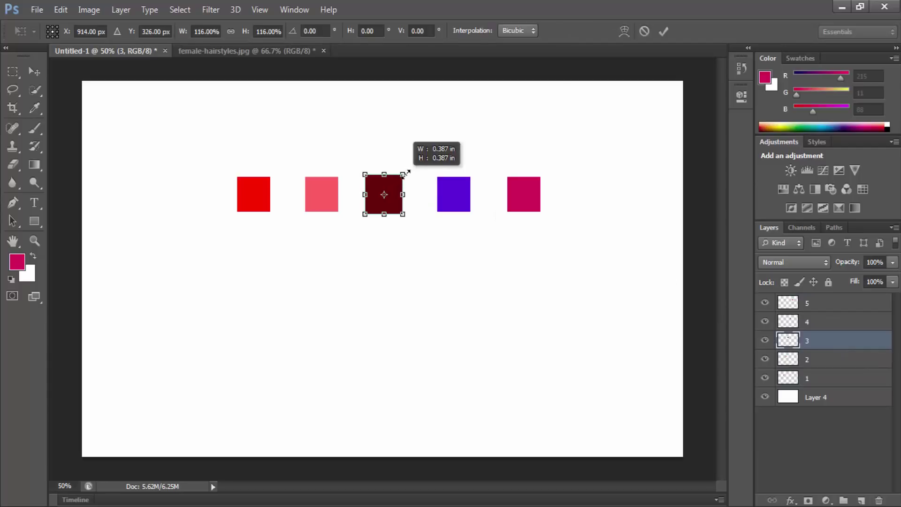
{"action": "key", "text": "Return"}
{"action": "left_click", "coordinate": [830, 378]}
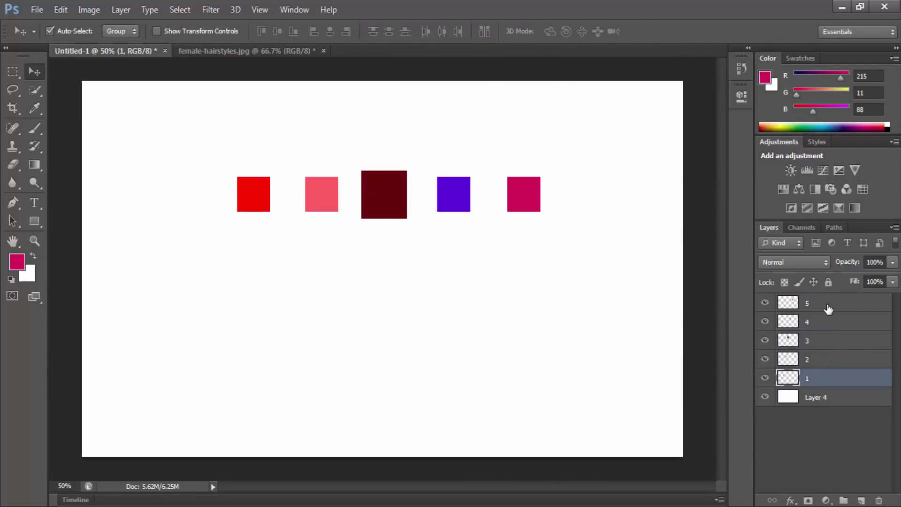
{"action": "left_click", "coordinate": [830, 304], "text": "shift"}
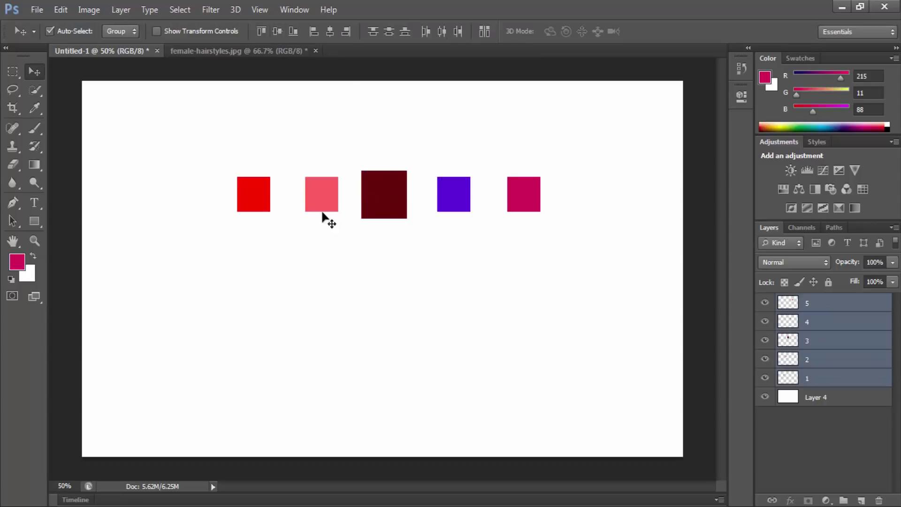
Try bottom, top, vertical-centre and left-edge alignments, undoing the left-edge alignment.
{"action": "left_click", "coordinate": [295, 32]}
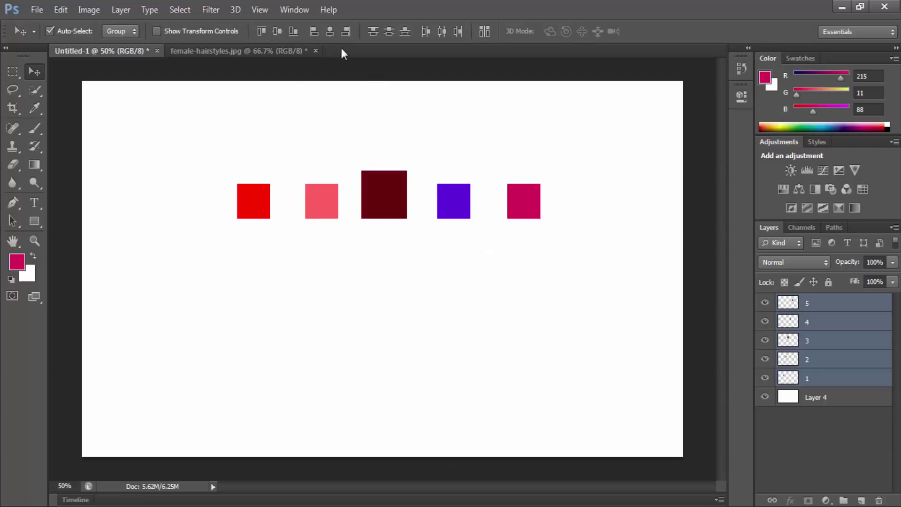
{"action": "left_click", "coordinate": [261, 31]}
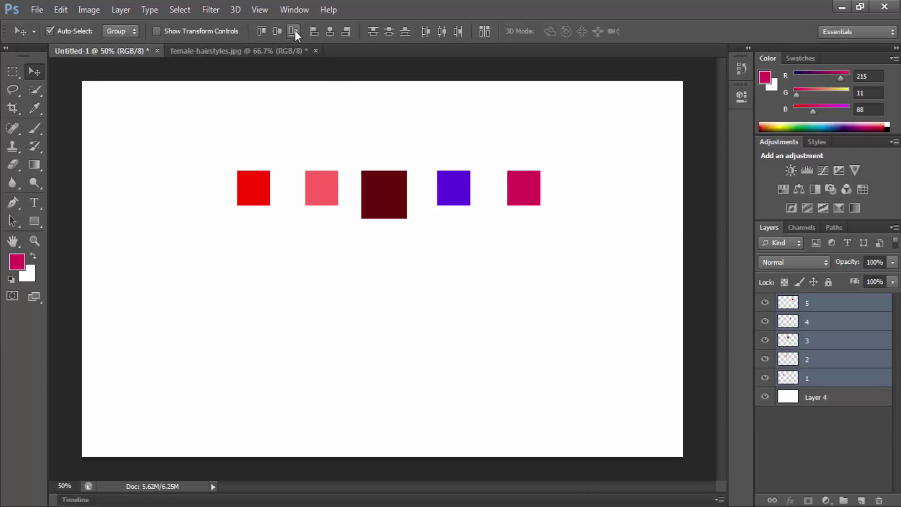
{"action": "left_click", "coordinate": [278, 28]}
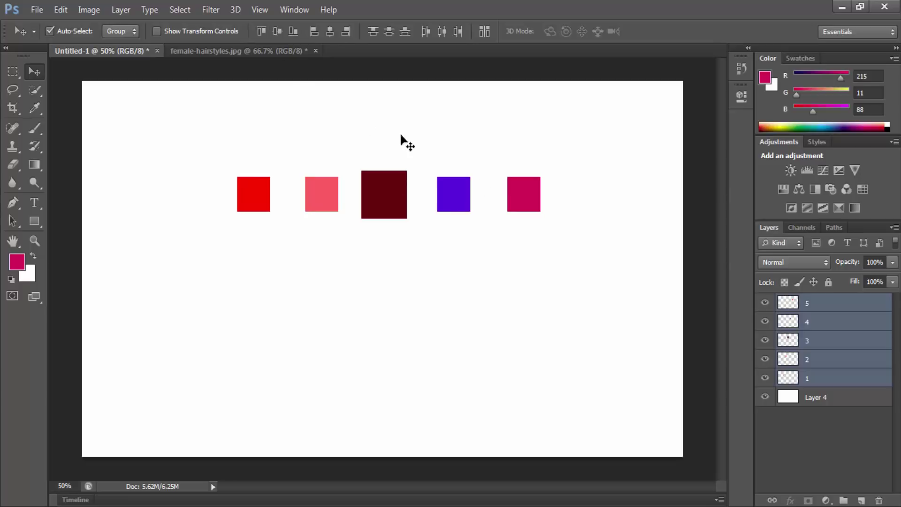
{"action": "left_click", "coordinate": [311, 30]}
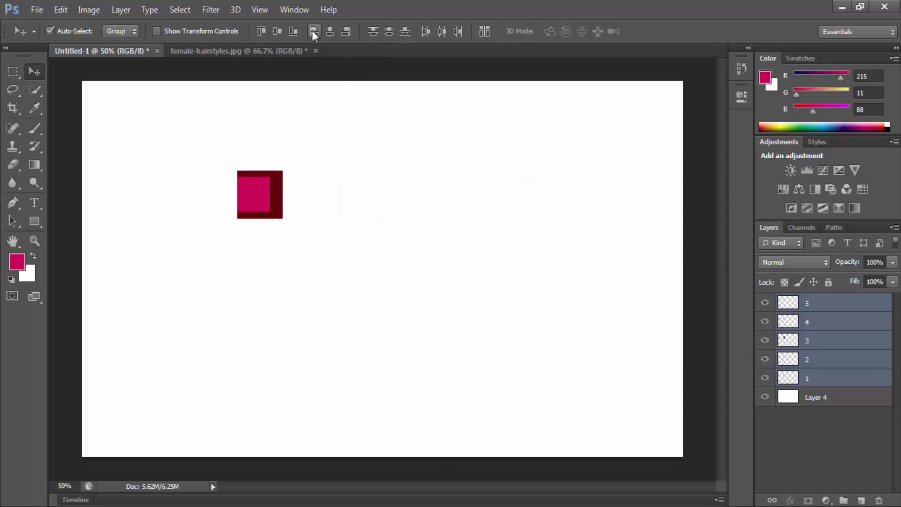
{"action": "key", "text": "ctrl+z"}
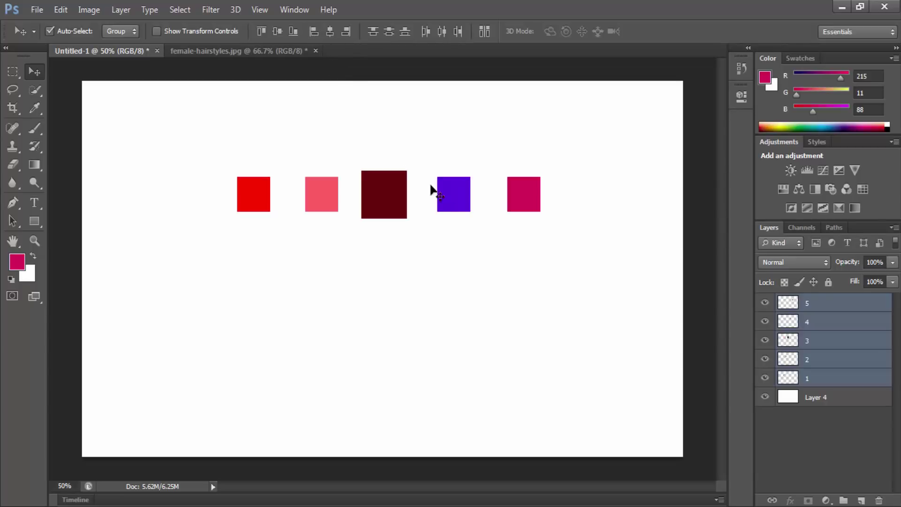
Drag the pink, maroon, purple and magenta squares down into a column on the left.
{"action": "left_click", "coordinate": [814, 306]}
{"action": "left_click_drag", "start_coordinate": [333, 190], "coordinate": [259, 255]}
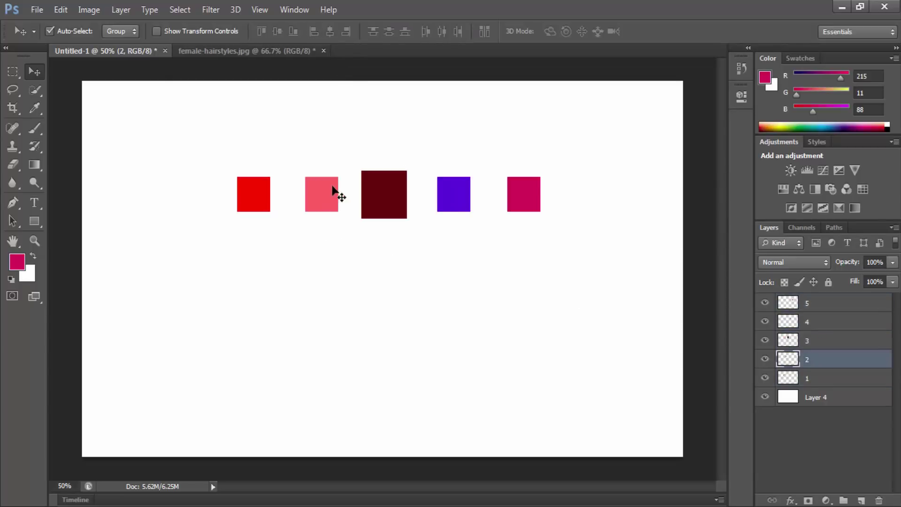
{"action": "left_click_drag", "start_coordinate": [374, 197], "coordinate": [277, 325]}
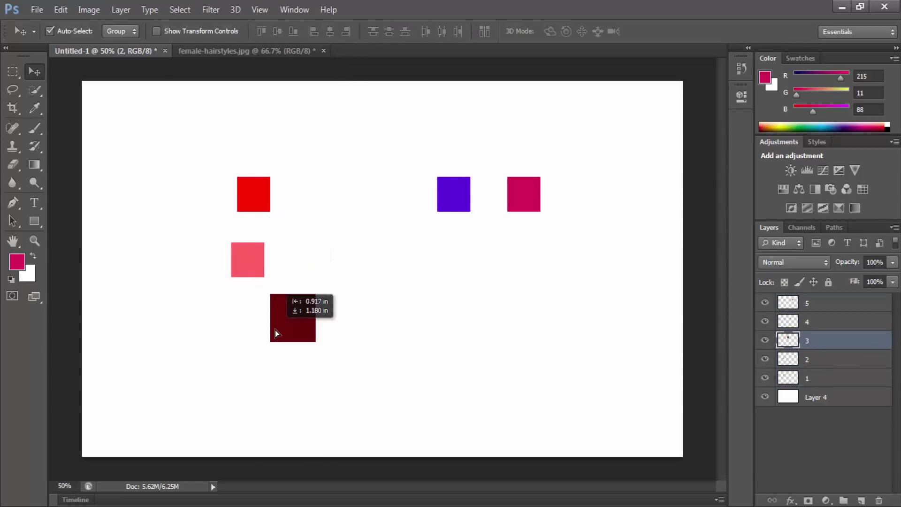
{"action": "mouse_move", "coordinate": [467, 210]}
{"action": "left_mouse_down"}
{"action": "mouse_move", "coordinate": [318, 391]}
{"action": "mouse_move", "coordinate": [276, 414]}
{"action": "left_mouse_up"}
{"action": "left_click_drag", "start_coordinate": [516, 202], "coordinate": [302, 447]}
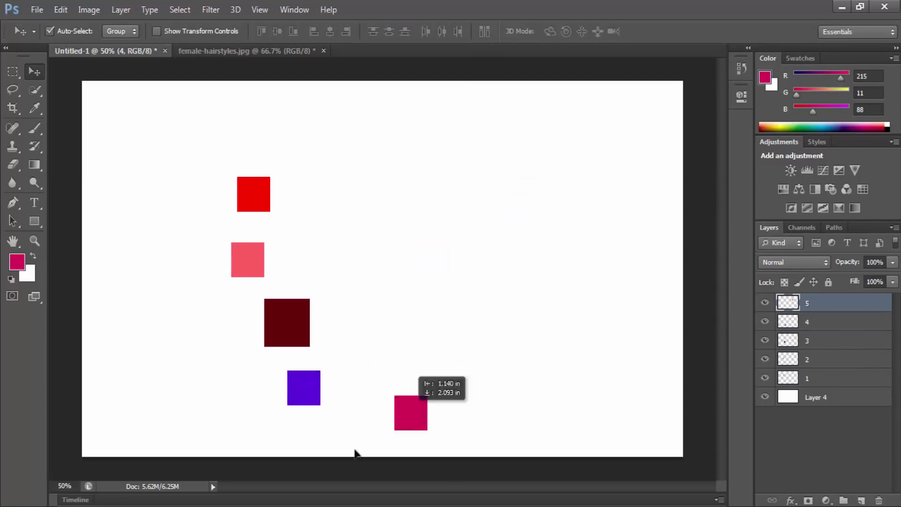
Align the five squares on their horizontal centres and test distribute options, undoing bottom-edge distribution.
{"action": "left_click", "coordinate": [807, 378], "text": "shift"}
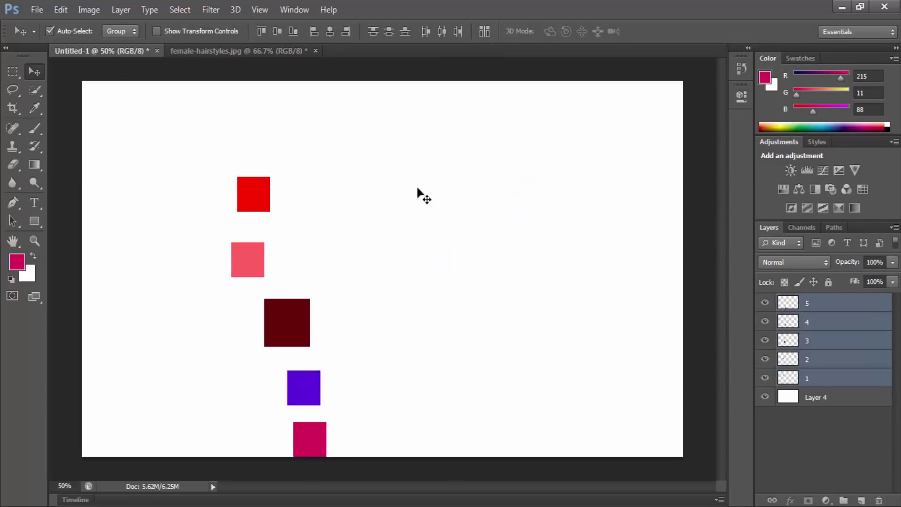
{"action": "left_click", "coordinate": [313, 32]}
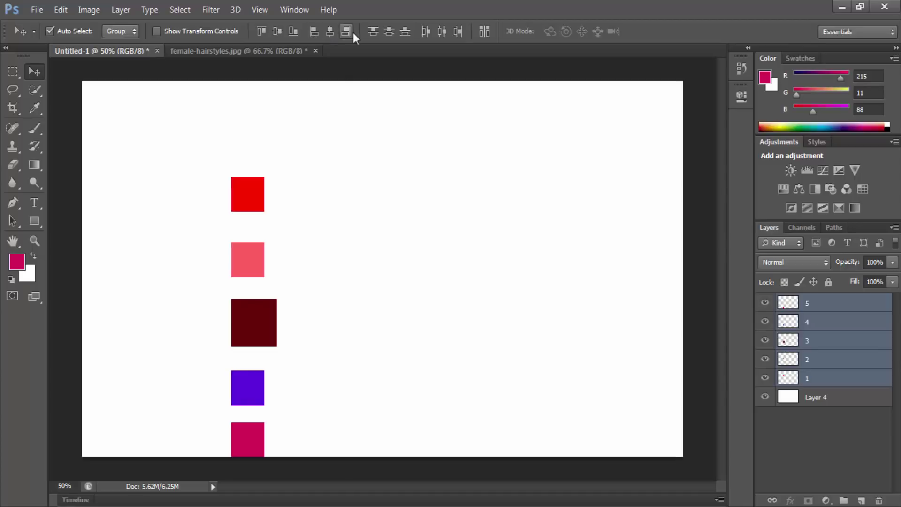
{"action": "left_click", "coordinate": [330, 33]}
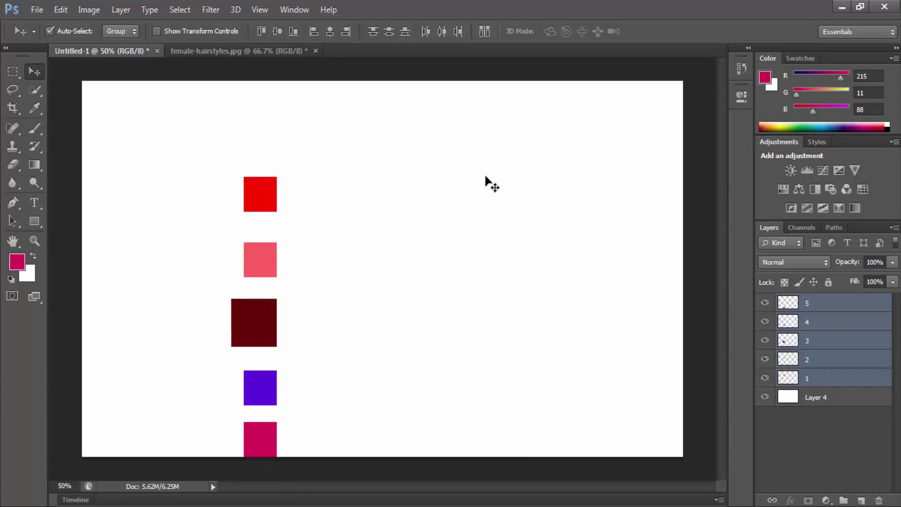
{"action": "left_click", "coordinate": [372, 31]}
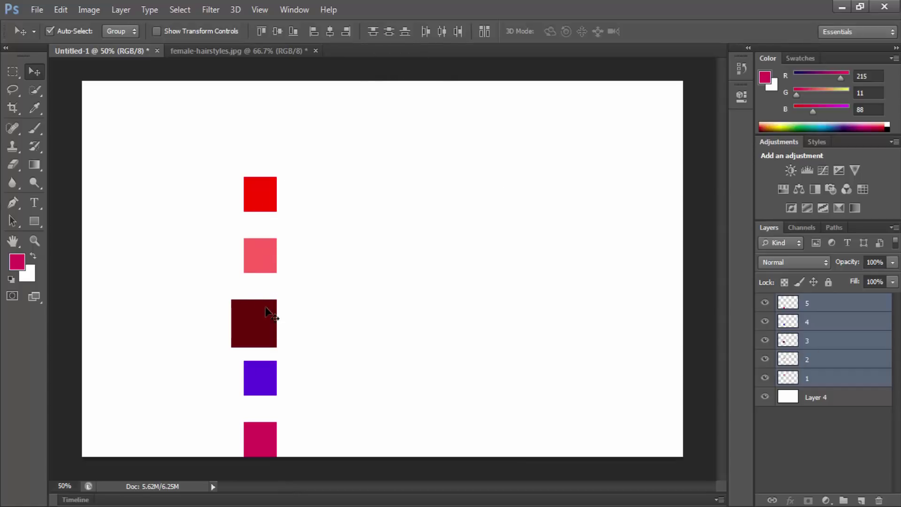
{"action": "left_click", "coordinate": [386, 33]}
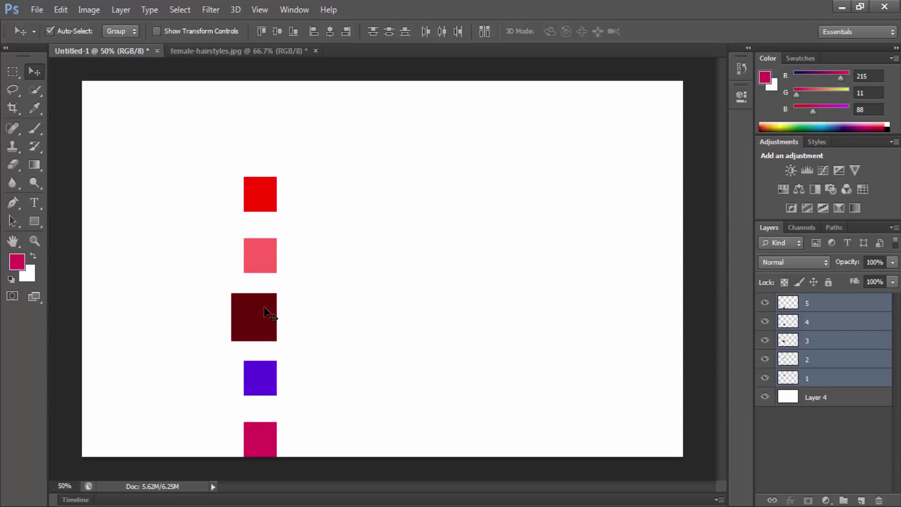
{"action": "left_click", "coordinate": [442, 32]}
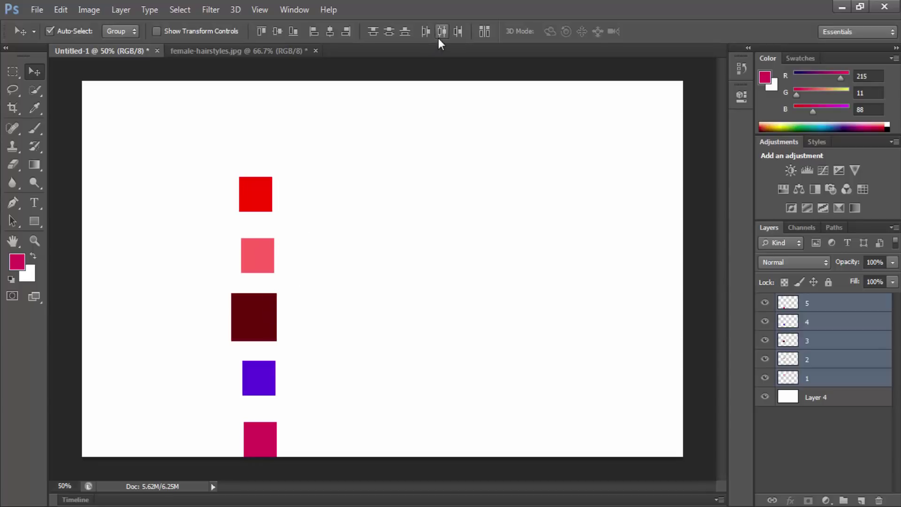
{"action": "left_click", "coordinate": [442, 32]}
{"action": "left_click", "coordinate": [443, 34]}
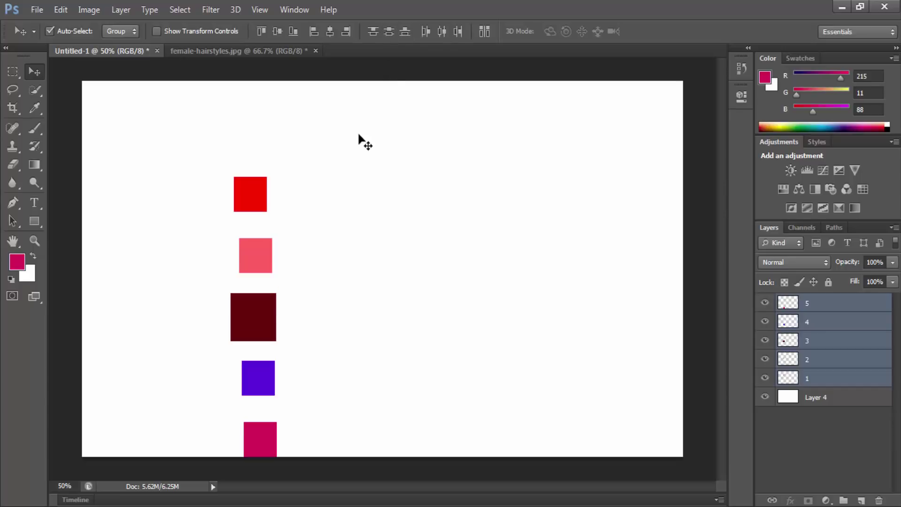
{"action": "left_click", "coordinate": [374, 32]}
{"action": "left_click", "coordinate": [404, 36]}
{"action": "key", "text": "ctrl+z"}
With Auto-Select off, nudge the maroon square right and move layer 1's red square right.
{"action": "left_click", "coordinate": [774, 339]}
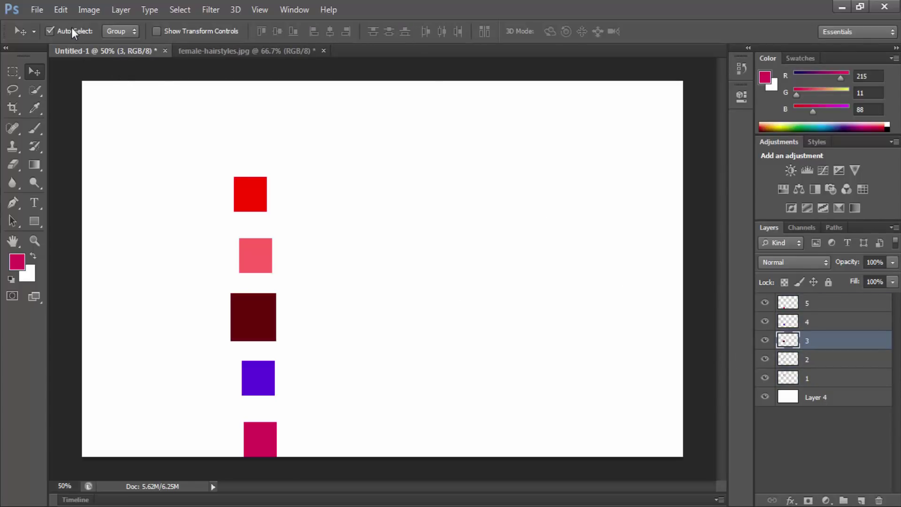
{"action": "left_click", "coordinate": [765, 340]}
{"action": "mouse_move", "coordinate": [265, 193]}
{"action": "left_mouse_down"}
{"action": "mouse_move", "coordinate": [281, 233]}
{"action": "mouse_move", "coordinate": [261, 326]}
{"action": "mouse_move", "coordinate": [336, 318]}
{"action": "mouse_move", "coordinate": [362, 247]}
{"action": "mouse_move", "coordinate": [288, 307]}
{"action": "mouse_move", "coordinate": [274, 307]}
{"action": "left_mouse_up"}
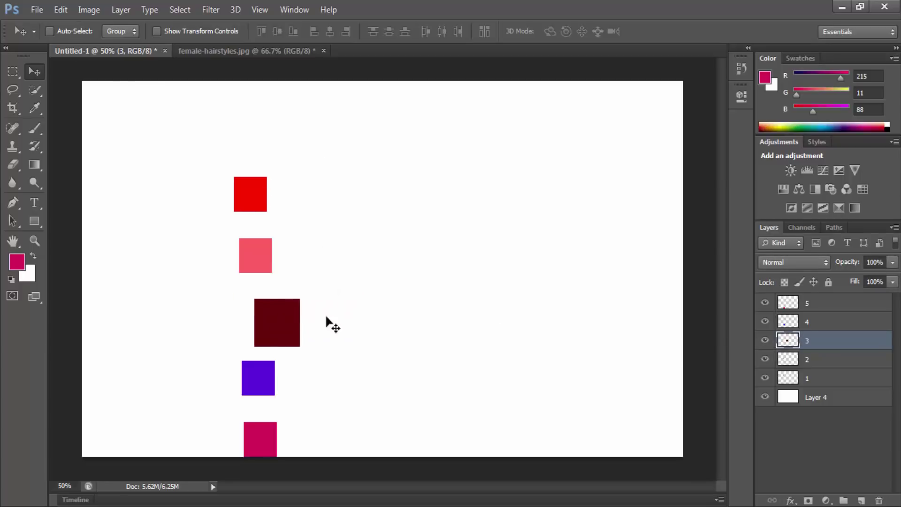
{"action": "left_click", "coordinate": [814, 383]}
{"action": "mouse_move", "coordinate": [306, 442]}
{"action": "left_mouse_down"}
{"action": "mouse_move", "coordinate": [535, 237]}
{"action": "mouse_move", "coordinate": [524, 246]}
{"action": "left_mouse_up"}
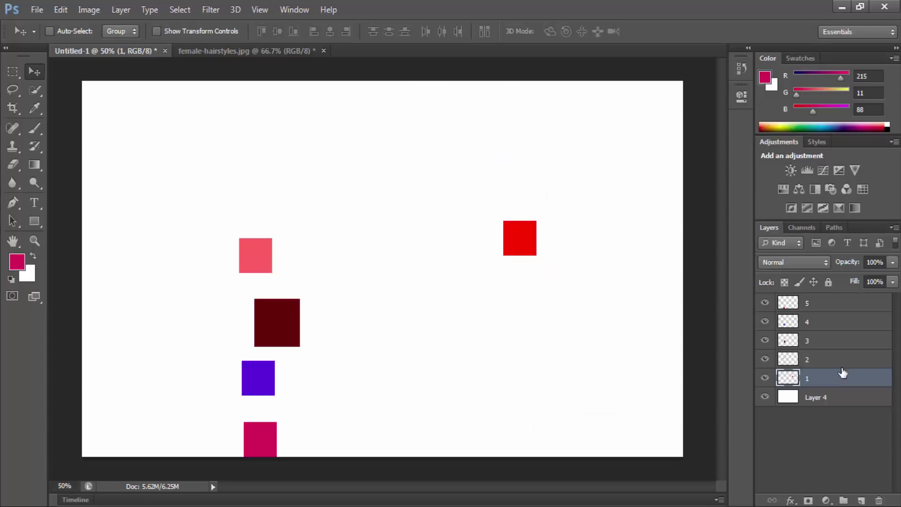
{"action": "left_click", "coordinate": [13, 72]}
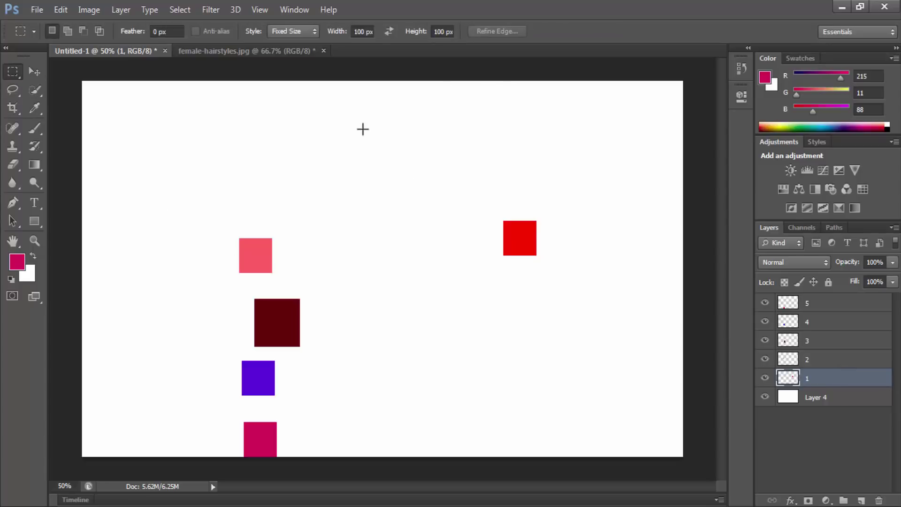
Draw a wide Normal-style rectangular selection across the upper canvas.
{"action": "left_click_drag", "start_coordinate": [575, 190], "coordinate": [609, 199]}
{"action": "left_click", "coordinate": [301, 31]}
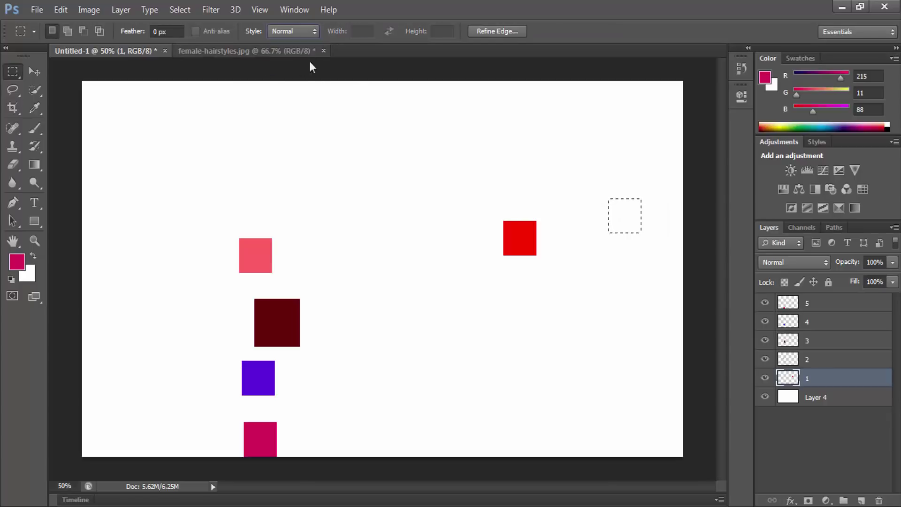
{"action": "left_click", "coordinate": [348, 159]}
{"action": "left_click_drag", "start_coordinate": [335, 101], "coordinate": [632, 195]}
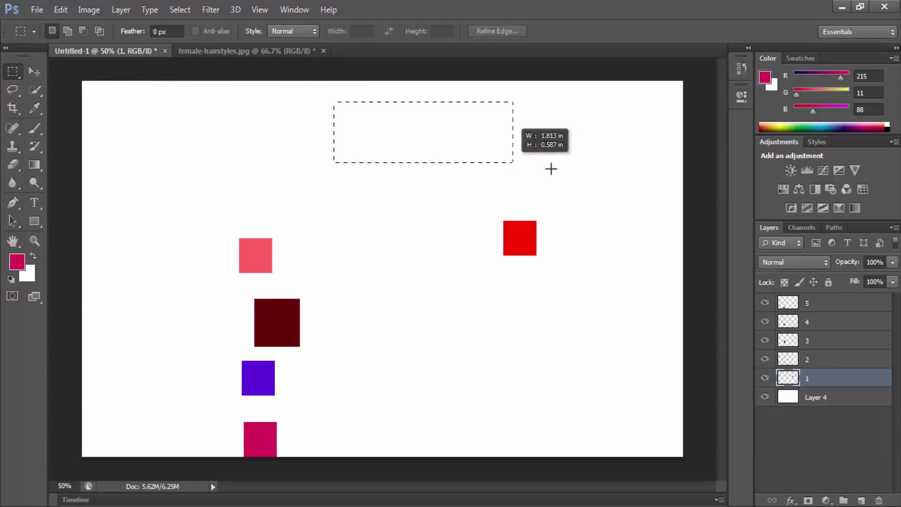
{"action": "left_click", "coordinate": [629, 186]}
{"action": "key", "text": "ctrl+shift+d"}
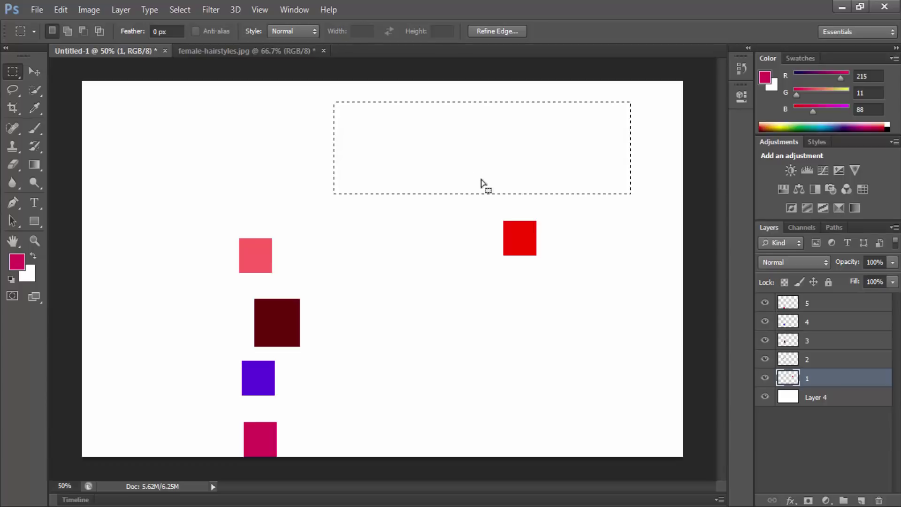
Align the red square to the selection's horizontal centre and top edge, then deselect.
{"action": "left_click", "coordinate": [37, 71]}
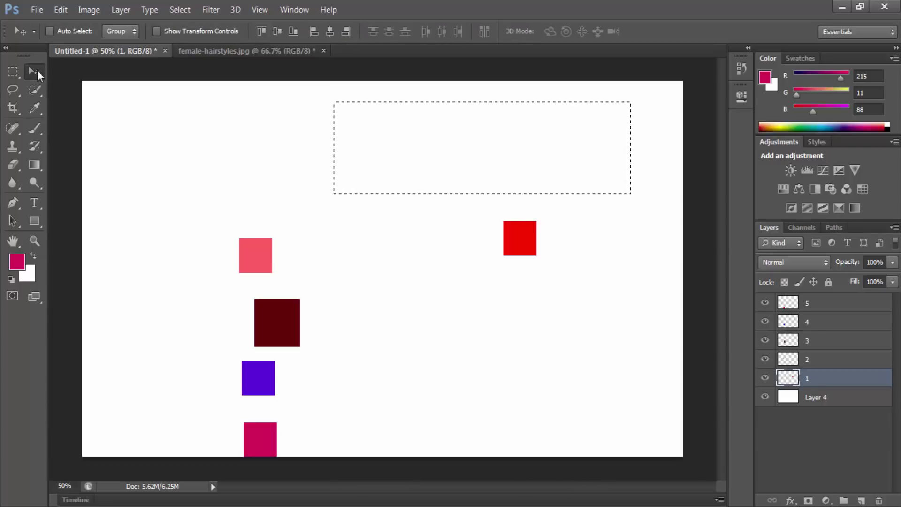
{"action": "left_click", "coordinate": [330, 32]}
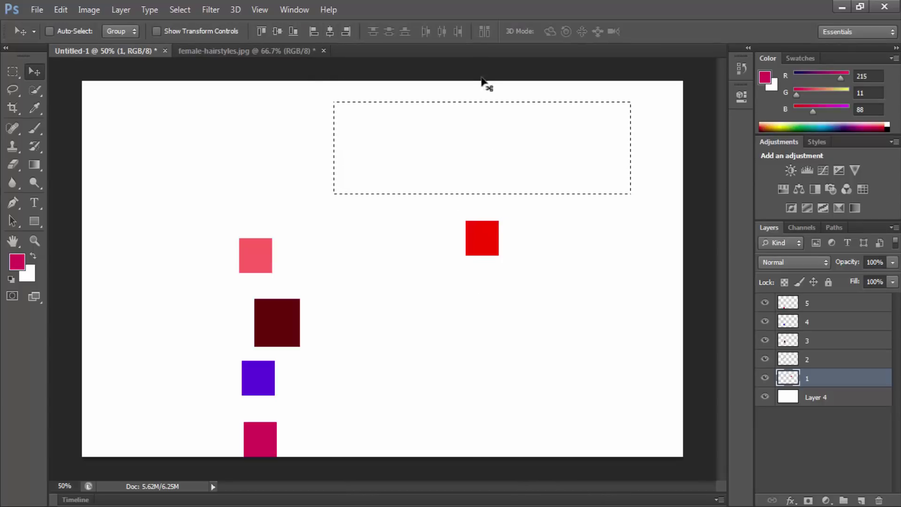
{"action": "left_click", "coordinate": [278, 32]}
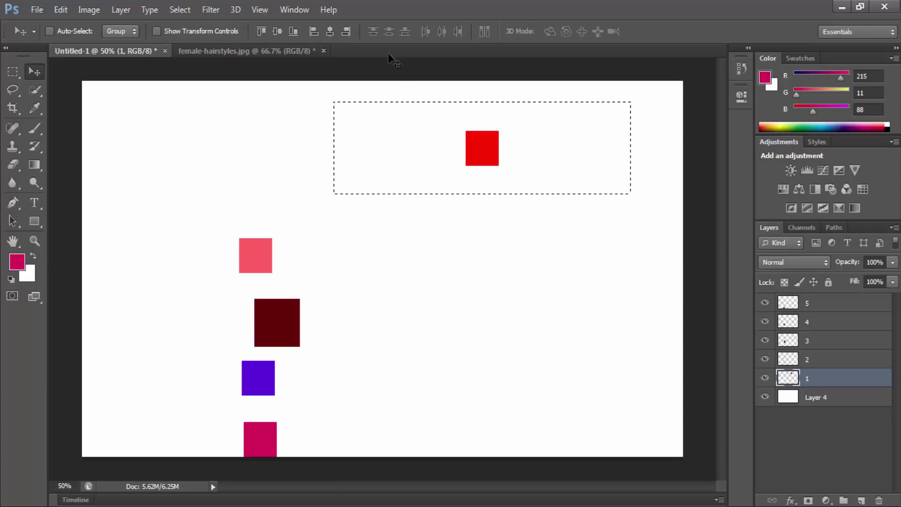
{"action": "left_click", "coordinate": [346, 32]}
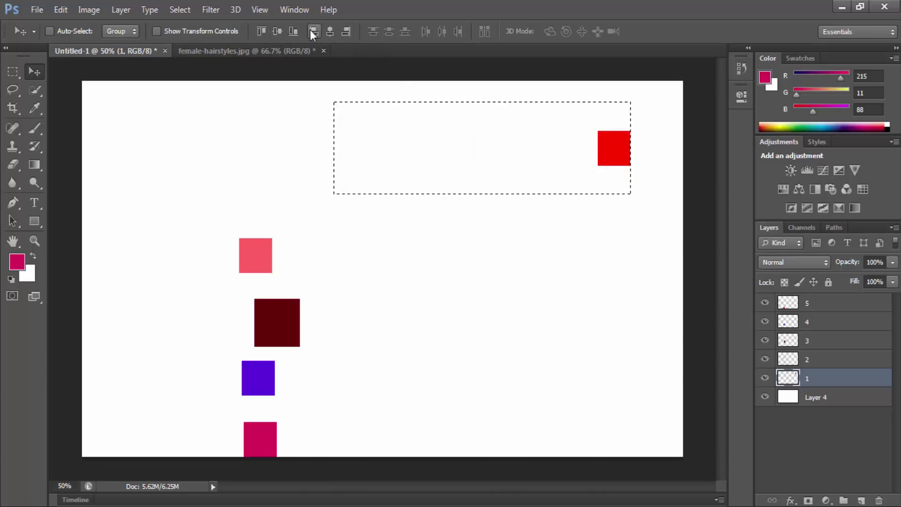
{"action": "left_click", "coordinate": [312, 31]}
{"action": "left_click", "coordinate": [345, 32]}
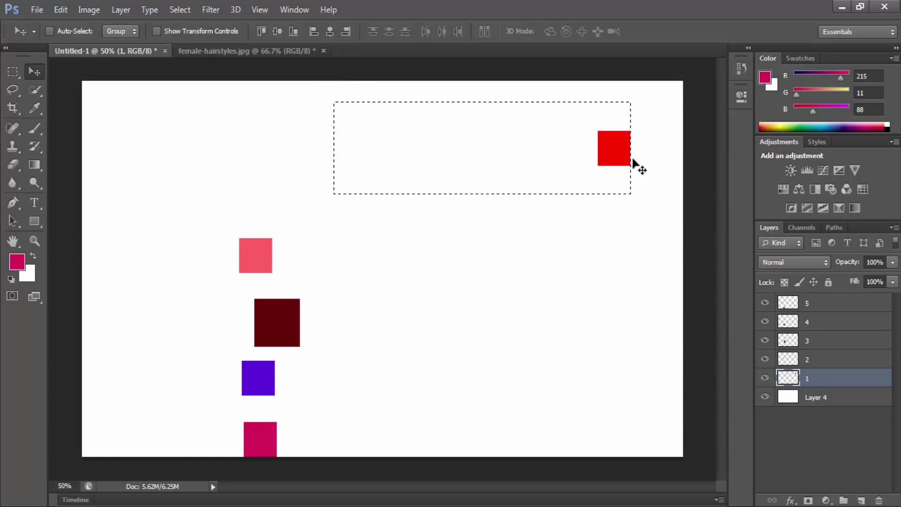
{"action": "left_click", "coordinate": [330, 31]}
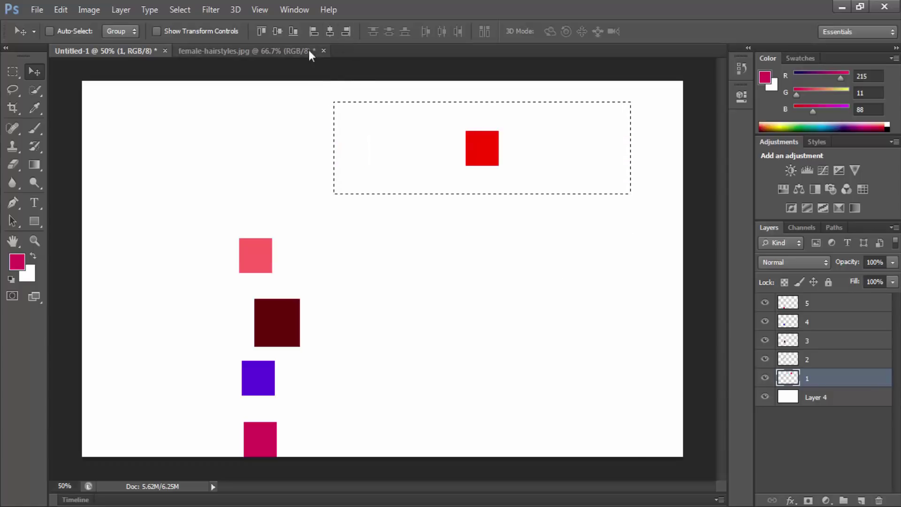
{"action": "left_click", "coordinate": [294, 31]}
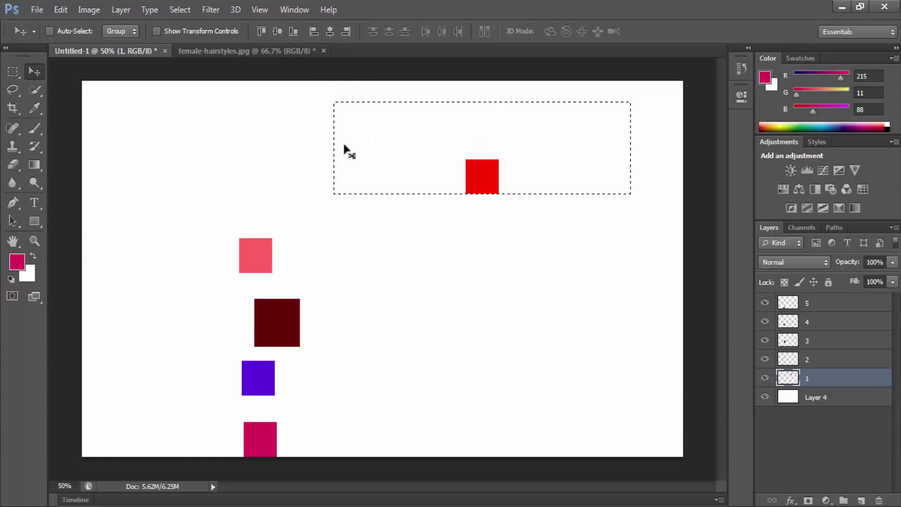
{"action": "left_click", "coordinate": [262, 31]}
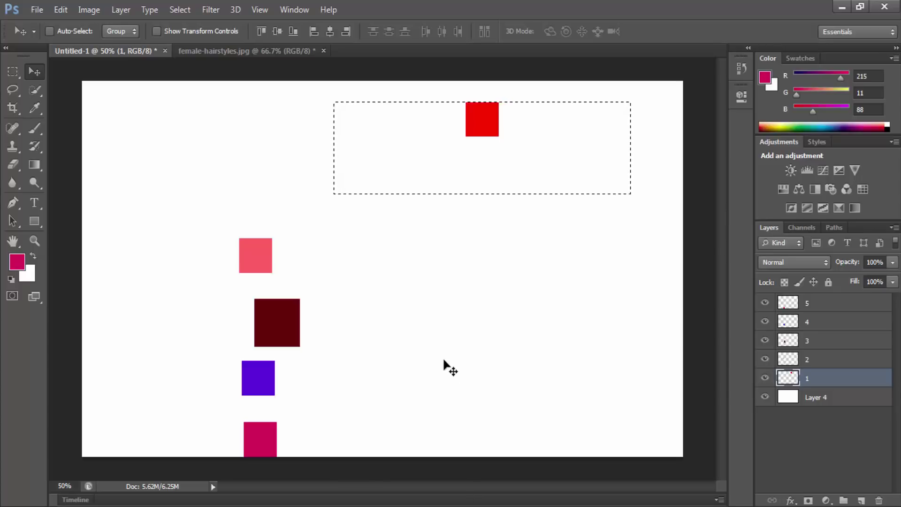
{"action": "key", "text": "ctrl+d"}
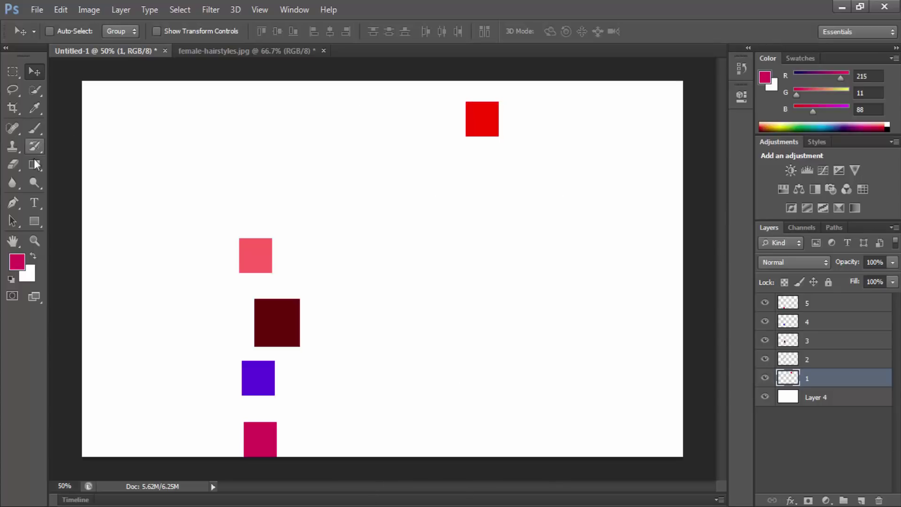
Align layer 2's pink square to an upper-left rectangle's left edge and vertical centre, then deselect.
{"action": "left_click", "coordinate": [13, 75]}
{"action": "left_click_drag", "start_coordinate": [148, 134], "coordinate": [389, 219]}
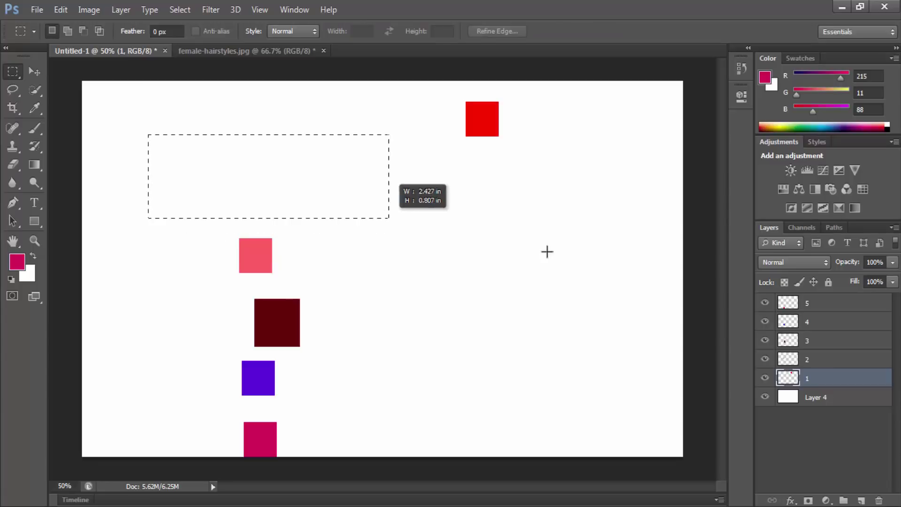
{"action": "left_click", "coordinate": [823, 360]}
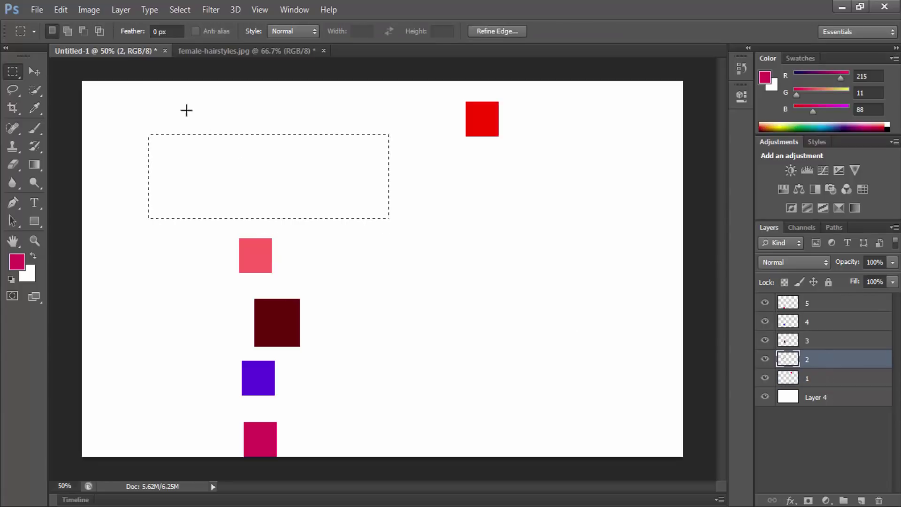
{"action": "left_click", "coordinate": [34, 72]}
{"action": "left_click", "coordinate": [330, 31]}
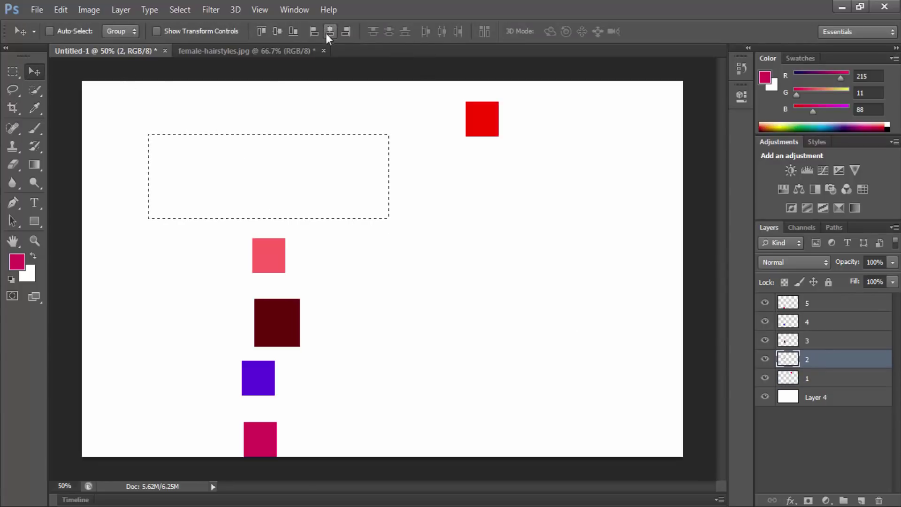
{"action": "left_click", "coordinate": [277, 31]}
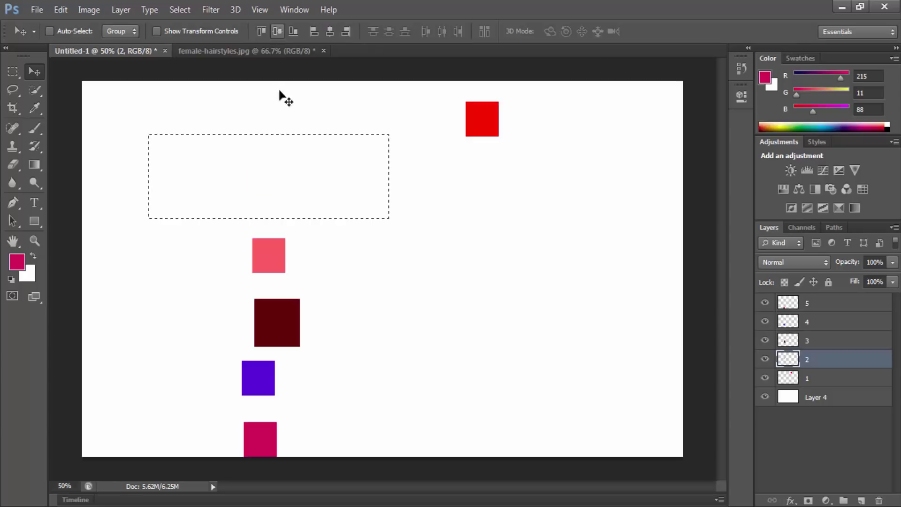
{"action": "left_click", "coordinate": [346, 31]}
{"action": "left_click", "coordinate": [314, 32]}
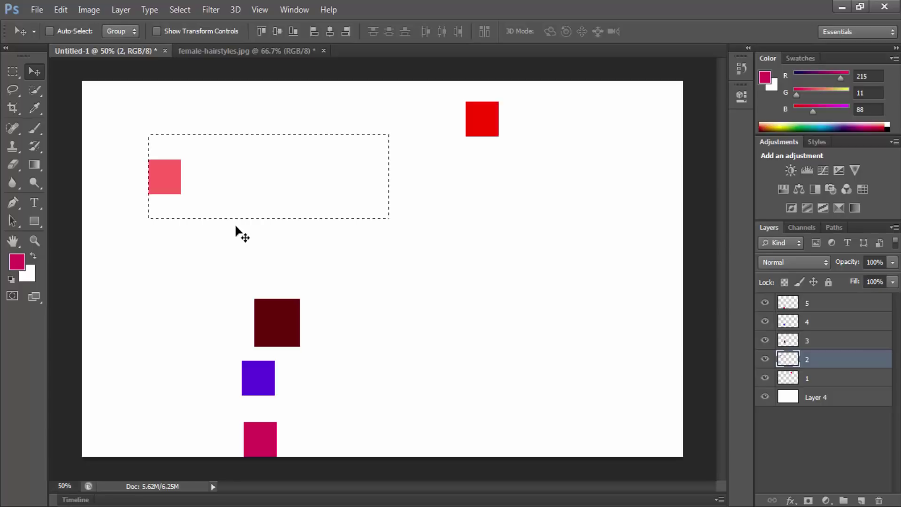
{"action": "key", "text": "ctrl+d"}
Switch to the Elliptical Marquee after trial selections, undoing an accidental whole-layer fill.
{"action": "left_click", "coordinate": [13, 71]}
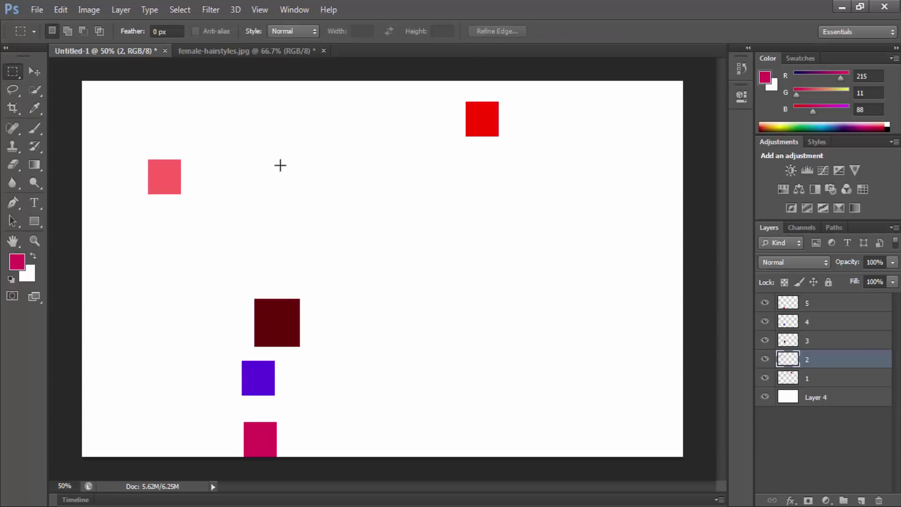
{"action": "left_click_drag", "start_coordinate": [277, 146], "coordinate": [461, 297]}
{"action": "left_click_drag", "start_coordinate": [197, 149], "coordinate": [389, 331]}
{"action": "left_click", "coordinate": [316, 157]}
{"action": "right_click", "coordinate": [15, 70]}
{"action": "left_click", "coordinate": [73, 83]}
{"action": "mouse_move", "coordinate": [324, 171]}
{"action": "left_mouse_down"}
{"action": "mouse_move", "coordinate": [517, 302]}
{"action": "mouse_move", "coordinate": [441, 246]}
{"action": "left_mouse_up"}
{"action": "left_click", "coordinate": [441, 245]}
{"action": "key", "text": "alt+BackSpace"}
{"action": "key", "text": "ctrl+z"}
{"action": "key", "text": "ctrl+alt+z"}
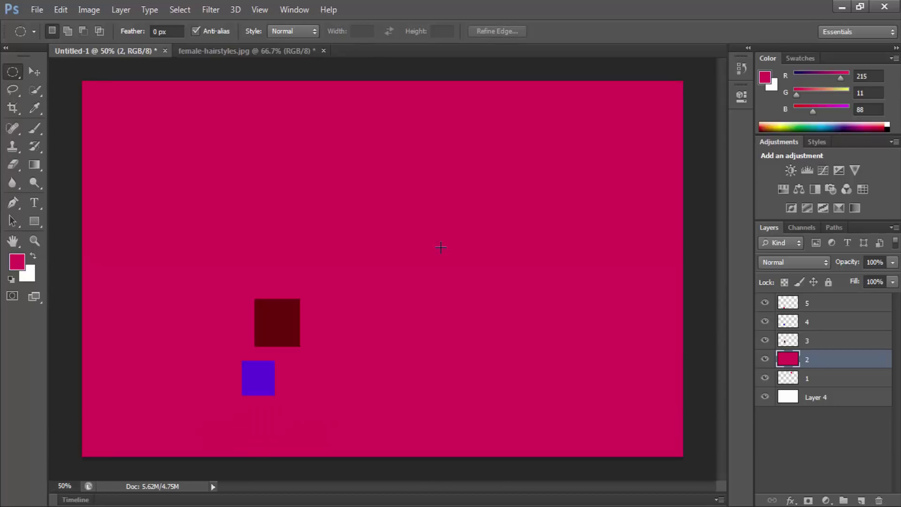
{"action": "key", "text": "ctrl+alt+z"}
Fill a circle near the top with magenta and two small oval eyes with white.
{"action": "mouse_move", "coordinate": [269, 139]}
{"action": "left_mouse_down"}
{"action": "mouse_move", "coordinate": [351, 215]}
{"action": "mouse_move", "coordinate": [312, 178]}
{"action": "left_mouse_up"}
{"action": "key", "text": "alt+BackSpace"}
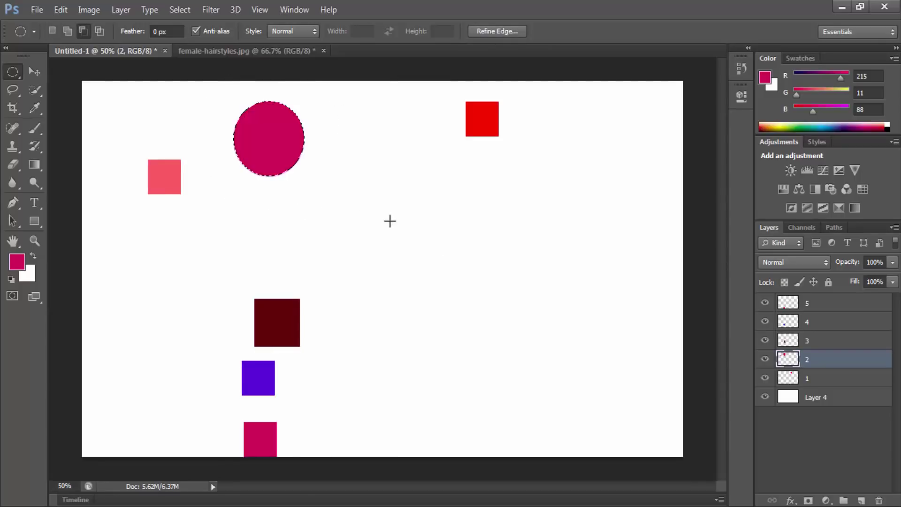
{"action": "key", "text": "ctrl+d"}
{"action": "left_click_drag", "start_coordinate": [242, 127], "coordinate": [259, 134]}
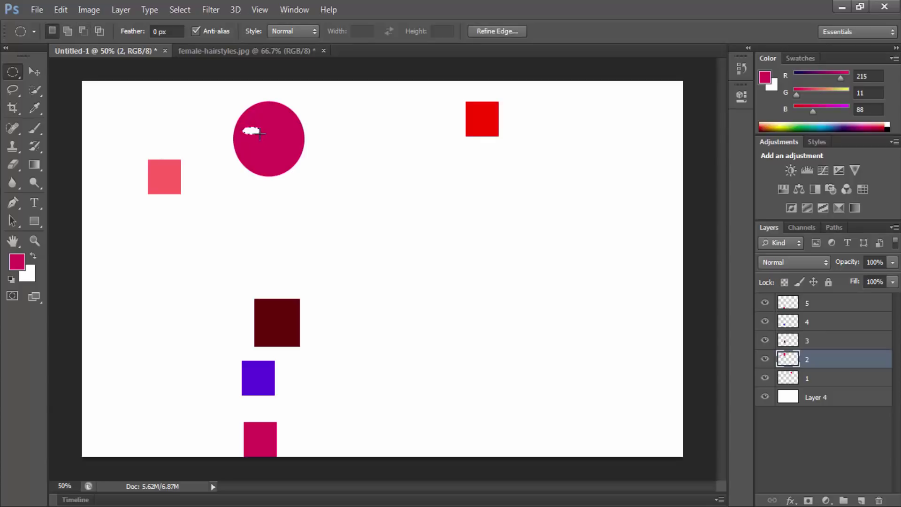
{"action": "left_click_drag", "start_coordinate": [280, 130], "coordinate": [299, 137]}
{"action": "key", "text": "ctrl+BackSpace"}
{"action": "key", "text": "ctrl+d"}
Fill a small white mouth on the face, then draw a rectangular selection at the top-left.
{"action": "left_click_drag", "start_coordinate": [272, 159], "coordinate": [274, 160]}
{"action": "key", "text": "ctrl+BackSpace"}
{"action": "key", "text": "ctrl+d"}
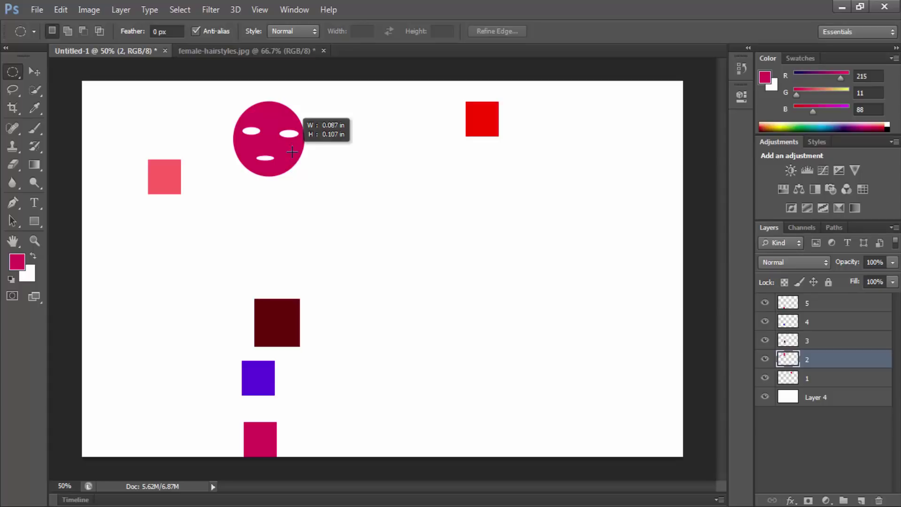
{"action": "left_click_drag", "start_coordinate": [285, 142], "coordinate": [292, 151]}
{"action": "key", "text": "ctrl+d"}
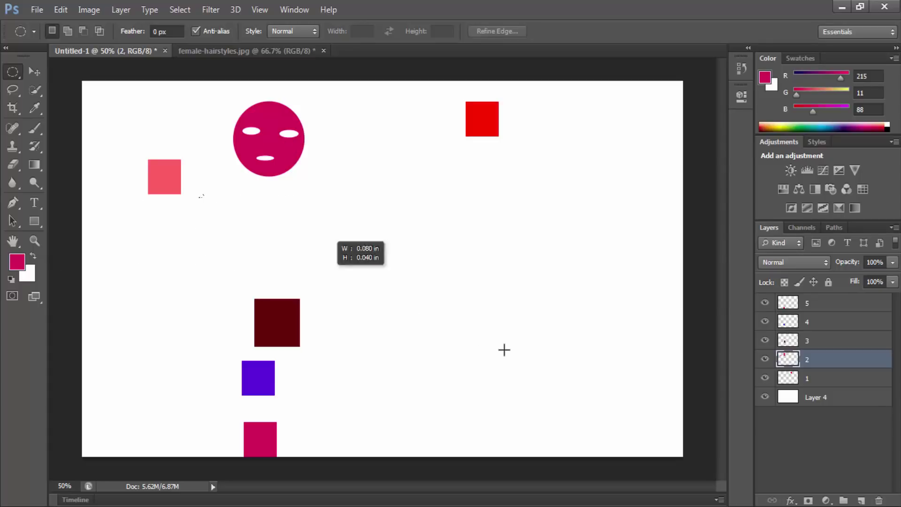
{"action": "left_click_drag", "start_coordinate": [196, 196], "coordinate": [507, 351]}
{"action": "key", "text": "ctrl+d"}
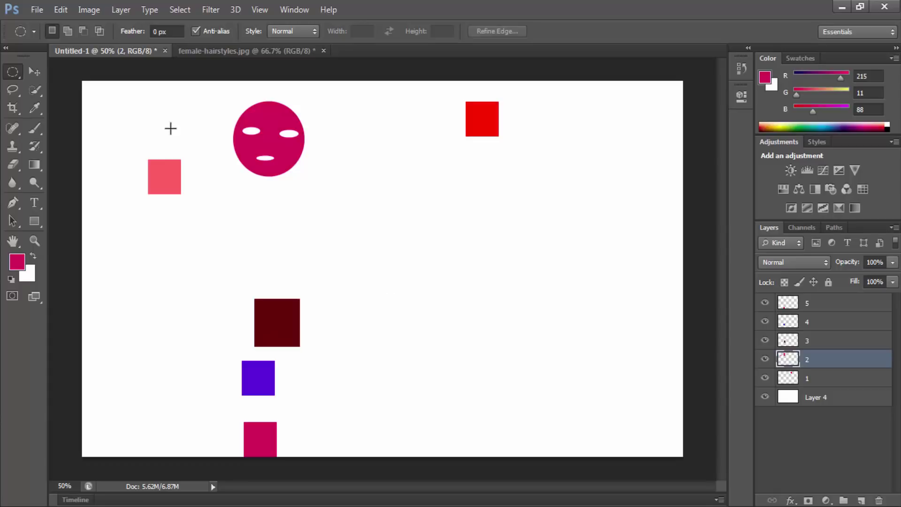
{"action": "mouse_move", "coordinate": [12, 70]}
{"action": "left_mouse_down"}
{"action": "mouse_move", "coordinate": [57, 70]}
{"action": "mouse_move", "coordinate": [183, 176]}
{"action": "left_mouse_up"}
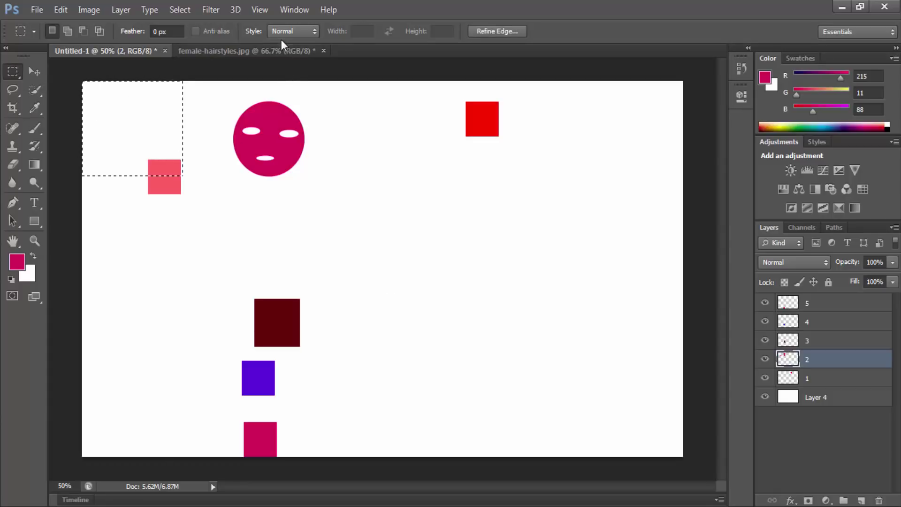
Try the Fixed Size 100 px marquee style, revert to Normal, and clear the selection.
{"action": "left_click", "coordinate": [291, 31]}
{"action": "left_click", "coordinate": [287, 67]}
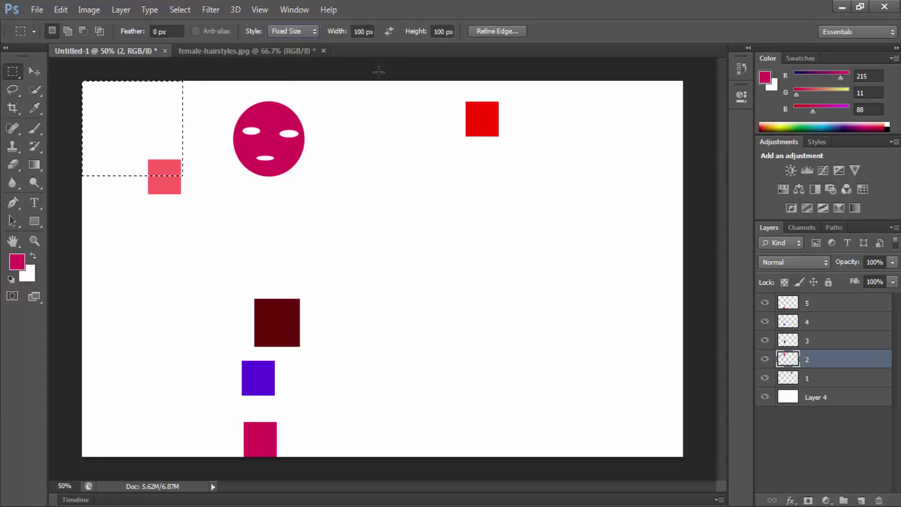
{"action": "left_click", "coordinate": [291, 31]}
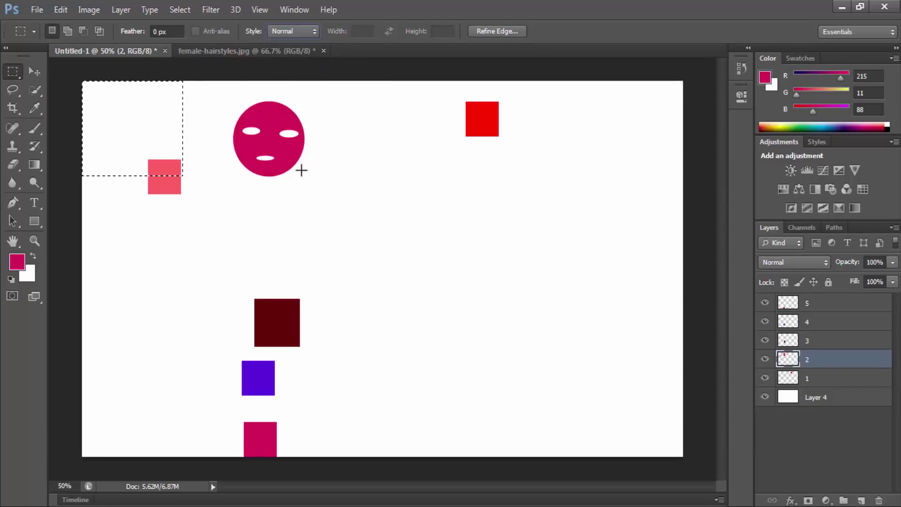
{"action": "key", "text": "ctrl+d"}
{"action": "right_click", "coordinate": [19, 72]}
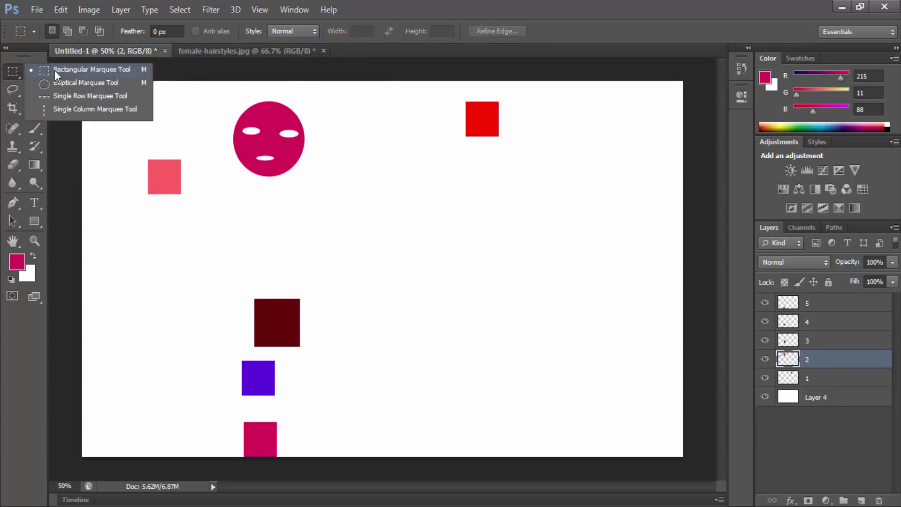
Test Lock All on layer 5 by trying to move its square, then unlock it.
{"action": "left_click", "coordinate": [35, 72]}
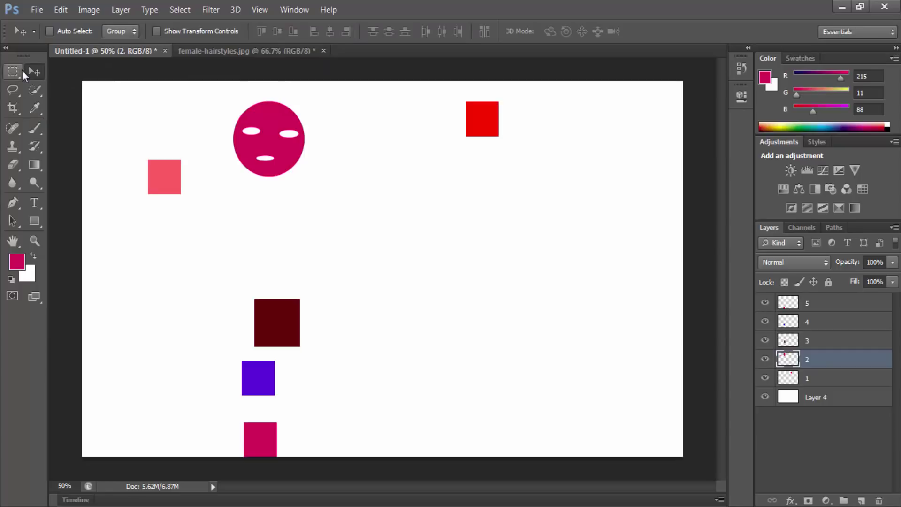
{"action": "left_click", "coordinate": [836, 382]}
{"action": "left_click", "coordinate": [816, 304]}
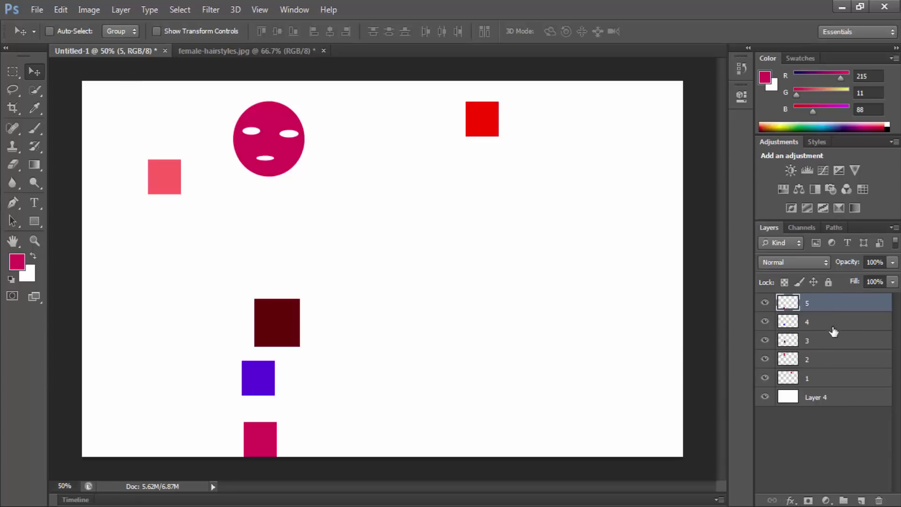
{"action": "left_click", "coordinate": [828, 282]}
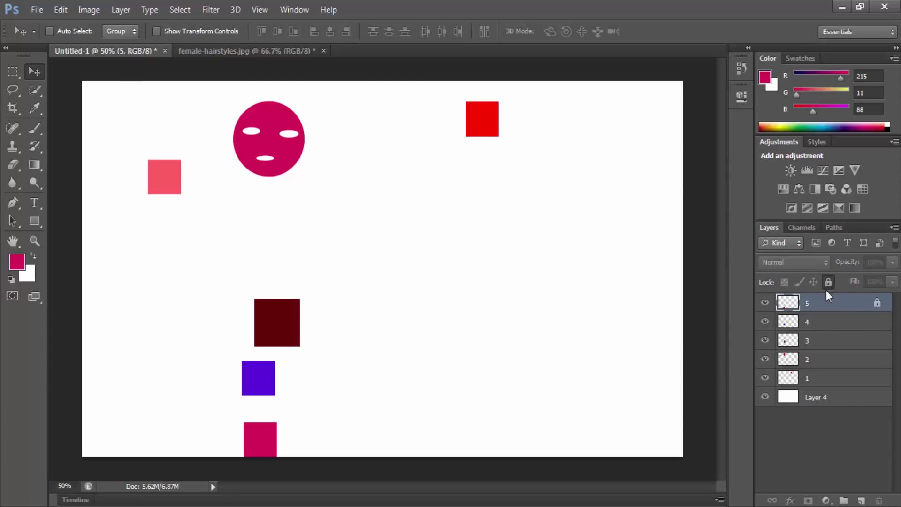
{"action": "left_click_drag", "start_coordinate": [481, 126], "coordinate": [479, 219]}
{"action": "left_click", "coordinate": [523, 151]}
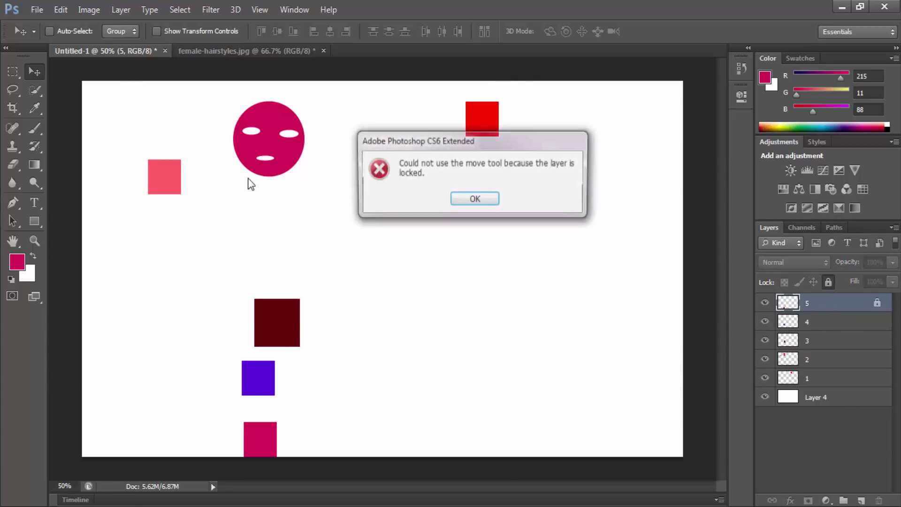
{"action": "left_click", "coordinate": [478, 201]}
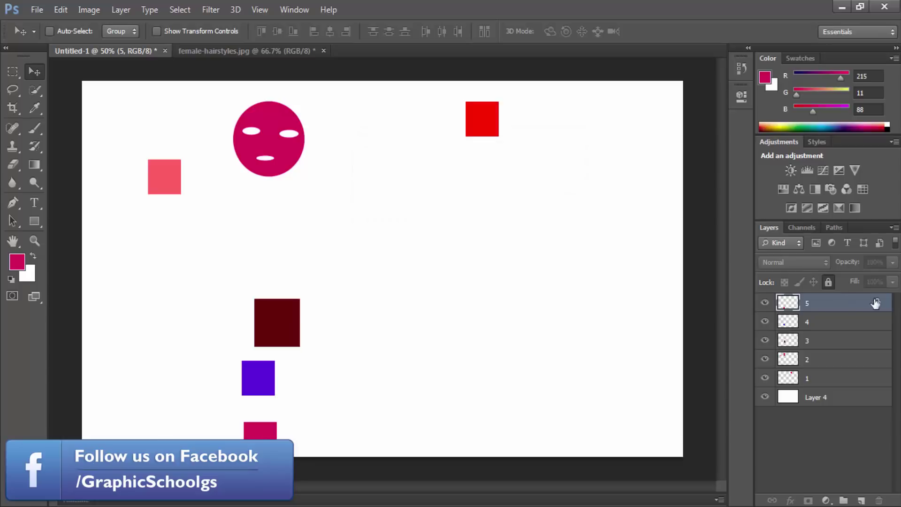
{"action": "left_click", "coordinate": [829, 281]}
Move the magenta square to the right side, then lock layer 5's position and pixels.
{"action": "mouse_move", "coordinate": [631, 233]}
{"action": "left_mouse_down"}
{"action": "mouse_move", "coordinate": [604, 65]}
{"action": "mouse_move", "coordinate": [522, 267]}
{"action": "mouse_move", "coordinate": [432, 297]}
{"action": "left_mouse_up"}
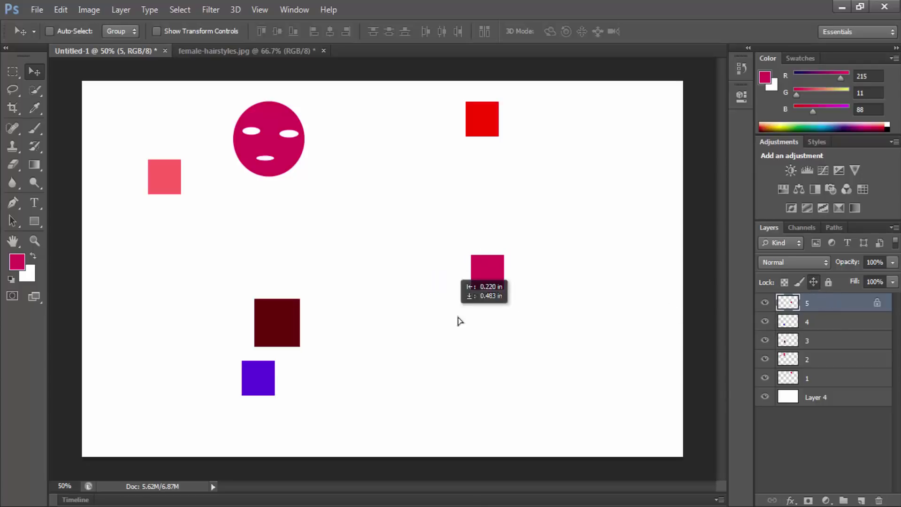
{"action": "left_click", "coordinate": [473, 199]}
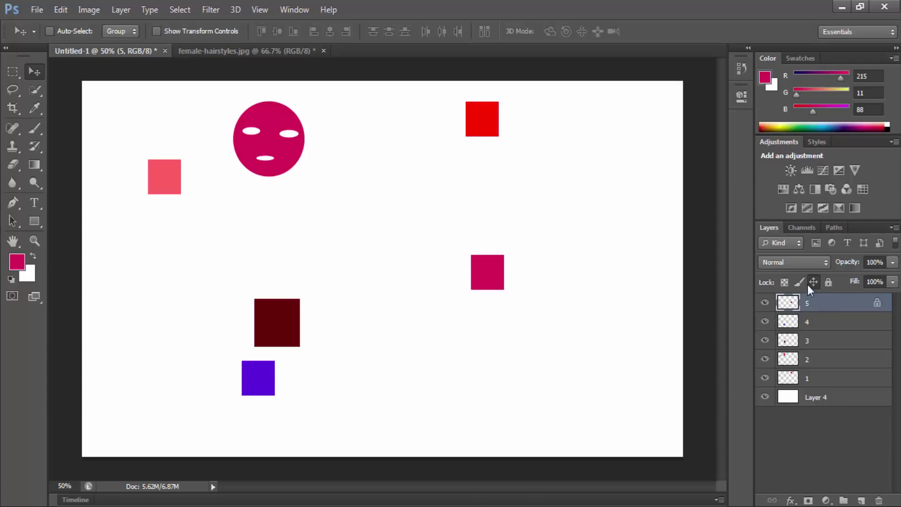
{"action": "left_click", "coordinate": [463, 291]}
{"action": "left_click", "coordinate": [483, 202]}
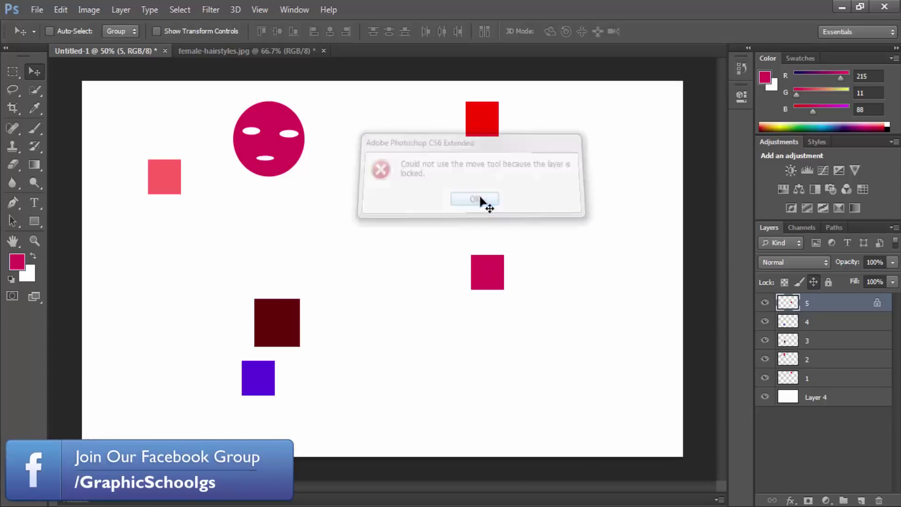
{"action": "left_click", "coordinate": [800, 282]}
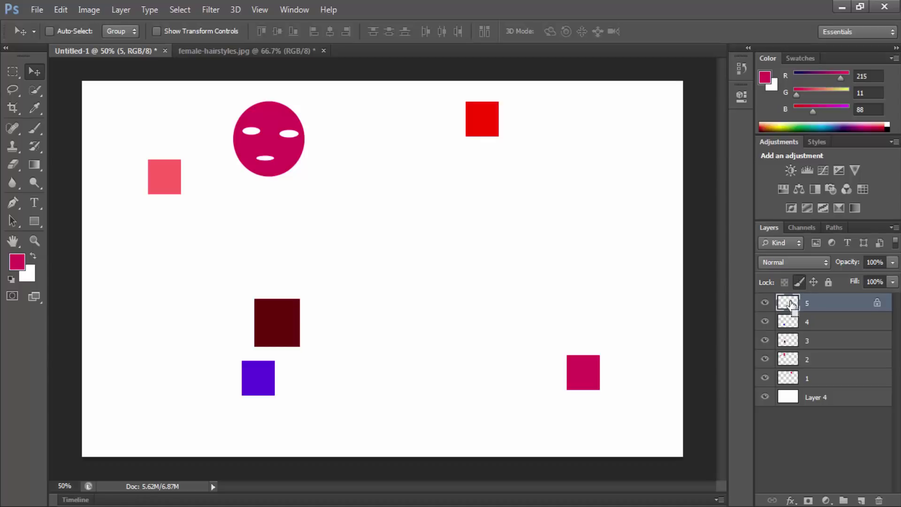
Select layer 5's magenta square, unlock its pixels, delete it, then undo the deletion.
{"action": "left_click", "coordinate": [792, 305], "text": "ctrl"}
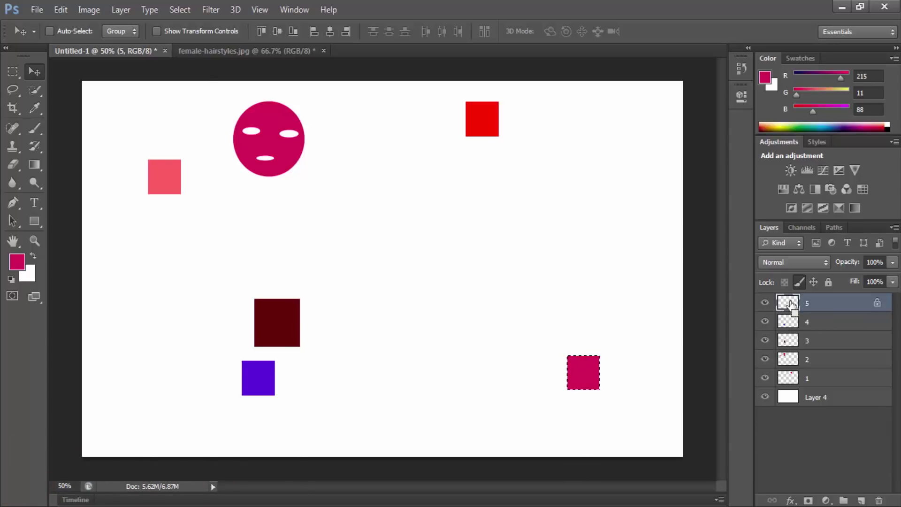
{"action": "left_click", "coordinate": [798, 281]}
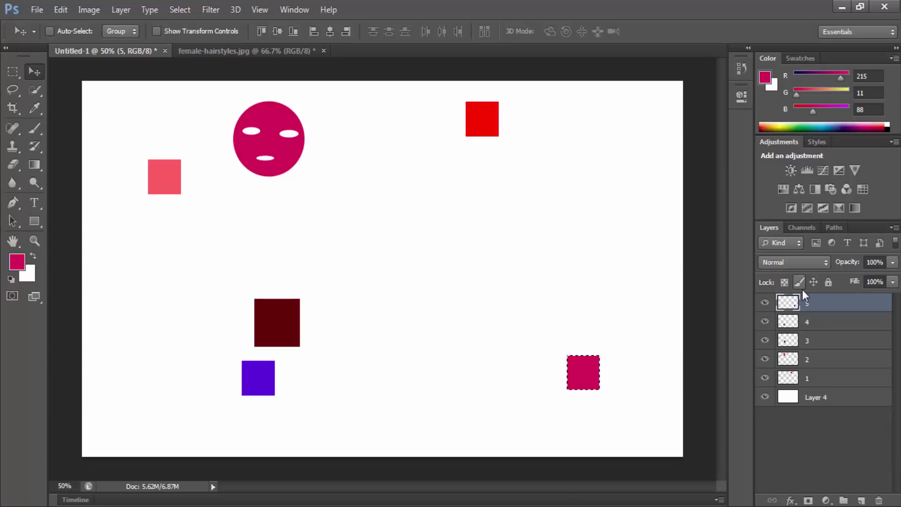
{"action": "key", "text": "Delete"}
{"action": "key", "text": "ctrl+z"}
{"action": "key", "text": "ctrl+z"}
{"action": "key", "text": "ctrl+z"}
Lock layer 5's transparent pixels, hide the white background, and fill the square white then magenta.
{"action": "left_click", "coordinate": [784, 282]}
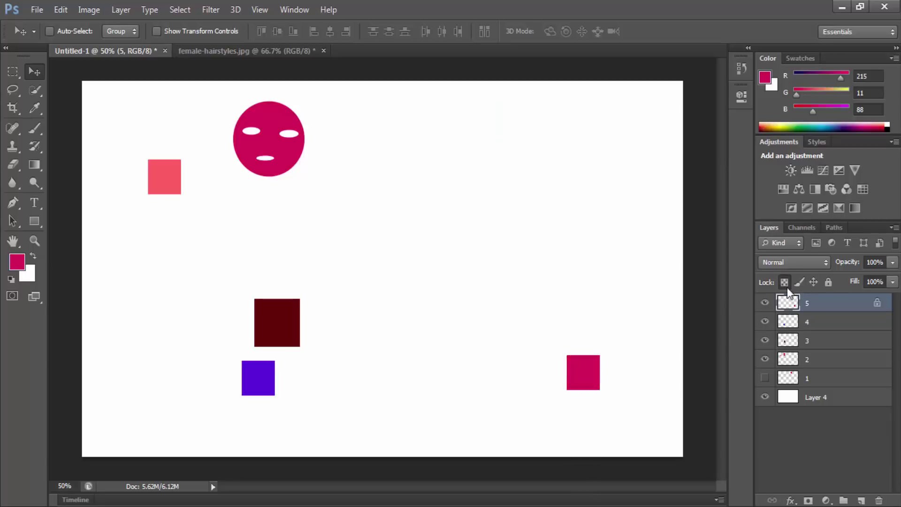
{"action": "left_click", "coordinate": [784, 282]}
{"action": "left_click", "coordinate": [766, 397]}
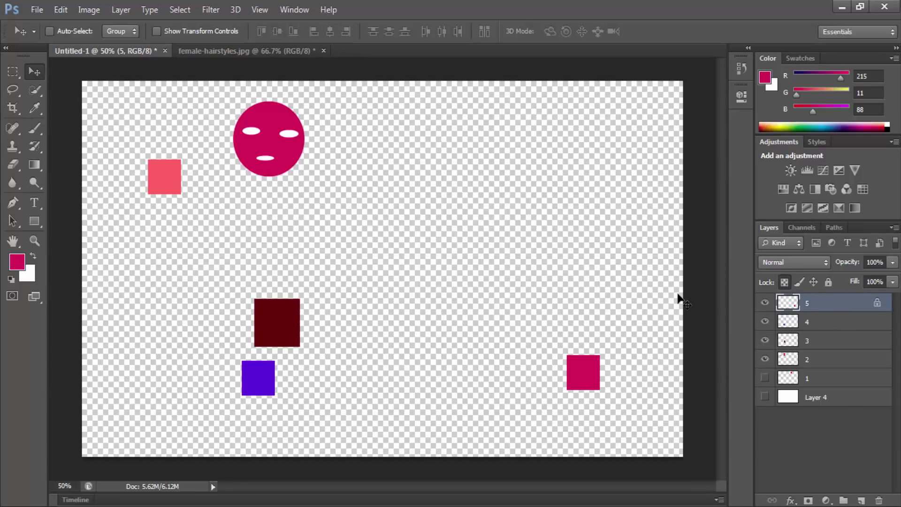
{"action": "key", "text": "ctrl+BackSpace"}
{"action": "key", "text": "alt+BackSpace"}
Unlock layer 5's transparency, test whole-layer white and magenta fills, then clear the fill.
{"action": "left_click", "coordinate": [785, 281]}
{"action": "key", "text": "alt+BackSpace"}
{"action": "key", "text": "ctrl+BackSpace"}
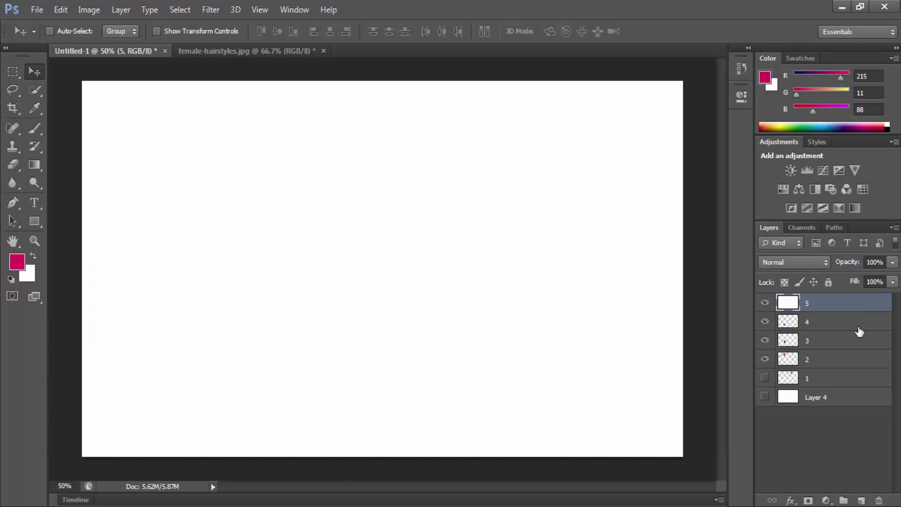
{"action": "key", "text": "alt+BackSpace"}
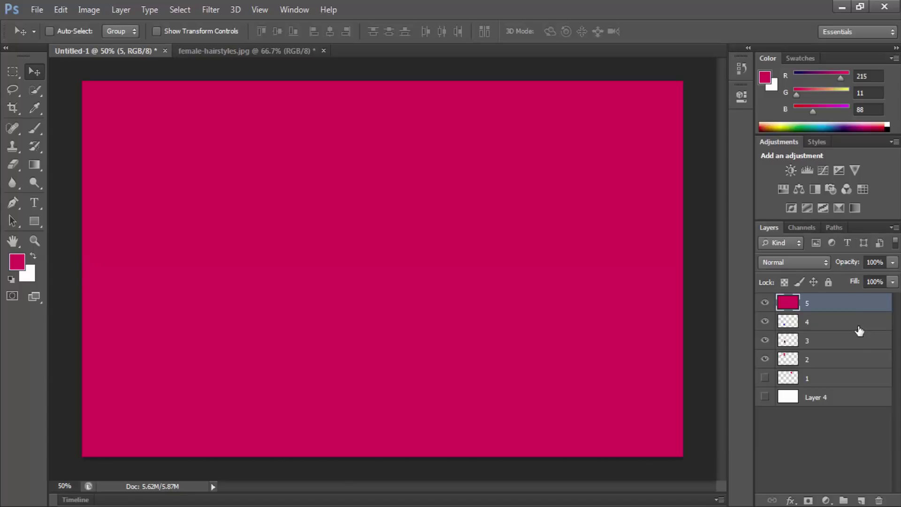
{"action": "key", "text": "ctrl+BackSpace"}
{"action": "key", "text": "alt+BackSpace"}
{"action": "left_click", "coordinate": [793, 302], "text": "ctrl"}
{"action": "key", "text": "Delete"}
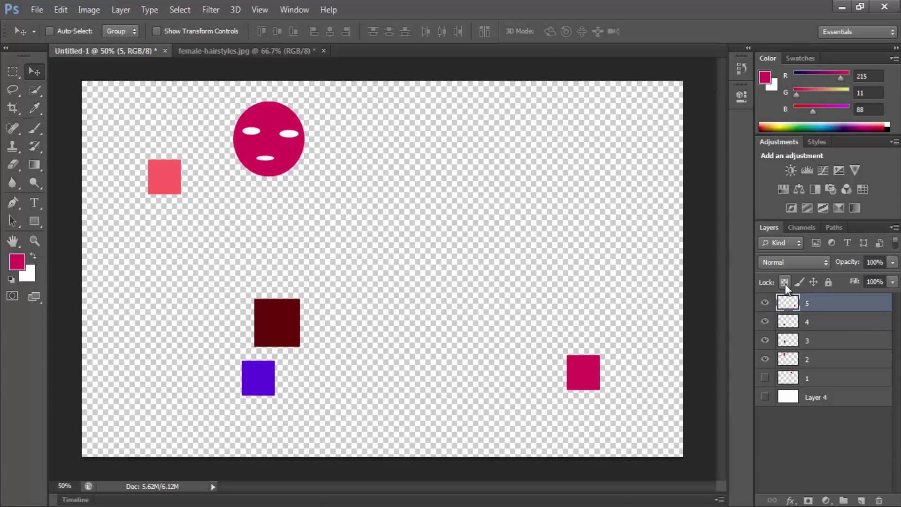
Fully lock layer 5 to trigger the locked-layer error, then show Layer 4 and unlock layer 5.
{"action": "left_click", "coordinate": [801, 282]}
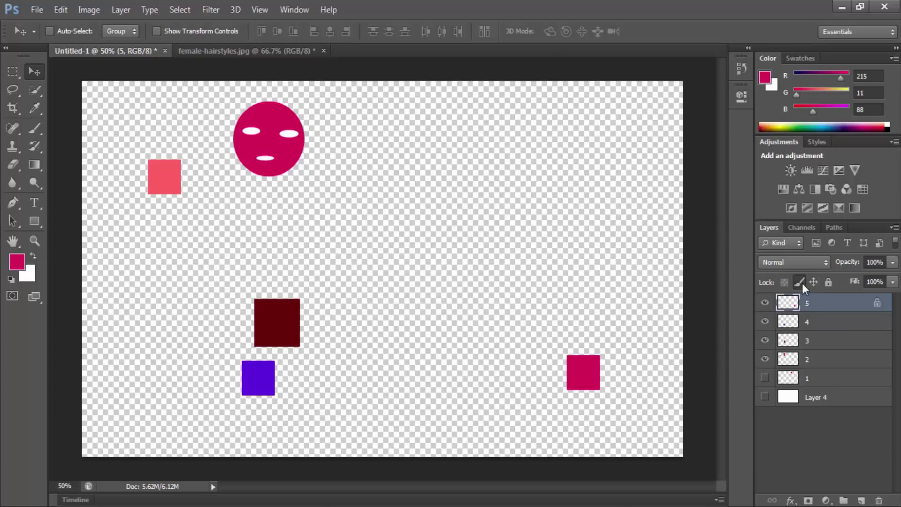
{"action": "left_click", "coordinate": [829, 282]}
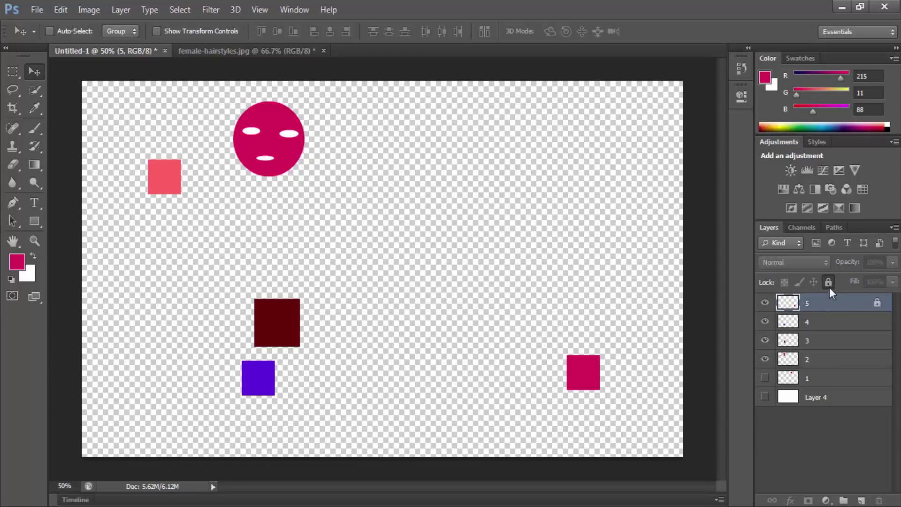
{"action": "key", "text": "Delete"}
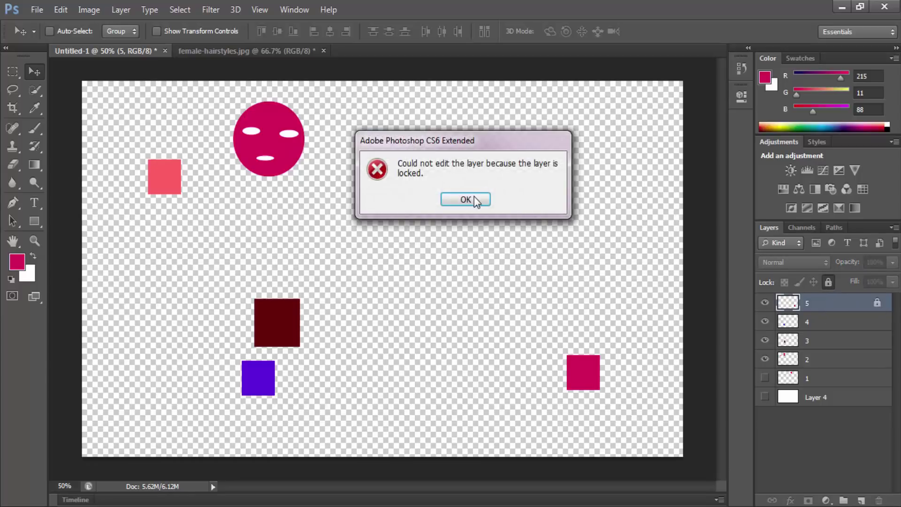
{"action": "left_click", "coordinate": [466, 199]}
{"action": "left_click", "coordinate": [765, 396]}
{"action": "left_click", "coordinate": [828, 283]}
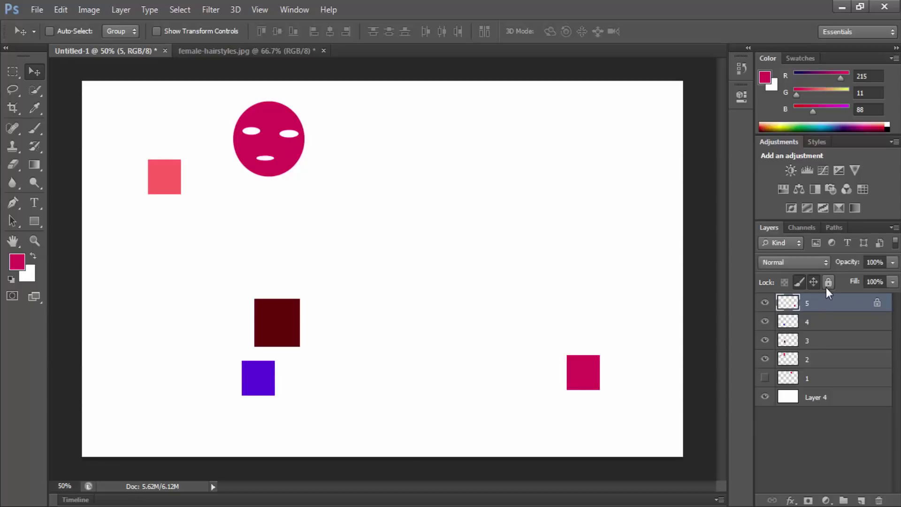
{"action": "left_click", "coordinate": [765, 303]}
{"action": "left_click", "coordinate": [798, 282]}
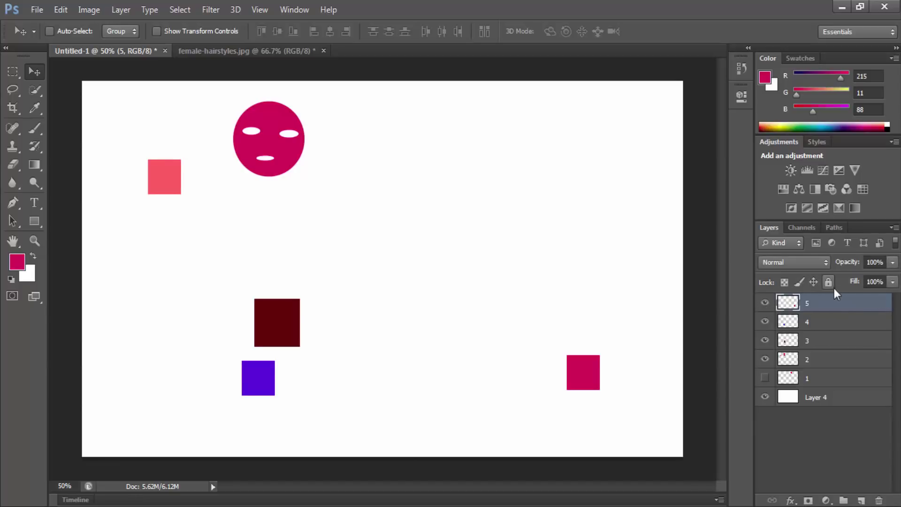
Fade layer 5 to 8% opacity and back to 100%, then lower its fill to 19%.
{"action": "left_click", "coordinate": [894, 264]}
{"action": "mouse_move", "coordinate": [869, 273]}
{"action": "left_mouse_down"}
{"action": "mouse_move", "coordinate": [833, 280]}
{"action": "mouse_move", "coordinate": [896, 282]}
{"action": "mouse_move", "coordinate": [826, 281]}
{"action": "mouse_move", "coordinate": [899, 288]}
{"action": "left_mouse_up"}
{"action": "key", "text": "0"}
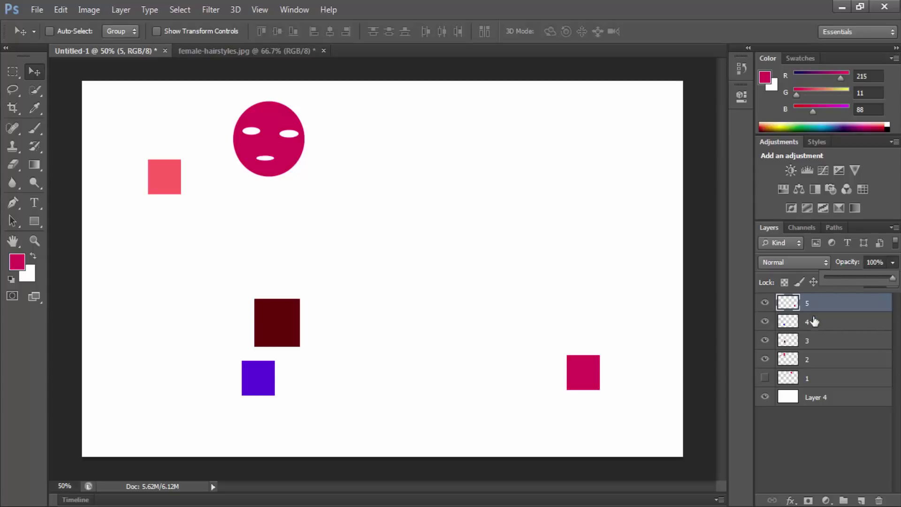
{"action": "left_click", "coordinate": [892, 282]}
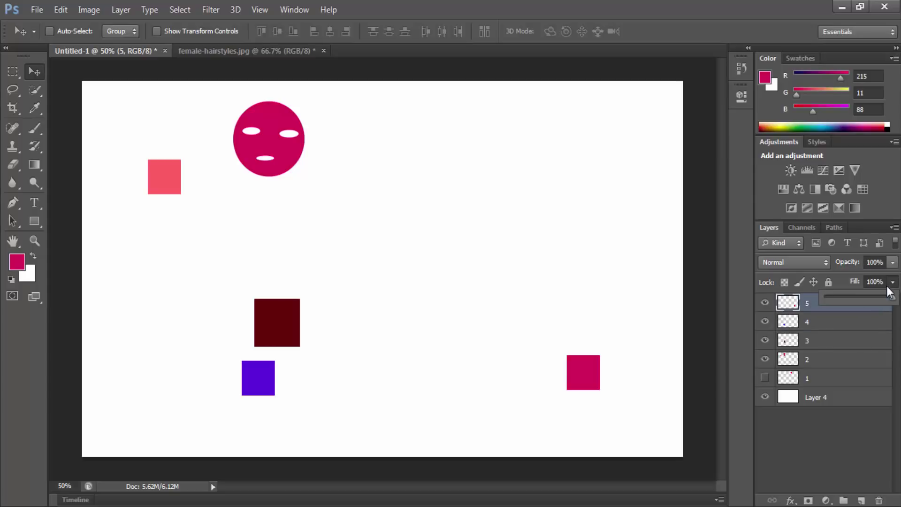
{"action": "mouse_move", "coordinate": [869, 299]}
{"action": "left_mouse_down"}
{"action": "mouse_move", "coordinate": [838, 298]}
{"action": "mouse_move", "coordinate": [895, 299]}
{"action": "left_mouse_up"}
{"action": "left_click", "coordinate": [855, 427]}
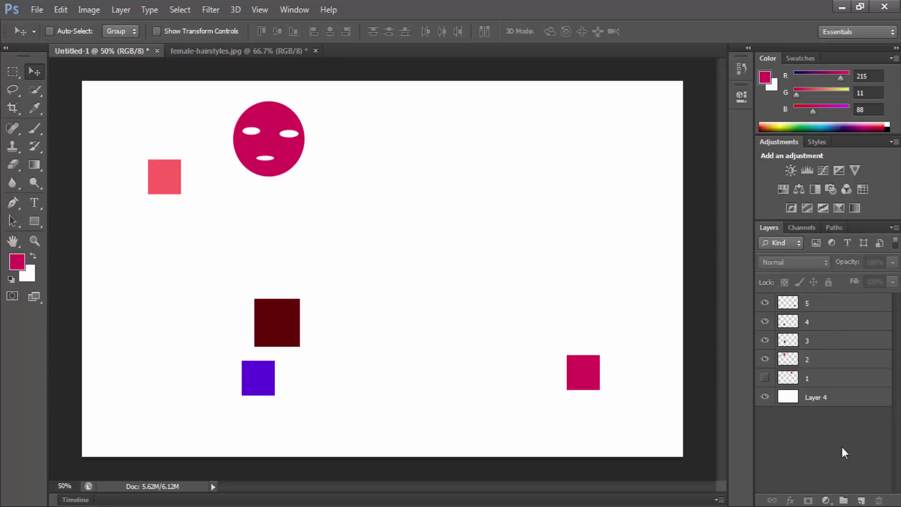
Add and delete an empty new layer, then drag layer 5 onto the trash icon.
{"action": "left_click", "coordinate": [861, 501]}
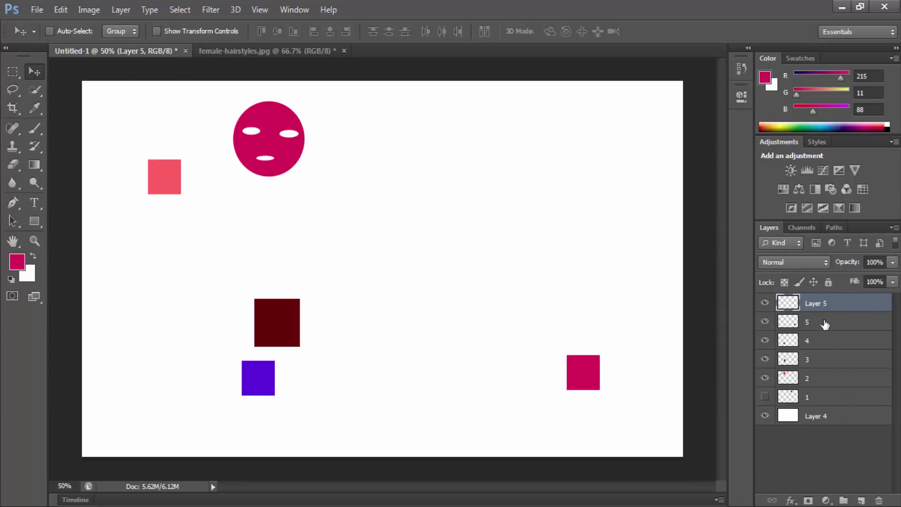
{"action": "left_click", "coordinate": [880, 501]}
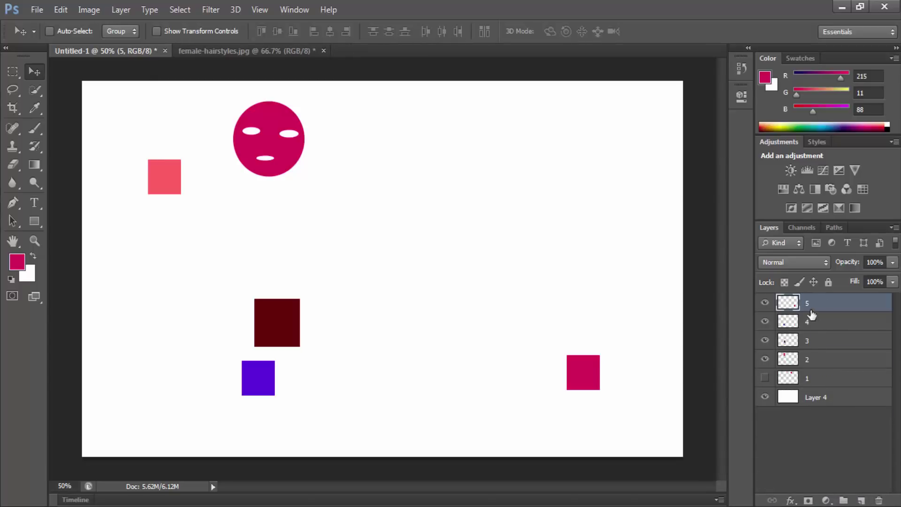
{"action": "left_click_drag", "start_coordinate": [805, 303], "coordinate": [879, 501]}
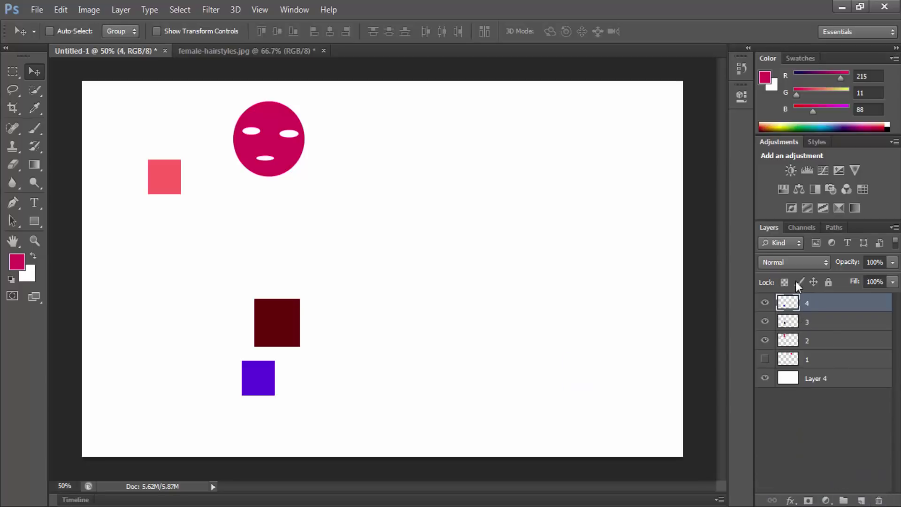
Delete layer 3 with confirmation, then add and discard an empty Group 1.
{"action": "left_click", "coordinate": [807, 322]}
{"action": "left_click", "coordinate": [879, 501]}
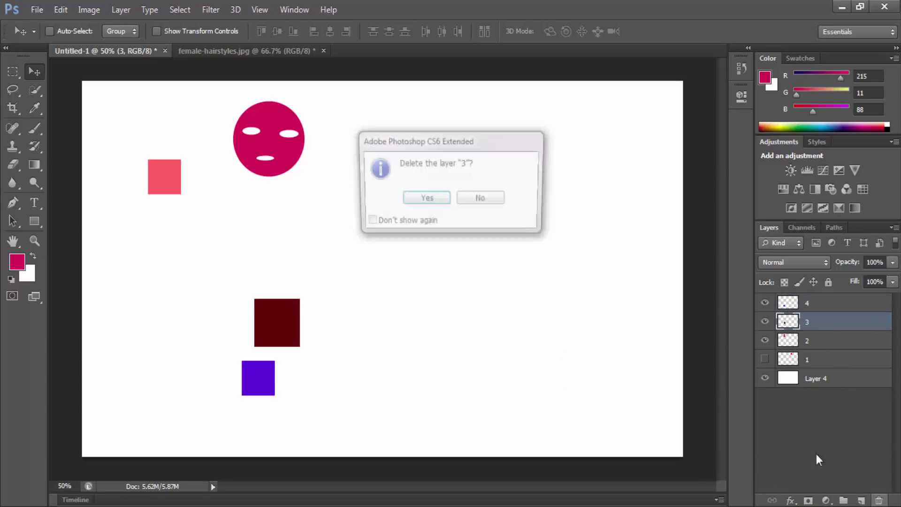
{"action": "left_click", "coordinate": [425, 199]}
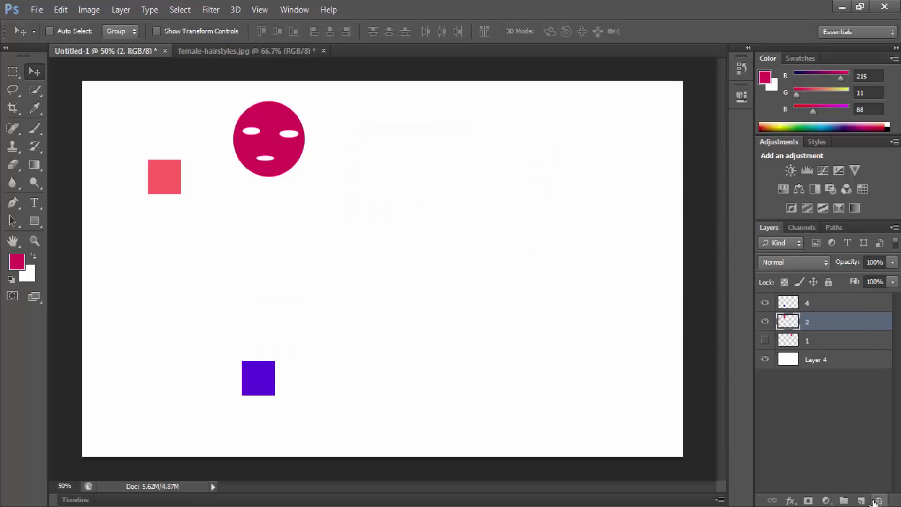
{"action": "left_click", "coordinate": [843, 500]}
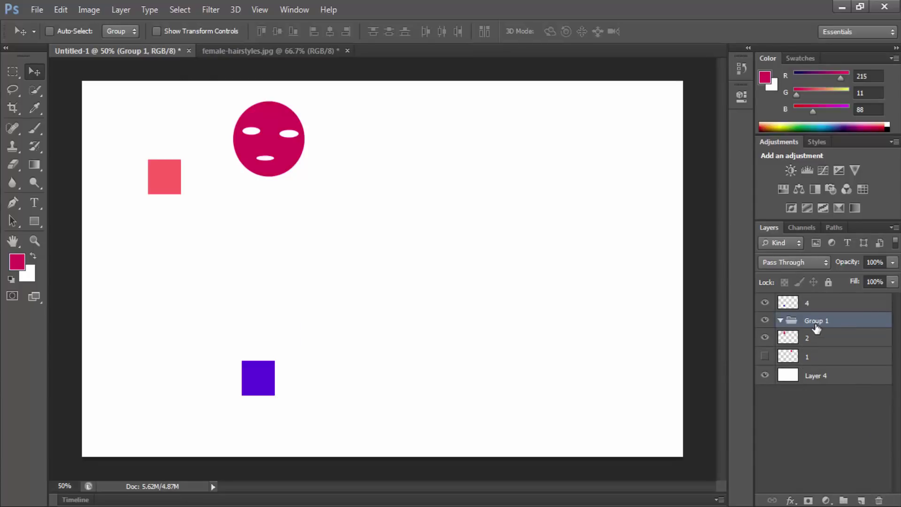
{"action": "left_click_drag", "start_coordinate": [814, 324], "coordinate": [831, 501]}
{"action": "left_click", "coordinate": [829, 501]}
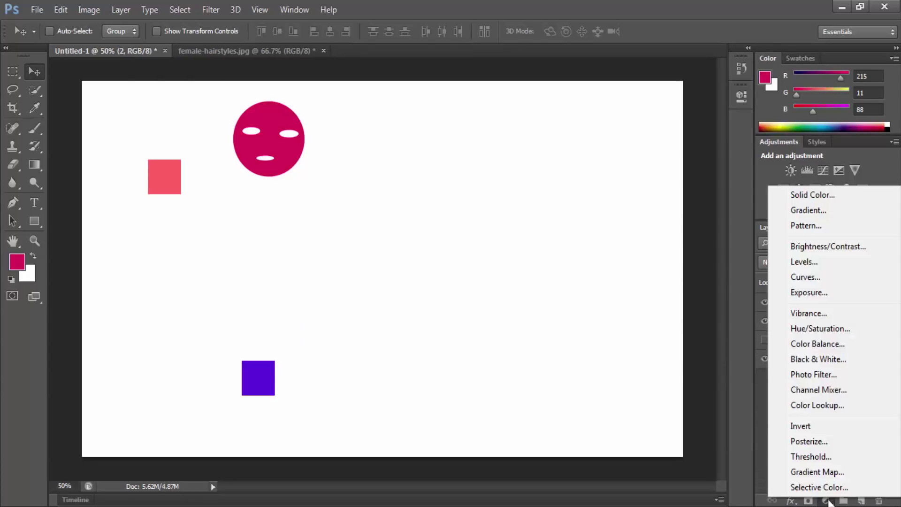
{"action": "left_click", "coordinate": [824, 501]}
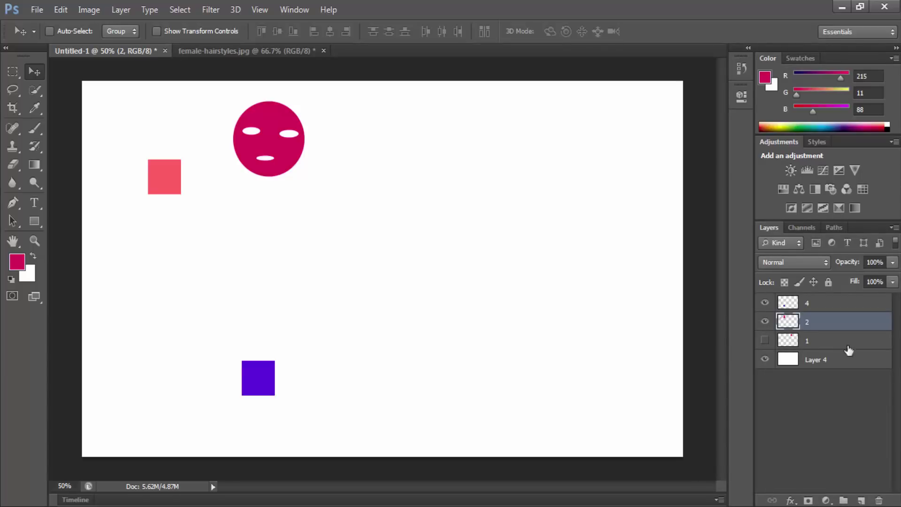
Drag the hidden layer 1 onto the trash and make layer 2 active.
{"action": "left_click", "coordinate": [829, 342]}
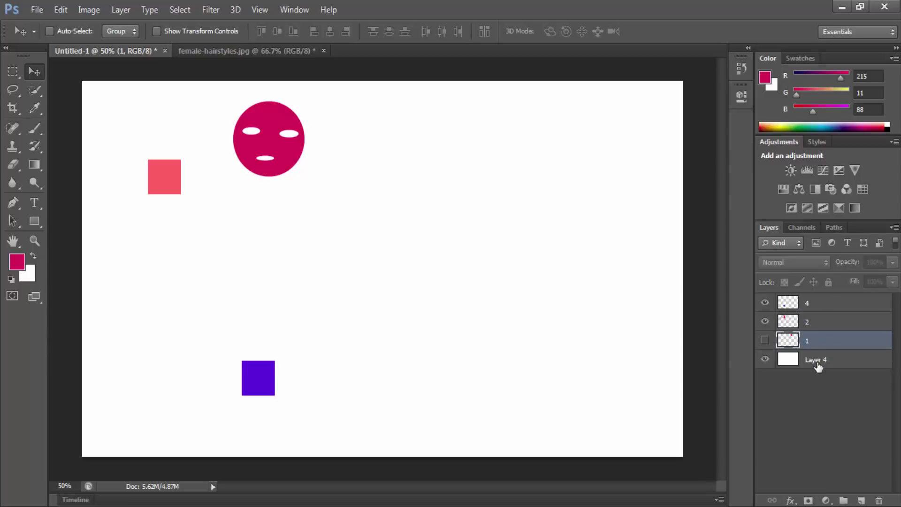
{"action": "left_click_drag", "start_coordinate": [815, 343], "coordinate": [857, 501]}
{"action": "left_click_drag", "start_coordinate": [881, 495], "coordinate": [879, 500]}
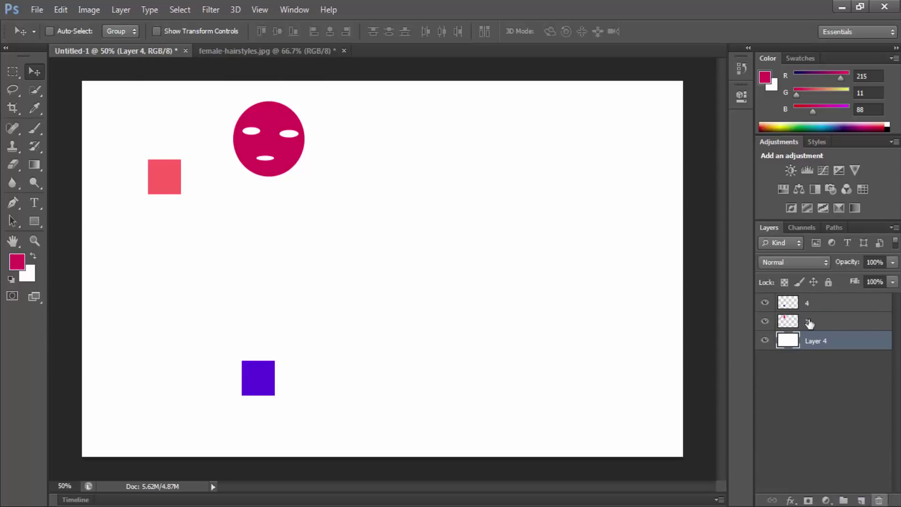
{"action": "left_click", "coordinate": [826, 322]}
{"action": "left_click", "coordinate": [12, 73]}
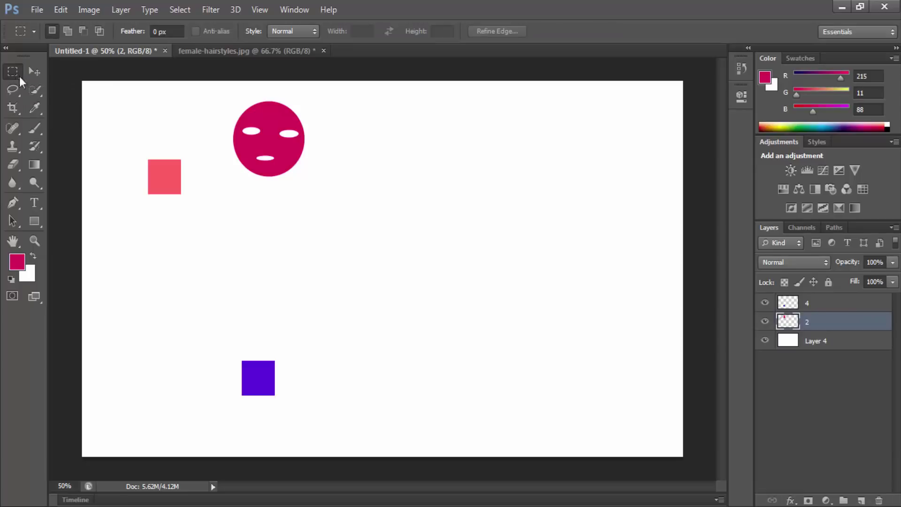
With the Move tool (V), drag layer 2's magenta face and pink square down and right.
{"action": "left_click", "coordinate": [33, 71]}
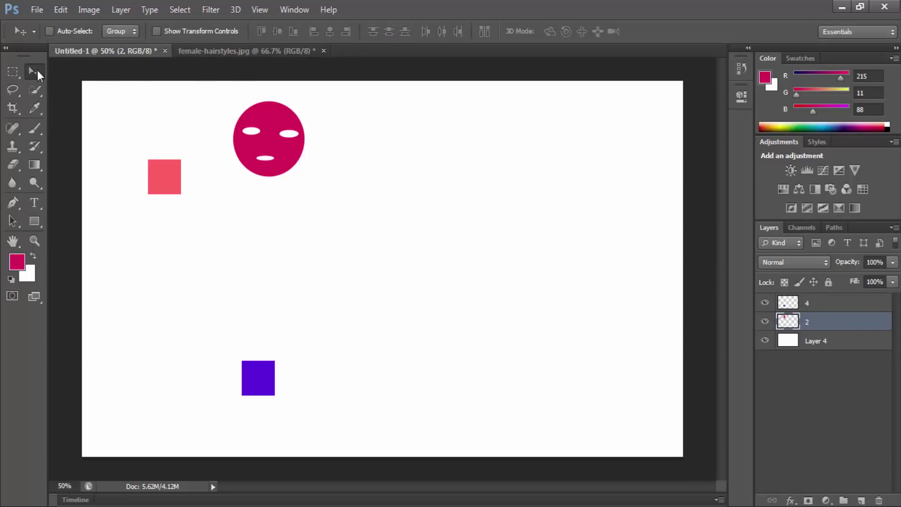
{"action": "key", "text": "v"}
{"action": "key", "text": "m"}
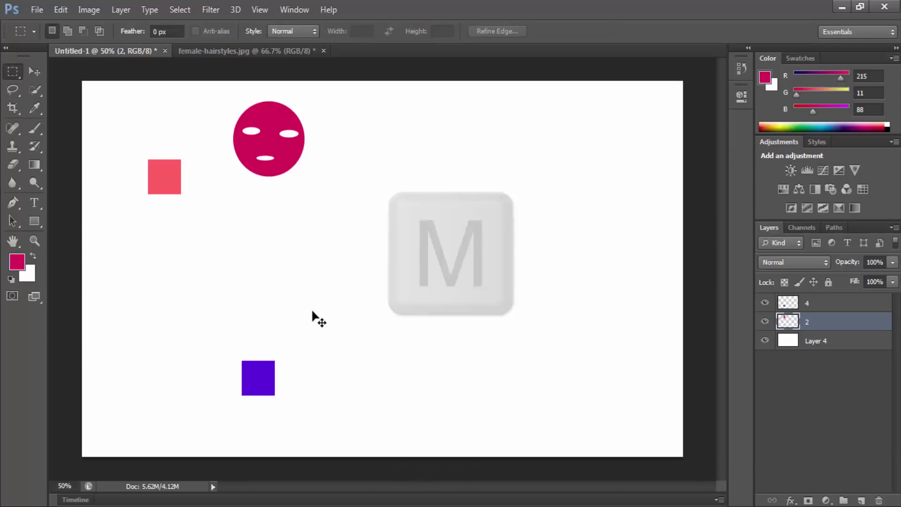
{"action": "key", "text": "v"}
{"action": "left_click_drag", "start_coordinate": [270, 182], "coordinate": [372, 260]}
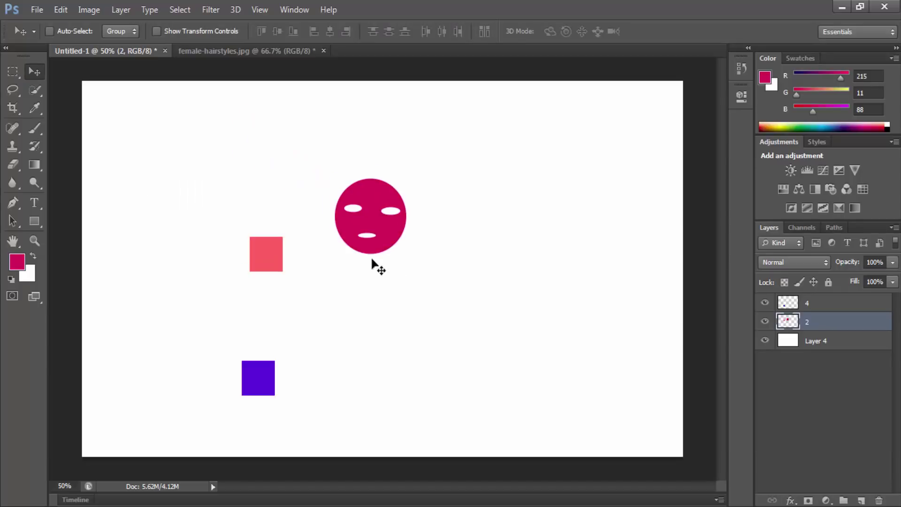